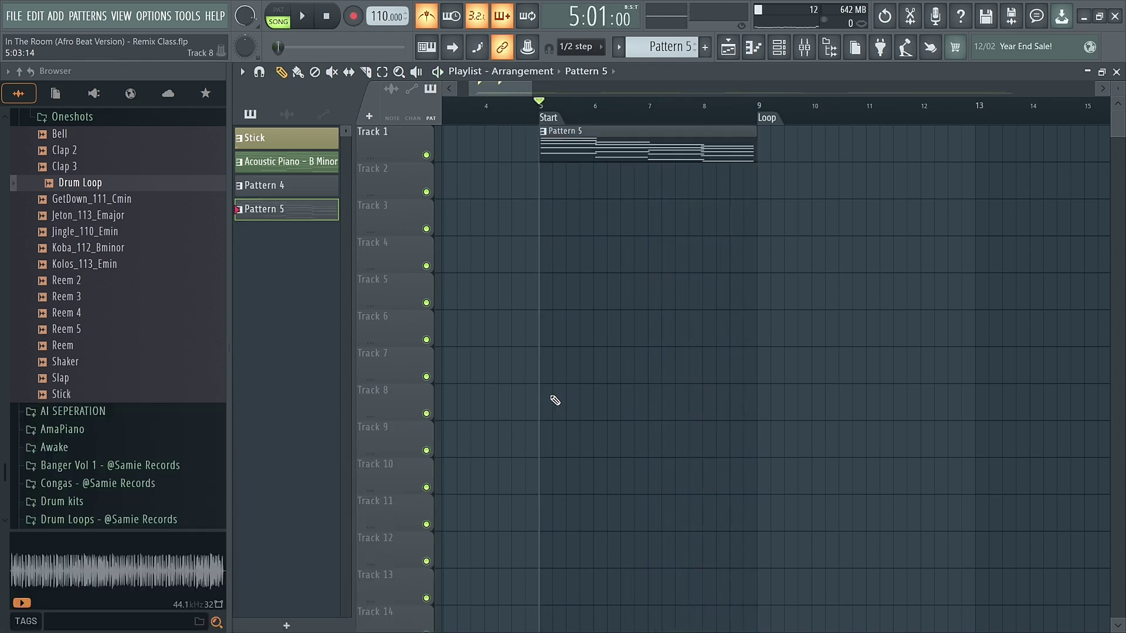
- Open the Pattern 5 clip in the piano roll and quantize its chord notes to the bar lines
{"action": "double_click", "coordinate": [554, 160]}
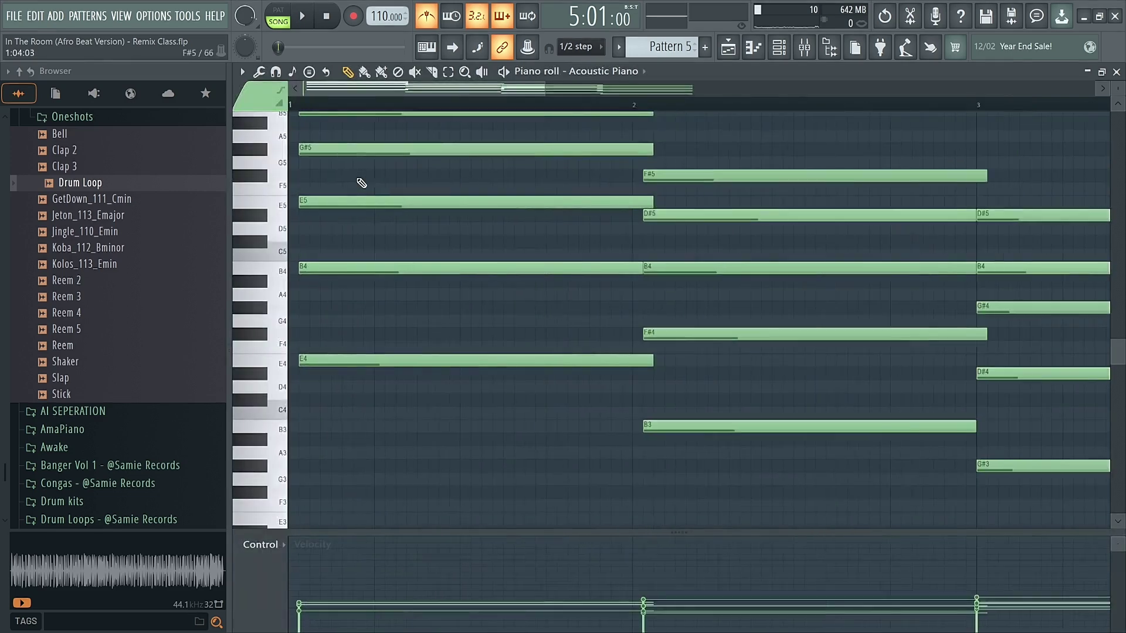
{"action": "scroll", "coordinate": [741, 300], "scroll_direction": "down", "scroll_amount": 6}
{"action": "scroll", "coordinate": [740, 305], "scroll_direction": "up", "scroll_amount": 6}
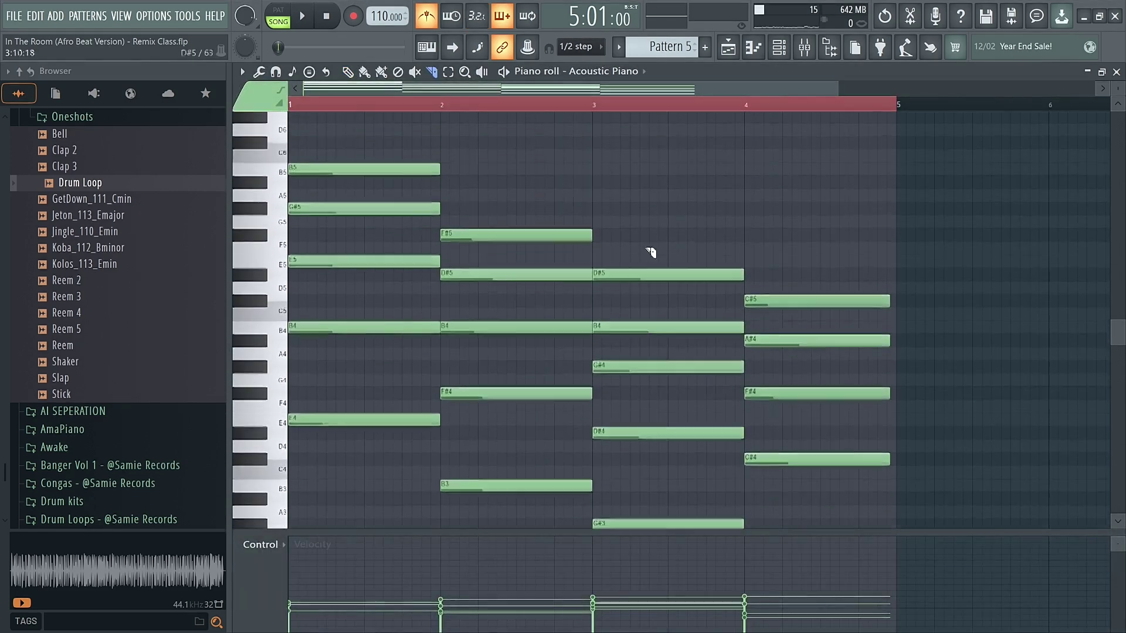
- Play through the four-bar piano progression and switch the metronome off
{"action": "key", "text": "space"}
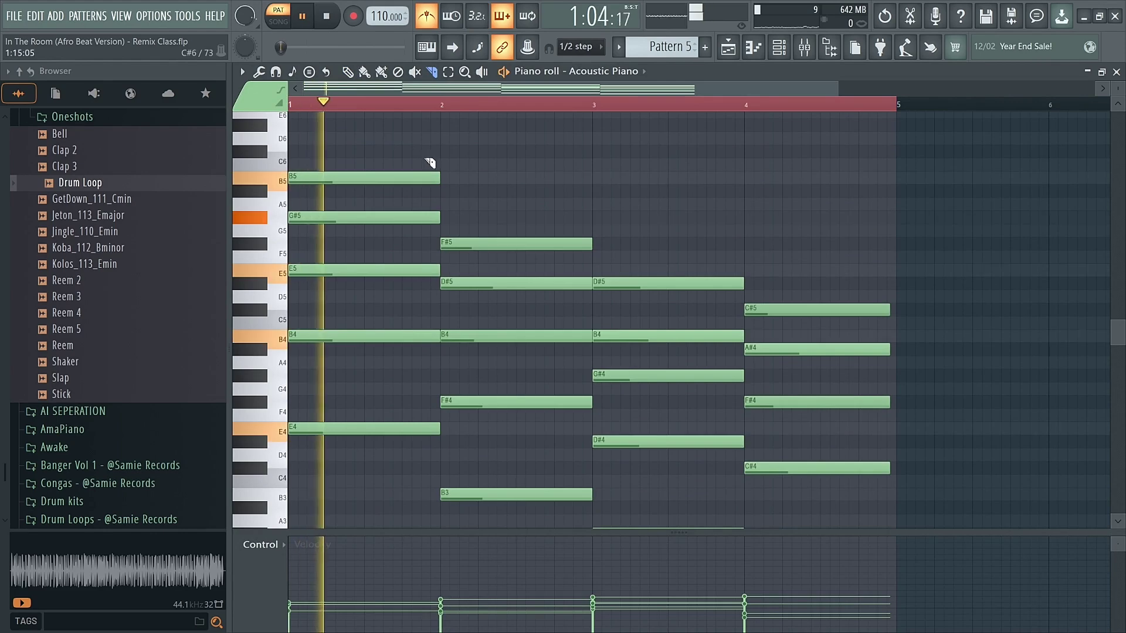
{"action": "scroll", "coordinate": [472, 211], "scroll_direction": "down", "scroll_amount": 5}
{"action": "scroll", "coordinate": [475, 211], "scroll_direction": "up", "scroll_amount": 5}
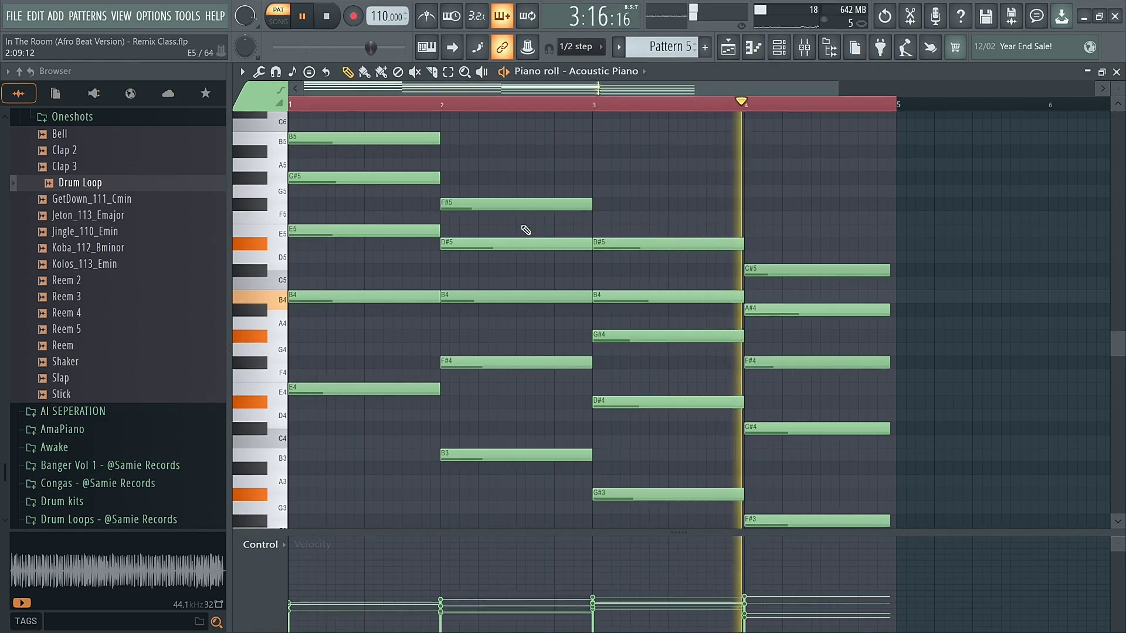
{"action": "scroll", "coordinate": [428, 243], "scroll_direction": "up", "scroll_amount": 3}
{"action": "key", "text": "space"}
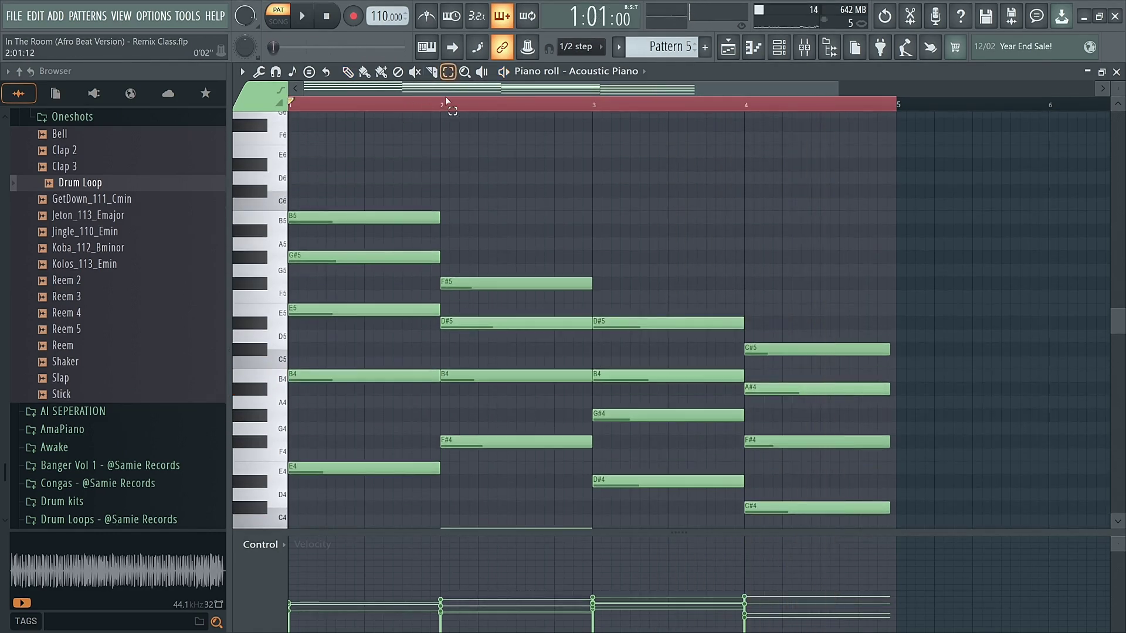
- Raise the E5 note in bar 1 by one octave and audition the opening chords
{"action": "scroll", "coordinate": [364, 262], "scroll_direction": "down", "scroll_amount": 2}
{"action": "scroll", "coordinate": [364, 263], "scroll_direction": "down", "scroll_amount": 1}
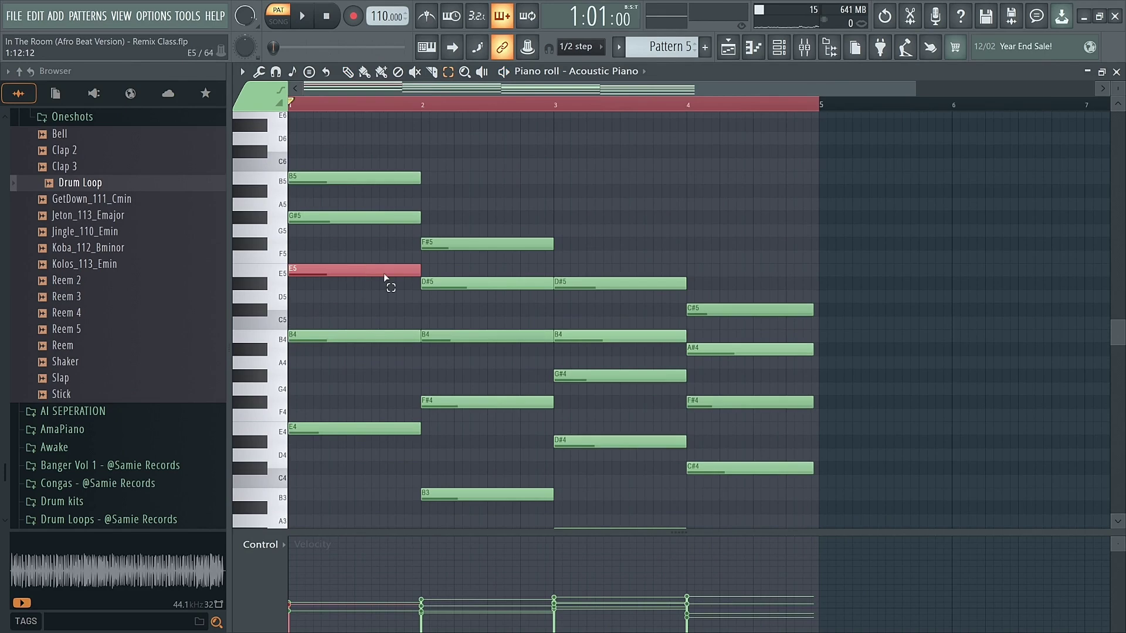
{"action": "key", "text": "ctrl+Up"}
{"action": "key", "text": "space"}
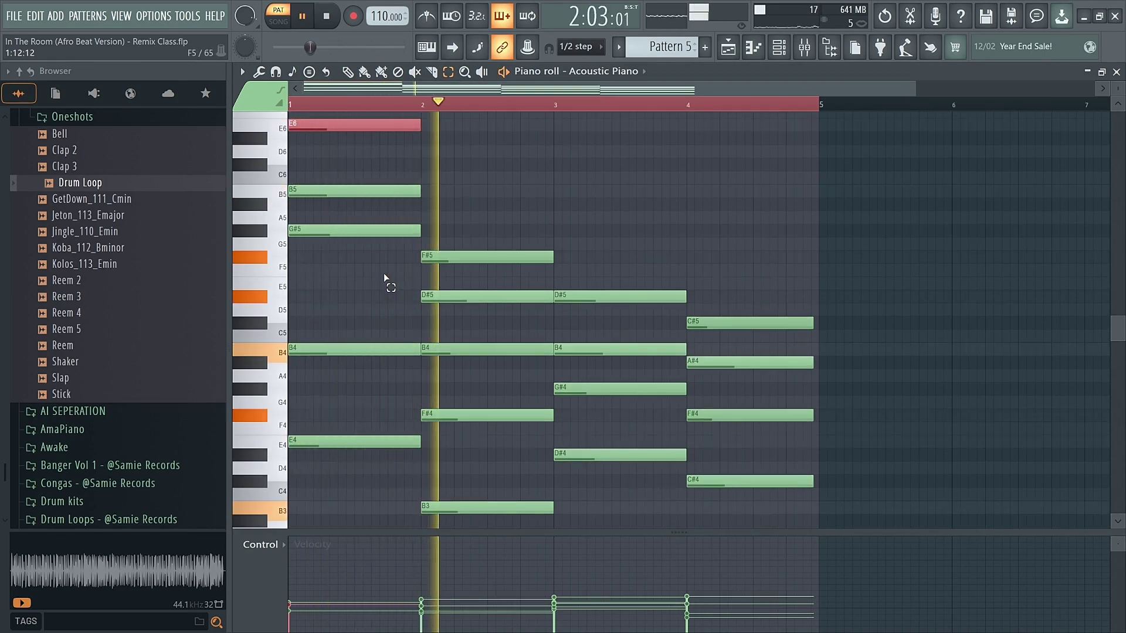
{"action": "key", "text": "space"}
- Raise the B4 note in bar 2 and the G#4 note in bar 3 by one octave each
{"action": "left_click", "coordinate": [459, 349]}
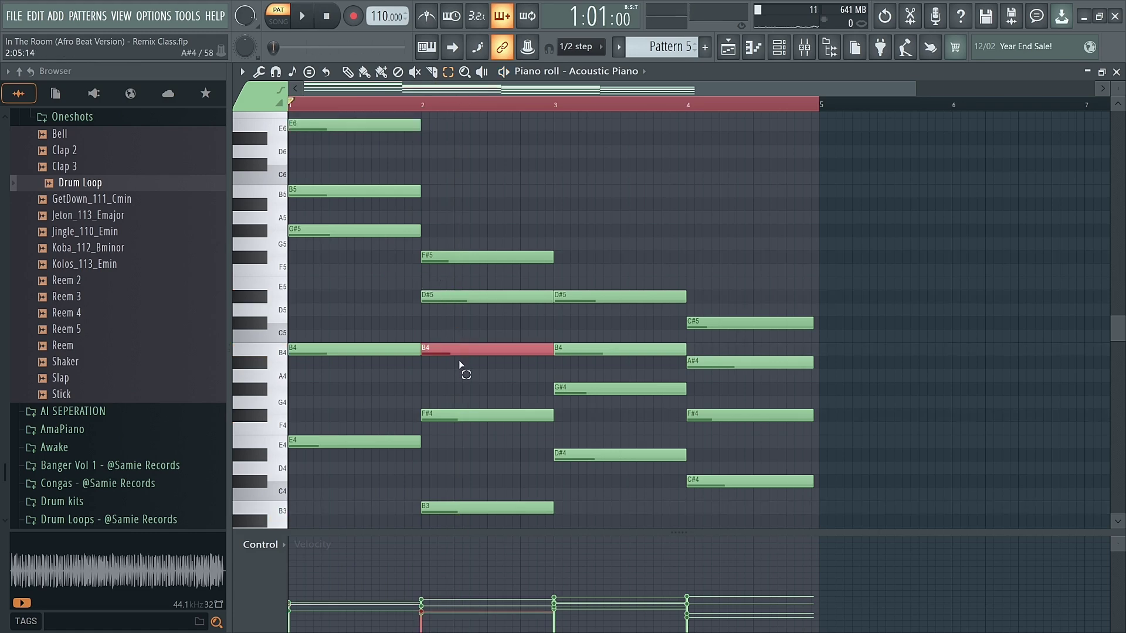
{"action": "key", "text": "space"}
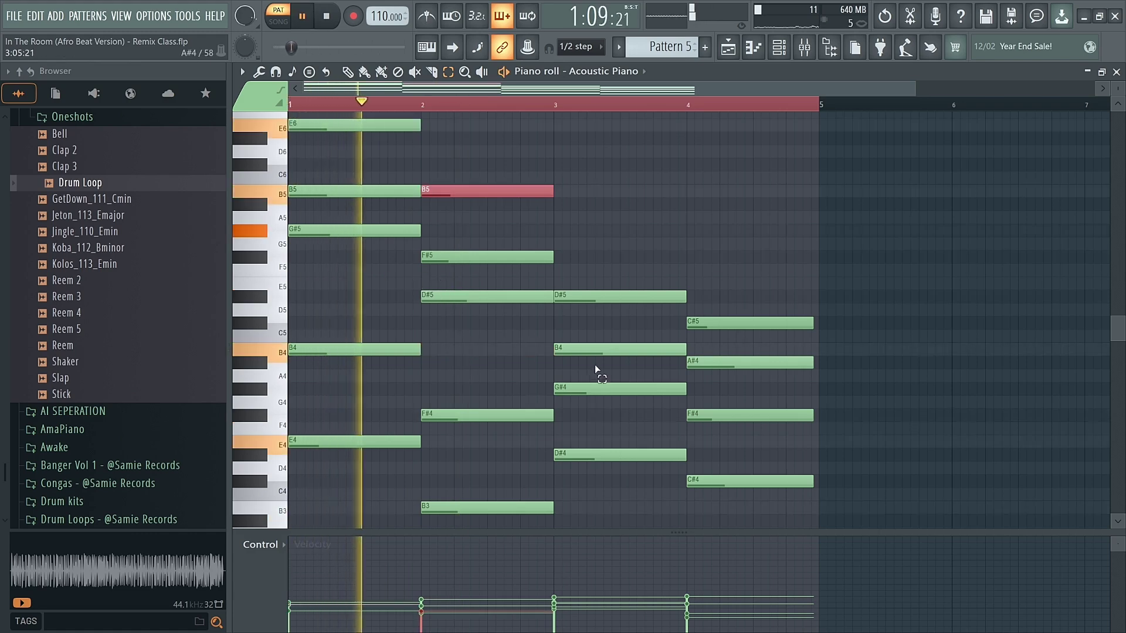
{"action": "left_click", "coordinate": [598, 390]}
{"action": "key", "text": "ctrl+Up"}
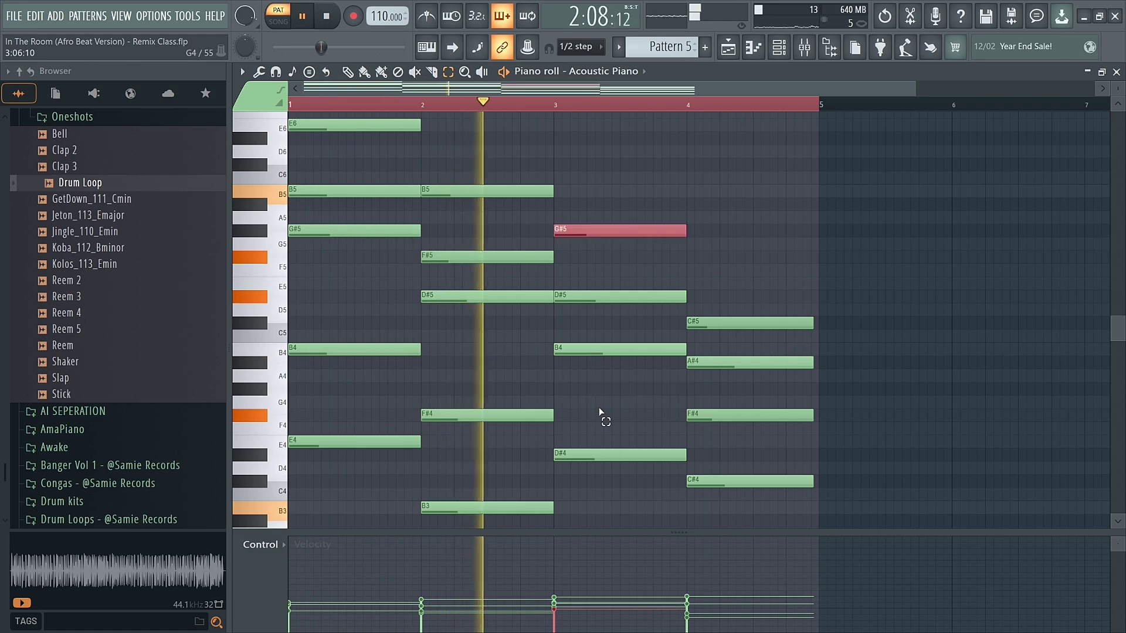
- Raise the F#4 note in bar 4 by one octave and listen through the revoiced progression
{"action": "scroll", "coordinate": [730, 387], "scroll_direction": "down", "scroll_amount": 3}
{"action": "left_click_drag", "start_coordinate": [734, 280], "coordinate": [740, 343]}
{"action": "key", "text": "ctrl+Up"}
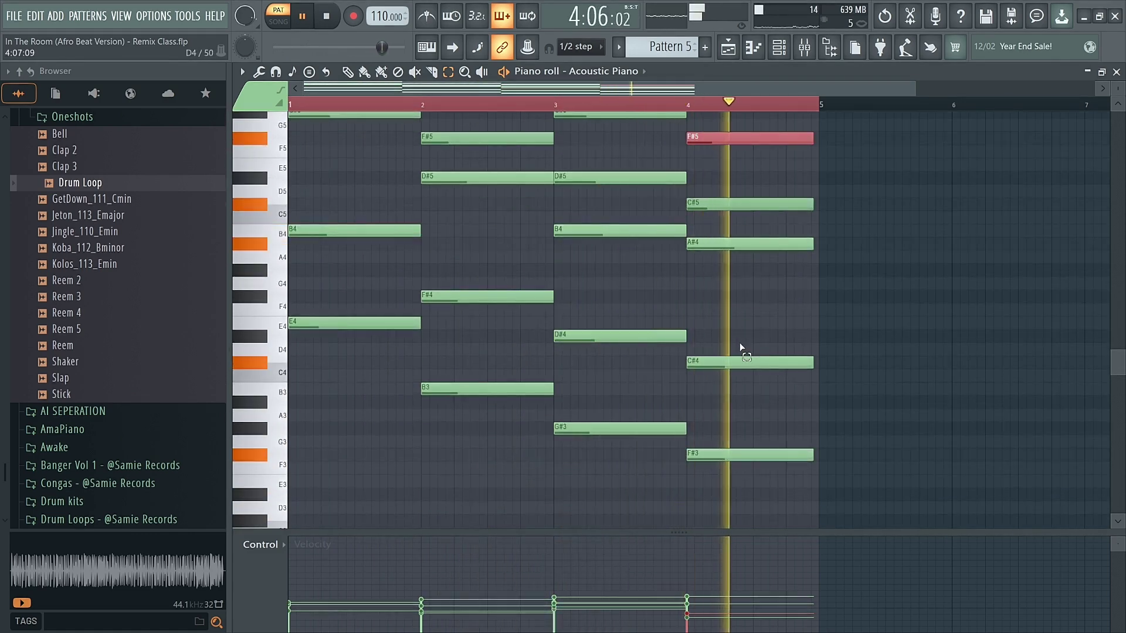
{"action": "scroll", "coordinate": [740, 342], "scroll_direction": "up", "scroll_amount": 2}
{"action": "scroll", "coordinate": [739, 344], "scroll_direction": "up", "scroll_amount": 1}
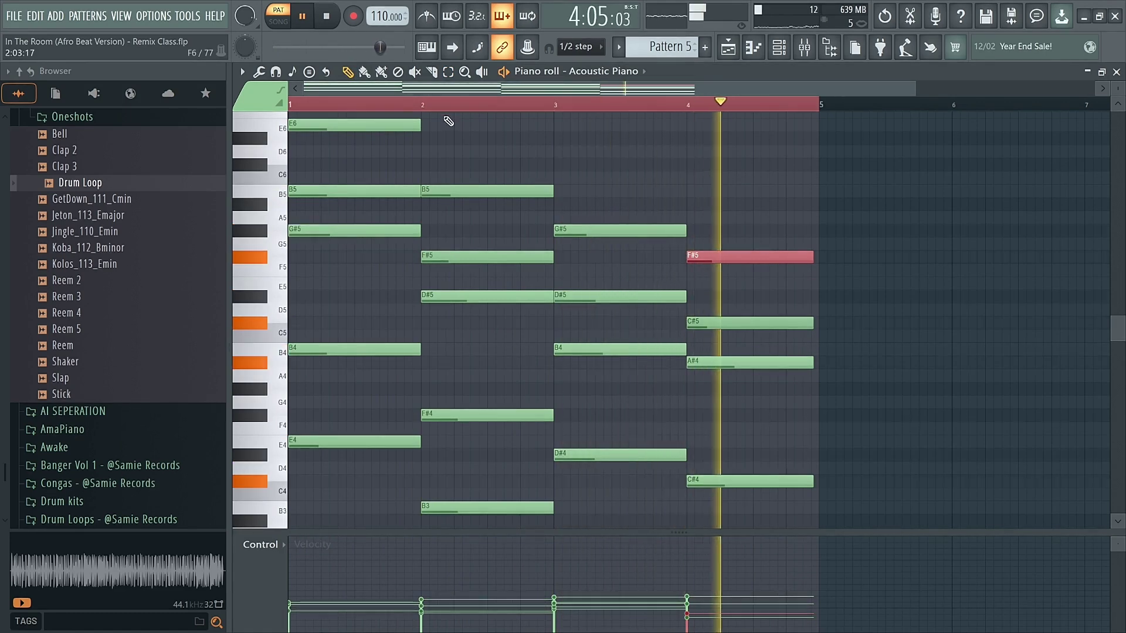
{"action": "key", "text": "space"}
- Make the last chord's notes end exactly at bar 5 by slicing them there and deleting the leftover tails
{"action": "scroll", "coordinate": [791, 252], "scroll_direction": "down", "scroll_amount": 3}
{"action": "left_click_drag", "start_coordinate": [819, 196], "coordinate": [824, 489]}
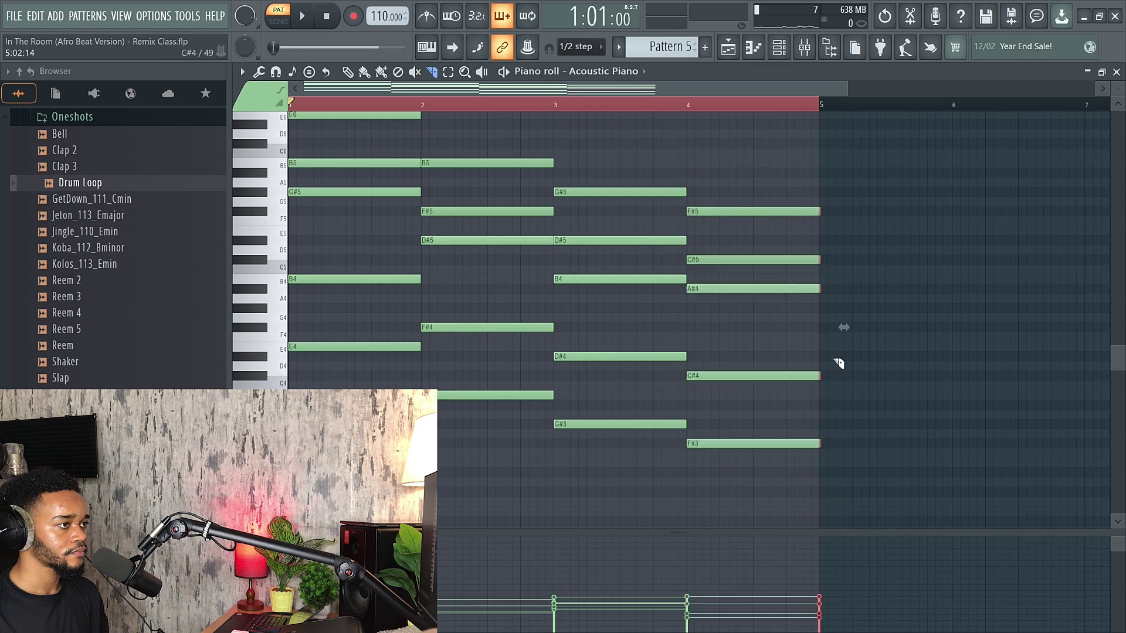
{"action": "scroll", "coordinate": [835, 287], "scroll_direction": "up", "scroll_amount": 6}
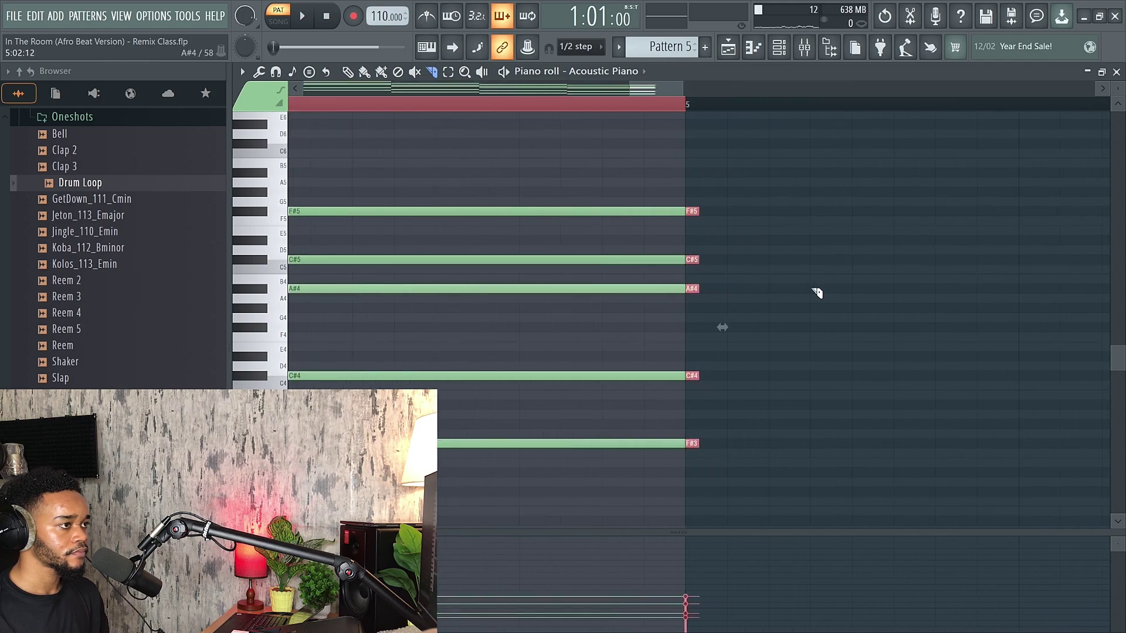
{"action": "key", "text": "Delete"}
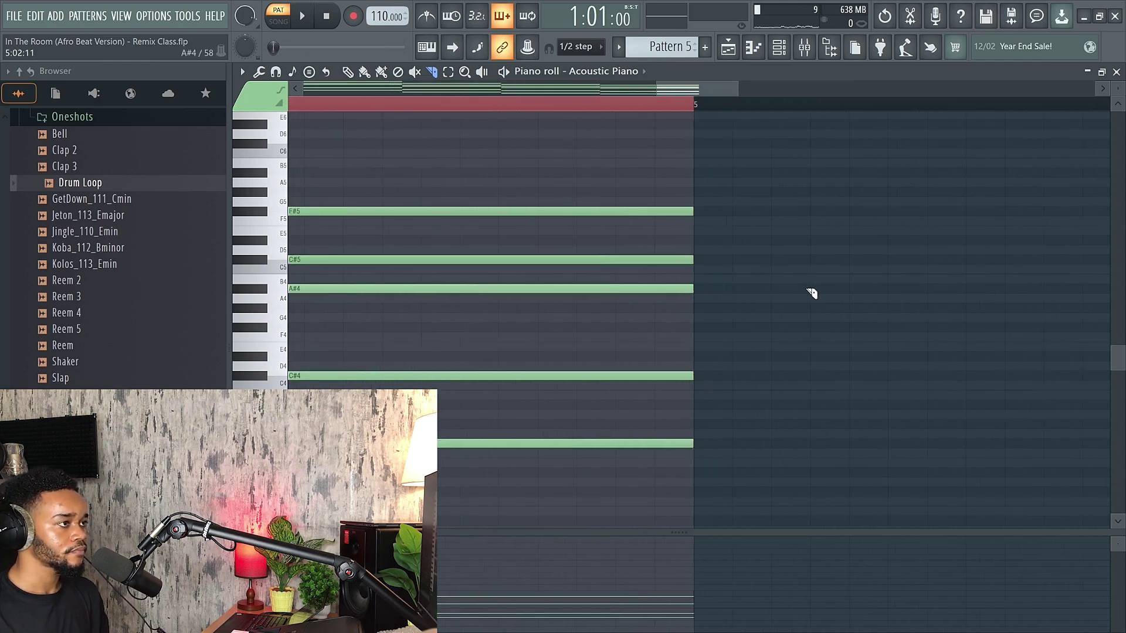
{"action": "scroll", "coordinate": [811, 292], "scroll_direction": "down", "scroll_amount": 5}
- Return to the playlist and rename Pattern 5 as "First Chord - B Minor"
{"action": "left_click", "coordinate": [727, 47]}
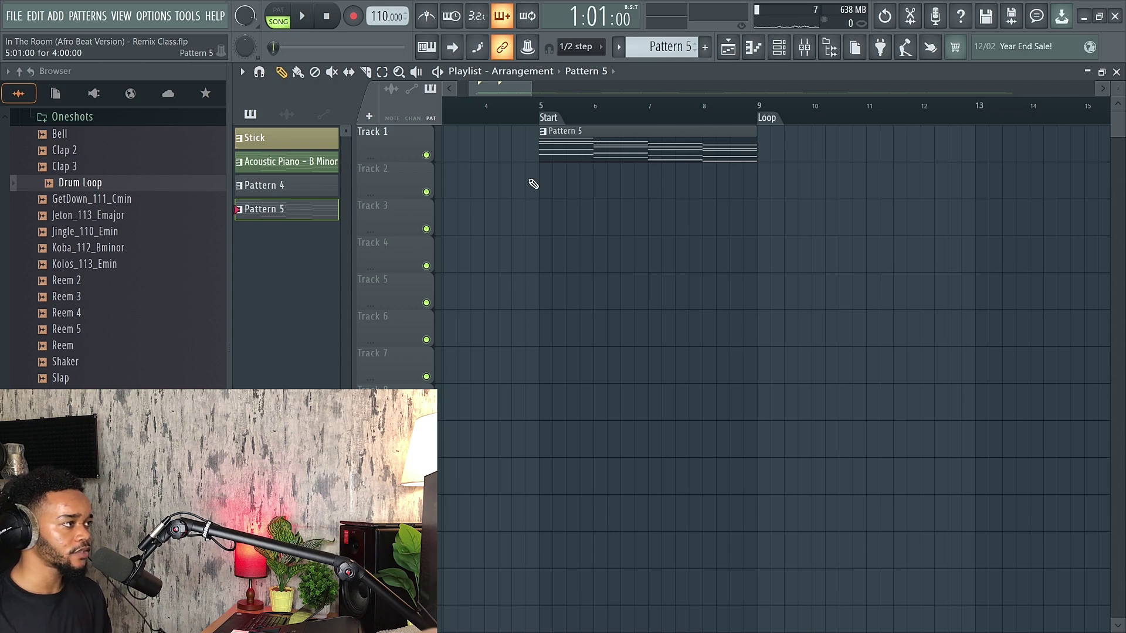
{"action": "key", "text": "F2"}
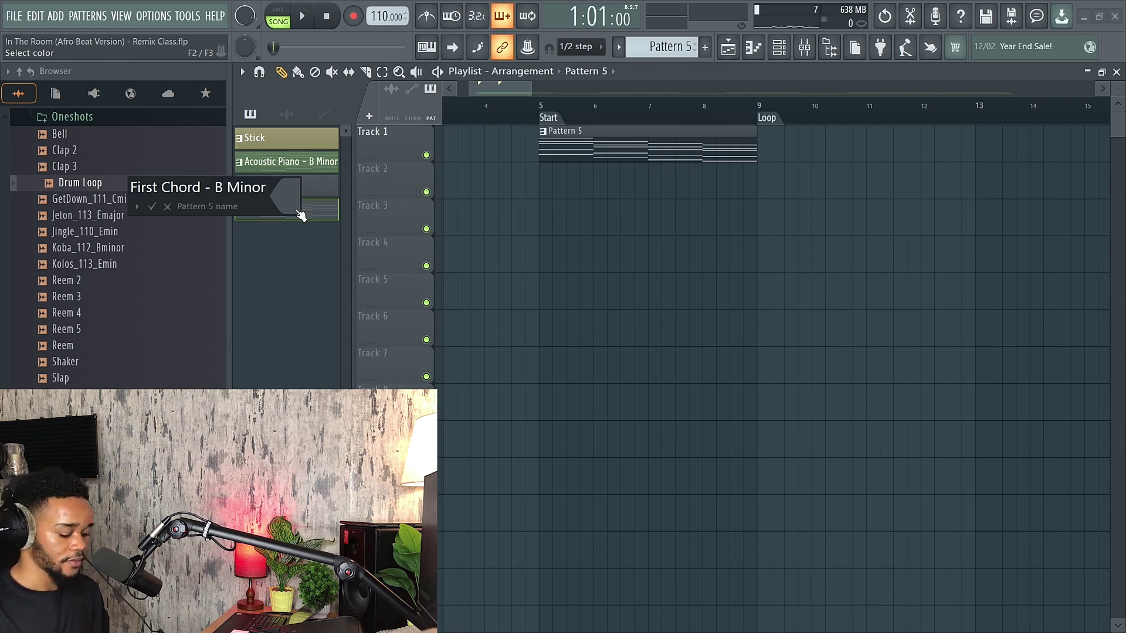
{"action": "key", "text": "Escape"}
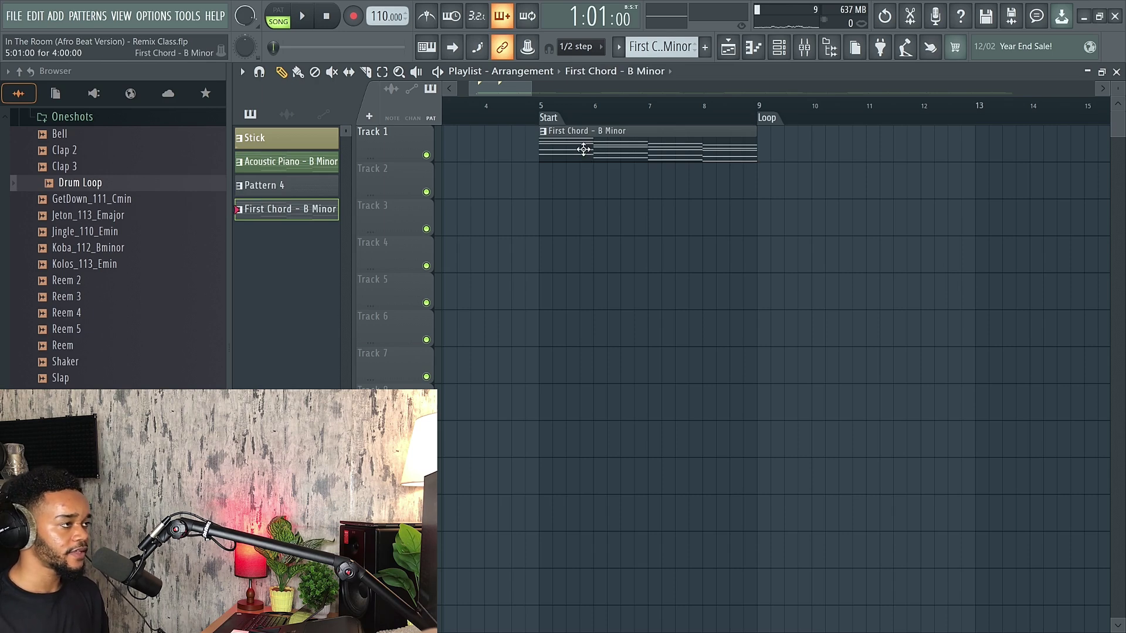
- Play the arrangement briefly and place the Drum Loop sample on Track 2 near the Start marker
{"action": "key", "text": "space"}
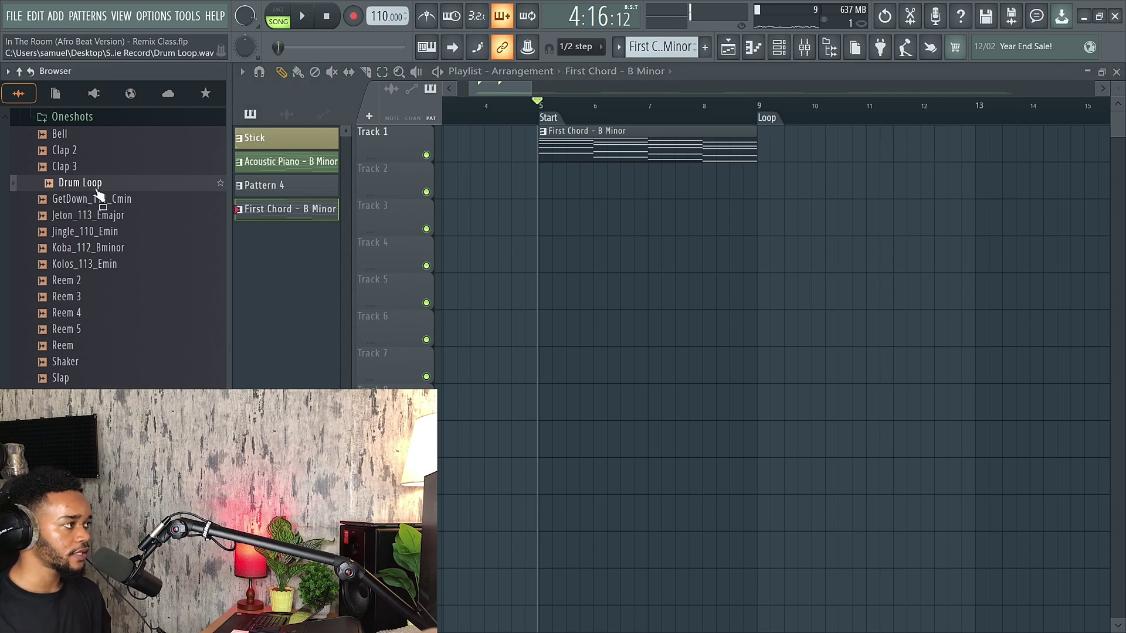
{"action": "key", "text": "space"}
{"action": "key", "text": "space"}
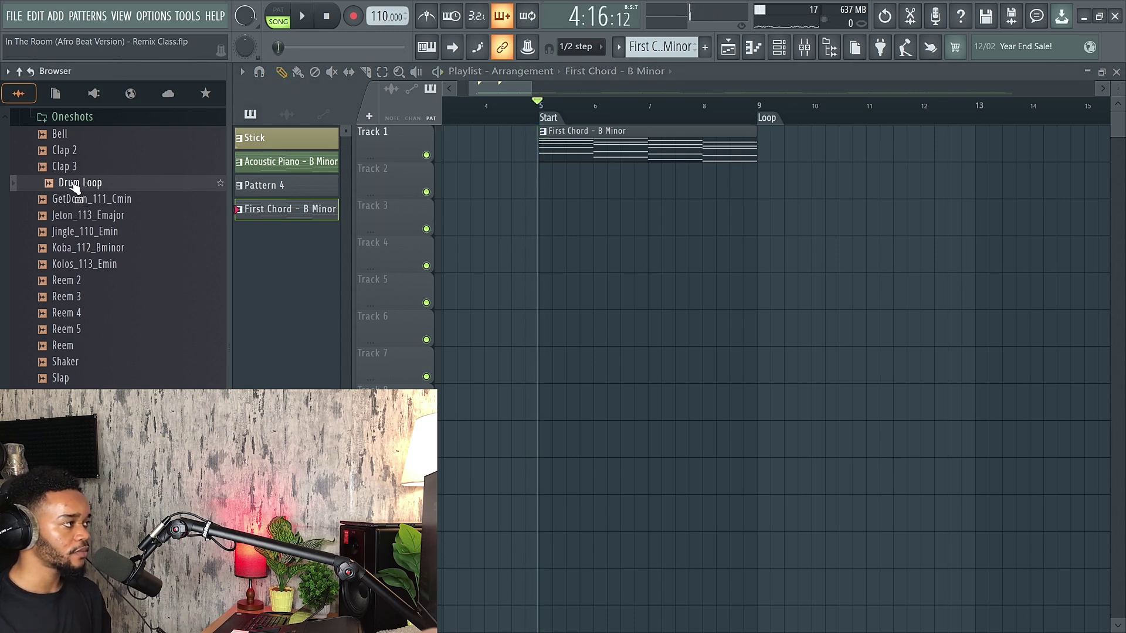
{"action": "left_click_drag", "start_coordinate": [330, 213], "coordinate": [546, 181]}
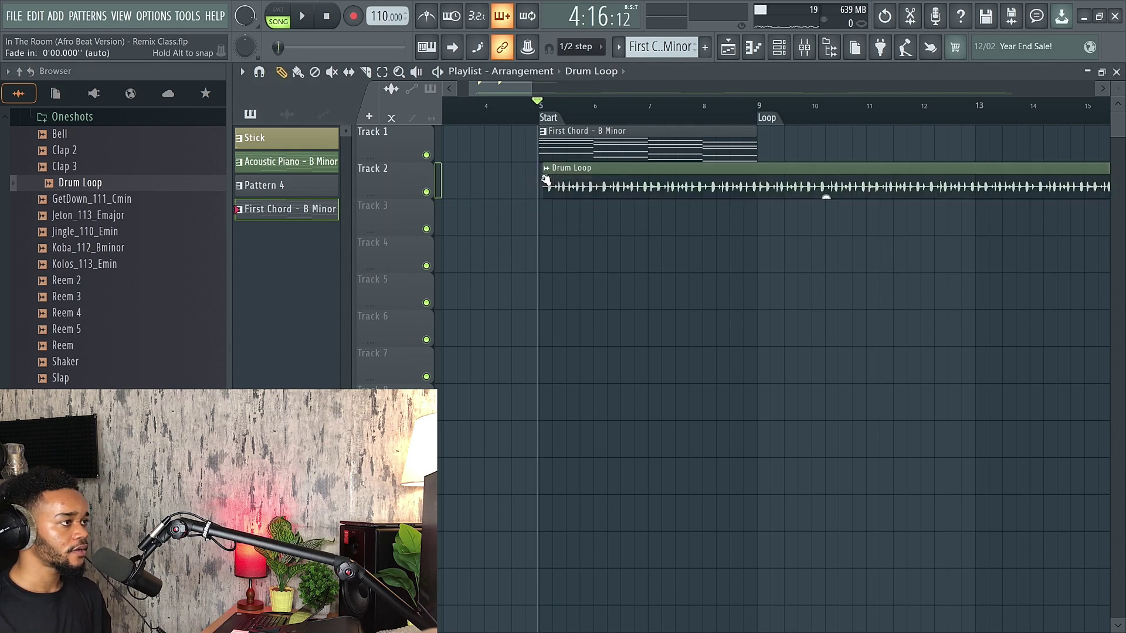
- Shift the Drum Loop clip on Track 2 earlier so its first hit lines up with bar 5
{"action": "scroll", "coordinate": [545, 174], "scroll_direction": "up", "scroll_amount": 8}
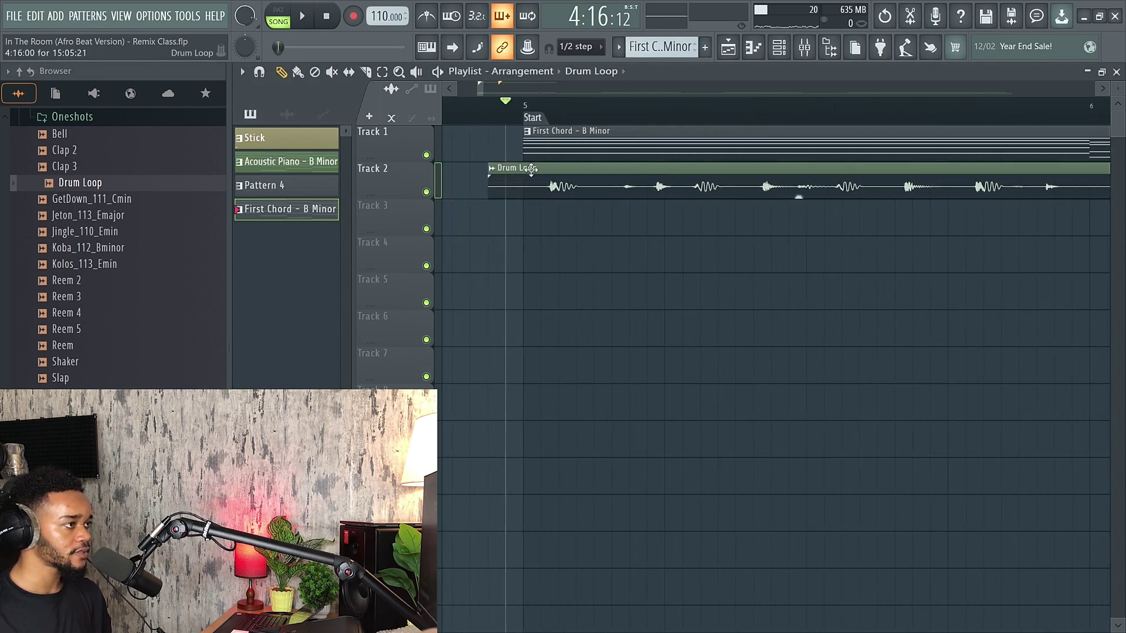
{"action": "left_click_drag", "start_coordinate": [516, 173], "coordinate": [509, 162]}
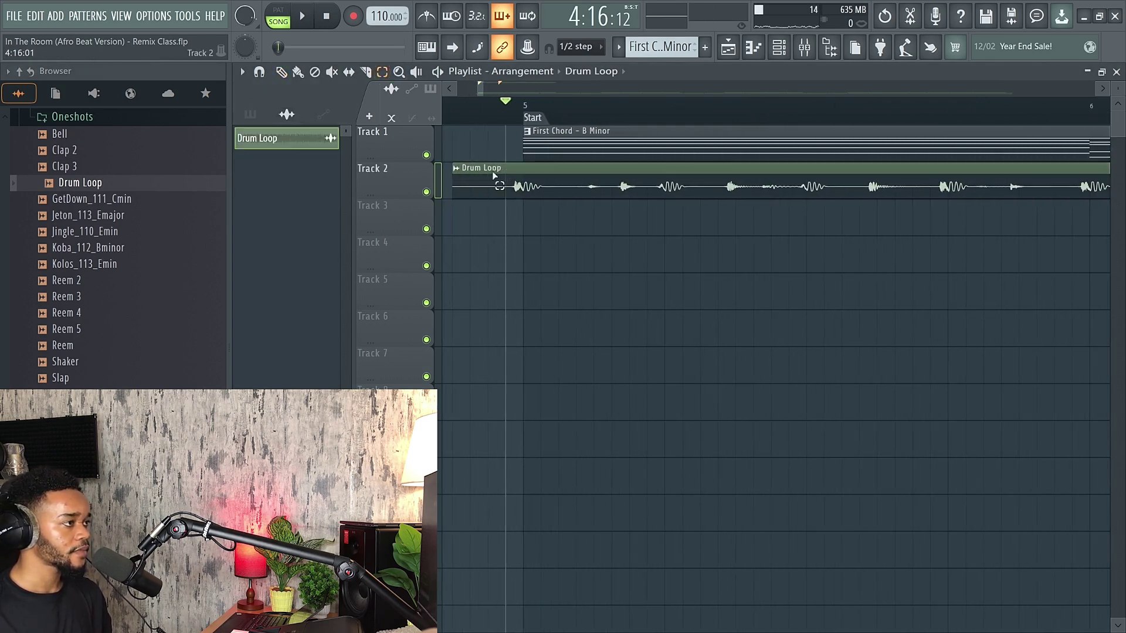
{"action": "left_click", "coordinate": [489, 169], "text": "ctrl"}
{"action": "scroll", "coordinate": [516, 189], "scroll_direction": "up", "scroll_amount": 3}
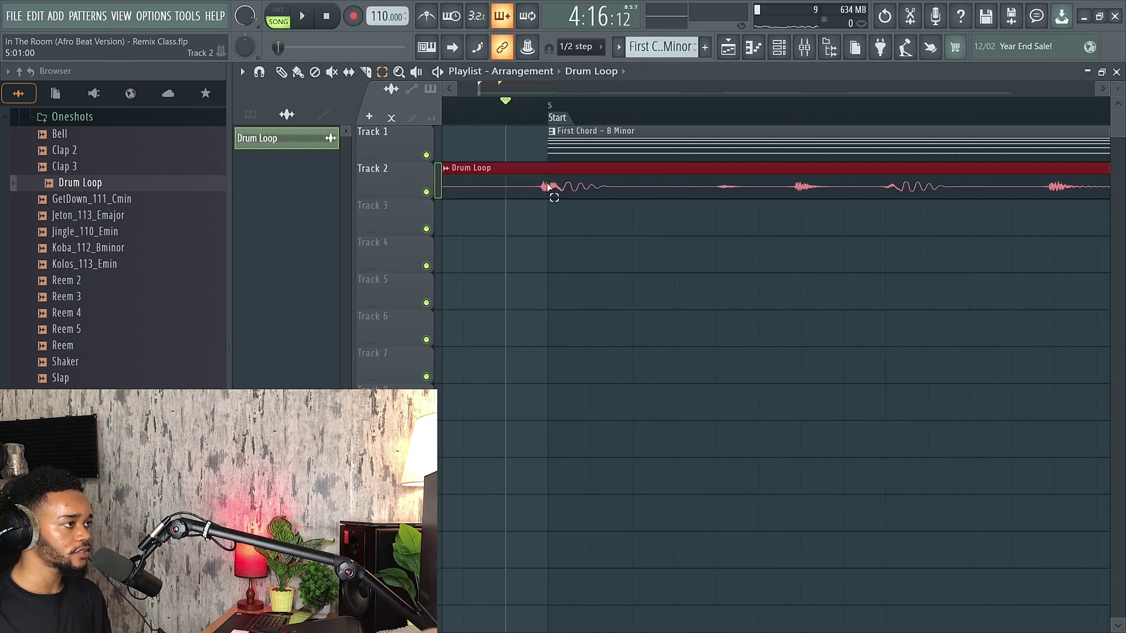
- Turn the metronome on to check the Drum Loop's timing and lower the clip's gain to -7.3 dB
{"action": "key", "text": "space"}
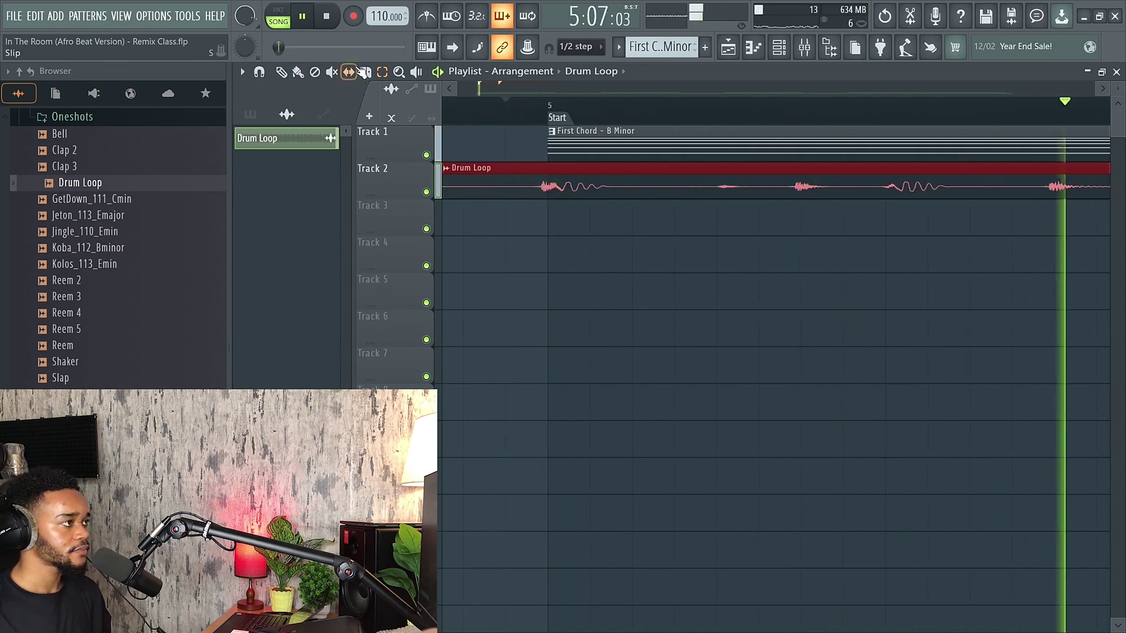
{"action": "key", "text": "space"}
{"action": "left_click", "coordinate": [426, 19]}
{"action": "key", "text": "space"}
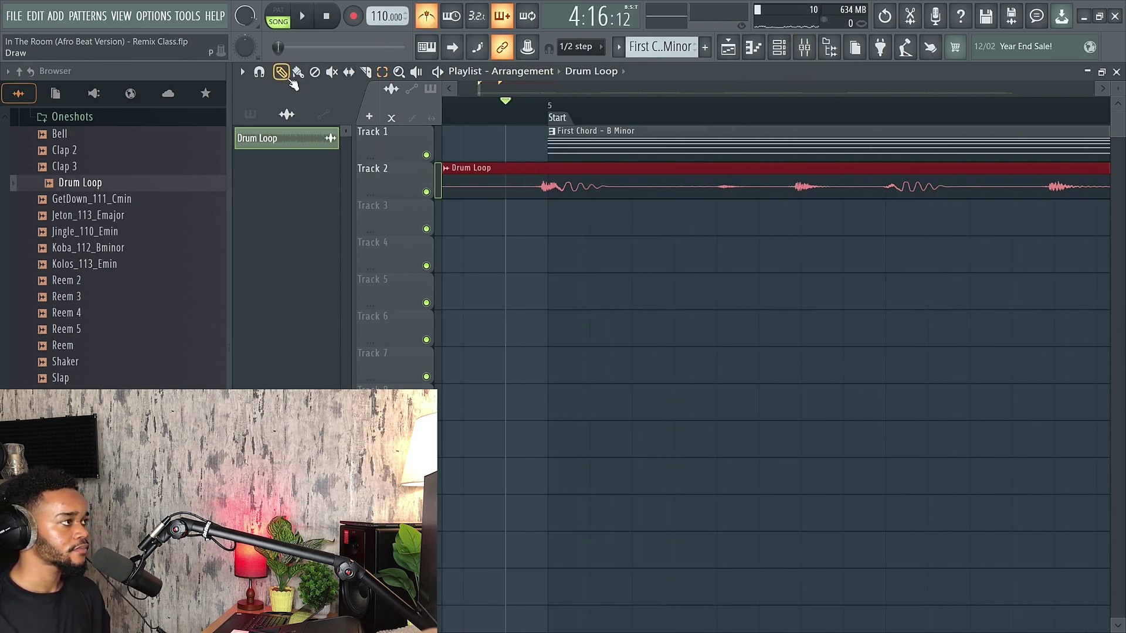
{"action": "scroll", "coordinate": [639, 212], "scroll_direction": "down", "scroll_amount": 3}
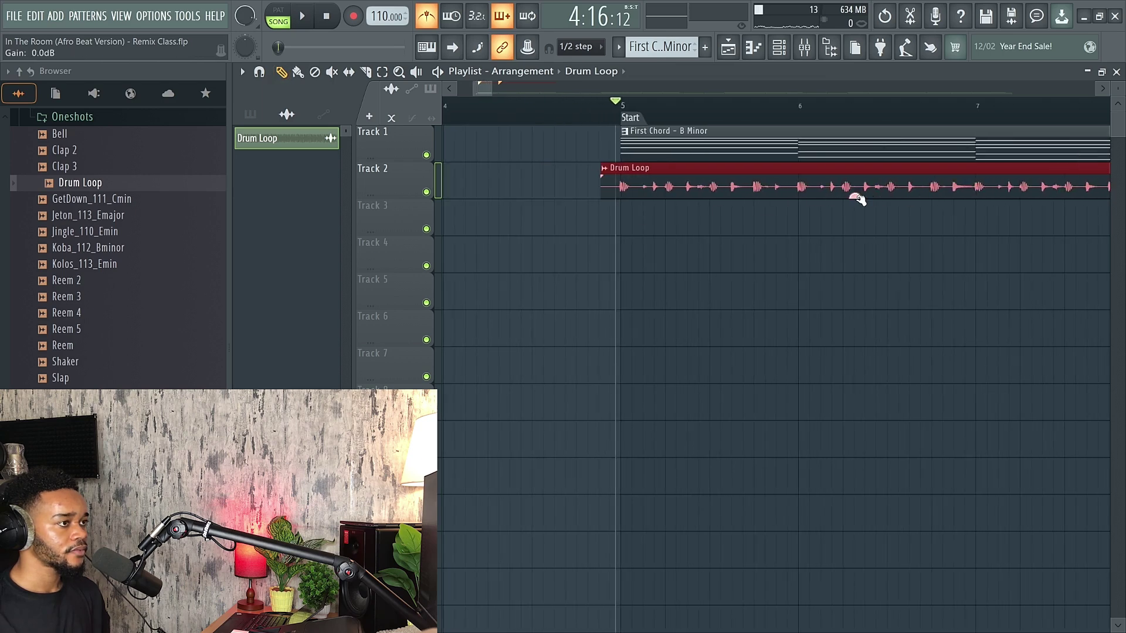
{"action": "key", "text": "space"}
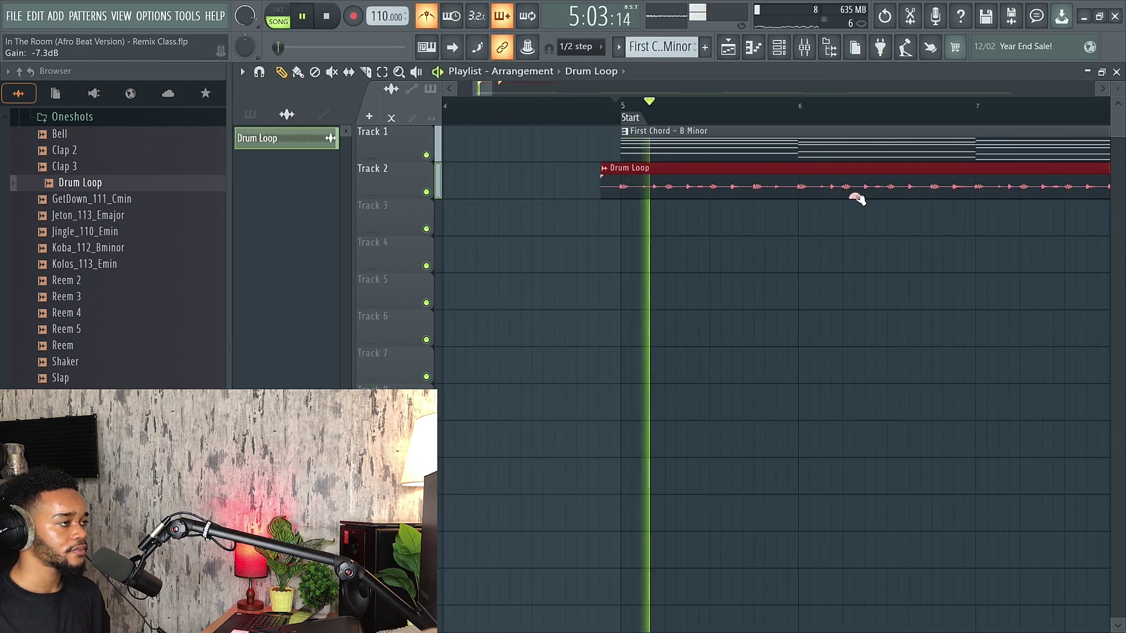
- Raise the Metronome mixer track's volume and reset it to 100% (0.0 dB) during playback
{"action": "key", "text": "F9"}
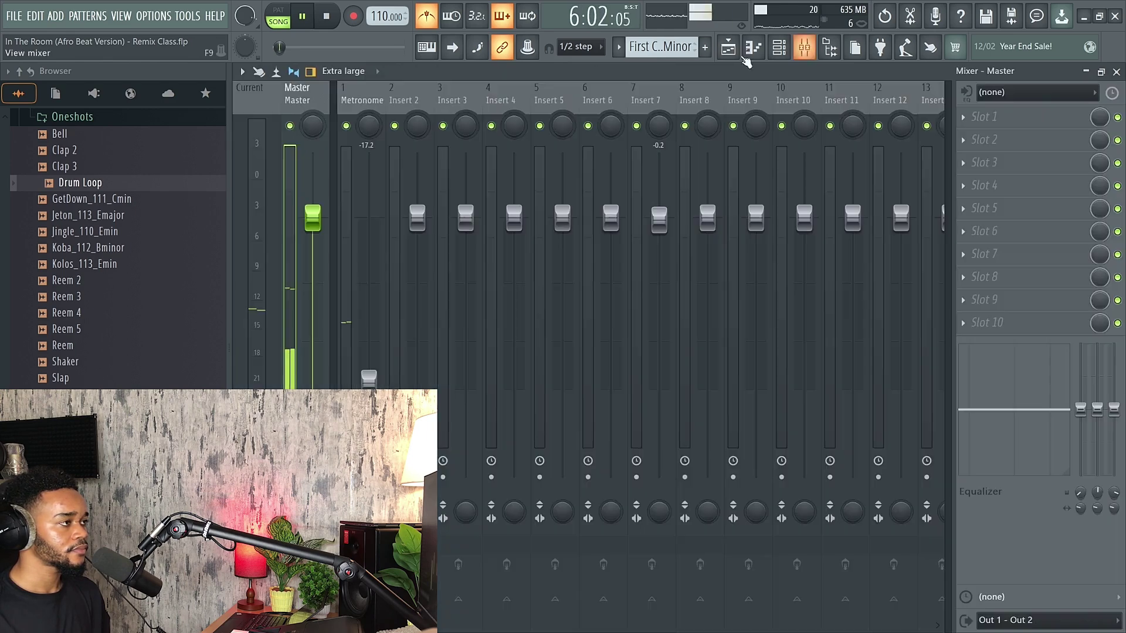
{"action": "left_click_drag", "start_coordinate": [377, 383], "coordinate": [378, 271]}
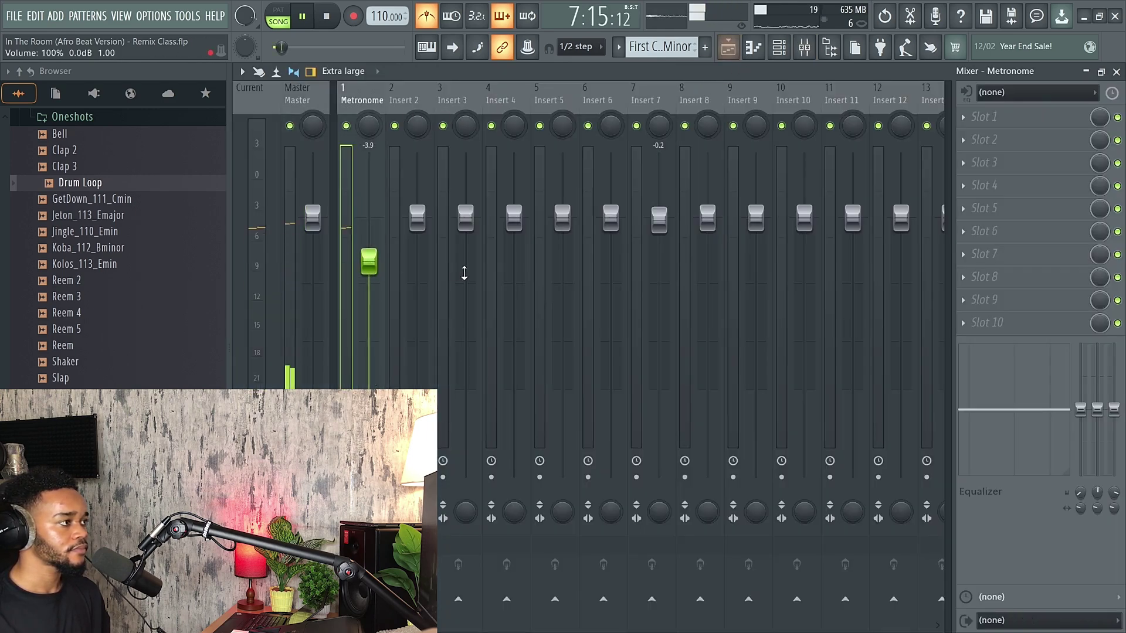
{"action": "right_click", "coordinate": [370, 266]}
{"action": "left_click", "coordinate": [391, 269]}
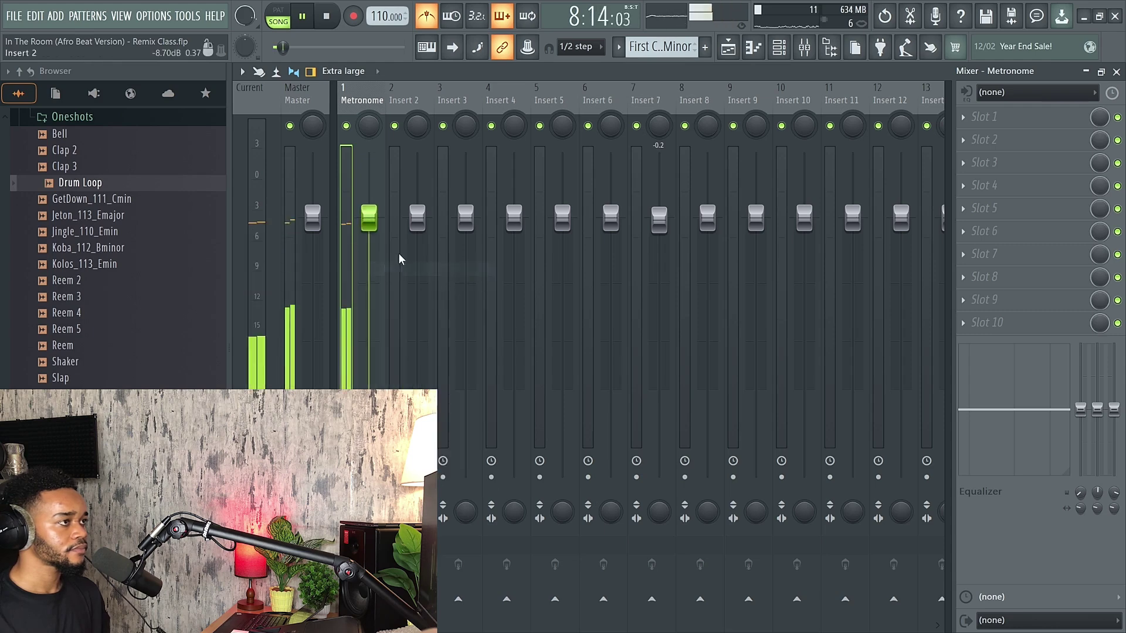
{"action": "key", "text": "space"}
- Duplicate the First Chord - B Minor clip on Track 1 directly after the original, starting at bar 9
{"action": "left_click", "coordinate": [733, 53]}
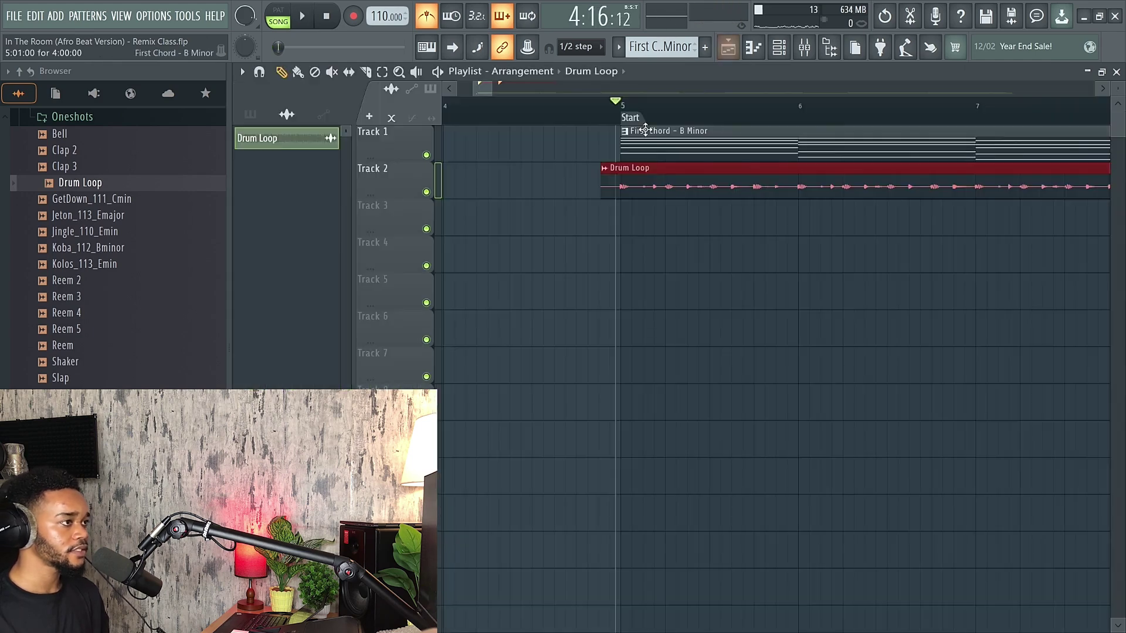
{"action": "scroll", "coordinate": [533, 327], "scroll_direction": "down", "scroll_amount": 3}
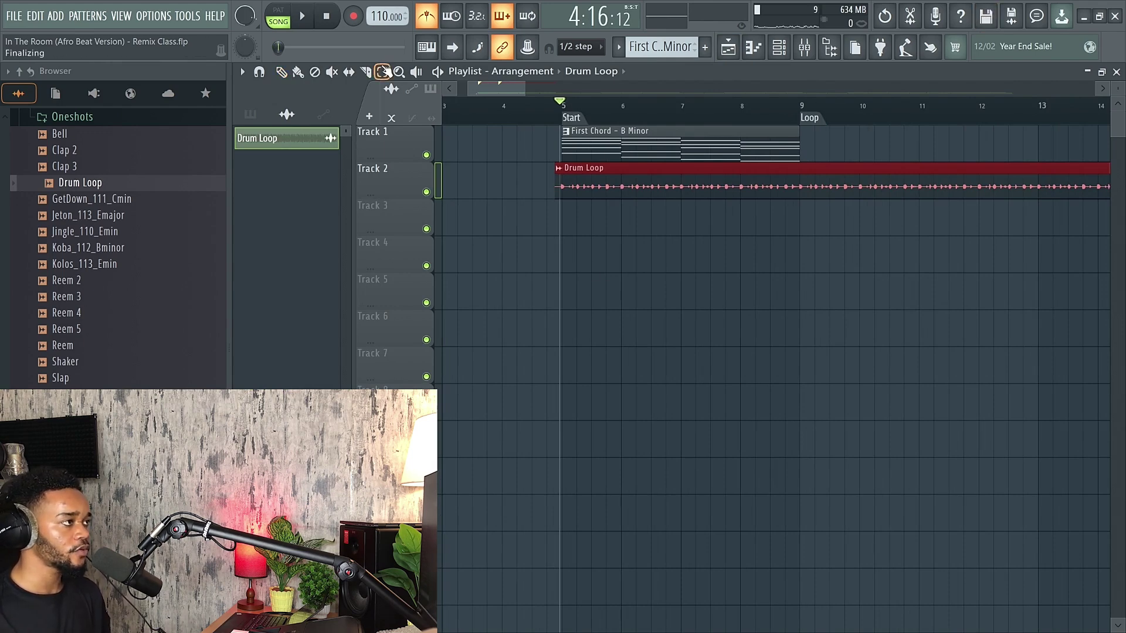
{"action": "left_click", "coordinate": [595, 139]}
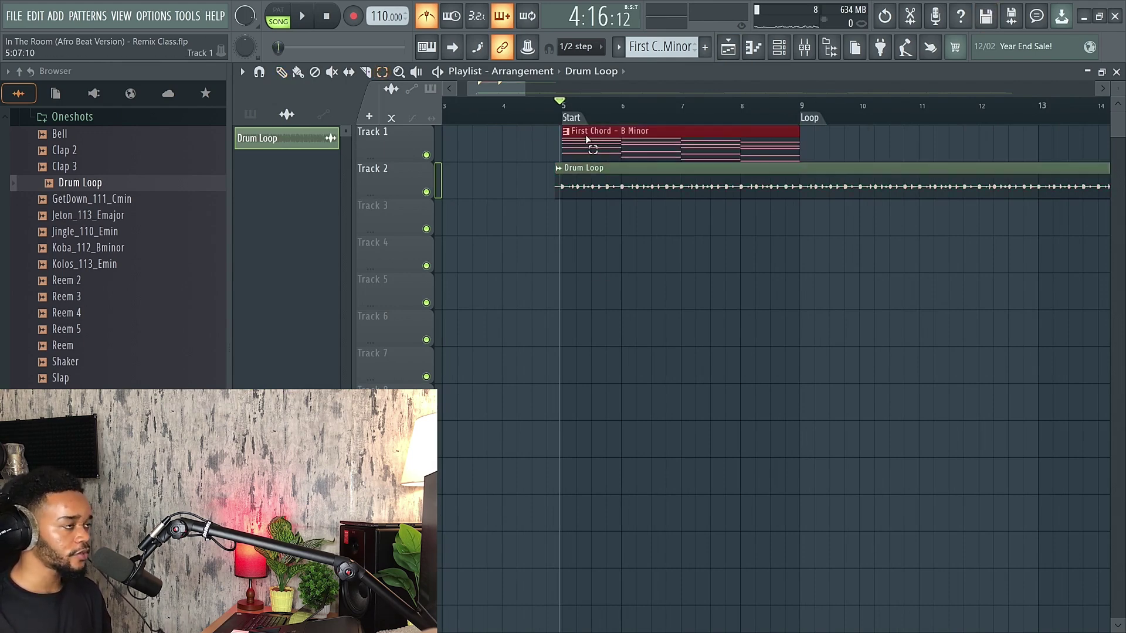
{"action": "key", "text": "ctrl+b"}
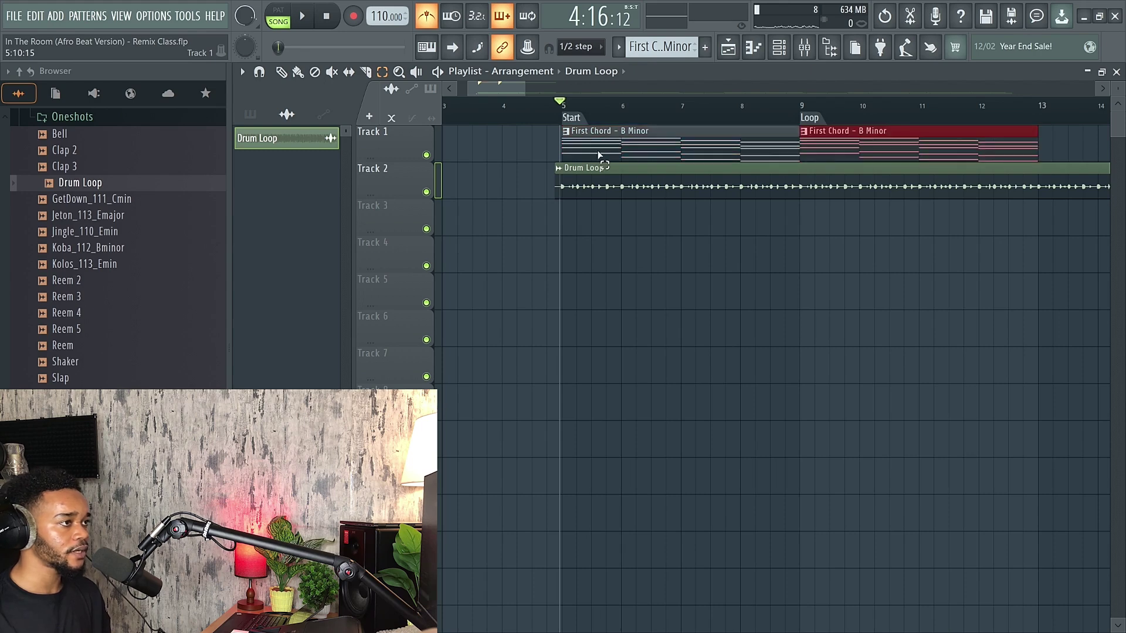
- Turn the metronome off and duplicate the First Chord - B Minor clip twice more on Track 1, at bars 13 and 17
{"action": "key", "text": "space"}
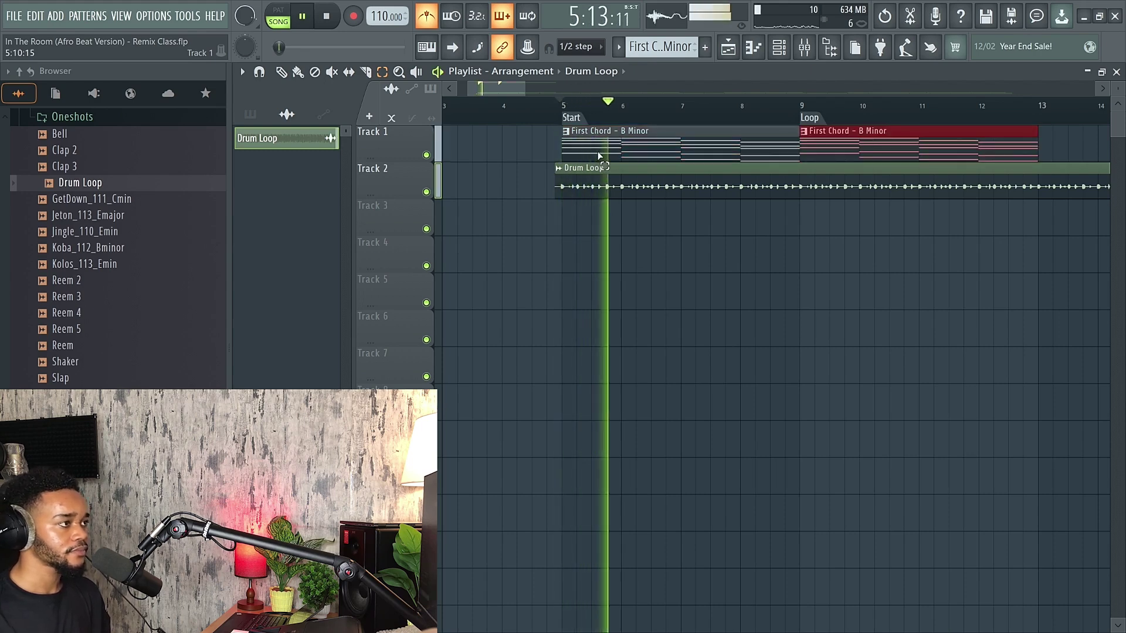
{"action": "left_click", "coordinate": [428, 17]}
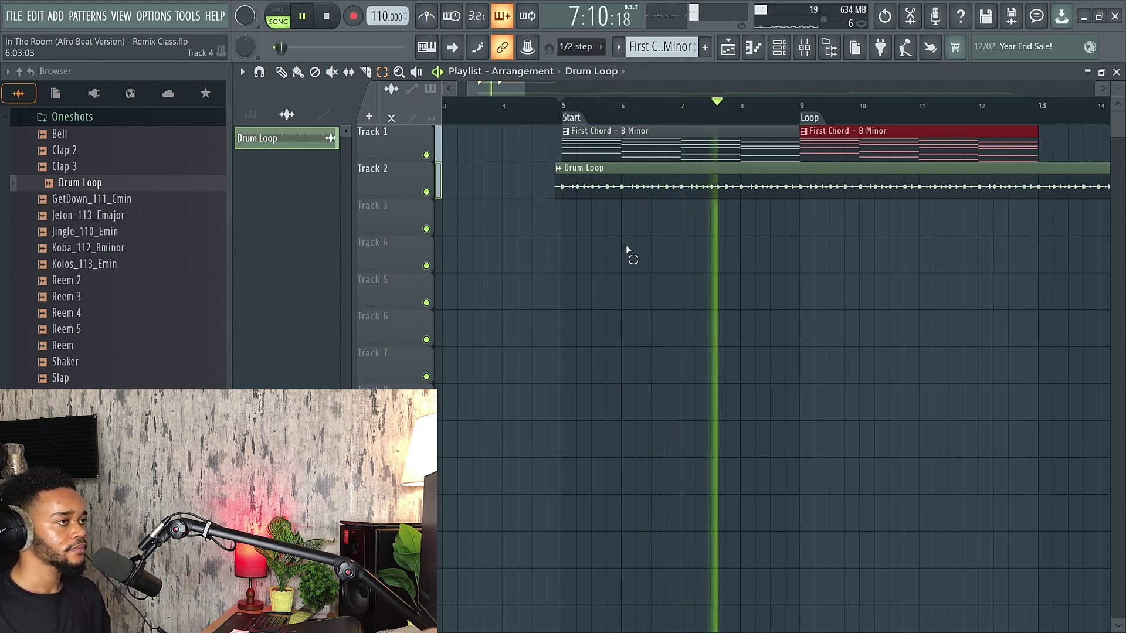
{"action": "scroll", "coordinate": [639, 250], "scroll_direction": "down", "scroll_amount": 4}
{"action": "scroll", "coordinate": [527, 217], "scroll_direction": "up", "scroll_amount": 2}
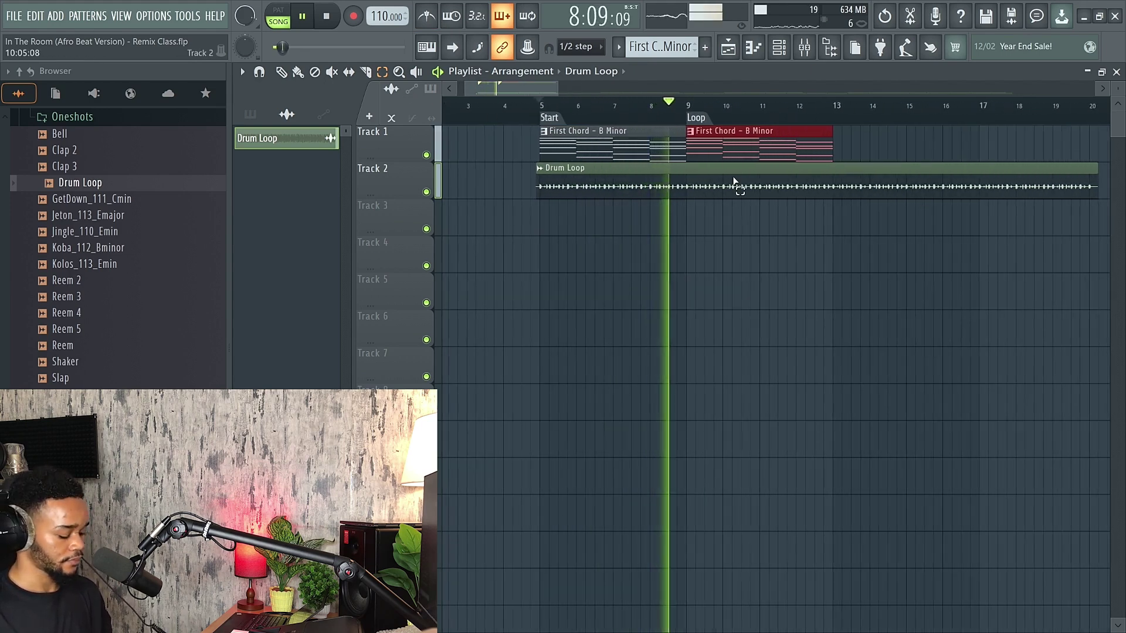
{"action": "key", "text": "ctrl+b"}
{"action": "key", "text": "ctrl+b"}
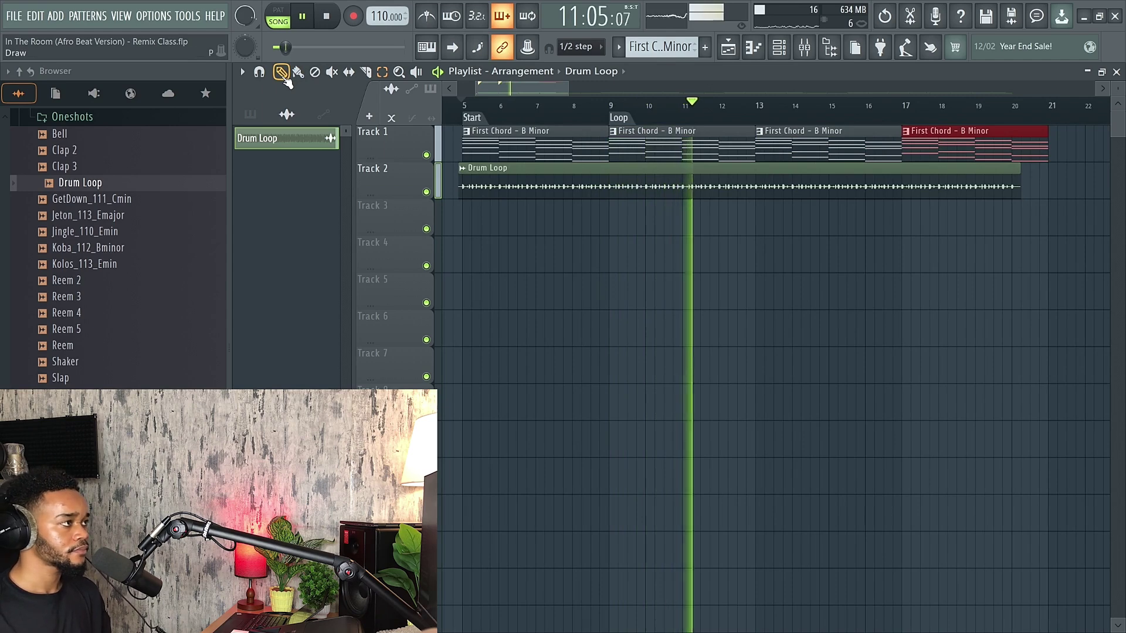
{"action": "key", "text": "space"}
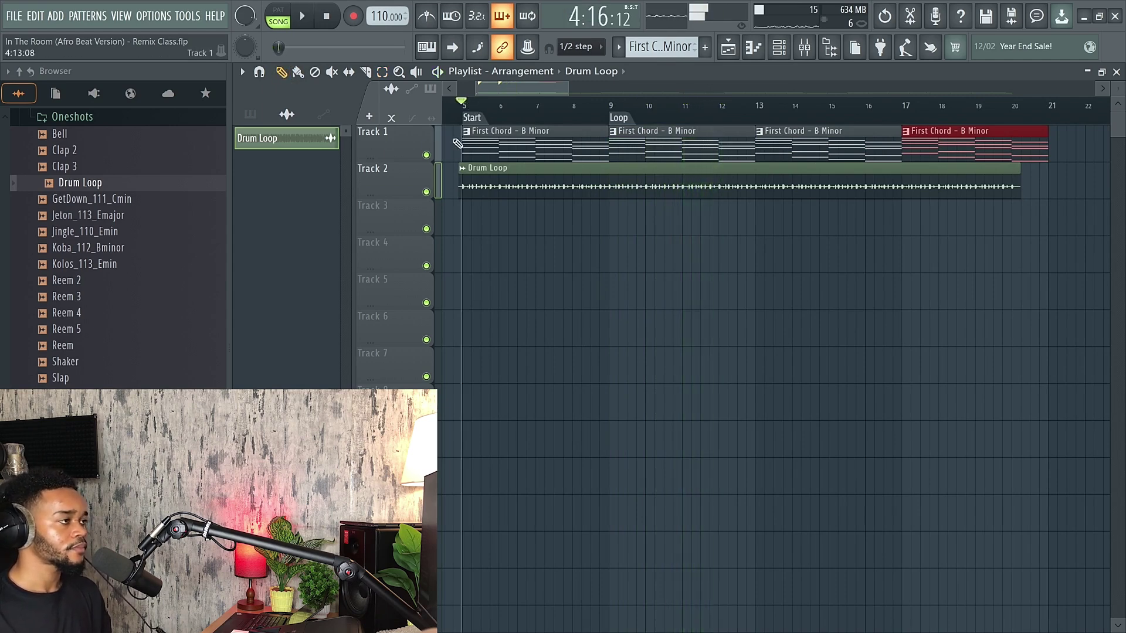
- Select the Stick clip on Track 4 and play the arrangement from just before it to hear the lead-in to bar 5
{"action": "scroll", "coordinate": [463, 128], "scroll_direction": "up", "scroll_amount": 5}
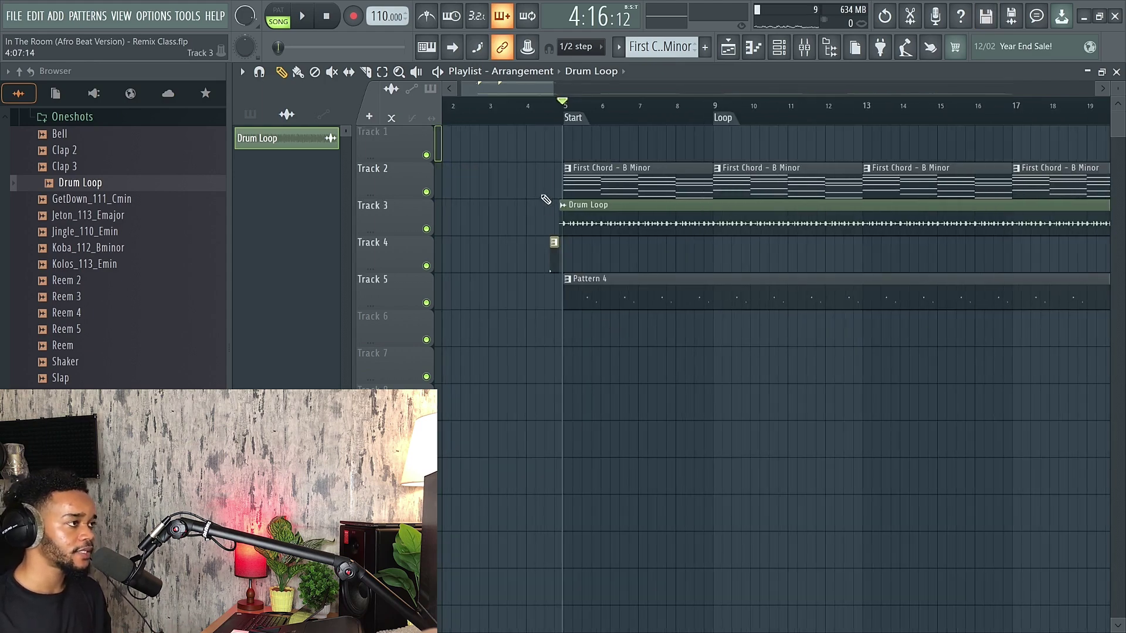
{"action": "scroll", "coordinate": [554, 211], "scroll_direction": "up", "scroll_amount": 3}
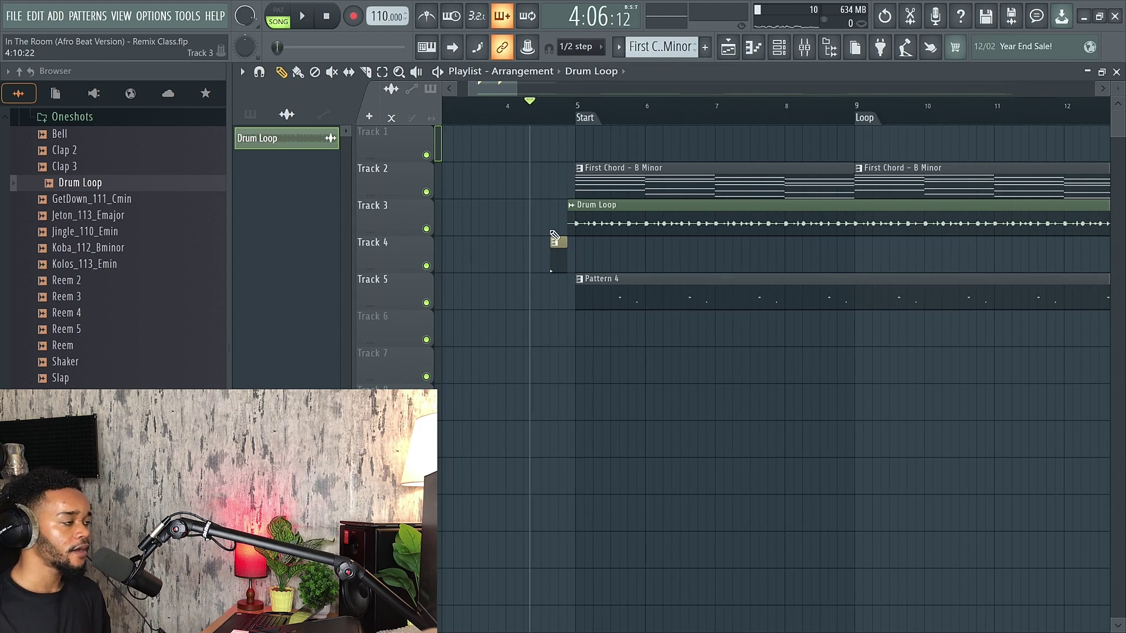
{"action": "scroll", "coordinate": [563, 261], "scroll_direction": "up", "scroll_amount": 3}
{"action": "left_click", "coordinate": [567, 260]}
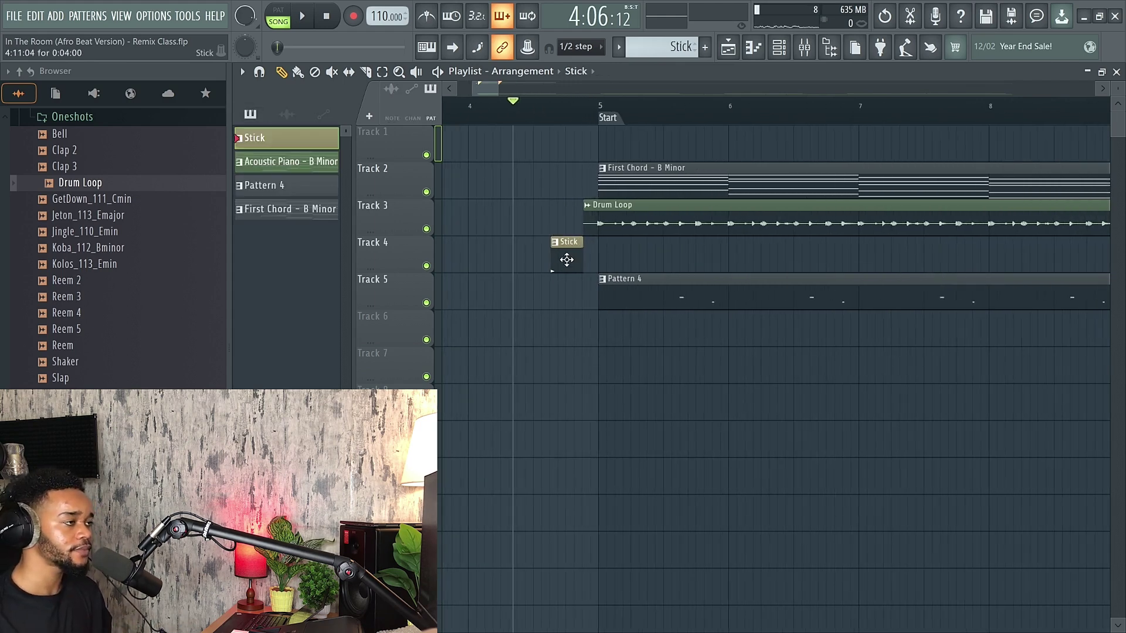
{"action": "key", "text": "space"}
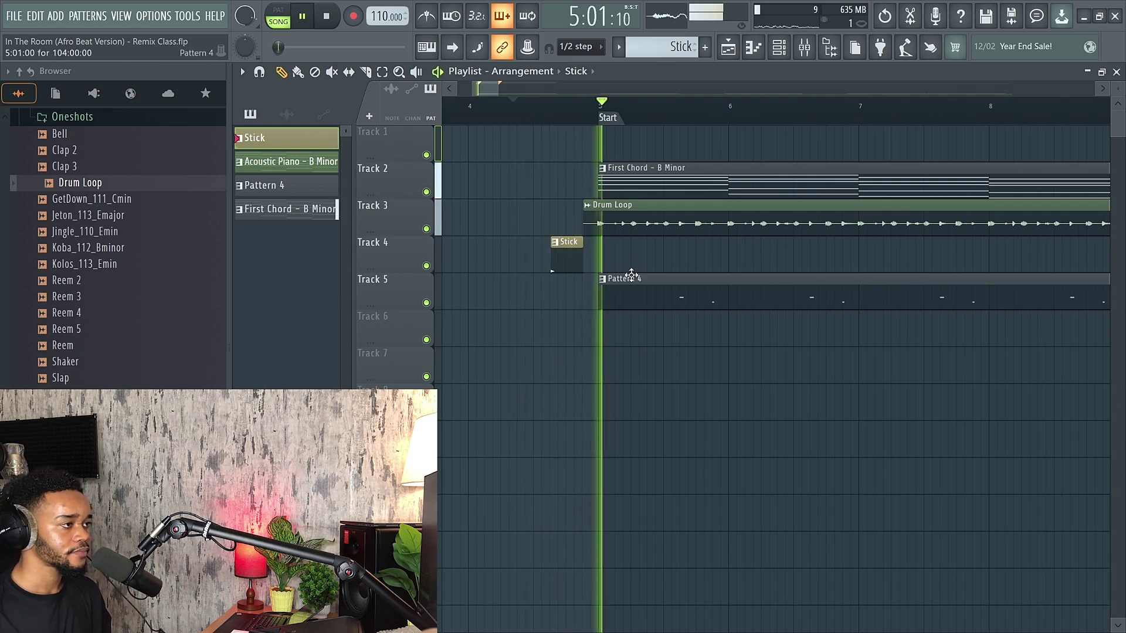
{"action": "key", "text": "space"}
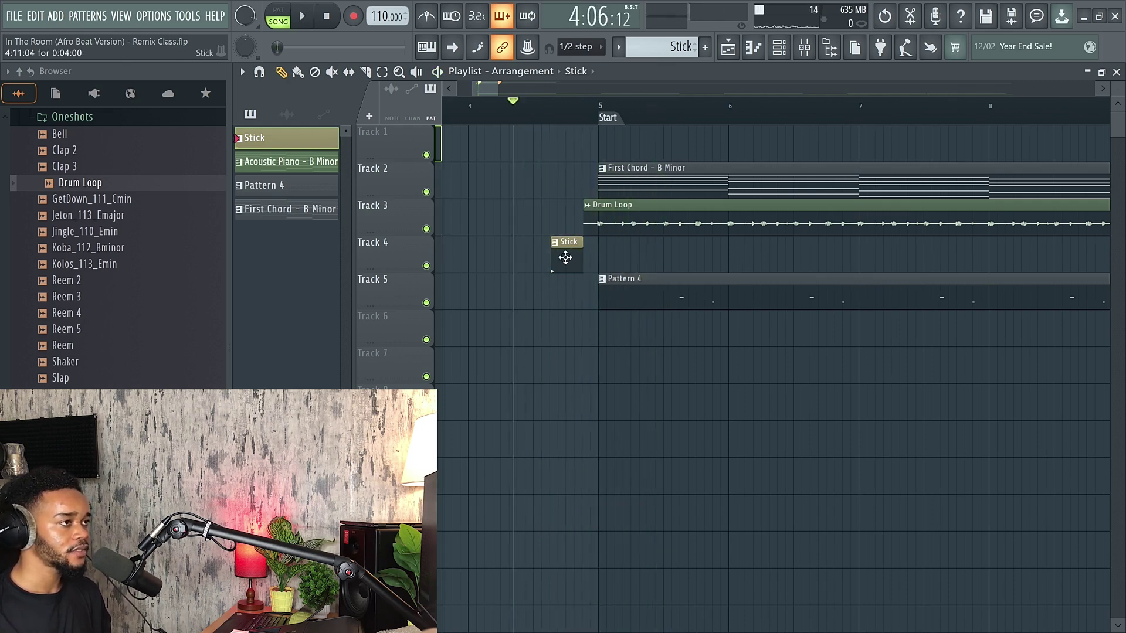
- Inspect the Stick channel's sampler settings from the channel rack, and close both windows
{"action": "left_click", "coordinate": [790, 46]}
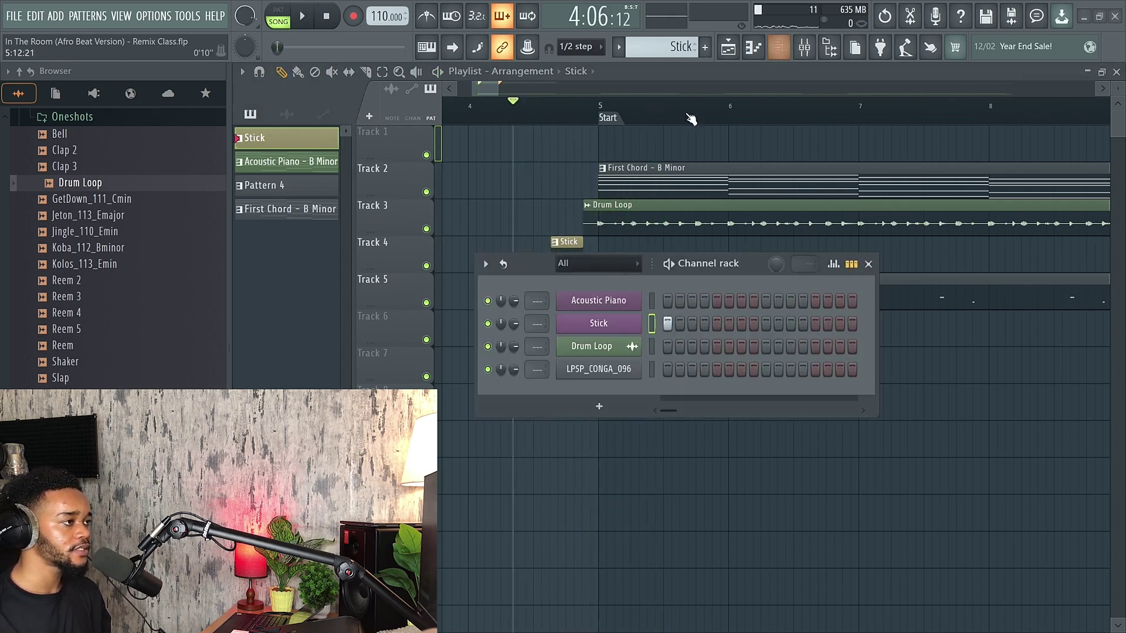
{"action": "left_click", "coordinate": [620, 327]}
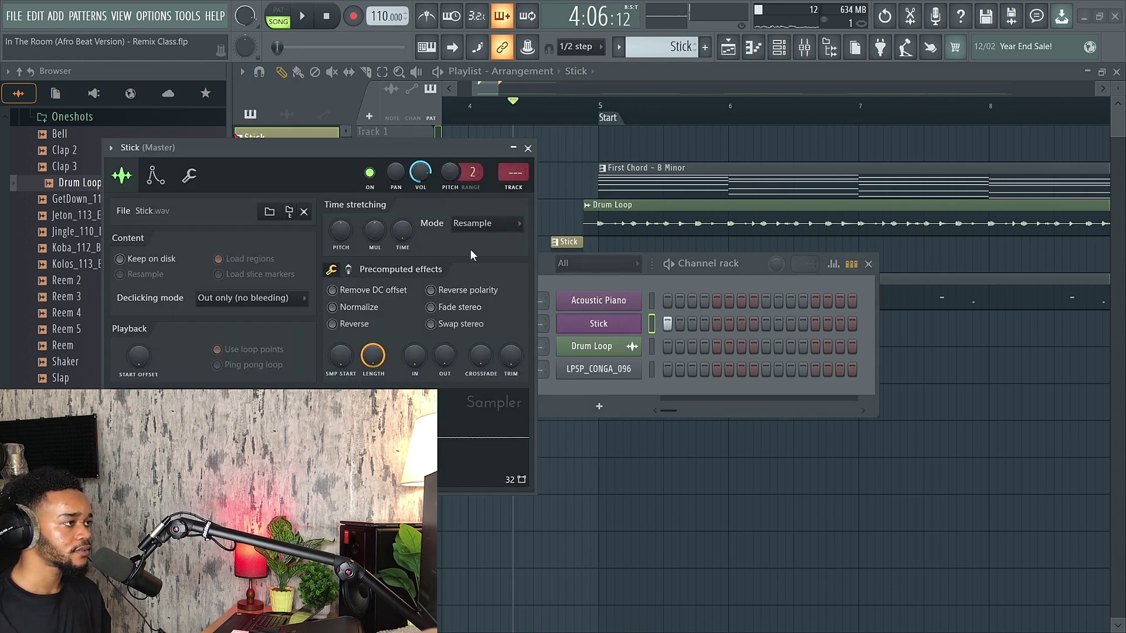
{"action": "left_click", "coordinate": [528, 149]}
{"action": "left_click", "coordinate": [869, 265]}
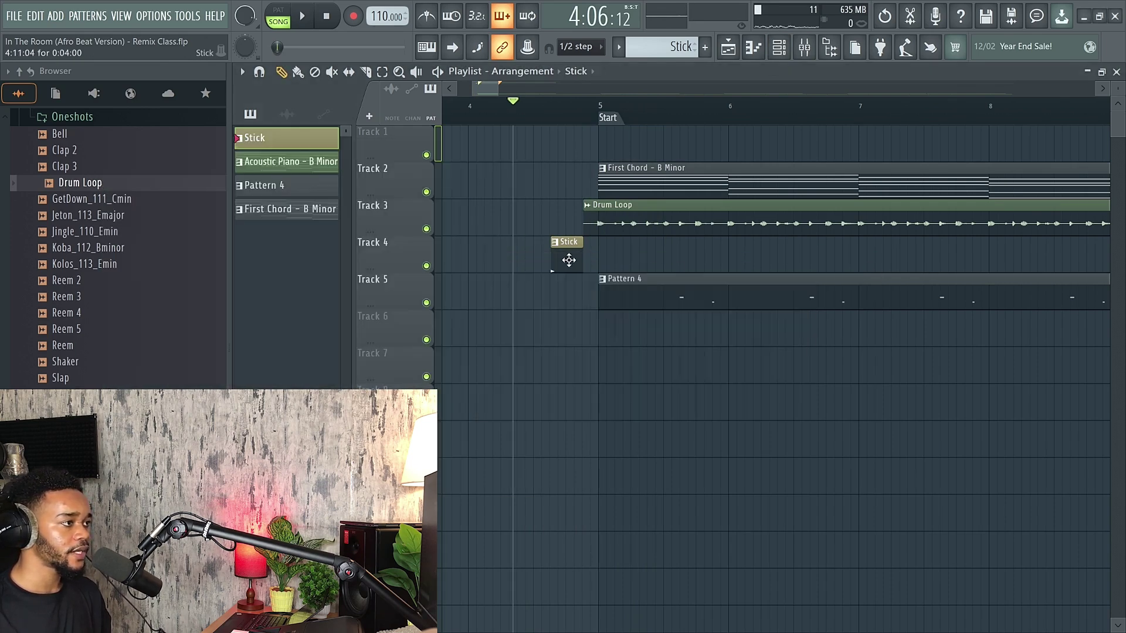
- View the LPSP_CONGA_096 notes of Pattern 4 in the channel rack
{"action": "double_click", "coordinate": [568, 263]}
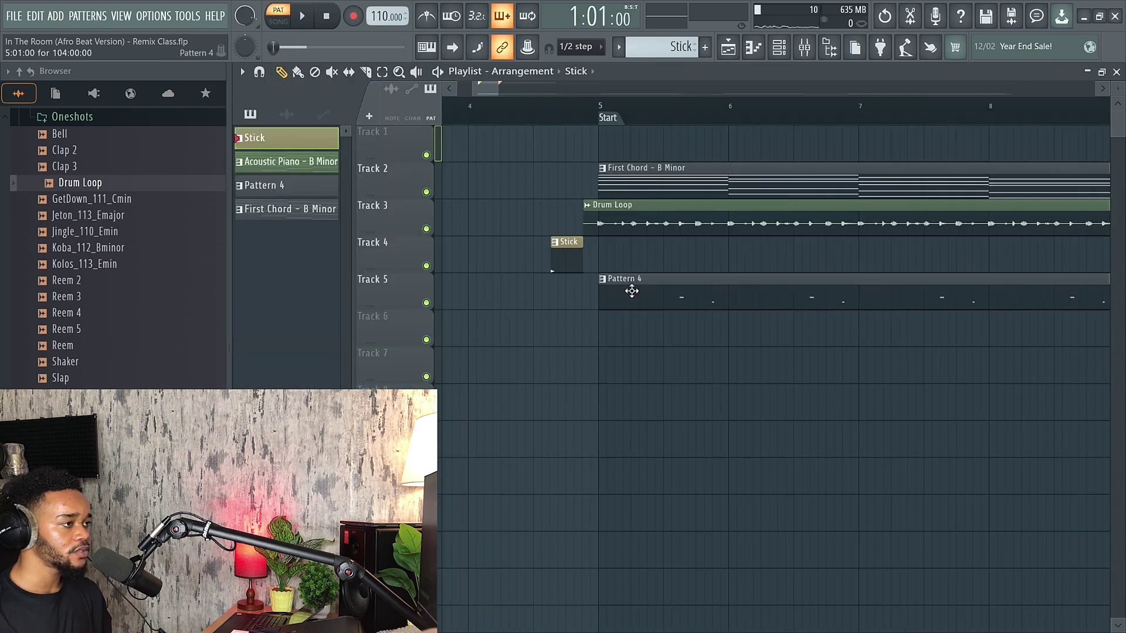
{"action": "left_click", "coordinate": [779, 48]}
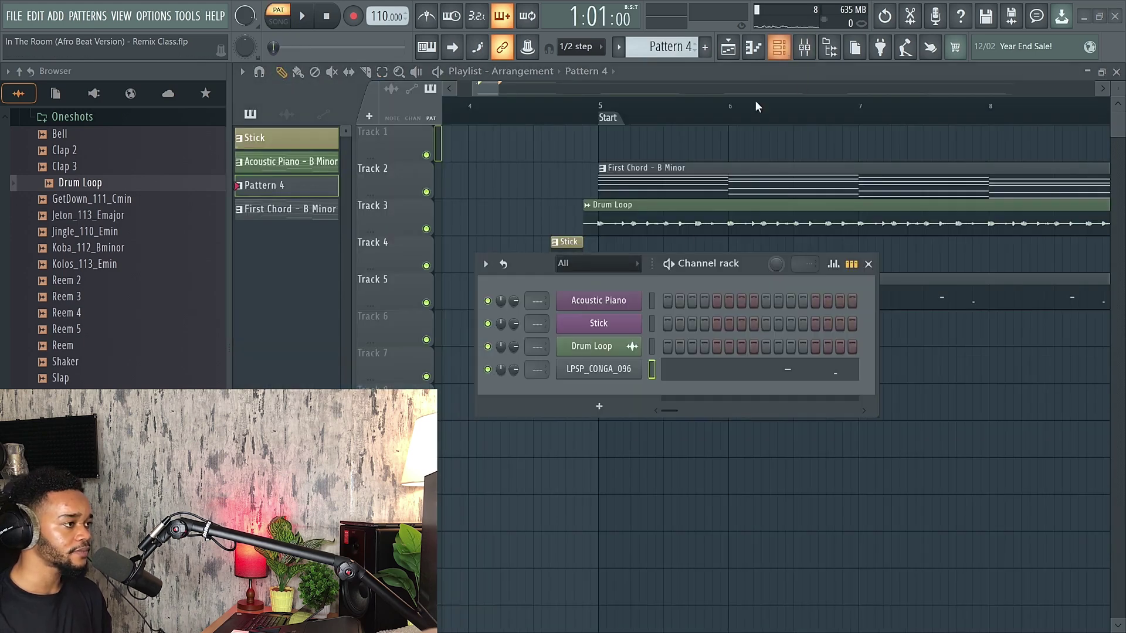
{"action": "left_click", "coordinate": [868, 265]}
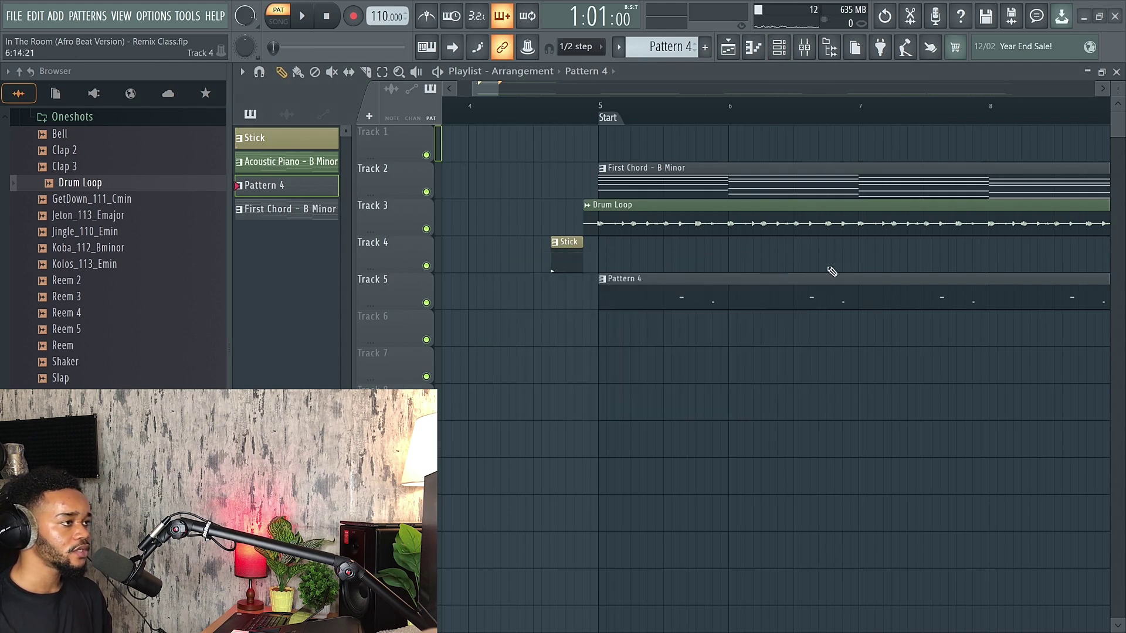
- Play the song from just before the Stick clip to hear the chords, Drum Loop and Pattern 4 together
{"action": "scroll", "coordinate": [600, 157], "scroll_direction": "down", "scroll_amount": 2}
{"action": "key", "text": "space"}
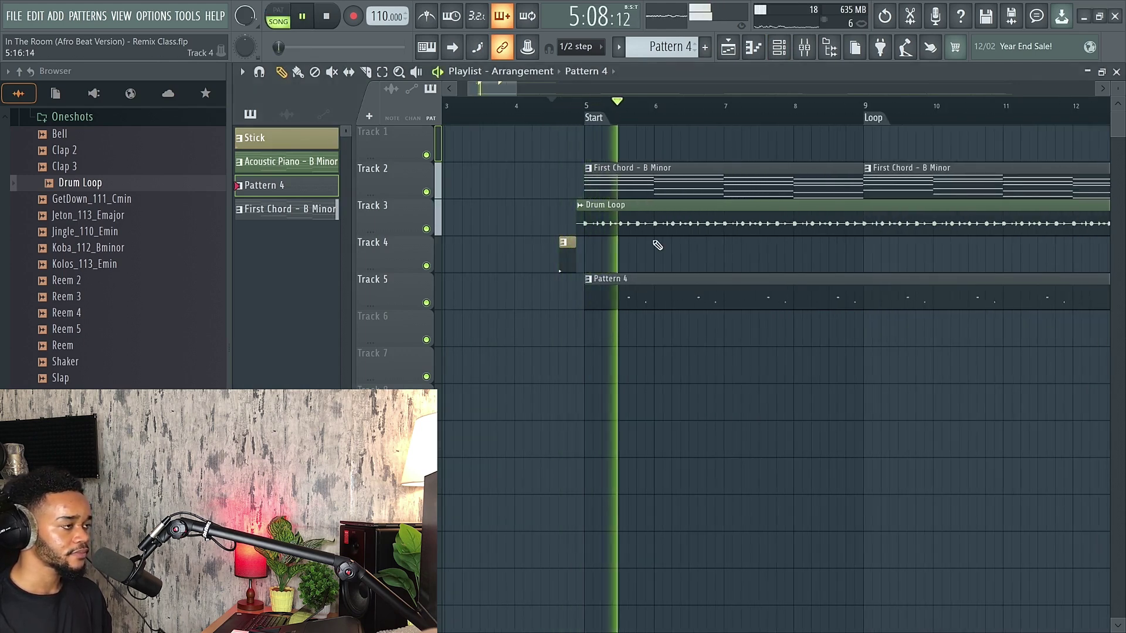
{"action": "scroll", "coordinate": [535, 278], "scroll_direction": "down", "scroll_amount": 1}
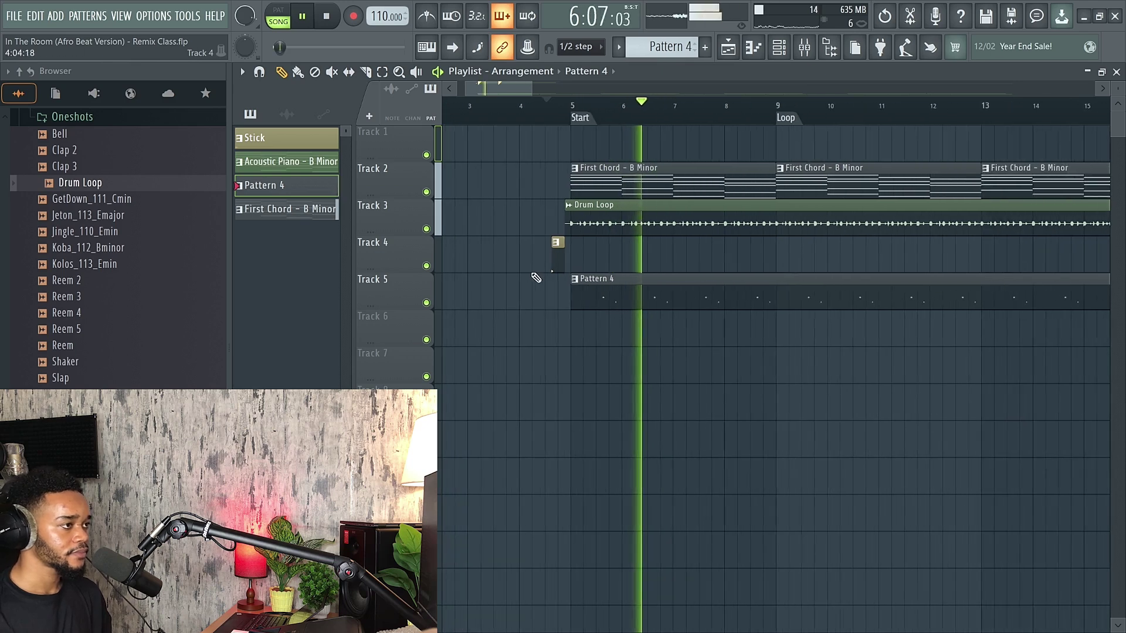
{"action": "right_click", "coordinate": [840, 235]}
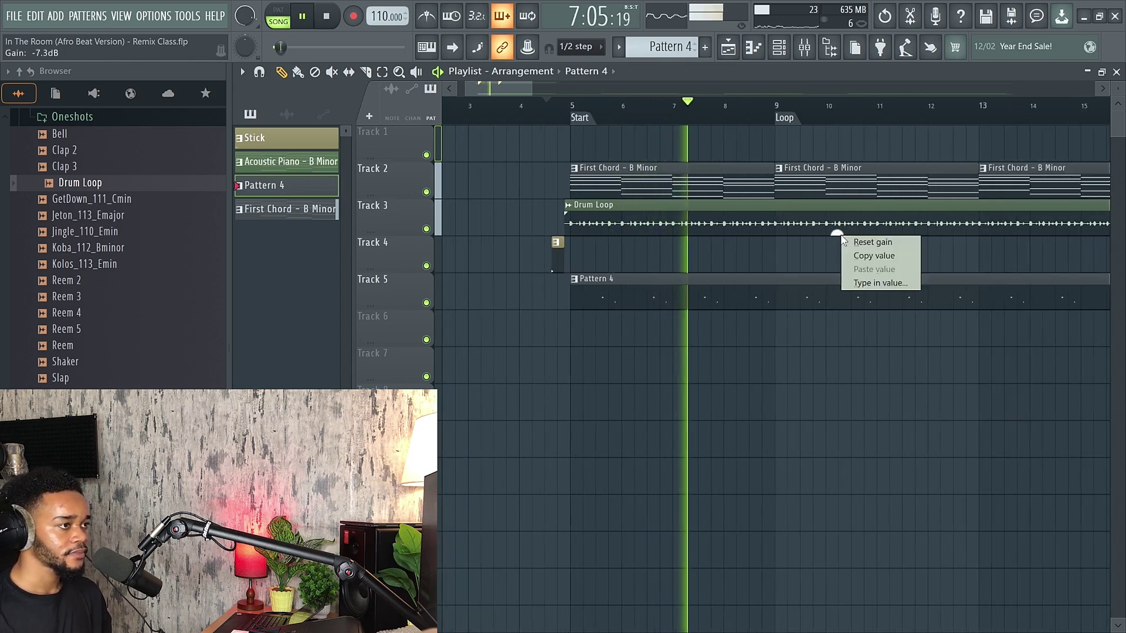
{"action": "left_click", "coordinate": [858, 281]}
{"action": "left_click", "coordinate": [723, 280]}
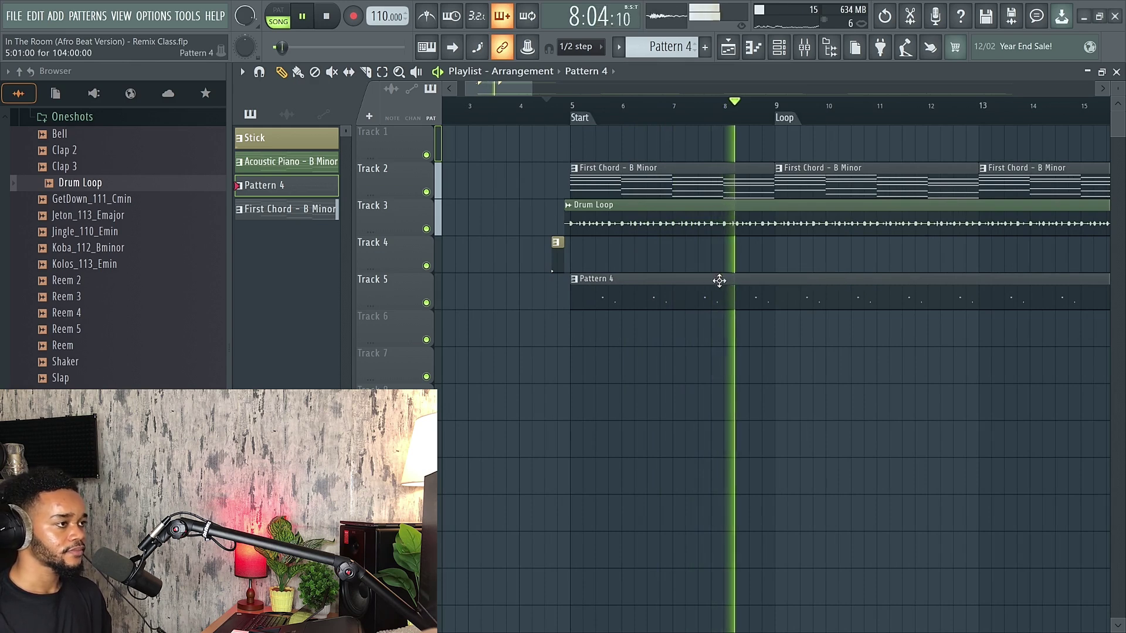
{"action": "scroll", "coordinate": [610, 297], "scroll_direction": "down", "scroll_amount": 3}
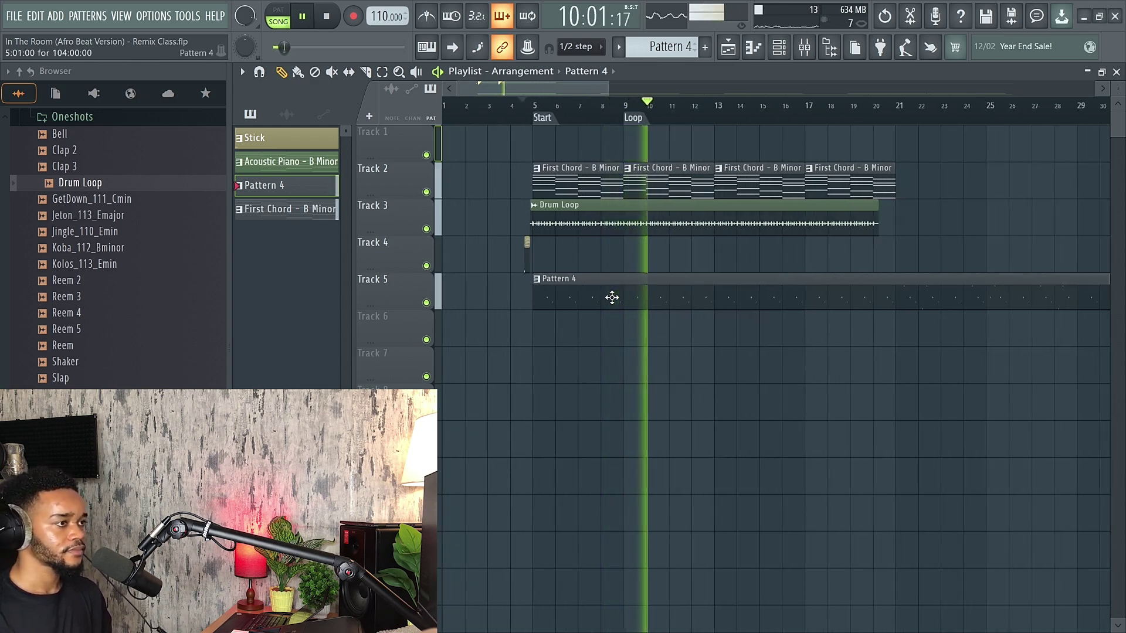
{"action": "scroll", "coordinate": [571, 301], "scroll_direction": "down", "scroll_amount": 2}
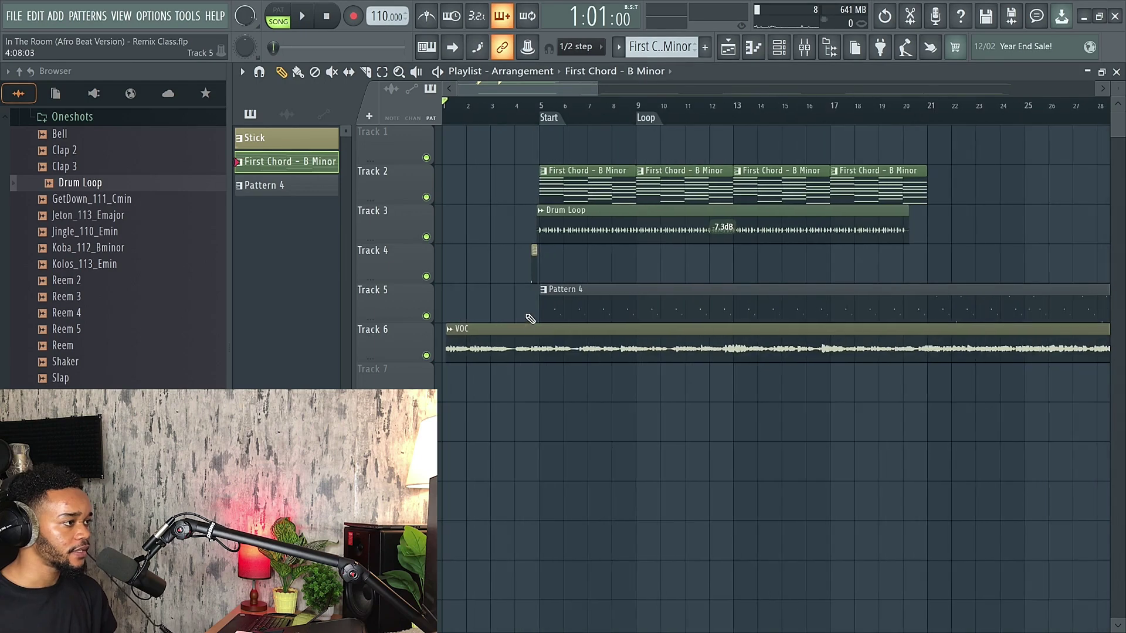
- Select the VOC clip on Track 6 and audition it from bar 1
{"action": "left_click", "coordinate": [548, 350]}
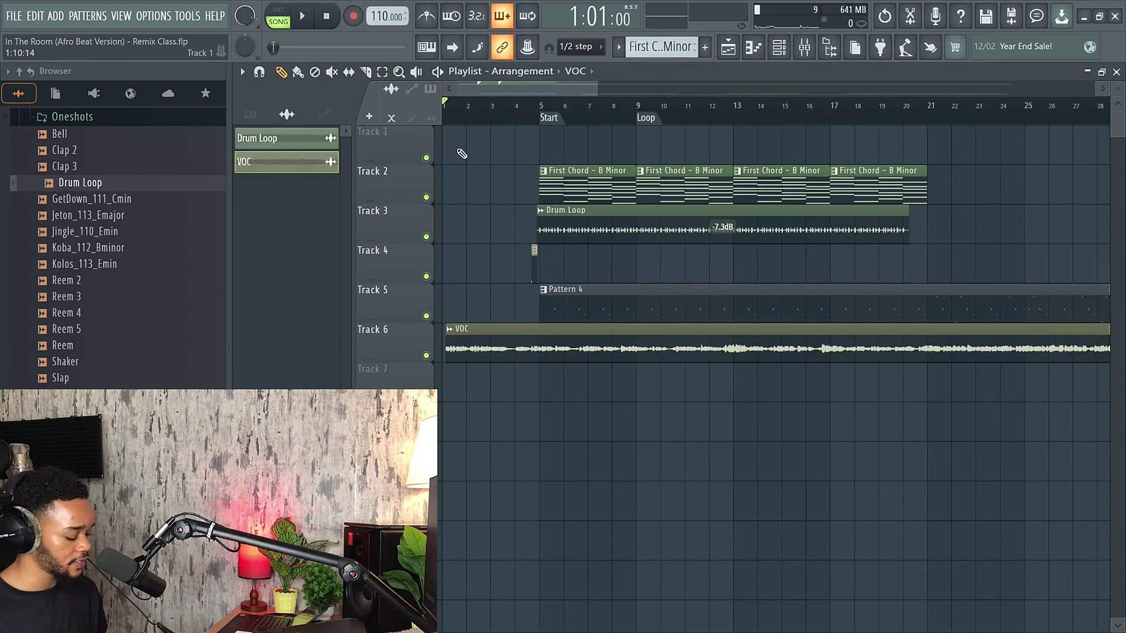
{"action": "scroll", "coordinate": [457, 219], "scroll_direction": "up", "scroll_amount": 4}
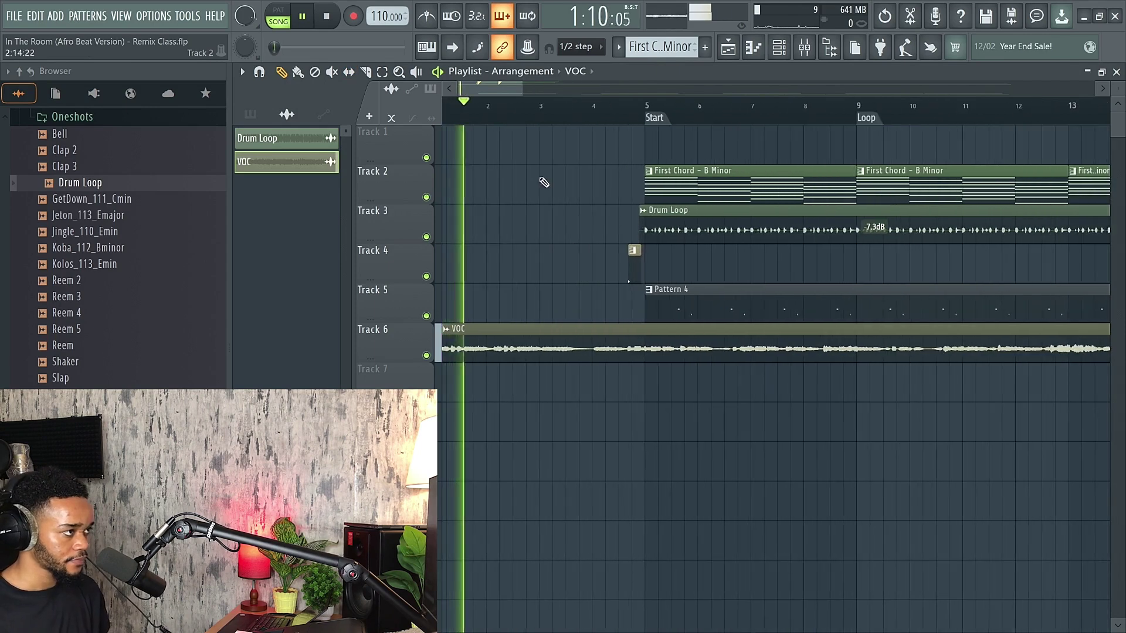
{"action": "key", "text": "space"}
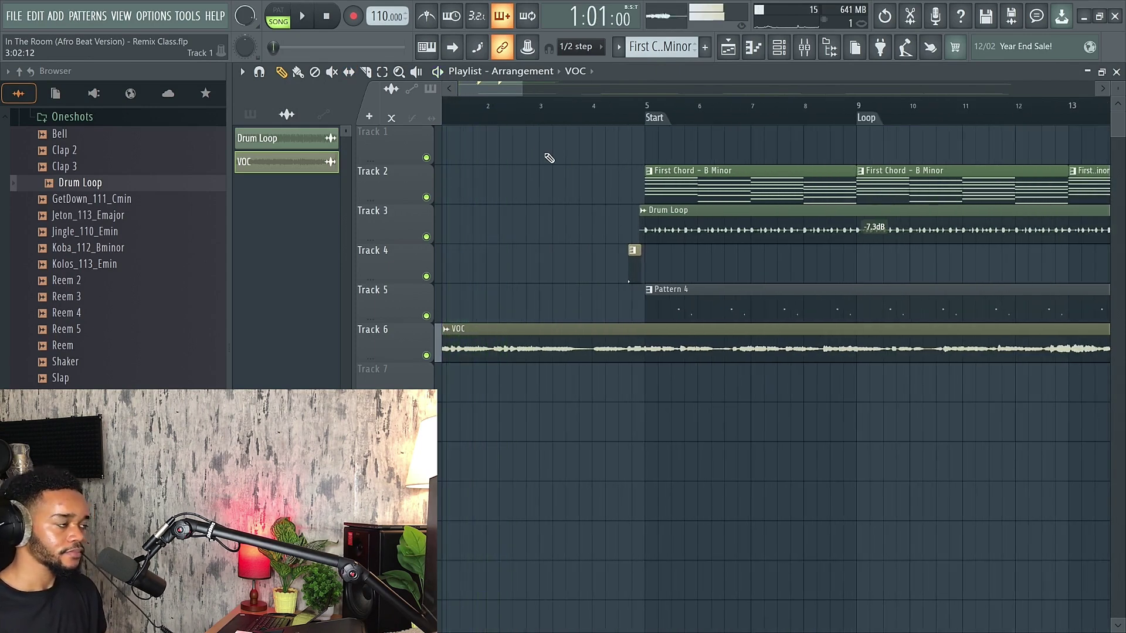
- Play the song from position 3:16 and again from 8:02 to check the vocal against the chords and drums
{"action": "key", "text": "space"}
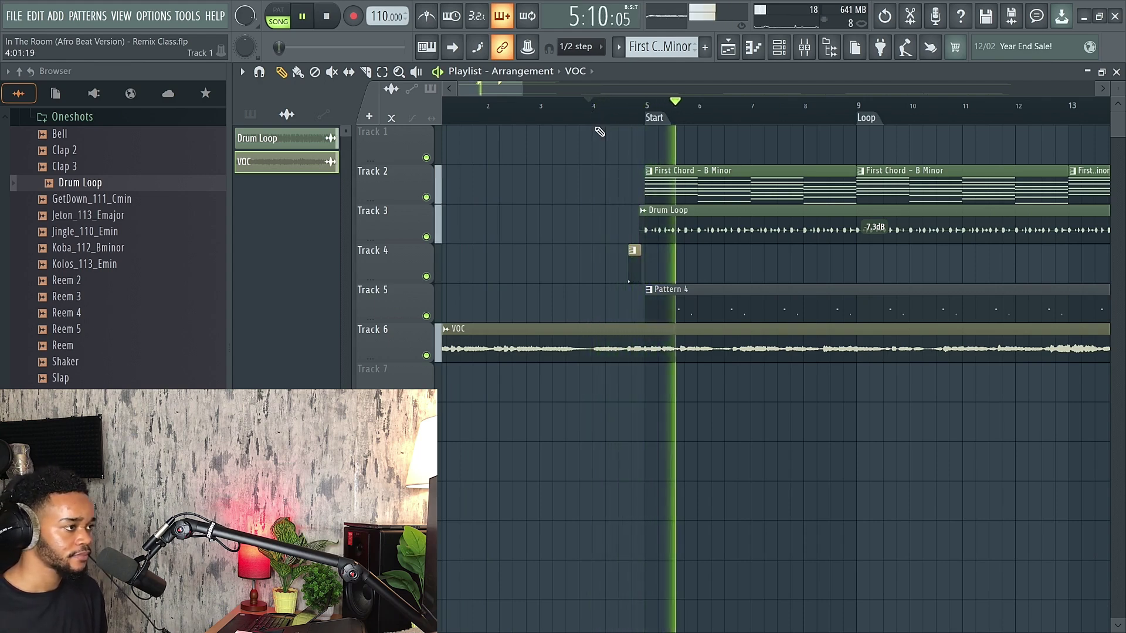
{"action": "key", "text": "space"}
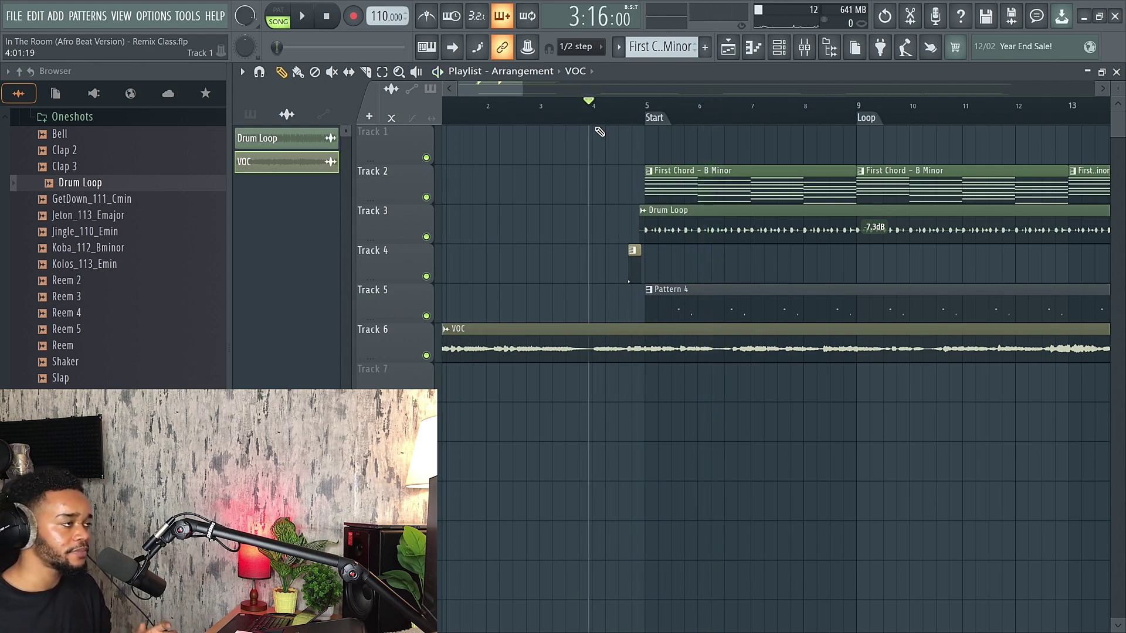
{"action": "left_click_drag", "start_coordinate": [524, 91], "coordinate": [543, 92]}
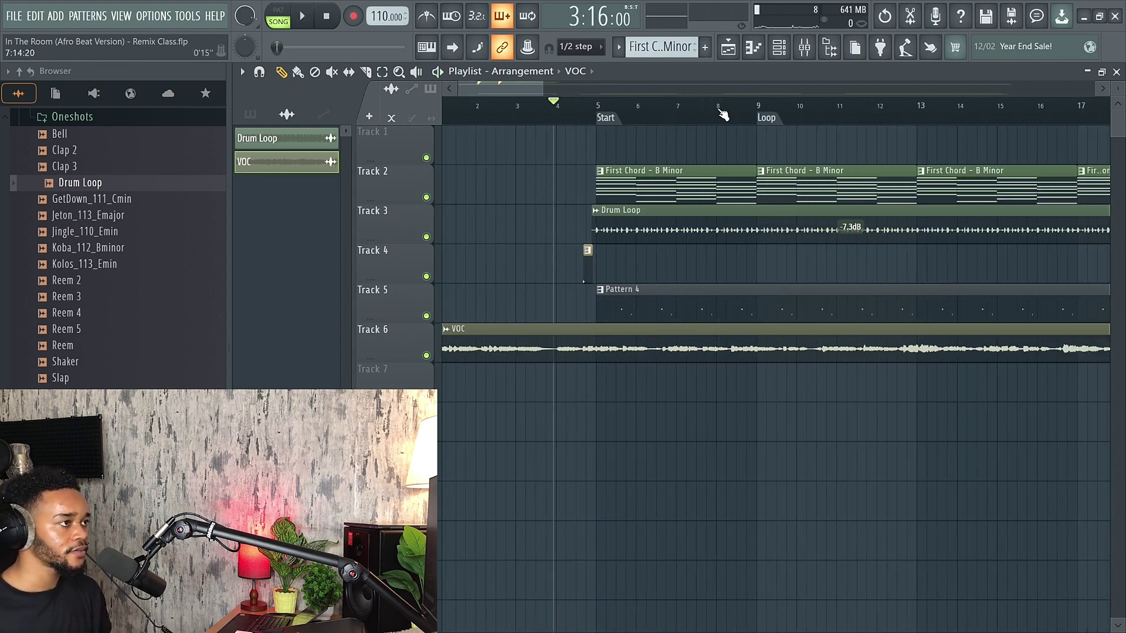
{"action": "left_click", "coordinate": [719, 109]}
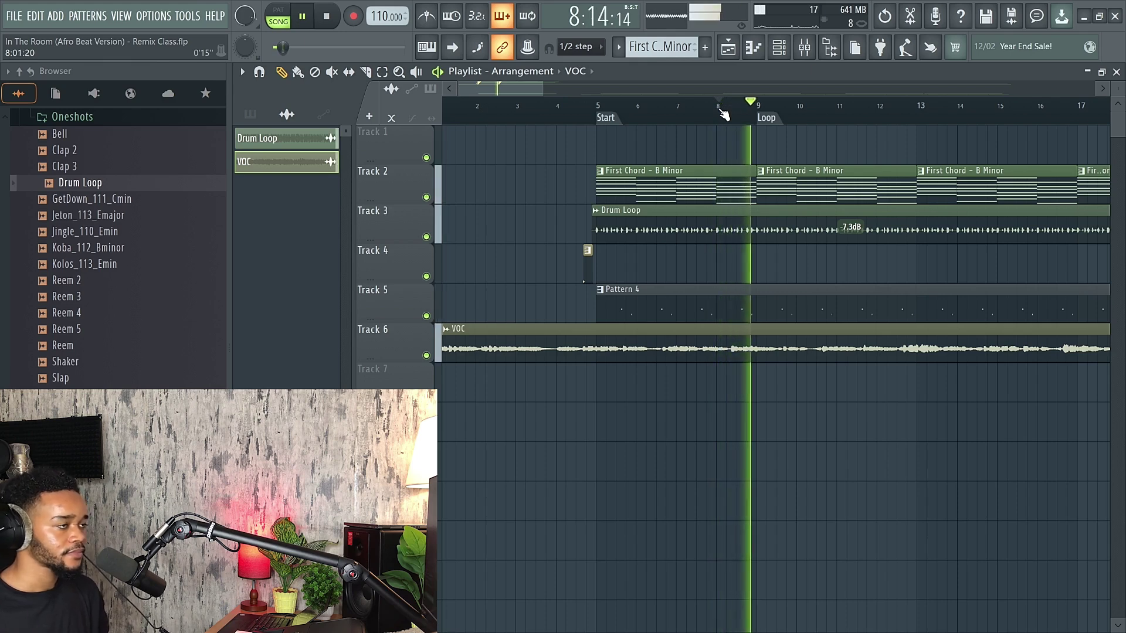
{"action": "key", "text": "space"}
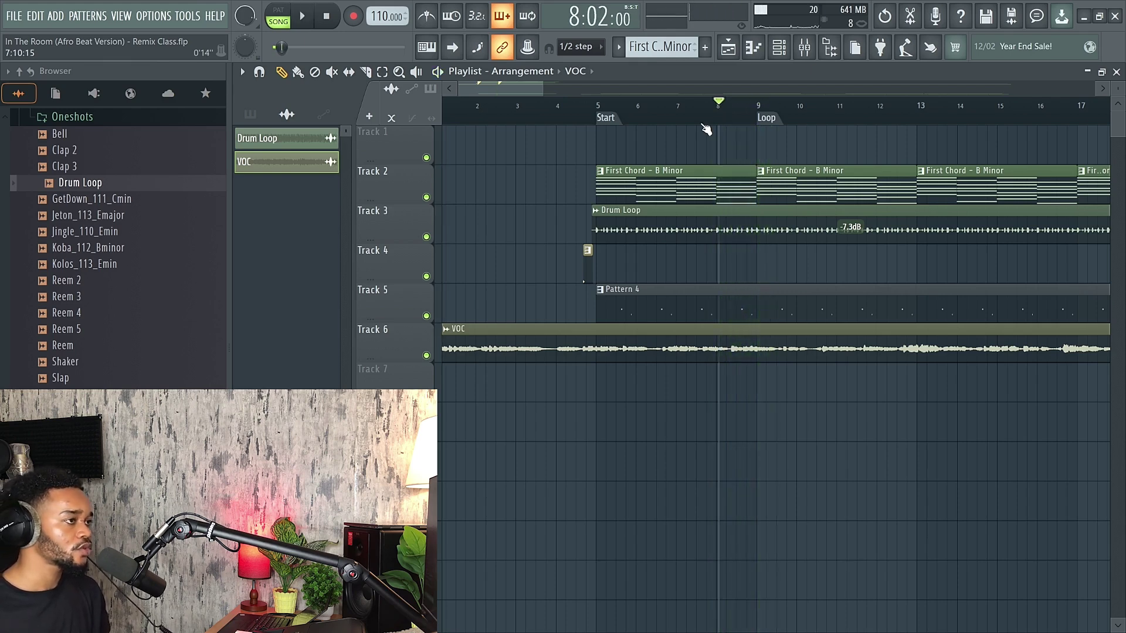
- Open the First Chord - B Minor pattern in the piano roll and audition its Acoustic Piano chords in pattern mode
{"action": "double_click", "coordinate": [669, 170]}
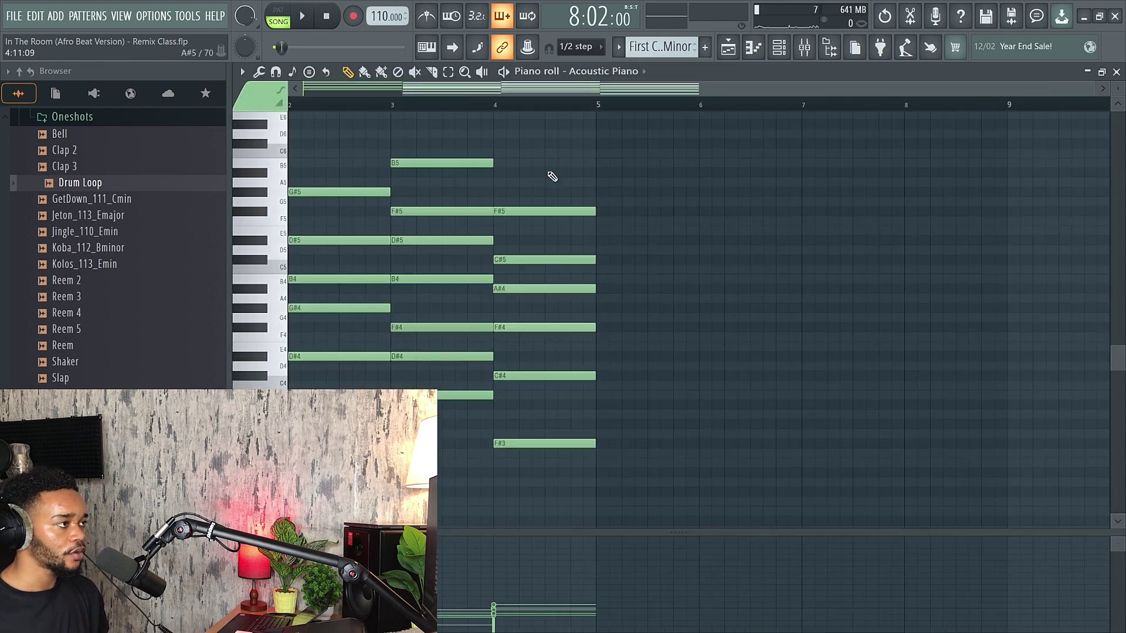
{"action": "key", "text": "space"}
{"action": "key", "text": "space"}
{"action": "left_click", "coordinate": [281, 12]}
{"action": "key", "text": "space"}
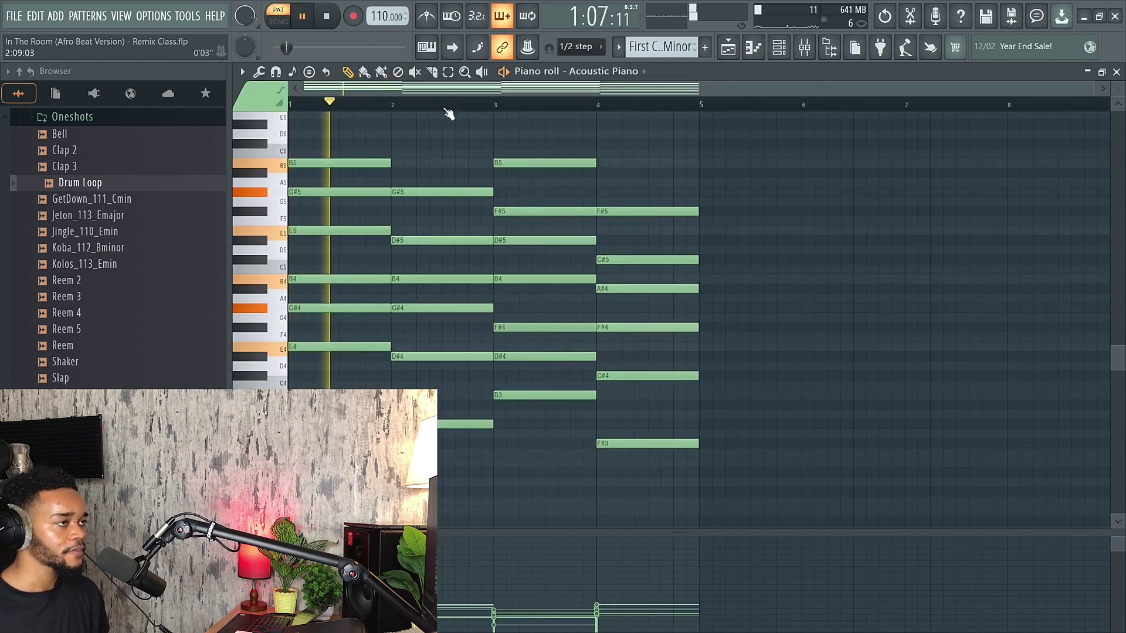
{"action": "key", "text": "space"}
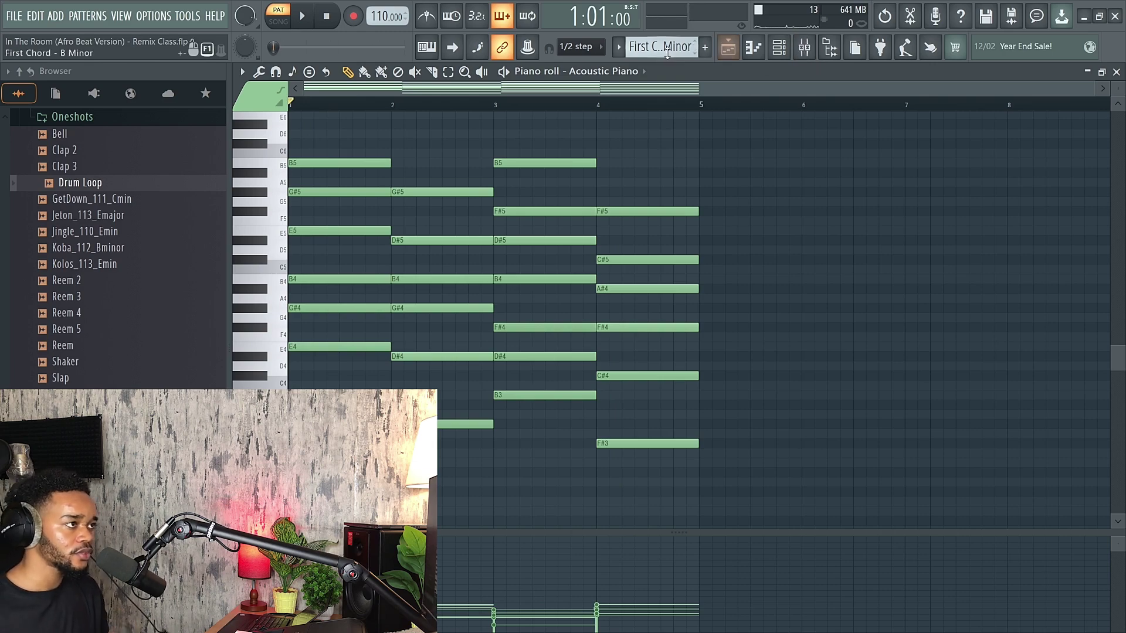
- Consolidate the First Chord - B Minor clip at bar 5 into a WAV audio clip, picking a different Tail option for the render
{"action": "left_click", "coordinate": [728, 49]}
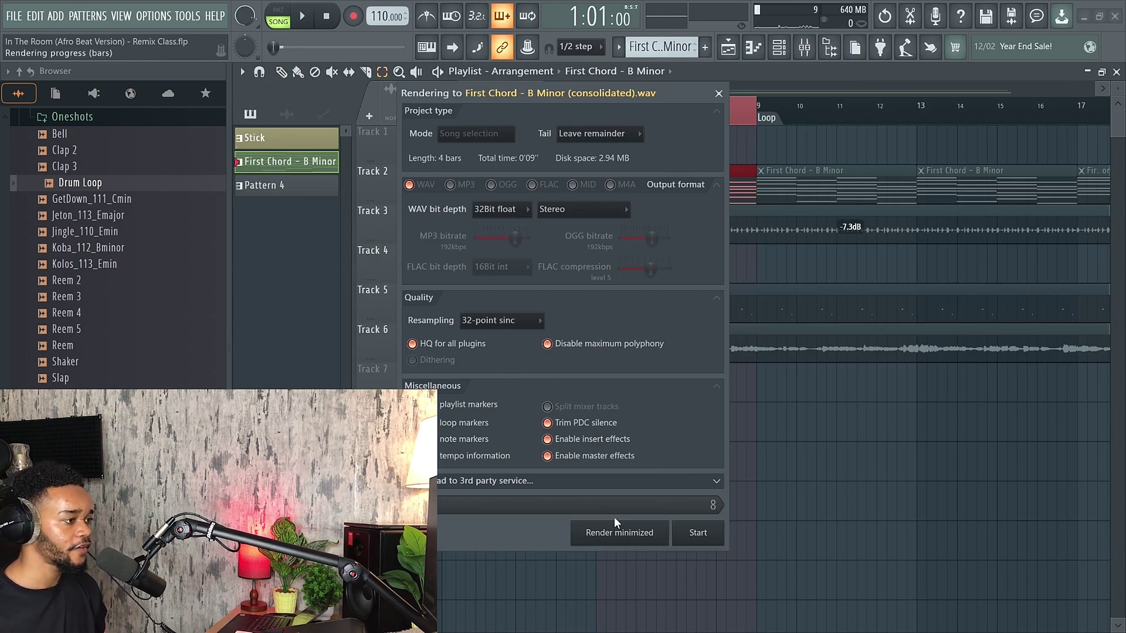
{"action": "left_click", "coordinate": [598, 134]}
{"action": "left_click", "coordinate": [584, 155]}
{"action": "left_click", "coordinate": [698, 533]}
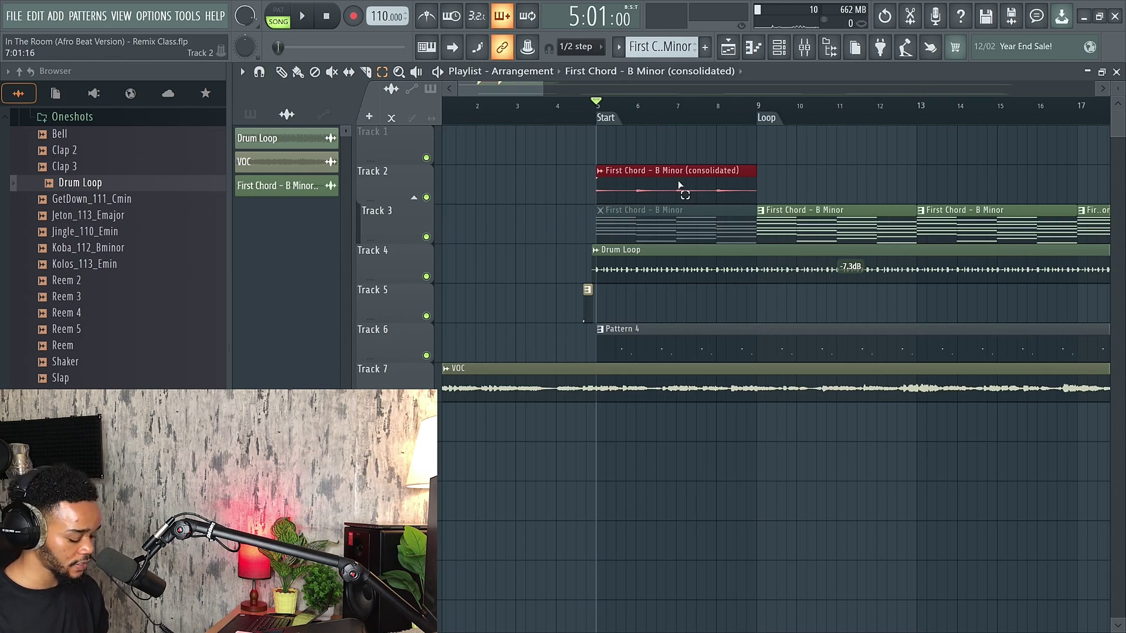
- Duplicate the consolidated First Chord - B Minor clip twice on Track 2 up to bar 17 and audition the track soloed
{"action": "key", "text": "ctrl+b"}
{"action": "key", "text": "ctrl+b"}
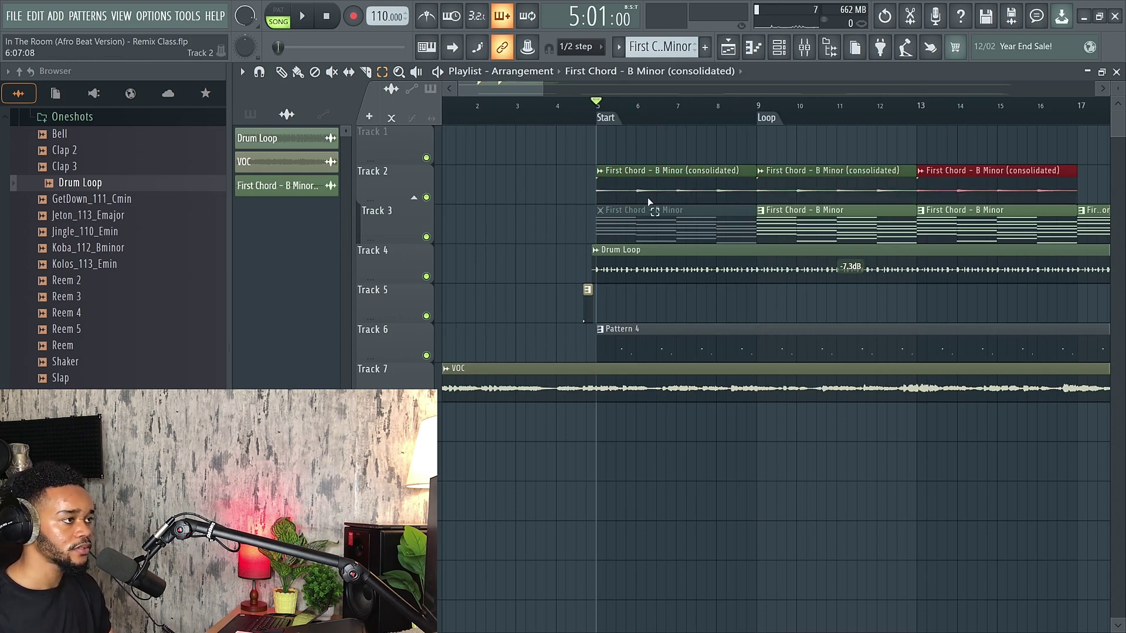
{"action": "key", "text": "space"}
{"action": "key", "text": "space"}
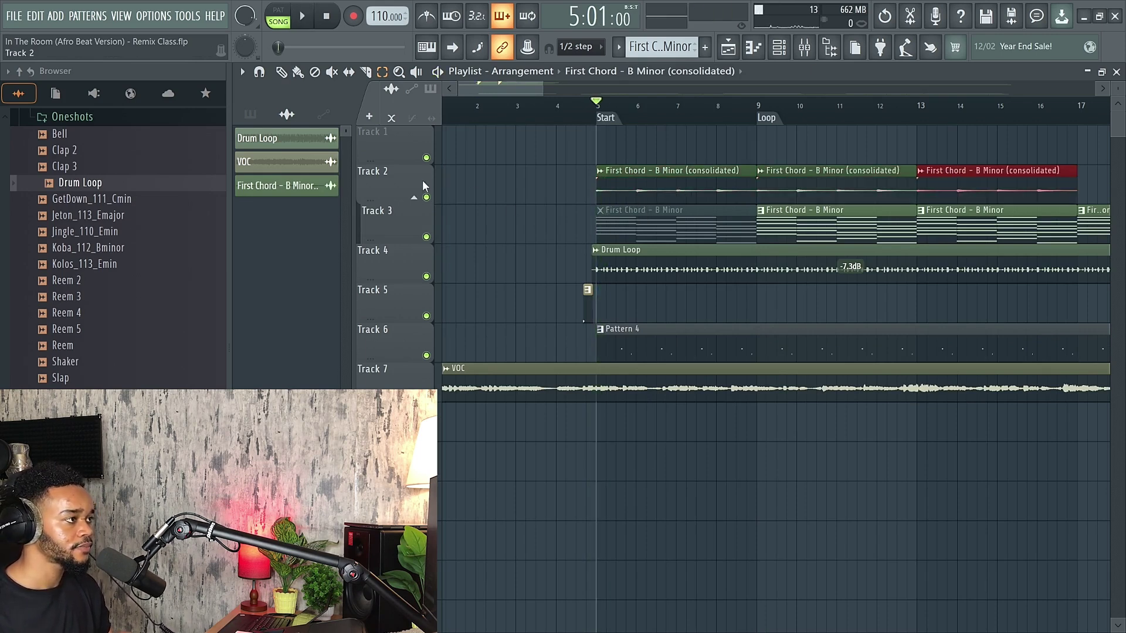
{"action": "right_click", "coordinate": [427, 198]}
{"action": "key", "text": "space"}
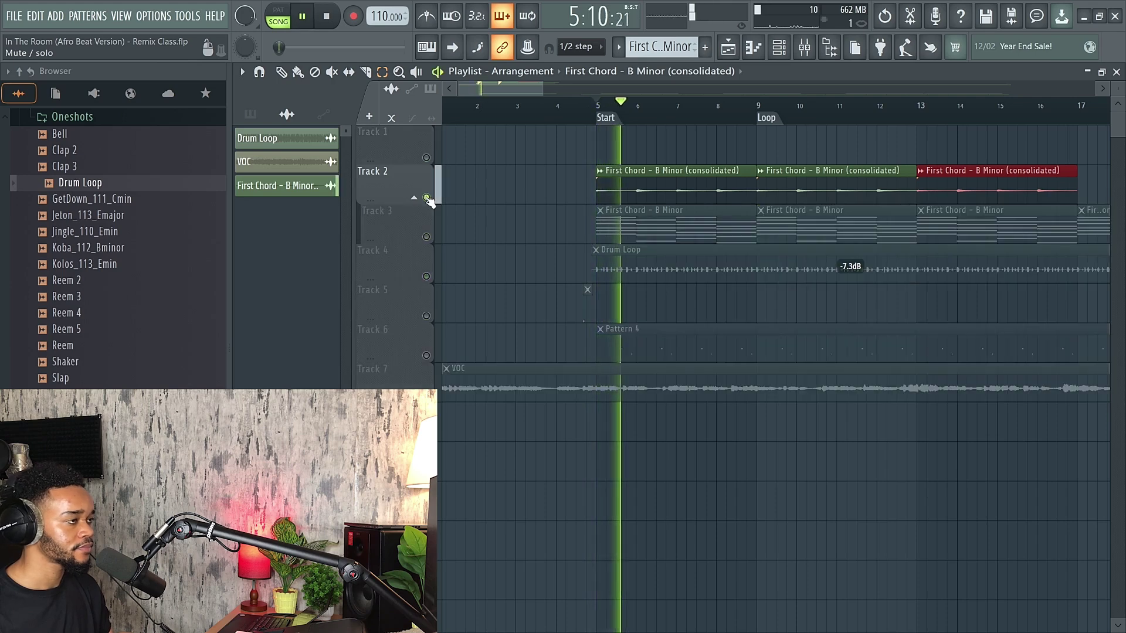
{"action": "key", "text": "space"}
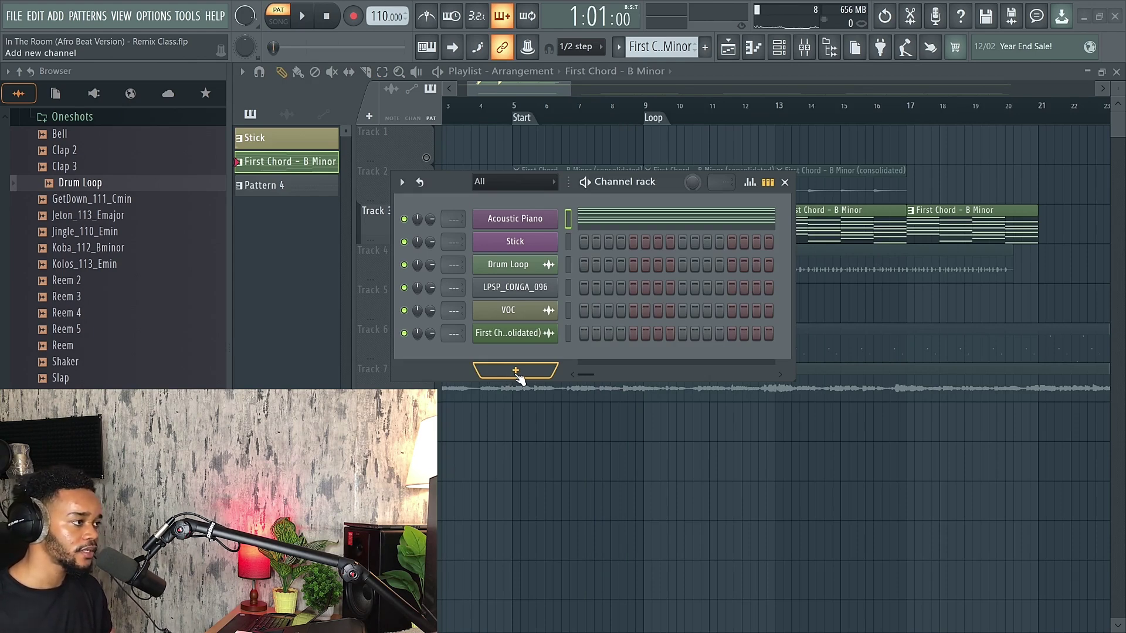
- Add an Omnisphere instrument channel to the project
{"action": "left_click", "coordinate": [516, 371]}
{"action": "key", "text": "o"}
{"action": "key", "text": "o"}
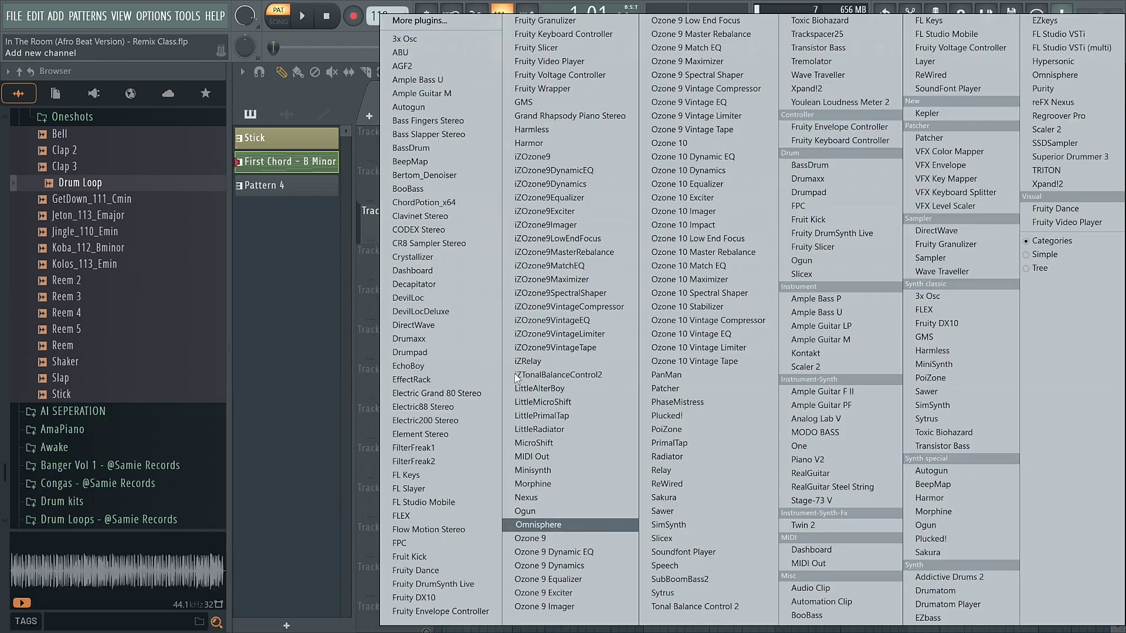
{"action": "key", "text": "Return"}
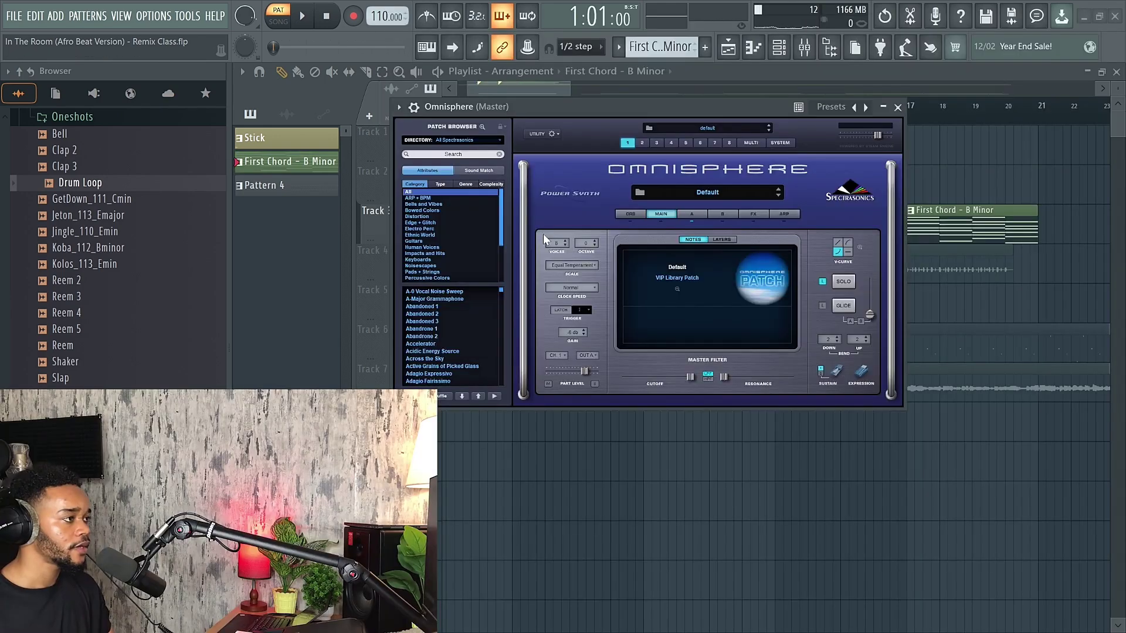
- Filter the Omnisphere patches to the Pads + Strings category and load the Air Magic Carpet patch
{"action": "scroll", "coordinate": [427, 262], "scroll_direction": "down", "scroll_amount": 2}
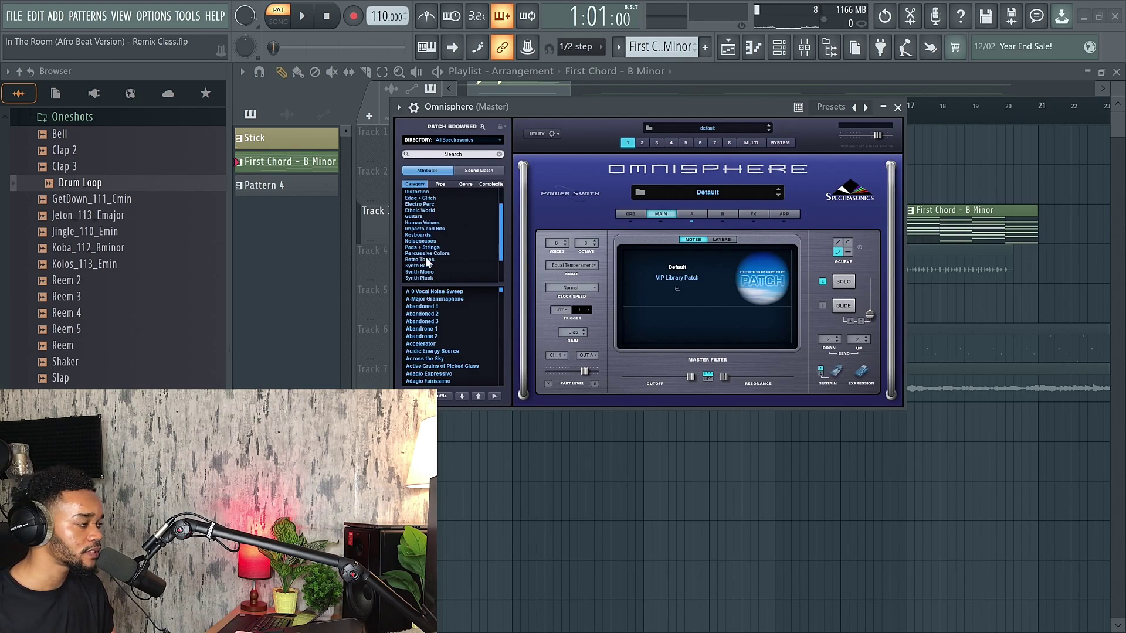
{"action": "scroll", "coordinate": [427, 258], "scroll_direction": "up", "scroll_amount": 2}
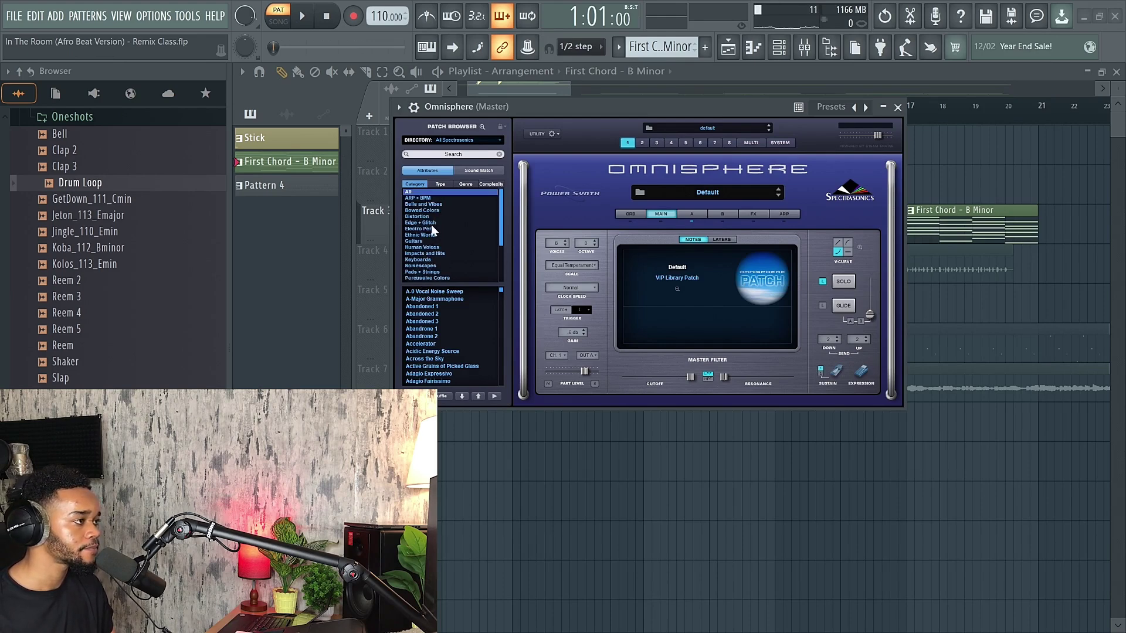
{"action": "left_click", "coordinate": [427, 272]}
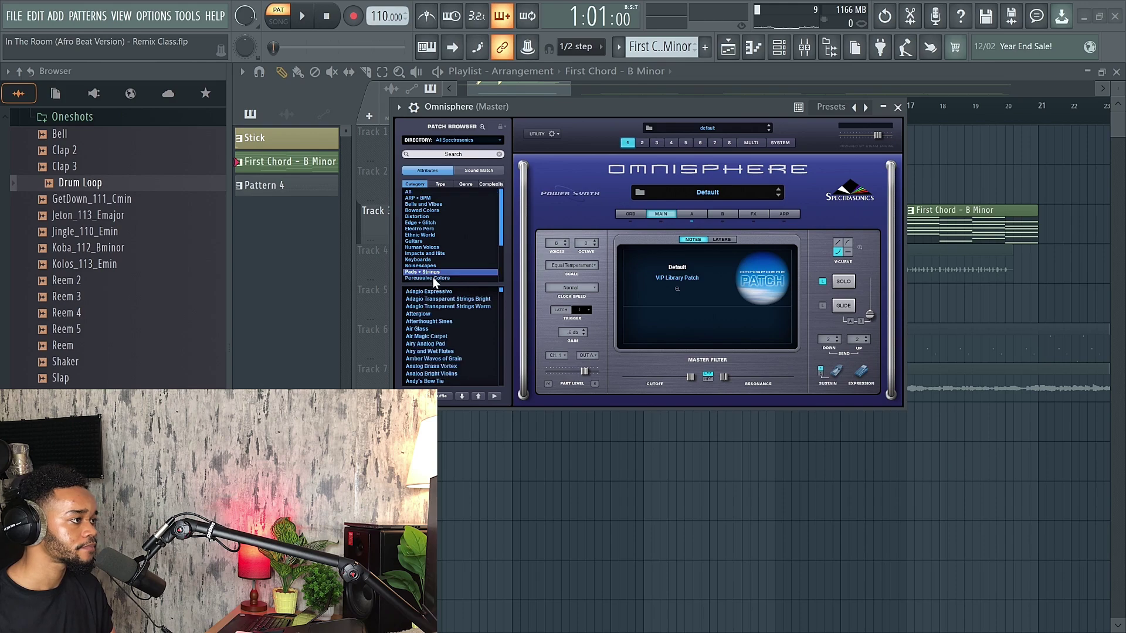
{"action": "left_click", "coordinate": [431, 335]}
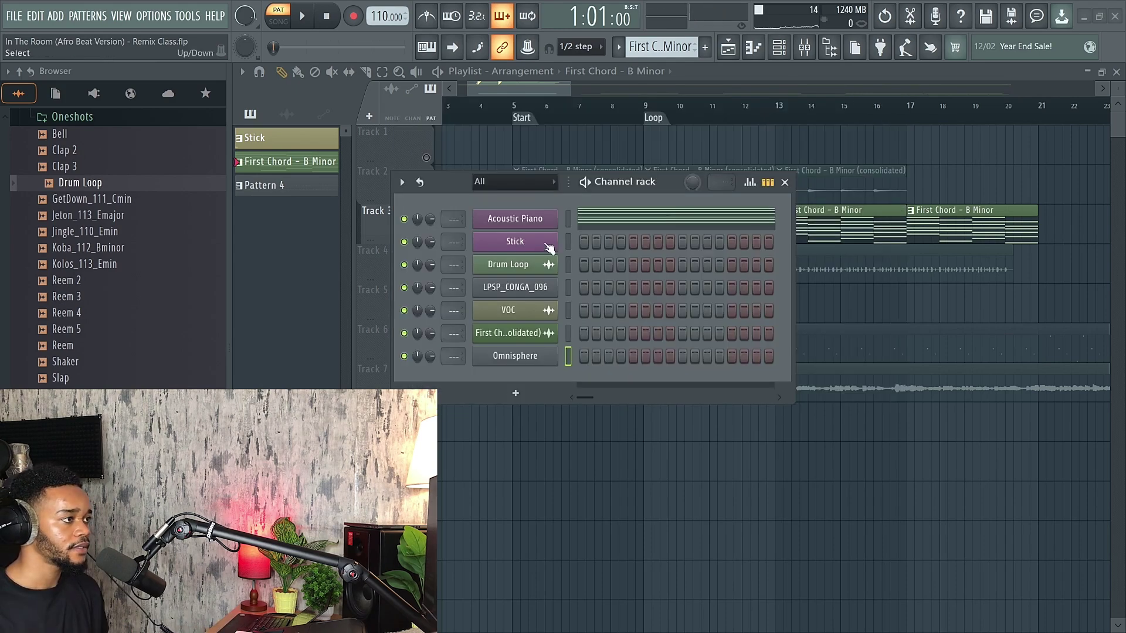
- Copy the Acoustic Piano notes of the First Chord - B Minor pattern into the Omnisphere channel
{"action": "right_click", "coordinate": [508, 225]}
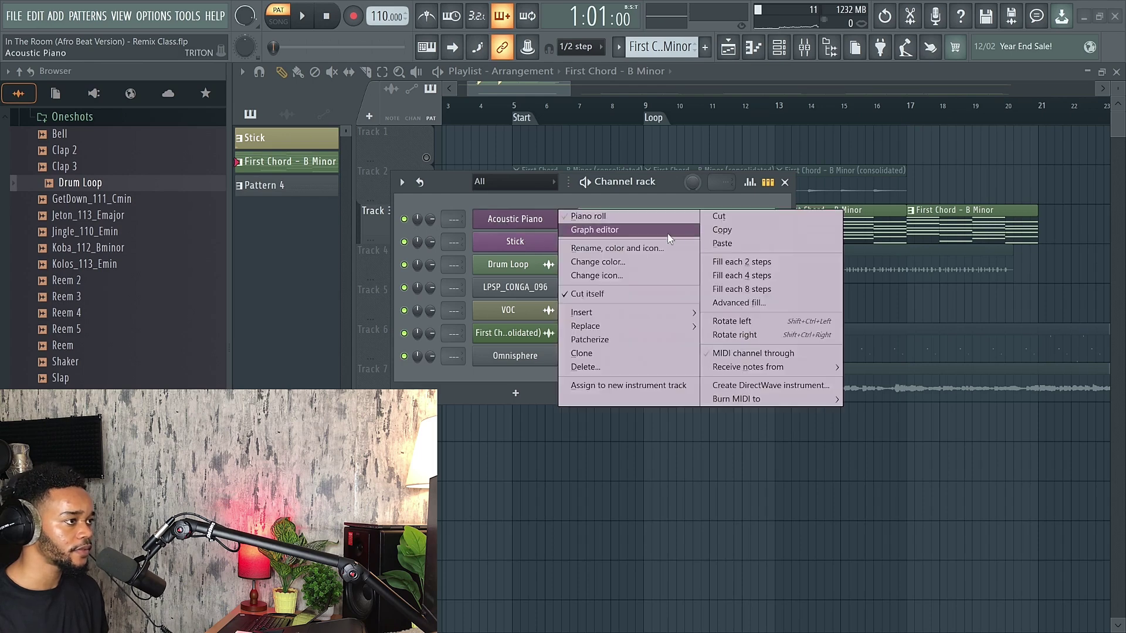
{"action": "left_click", "coordinate": [724, 229]}
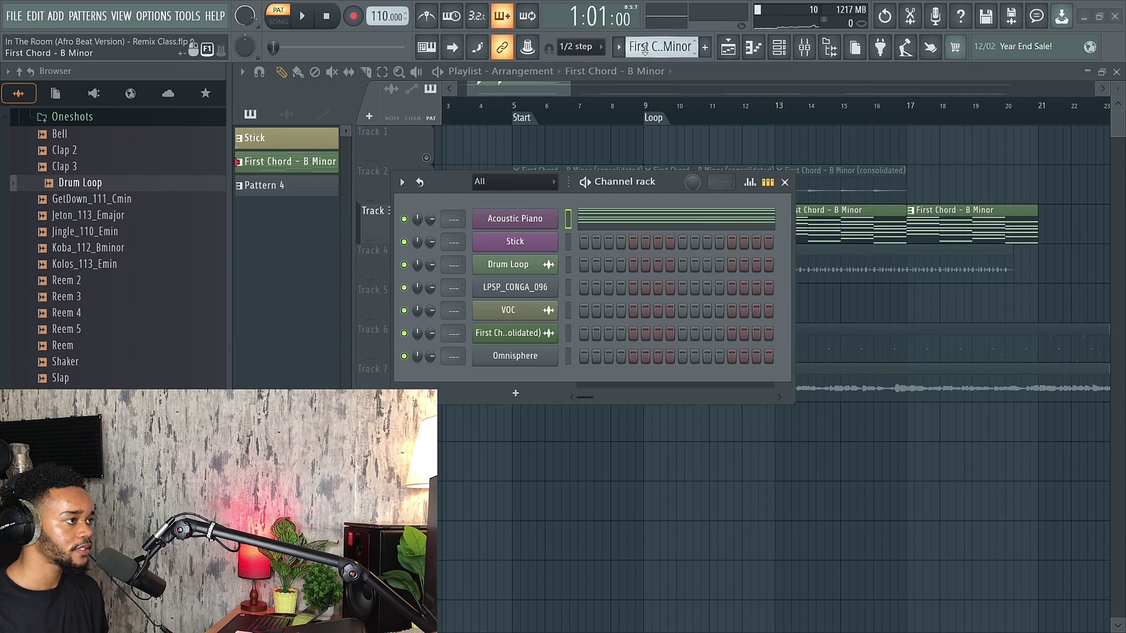
{"action": "scroll", "coordinate": [645, 50], "scroll_direction": "down", "scroll_amount": 2}
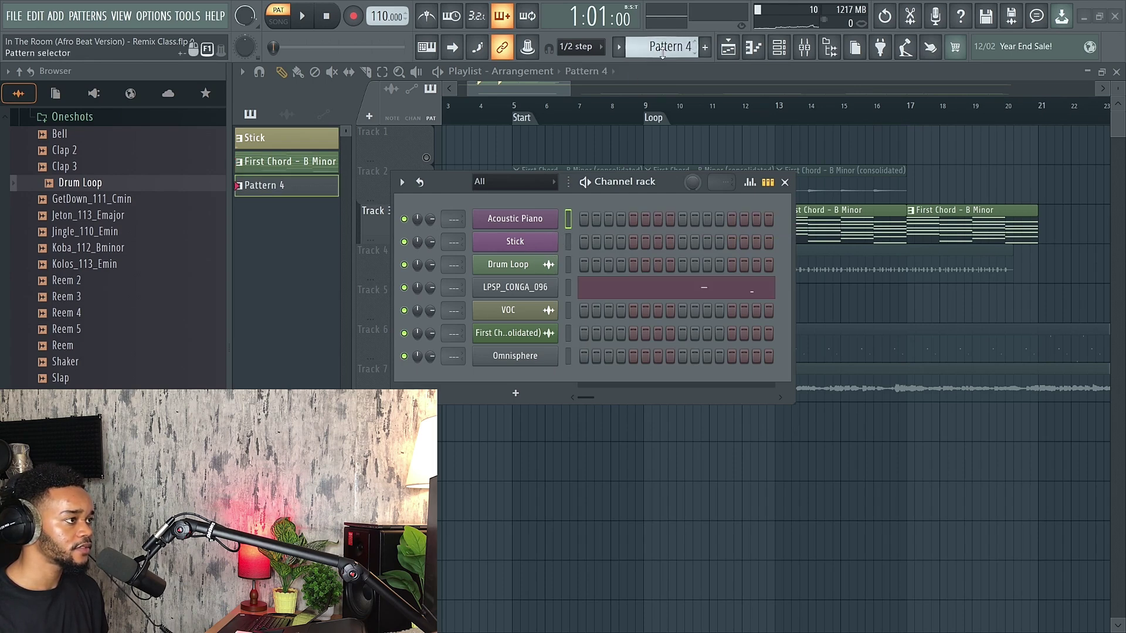
{"action": "scroll", "coordinate": [663, 52], "scroll_direction": "up", "scroll_amount": 1}
{"action": "left_click", "coordinate": [568, 241]}
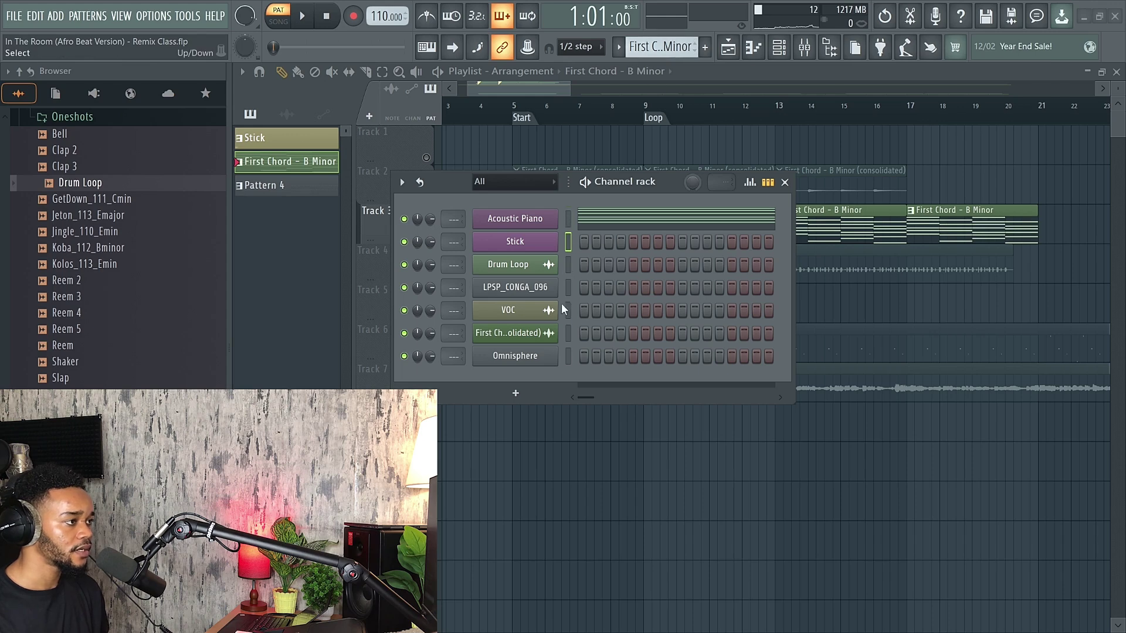
{"action": "key", "text": "ctrl+v"}
{"action": "left_click", "coordinate": [785, 184]}
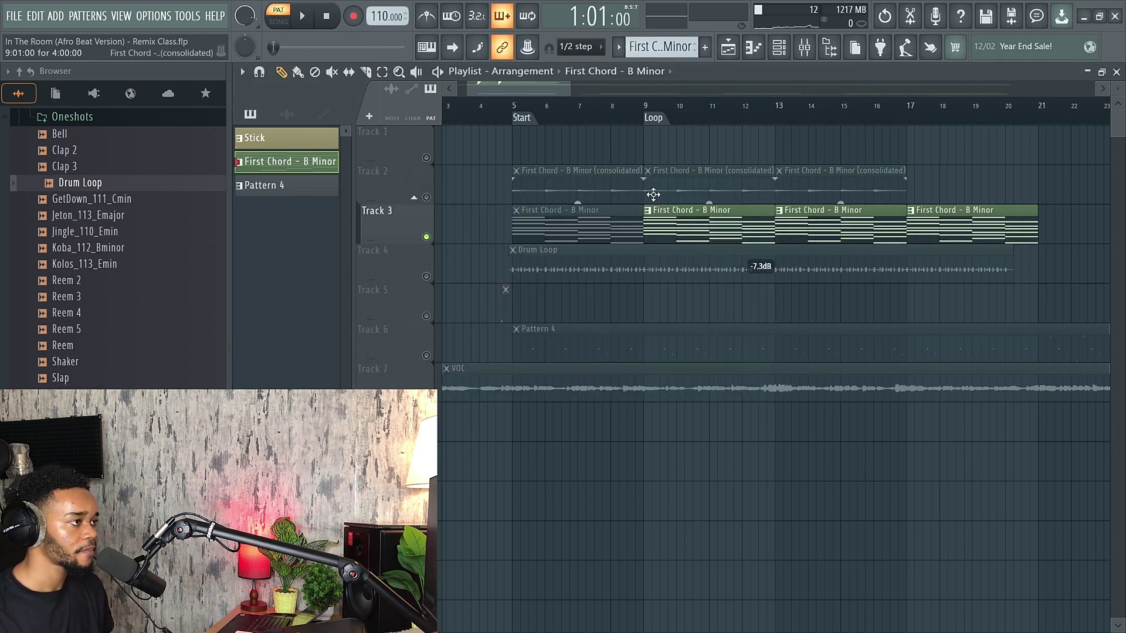
- Unmute the First Chord - B Minor clip at bar 5 on Track 3 and audition the layered chords from 4:14
{"action": "left_click", "coordinate": [332, 71]}
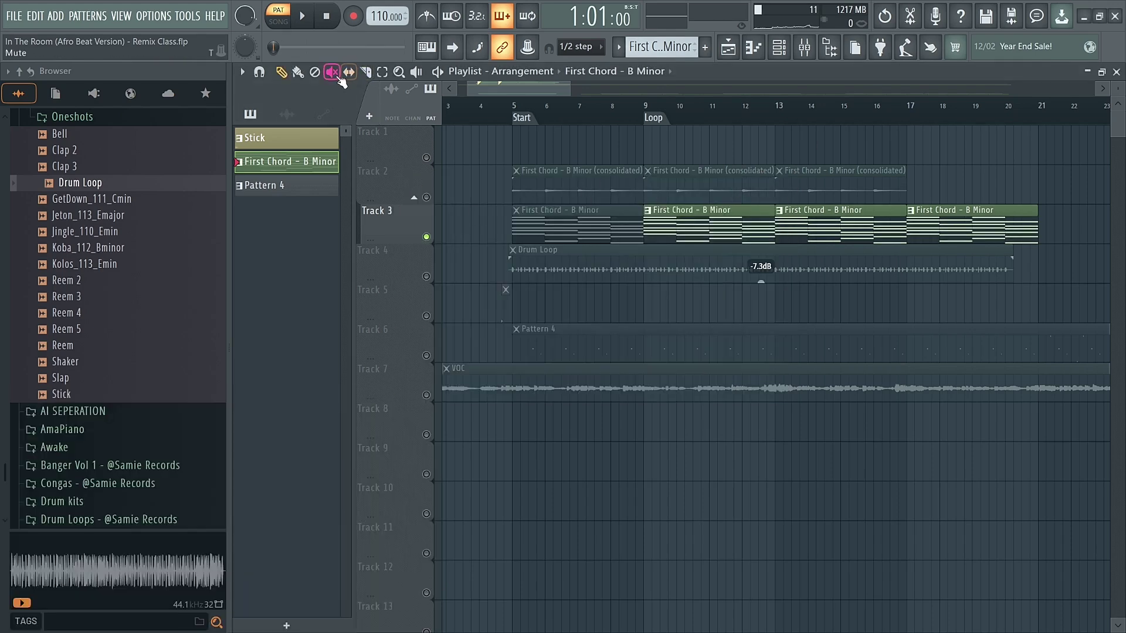
{"action": "left_click", "coordinate": [552, 236]}
{"action": "left_click", "coordinate": [510, 109]}
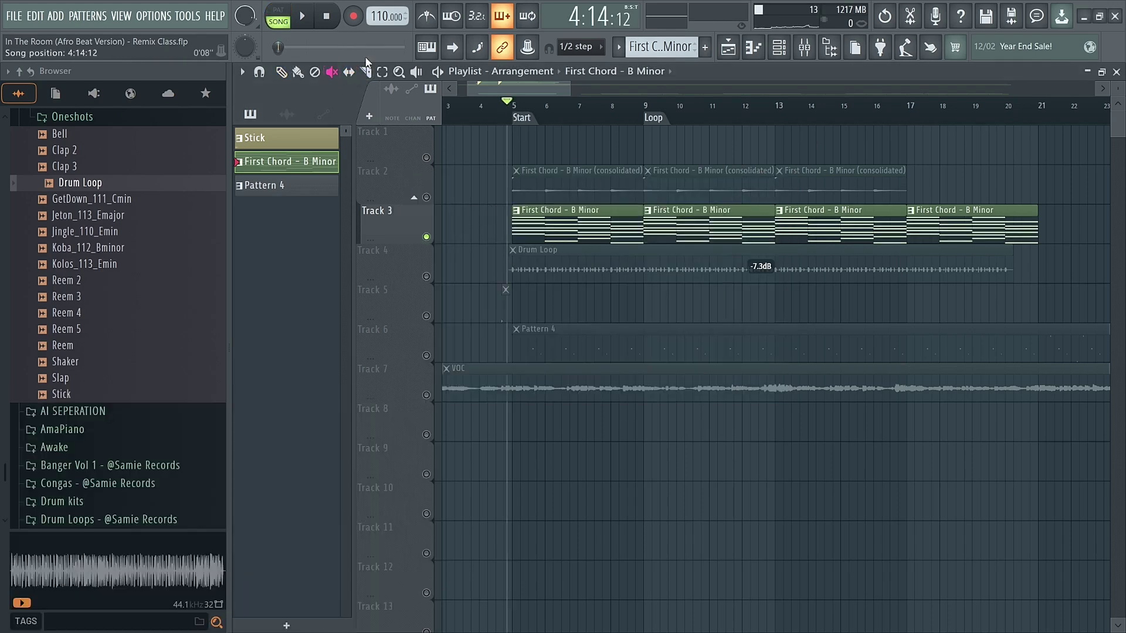
{"action": "key", "text": "space"}
{"action": "left_click", "coordinate": [282, 72]}
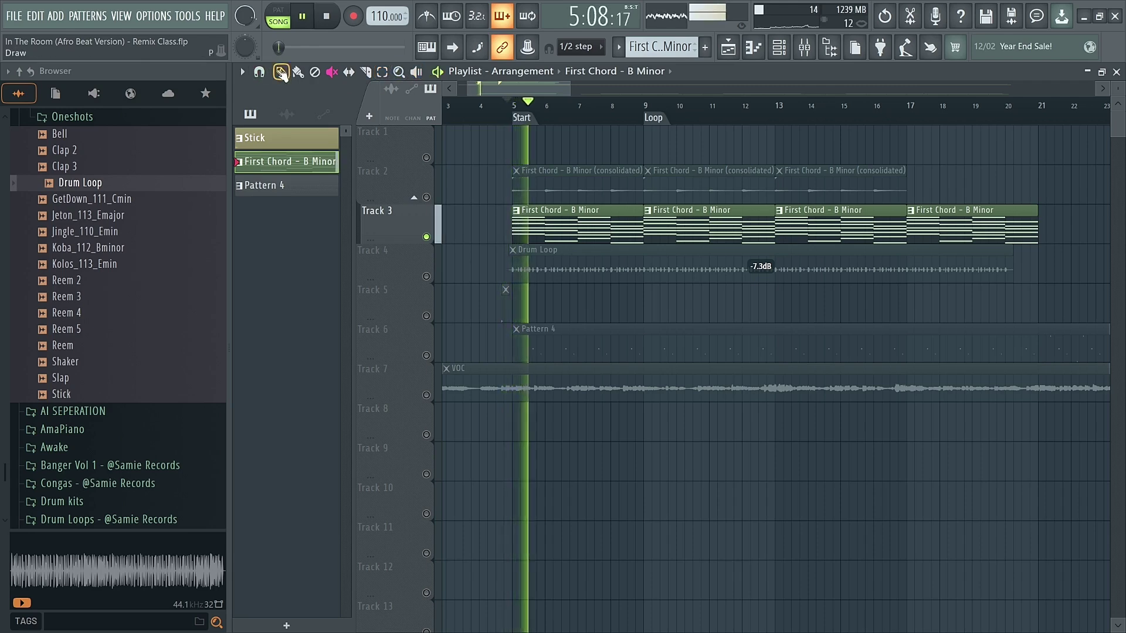
{"action": "key", "text": "space"}
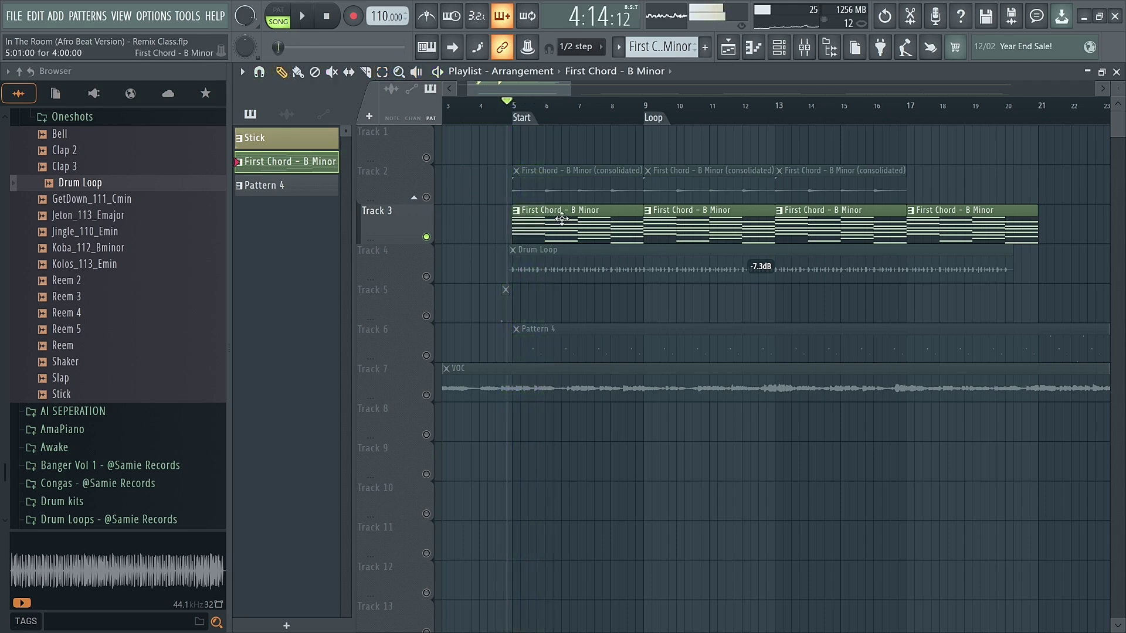
- Split the First Chord - B Minor pattern by channel and move the Acoustic Piano clips at bars 5 and 9 onto a newly inserted Track 3
{"action": "right_click", "coordinate": [278, 174]}
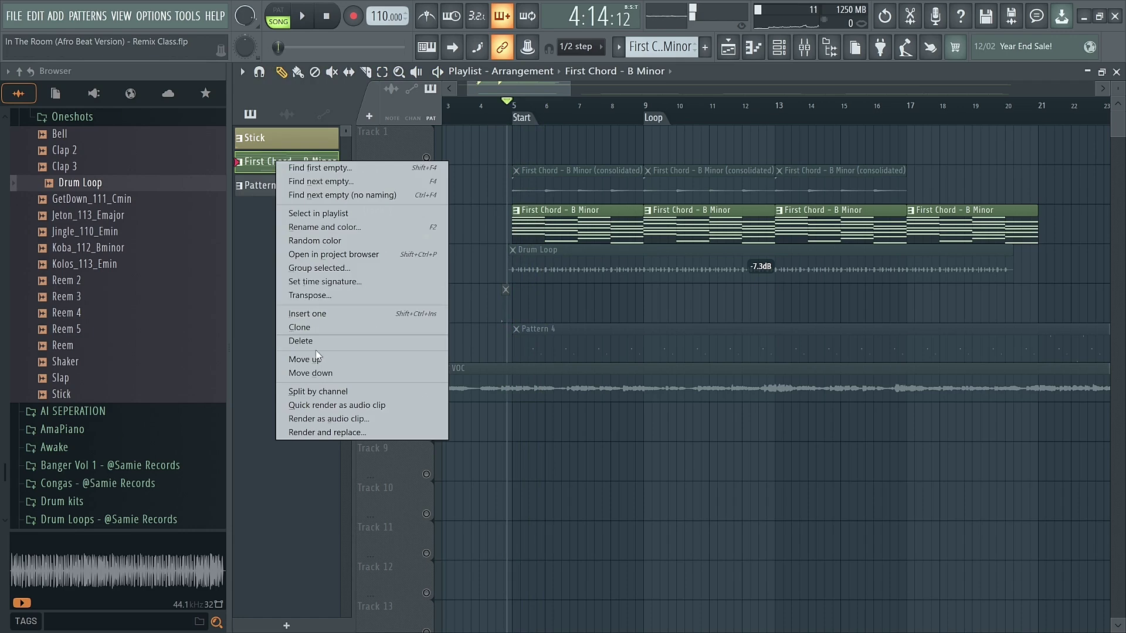
{"action": "left_click", "coordinate": [321, 393]}
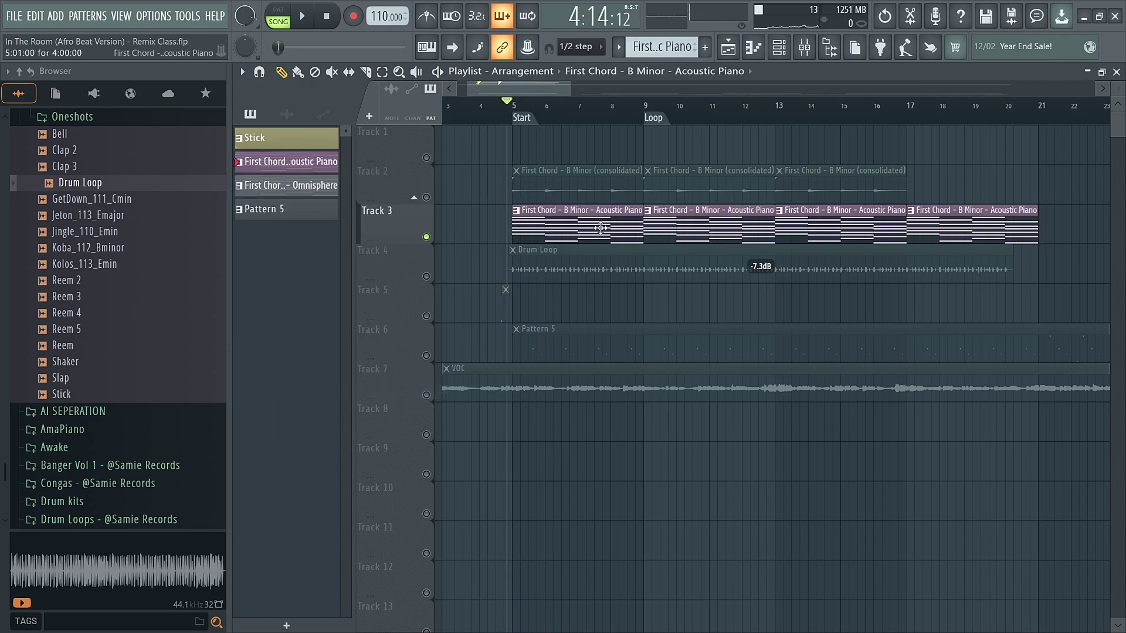
{"action": "right_click", "coordinate": [409, 235]}
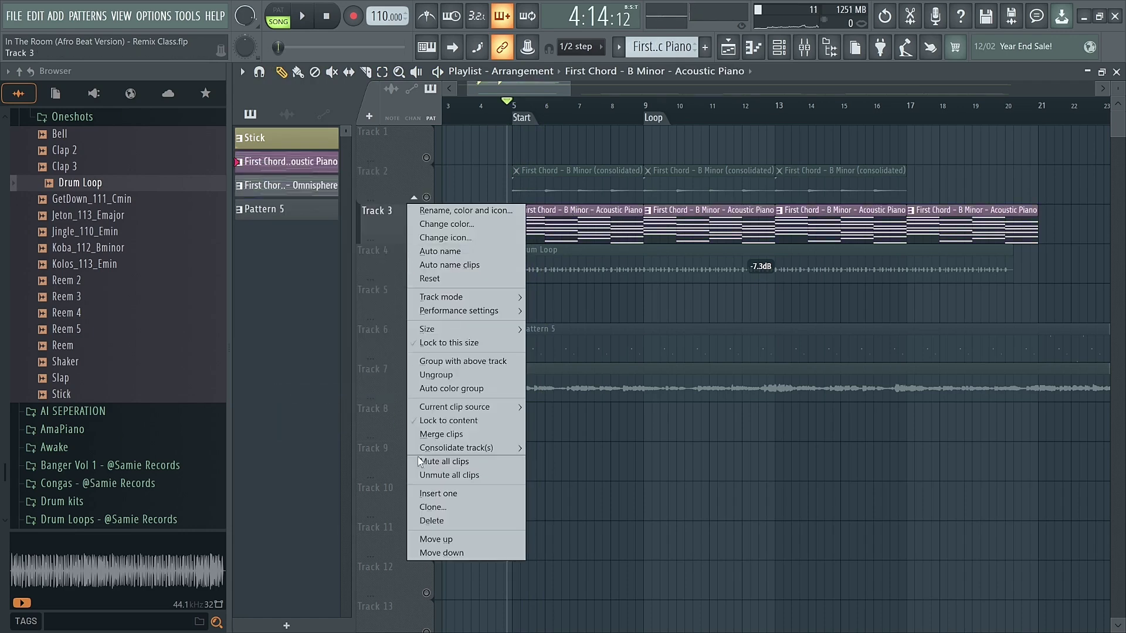
{"action": "left_click", "coordinate": [436, 493]}
{"action": "left_click_drag", "start_coordinate": [536, 258], "coordinate": [537, 220]}
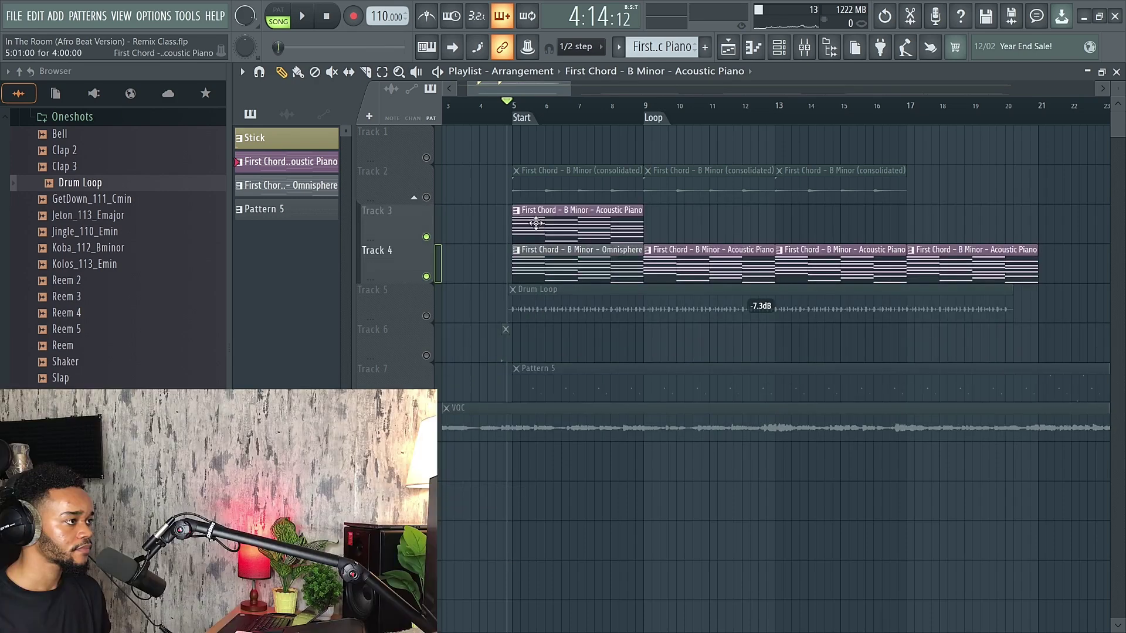
{"action": "left_click_drag", "start_coordinate": [678, 259], "coordinate": [678, 219]}
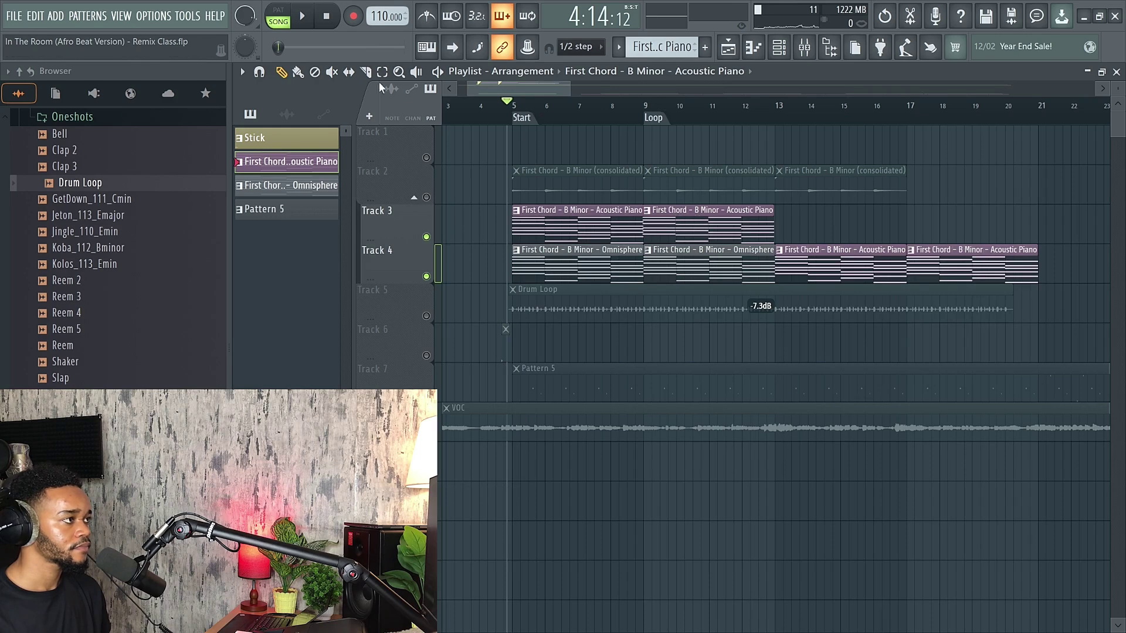
- Delete the chord clips from bar 9 onward on Tracks 3 and 4 and duplicate the bar 5 piano and Omnisphere pair twice
{"action": "left_click_drag", "start_coordinate": [1059, 282], "coordinate": [591, 254]}
{"action": "key", "text": "Delete"}
{"action": "key", "text": "ctrl+b"}
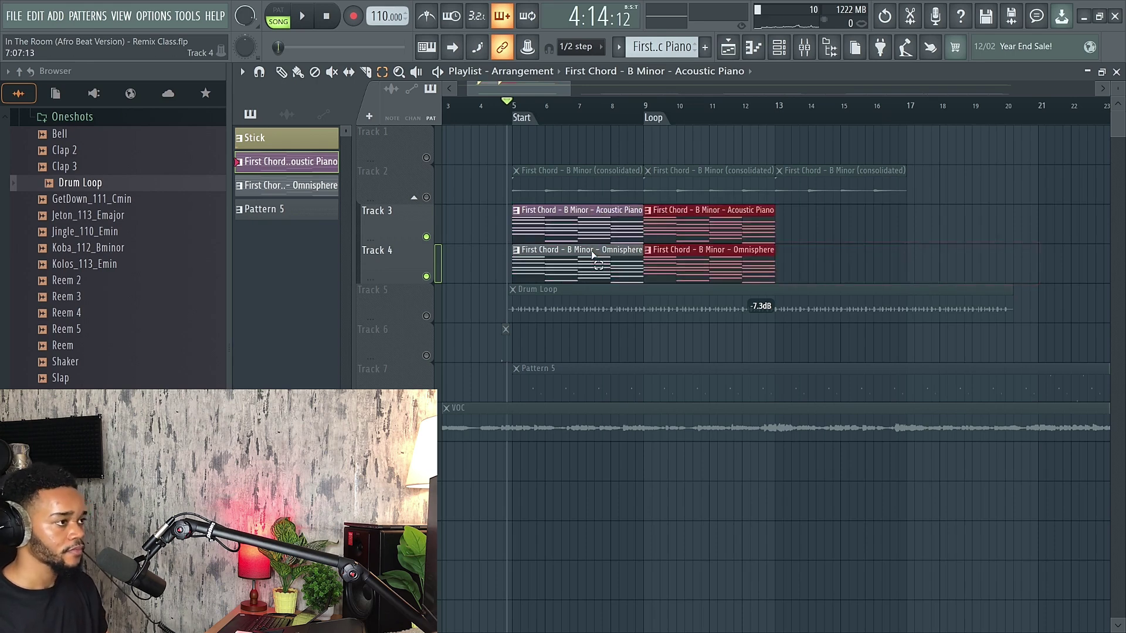
{"action": "key", "text": "ctrl+b"}
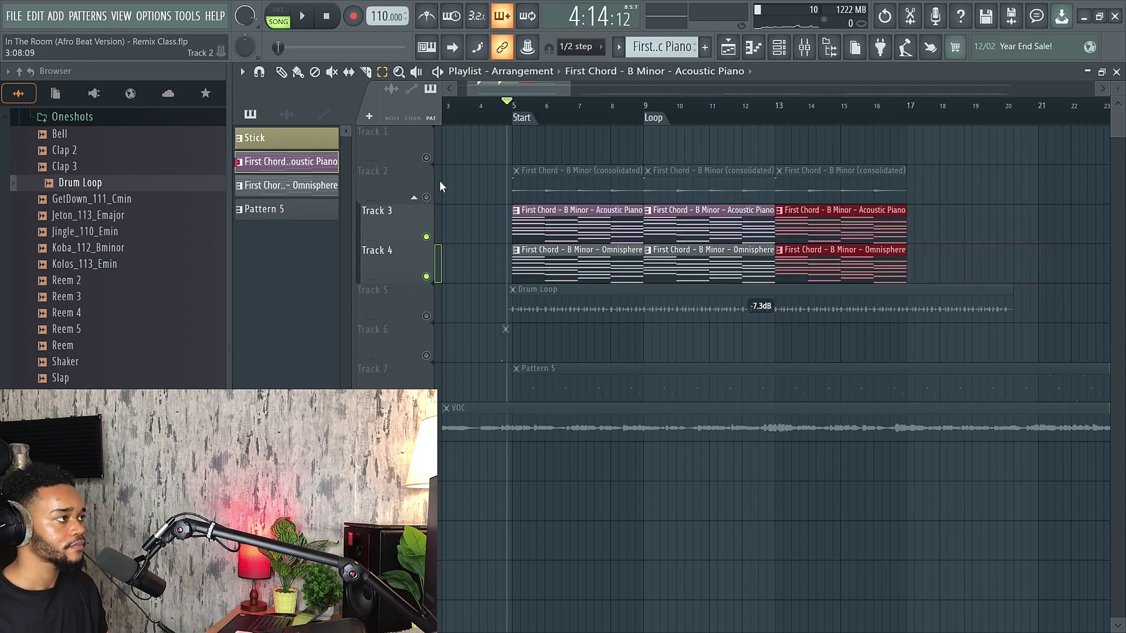
- Audition the Acoustic Piano chords on Track 3 and the Omnisphere chords on Track 4, soloing each track in turn
{"action": "right_click", "coordinate": [430, 240]}
{"action": "key", "text": "space"}
{"action": "key", "text": "space"}
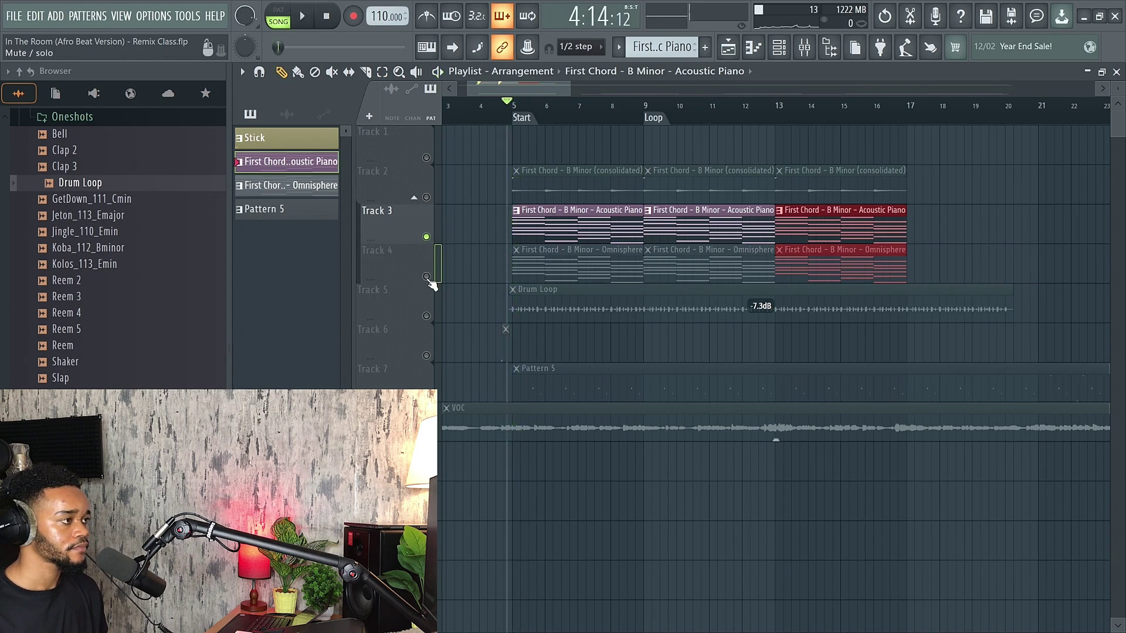
{"action": "right_click", "coordinate": [426, 276]}
{"action": "key", "text": "space"}
{"action": "key", "text": "space"}
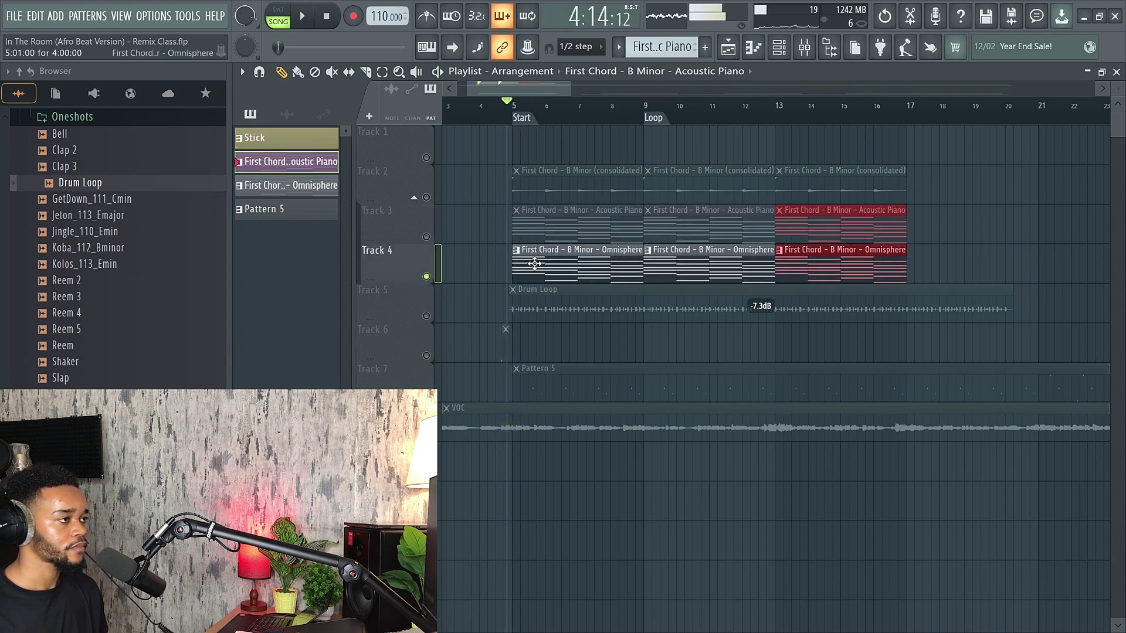
- Play the Omnisphere chord clip on Track 4 and examine its notes in the piano roll during playback
{"action": "left_click", "coordinate": [534, 263]}
{"action": "key", "text": "space"}
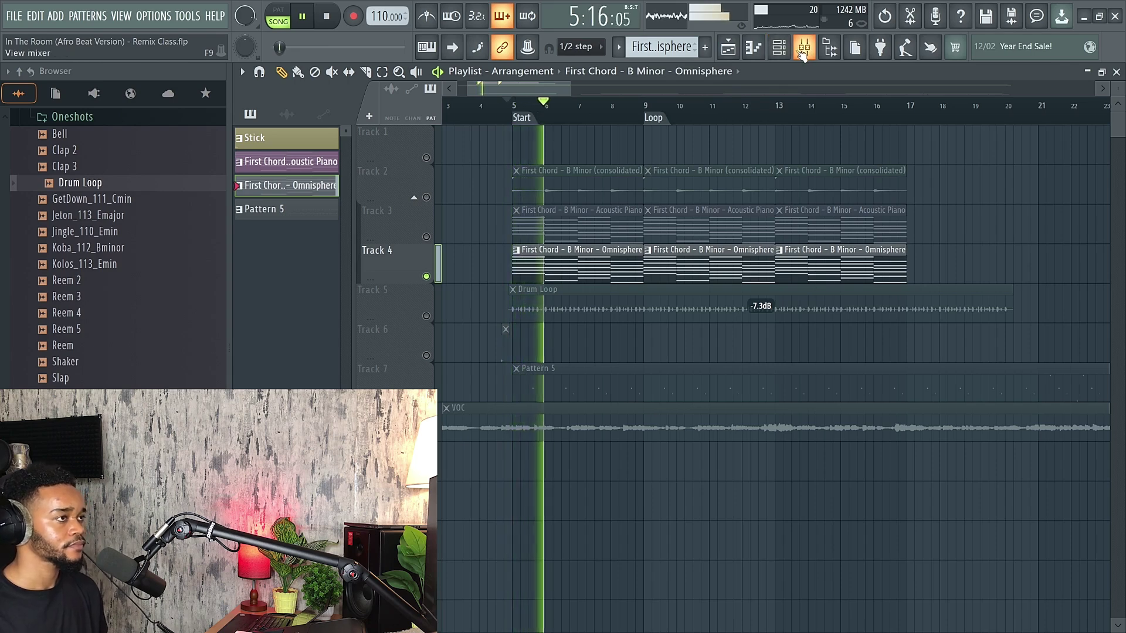
{"action": "key", "text": "space"}
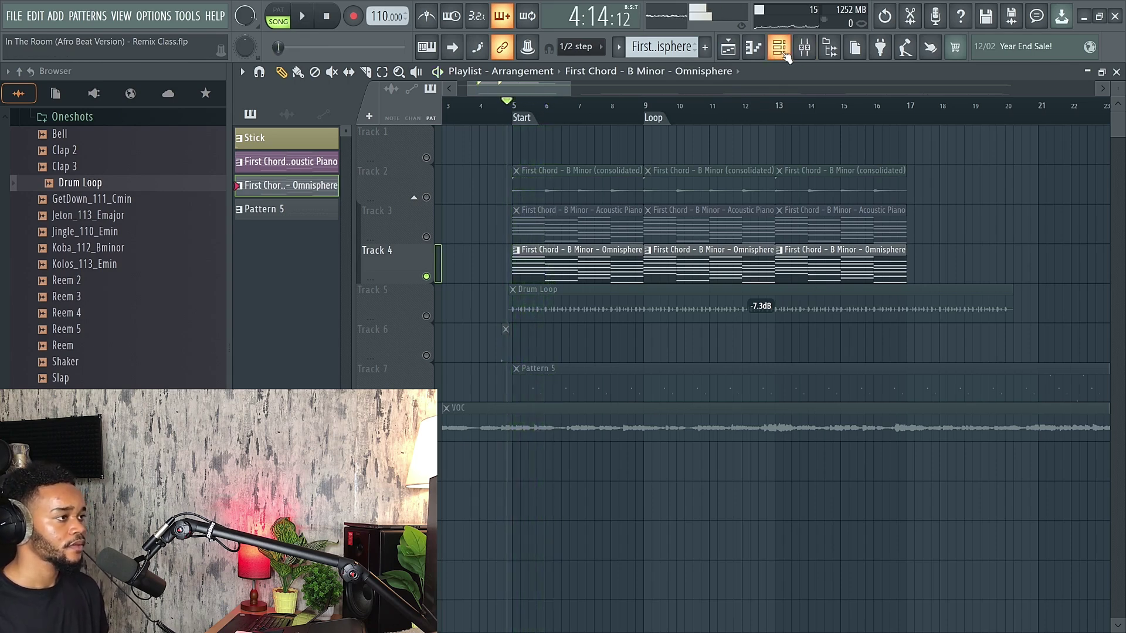
{"action": "double_click", "coordinate": [548, 265]}
{"action": "scroll", "coordinate": [548, 265], "scroll_direction": "up", "scroll_amount": 4}
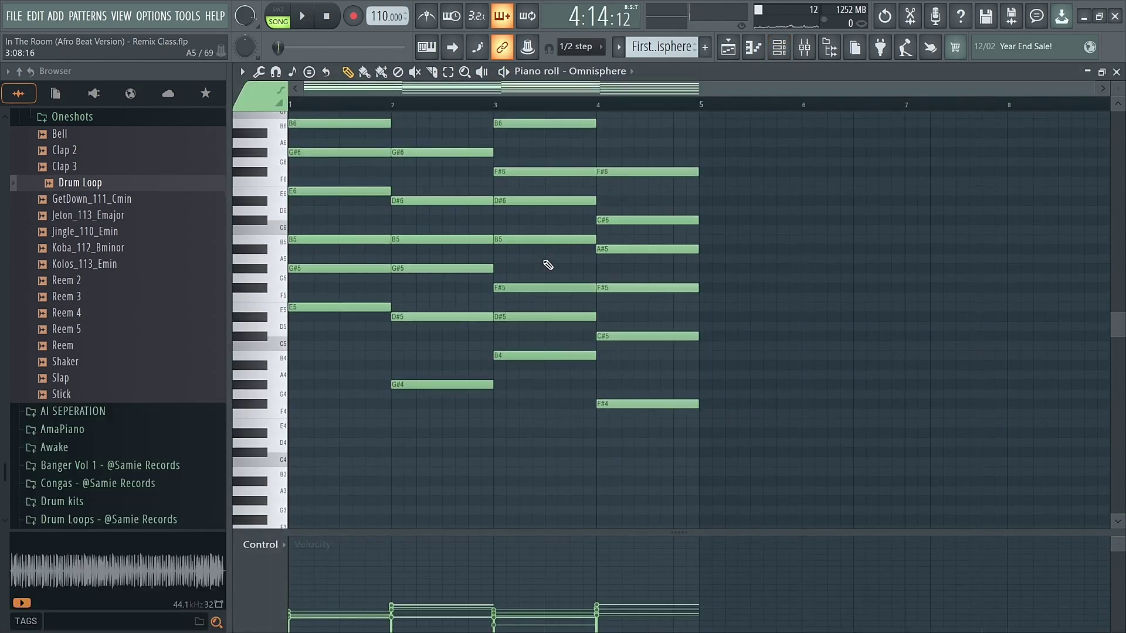
{"action": "key", "text": "space"}
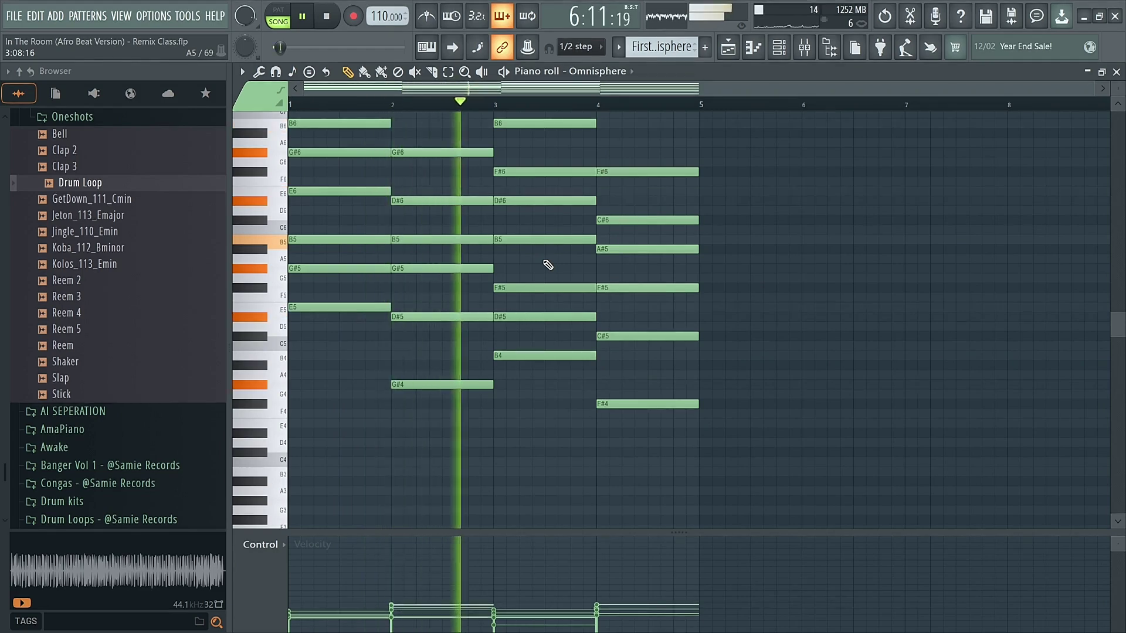
{"action": "key", "text": "space"}
{"action": "key", "text": "F5"}
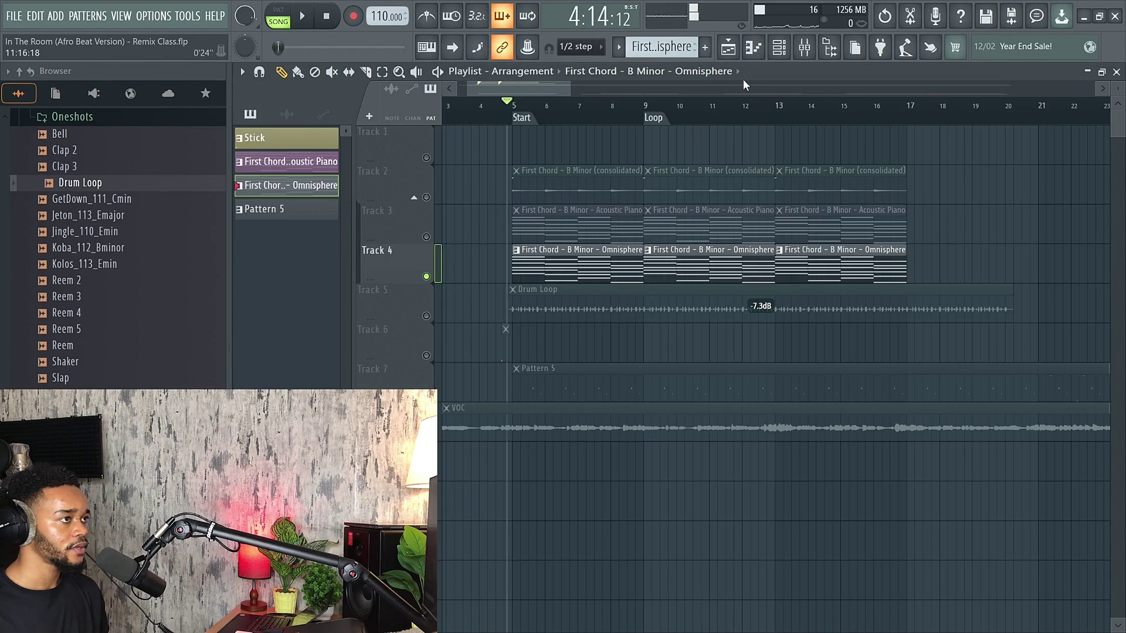
- Lower the Omnisphere channel's volume during playback and turn on Track 2 to hear the consolidated piano with it
{"action": "left_click", "coordinate": [778, 47]}
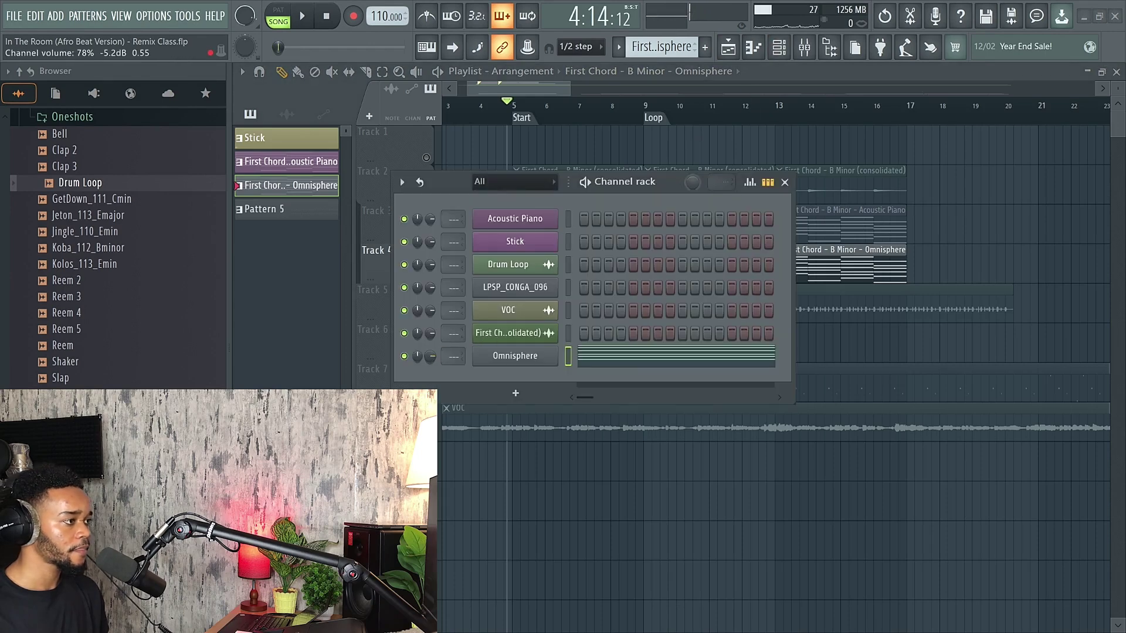
{"action": "key", "text": "space"}
{"action": "left_click_drag", "start_coordinate": [431, 356], "coordinate": [430, 373]}
{"action": "left_click", "coordinate": [784, 182]}
{"action": "left_click", "coordinate": [426, 198]}
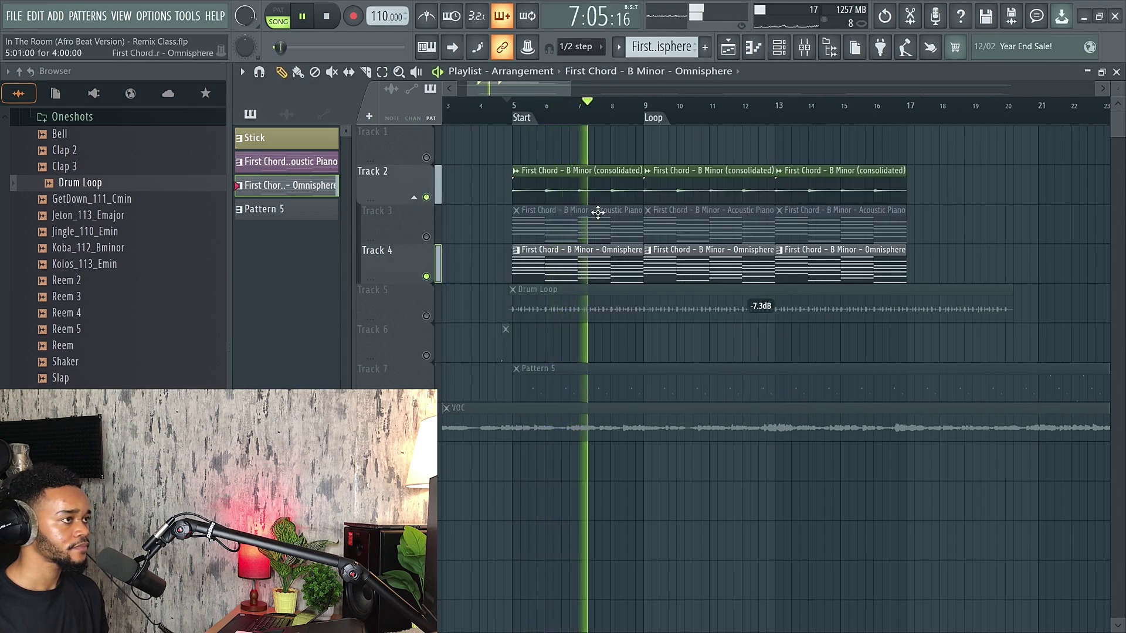
- Set the Omnisphere channel's volume to 23% during playback
{"action": "left_click", "coordinate": [805, 47]}
{"action": "left_click_drag", "start_coordinate": [432, 357], "coordinate": [432, 360]}
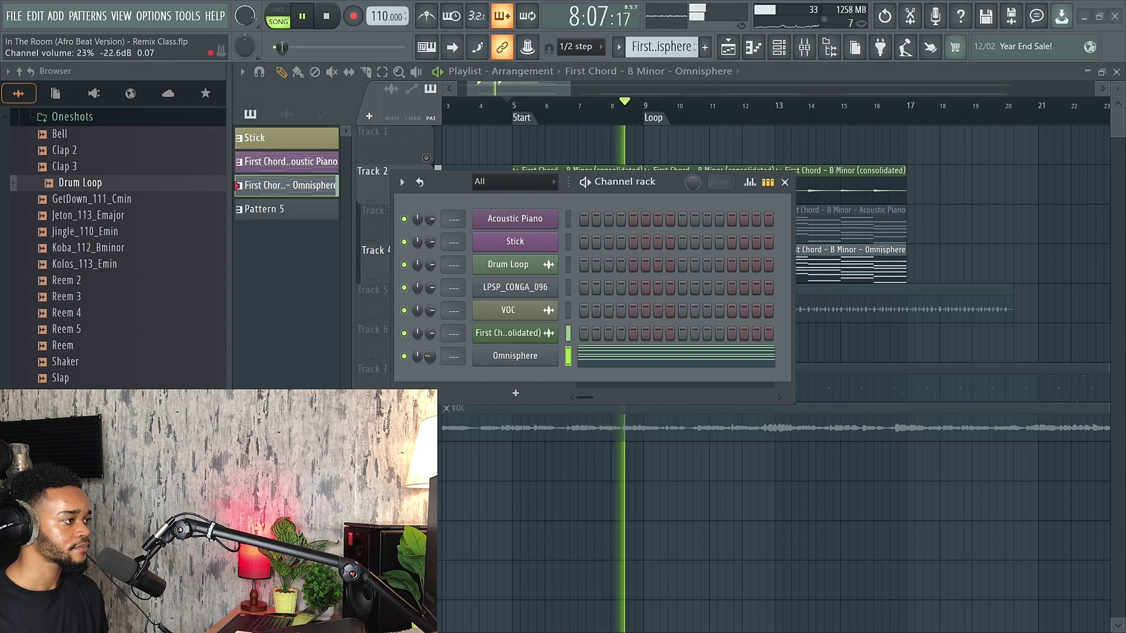
{"action": "left_click", "coordinate": [784, 182]}
{"action": "key", "text": "space"}
- Consolidate the first Omnisphere chord clip to audio and lay copies at bars 5, 9 and 13 across Tracks 2 and 3
{"action": "left_click", "coordinate": [532, 188]}
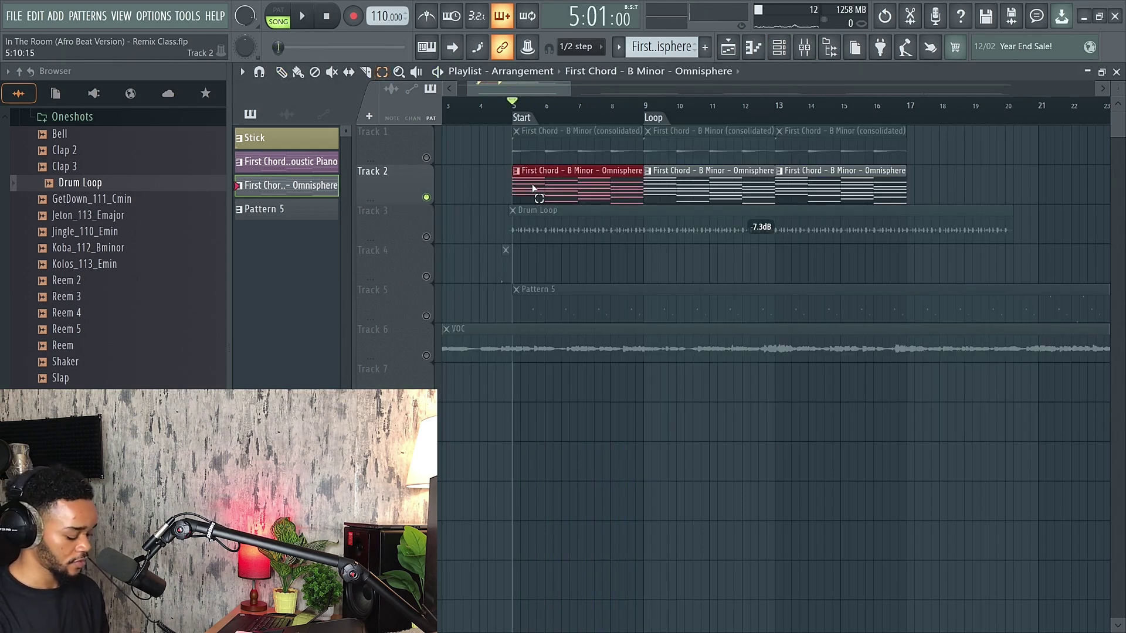
{"action": "key", "text": "ctrl+alt+c"}
{"action": "left_click", "coordinate": [621, 132]}
{"action": "left_click", "coordinate": [598, 167]}
{"action": "key", "text": "Return"}
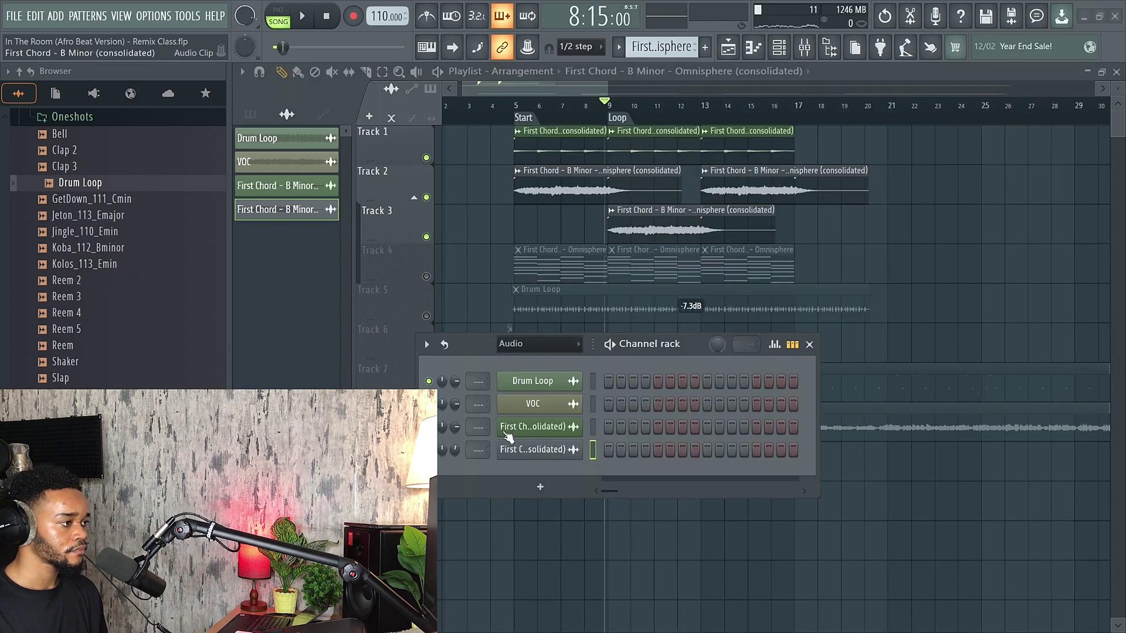
- Play the consolidated Omnisphere audio from bars 9 and 5 and lower its channel volume to 18%
{"action": "key", "text": "space"}
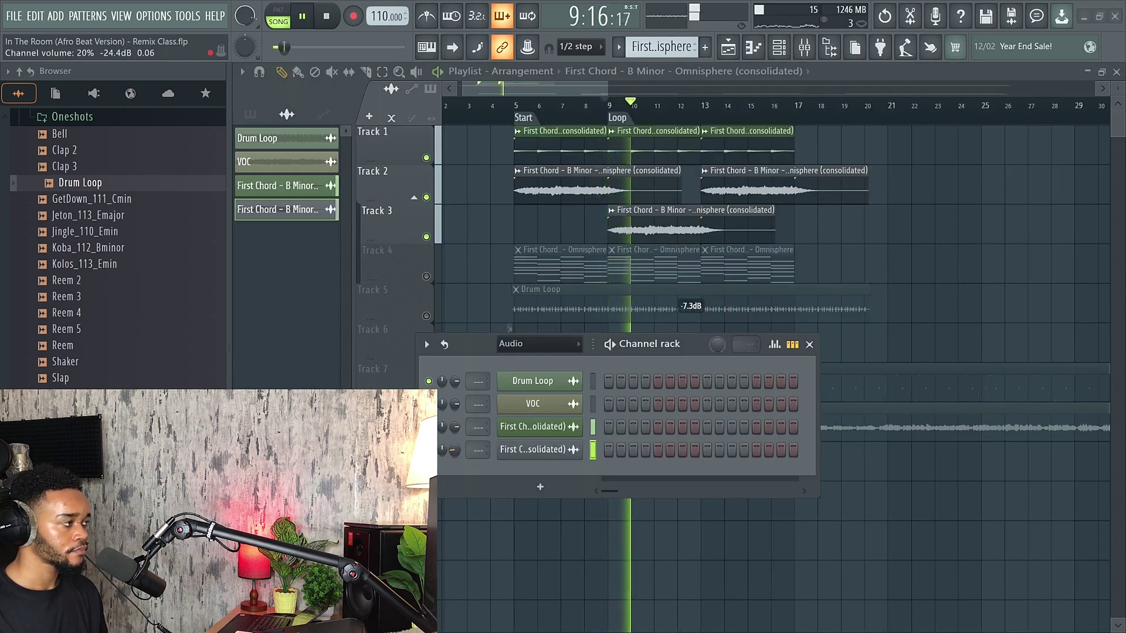
{"action": "key", "text": "space"}
{"action": "left_click", "coordinate": [514, 109]}
{"action": "key", "text": "space"}
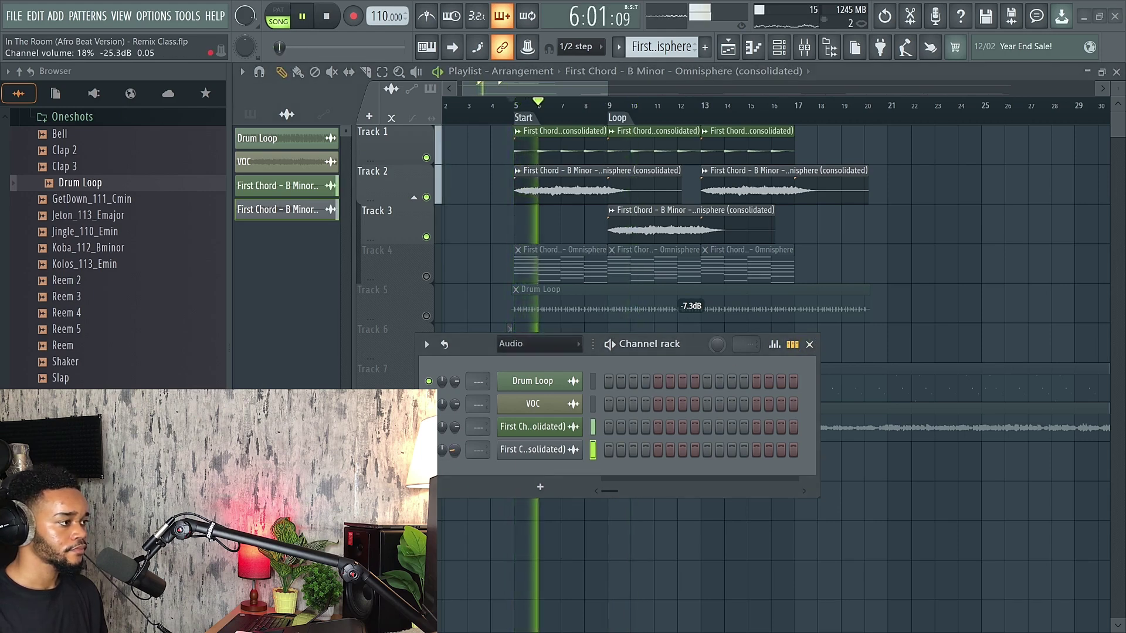
{"action": "left_click", "coordinate": [809, 344]}
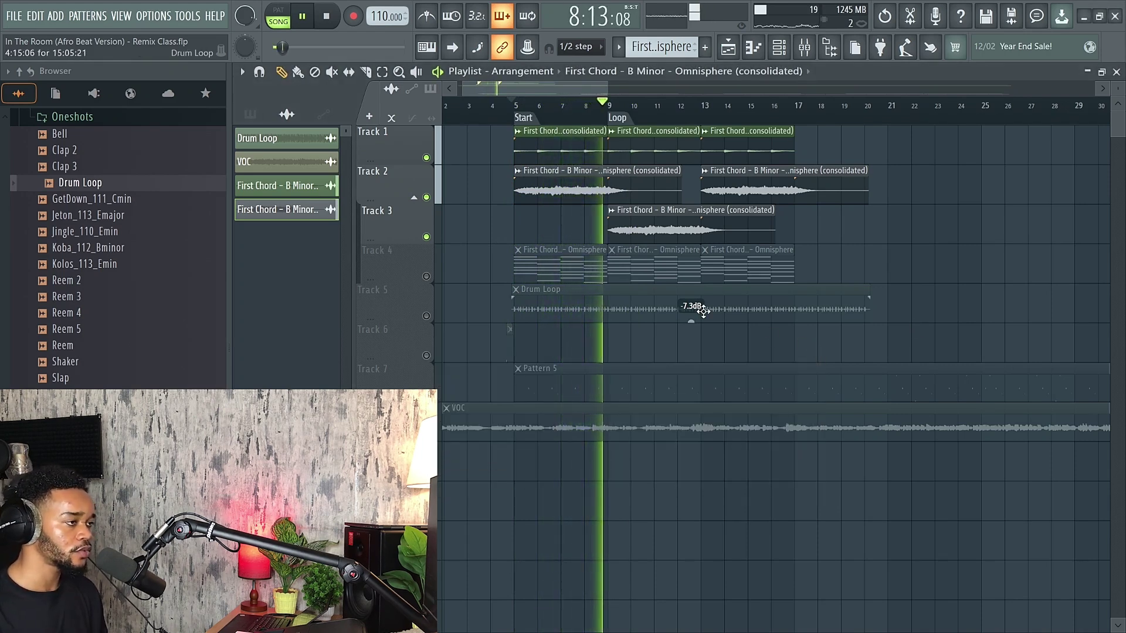
- Turn on Tracks 4 to 8 and play the chords together with the drum loop, stick, Pattern 5 and VOC
{"action": "key", "text": "space"}
{"action": "left_click", "coordinate": [426, 277]}
{"action": "scroll", "coordinate": [409, 278], "scroll_direction": "down", "scroll_amount": 1}
{"action": "key", "text": "p"}
{"action": "scroll", "coordinate": [473, 277], "scroll_direction": "up", "scroll_amount": 1}
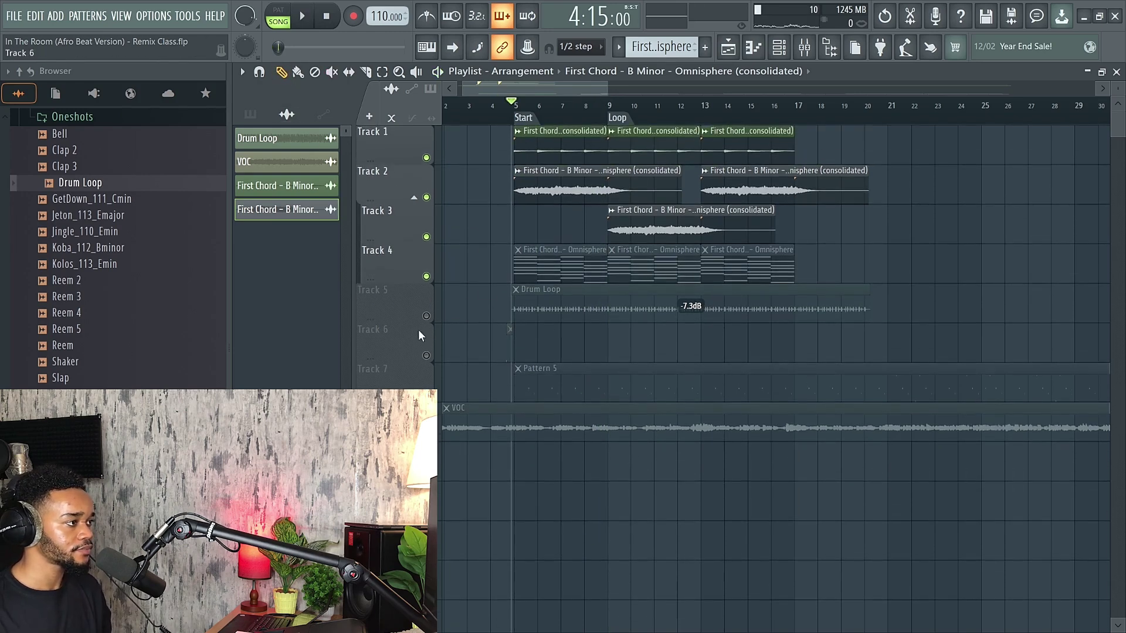
{"action": "left_click", "coordinate": [427, 315]}
{"action": "key", "text": "space"}
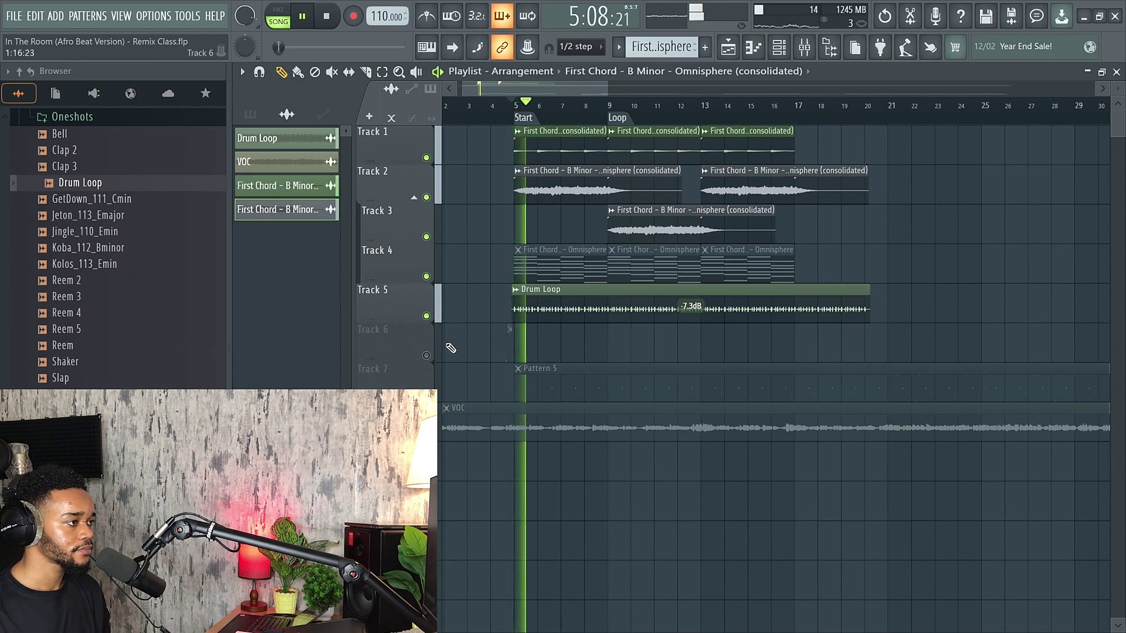
{"action": "left_click", "coordinate": [426, 356]}
{"action": "left_click", "coordinate": [426, 395]}
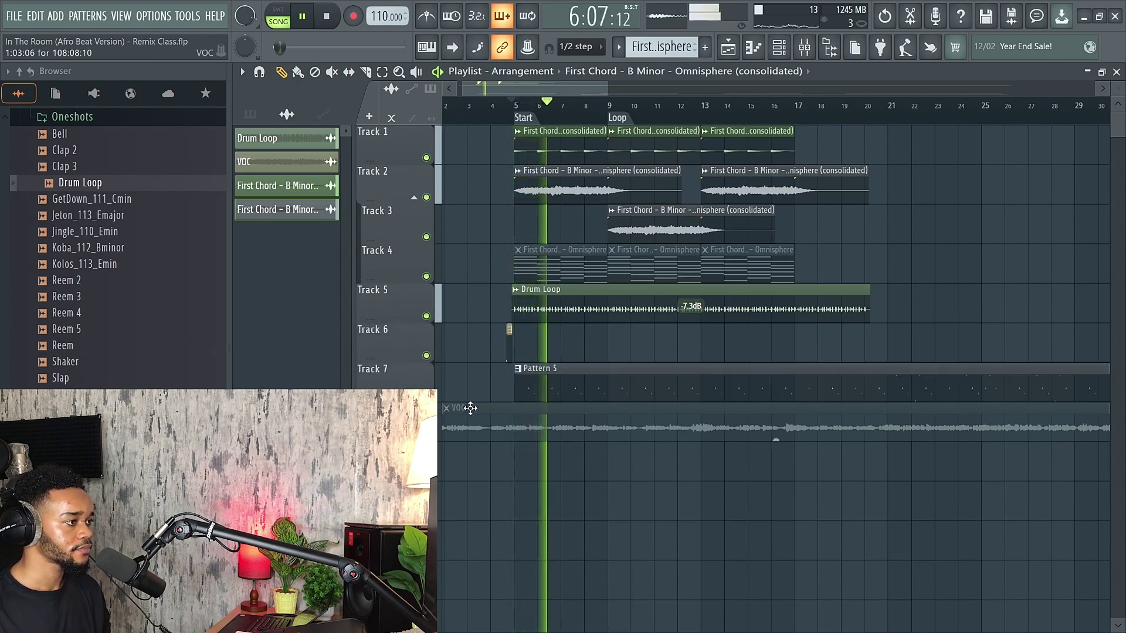
{"action": "left_click", "coordinate": [437, 439]}
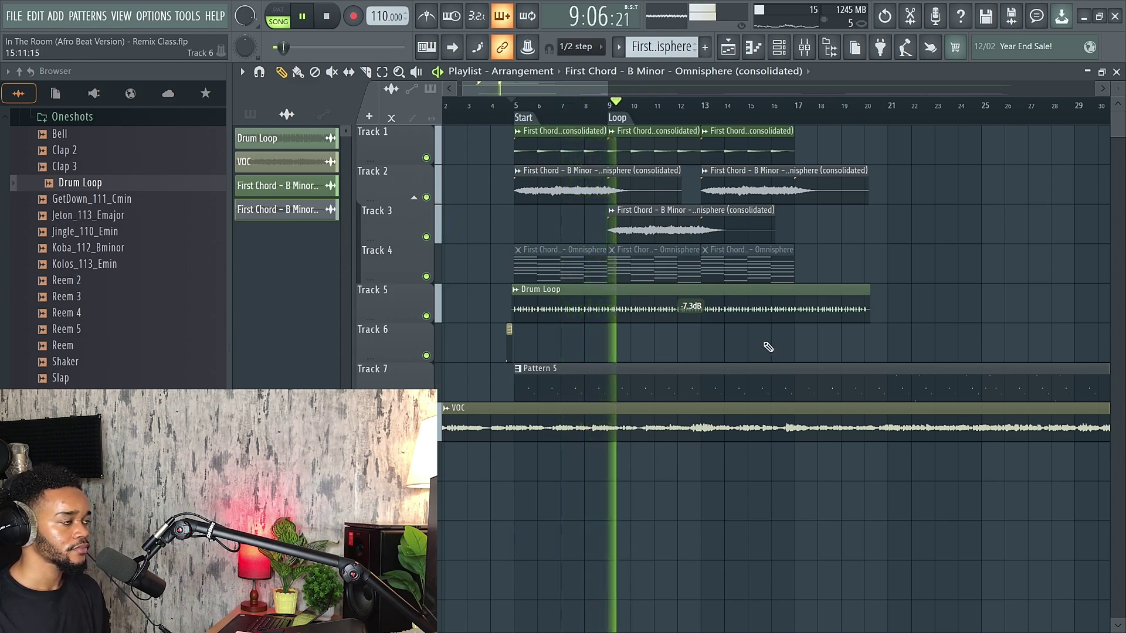
- Play the arrangement from bar 15 to check the end of the chord section and look over the whole playlist
{"action": "key", "text": "space"}
{"action": "left_click", "coordinate": [761, 116]}
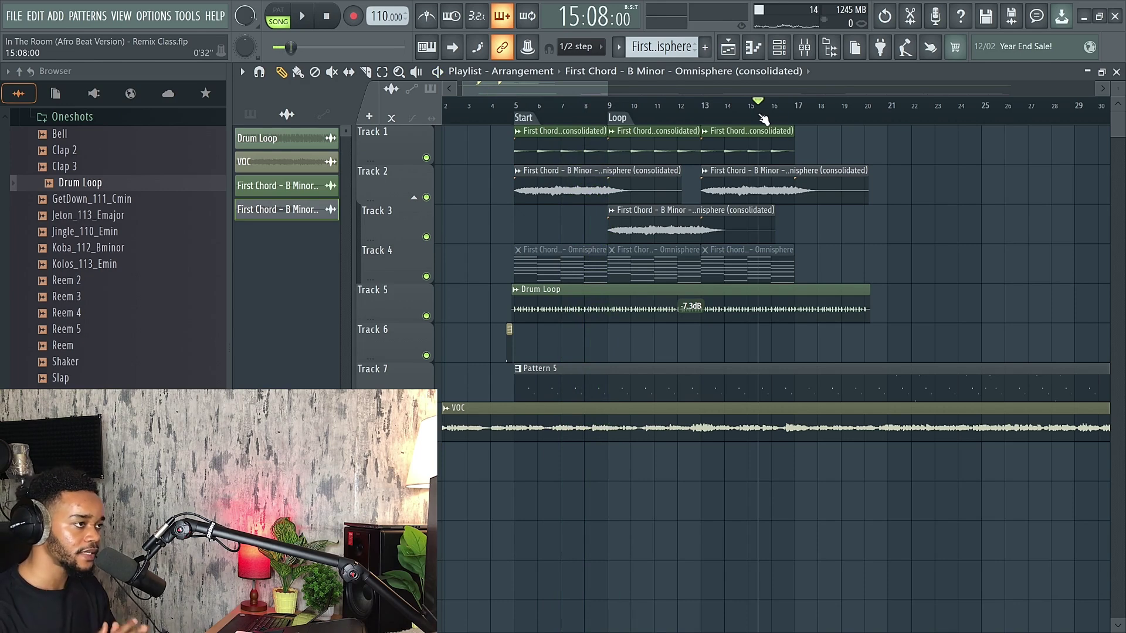
{"action": "key", "text": "space"}
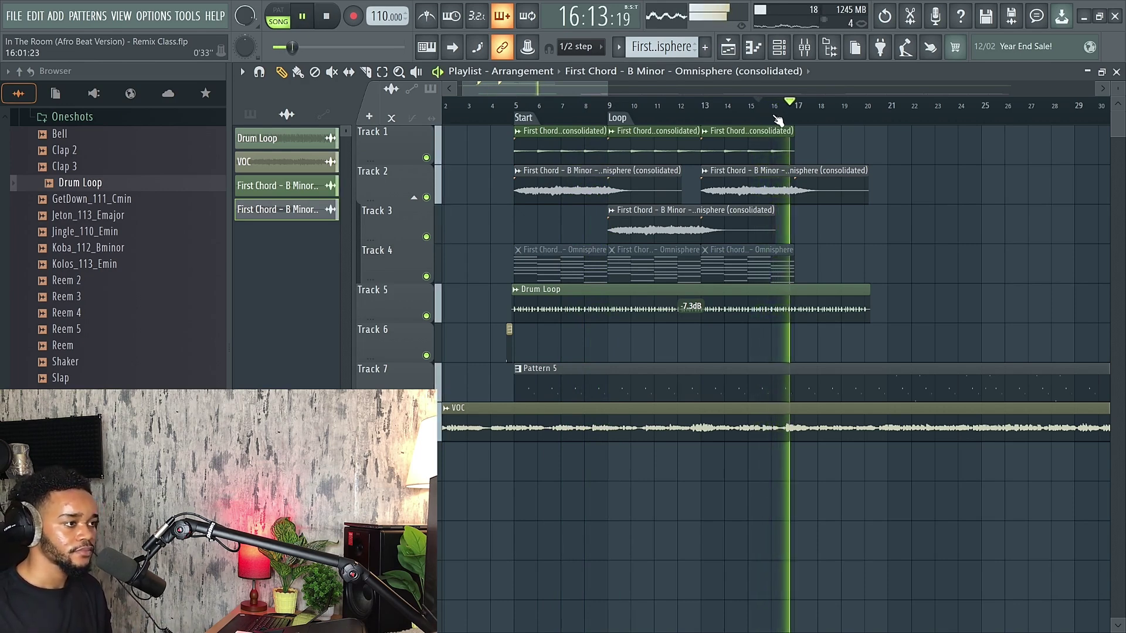
{"action": "key", "text": "space"}
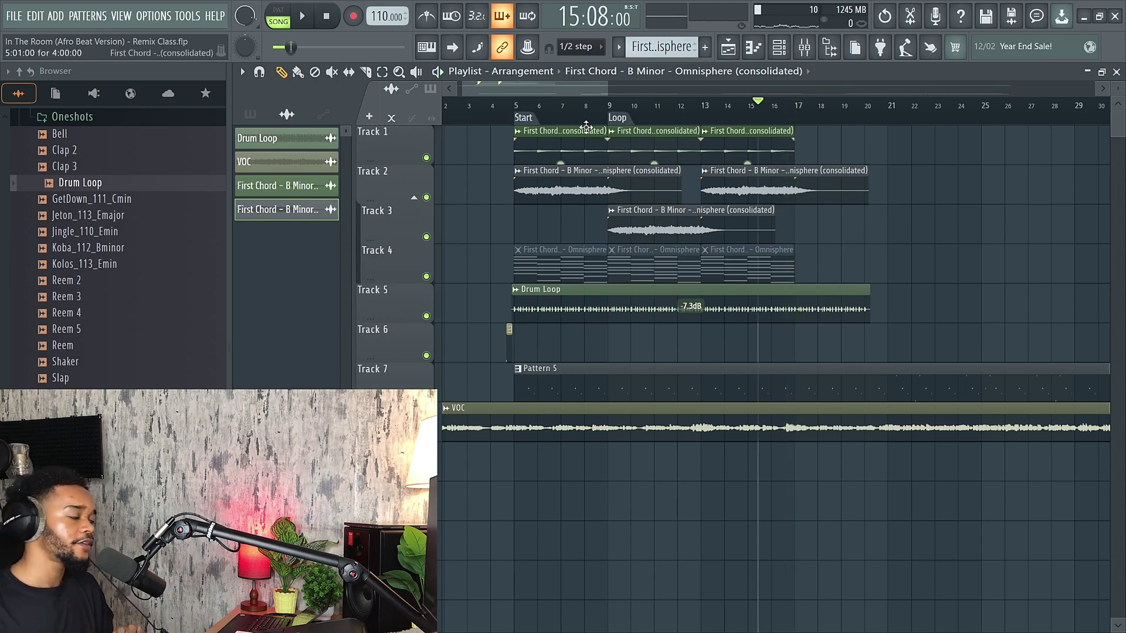
{"action": "scroll", "coordinate": [597, 243], "scroll_direction": "down", "scroll_amount": 3}
{"action": "scroll", "coordinate": [597, 243], "scroll_direction": "down", "scroll_amount": 1}
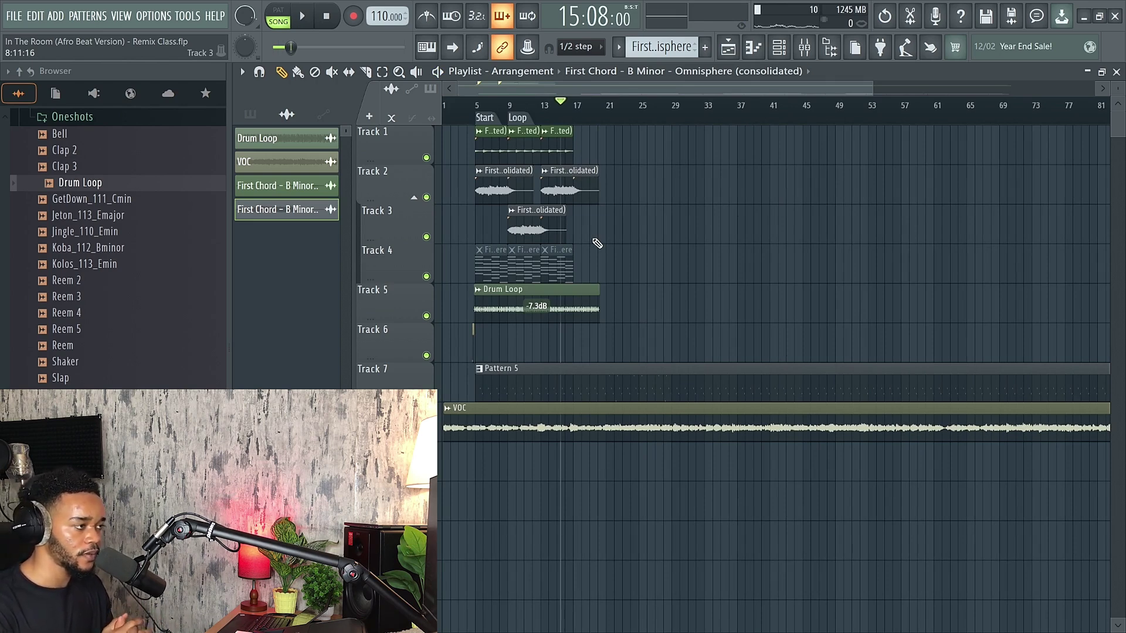
{"action": "scroll", "coordinate": [454, 170], "scroll_direction": "up", "scroll_amount": 4}
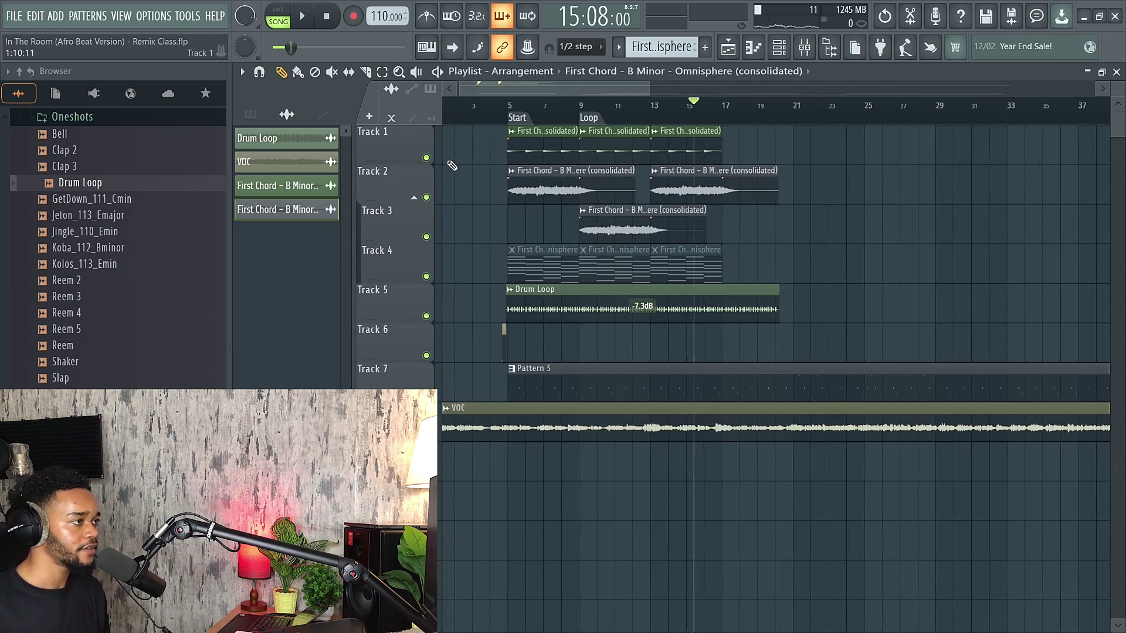
- Delete the consolidated Omnisphere audio channel and unmute the three Omnisphere chord clips on Track 4
{"action": "key", "text": "F6"}
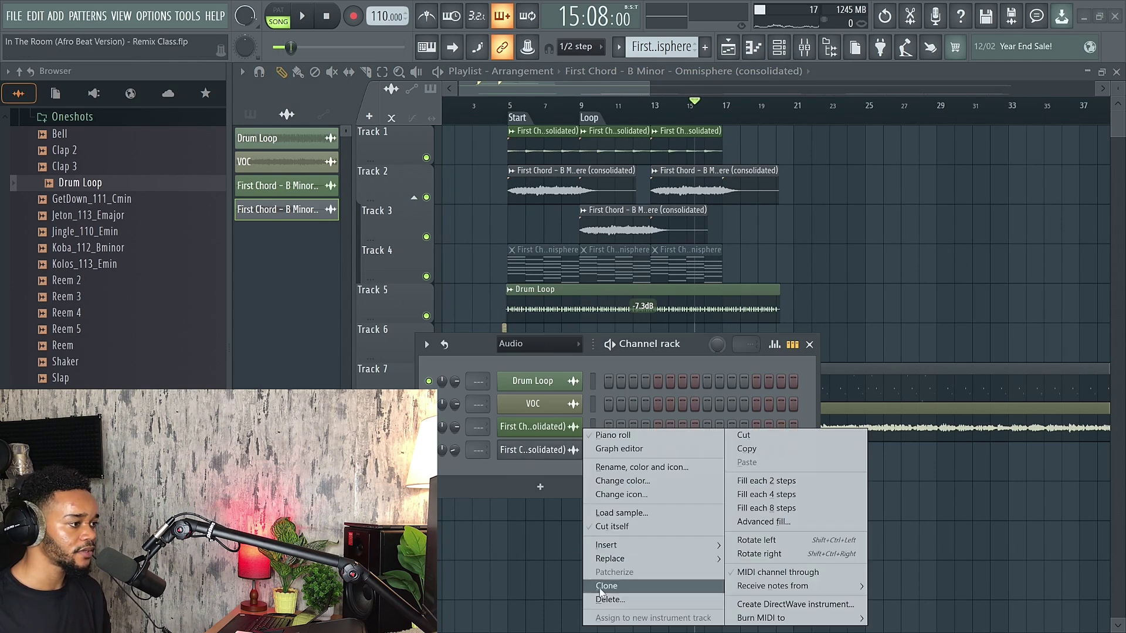
{"action": "left_click", "coordinate": [610, 599]}
{"action": "key", "text": "Return"}
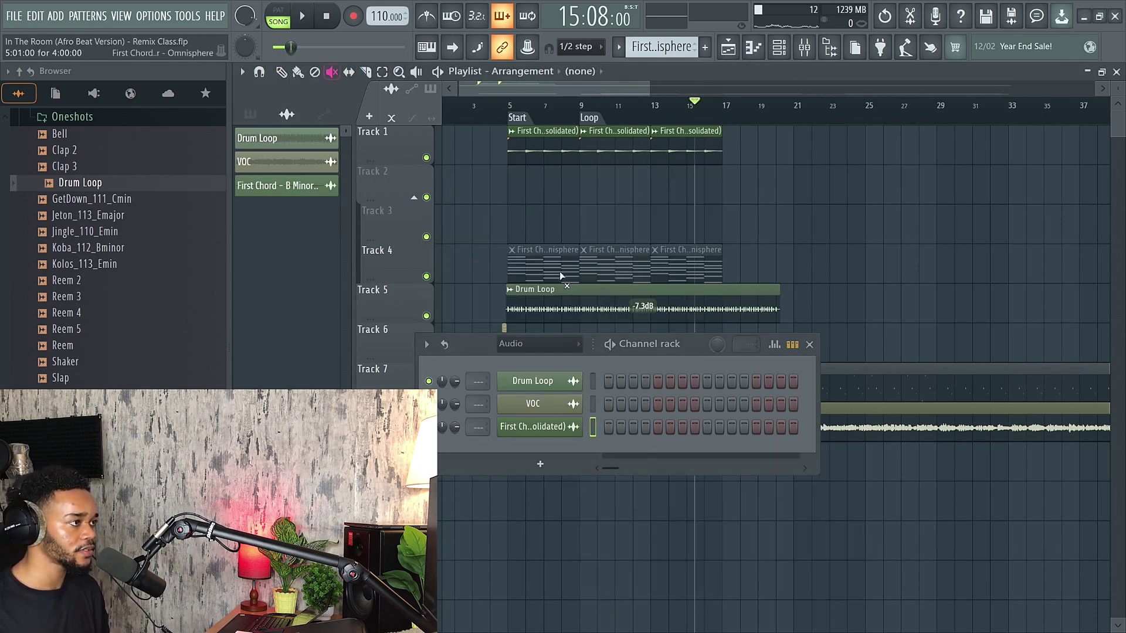
{"action": "left_click_drag", "start_coordinate": [535, 250], "coordinate": [610, 252]}
{"action": "left_click_drag", "start_coordinate": [610, 252], "coordinate": [680, 252]}
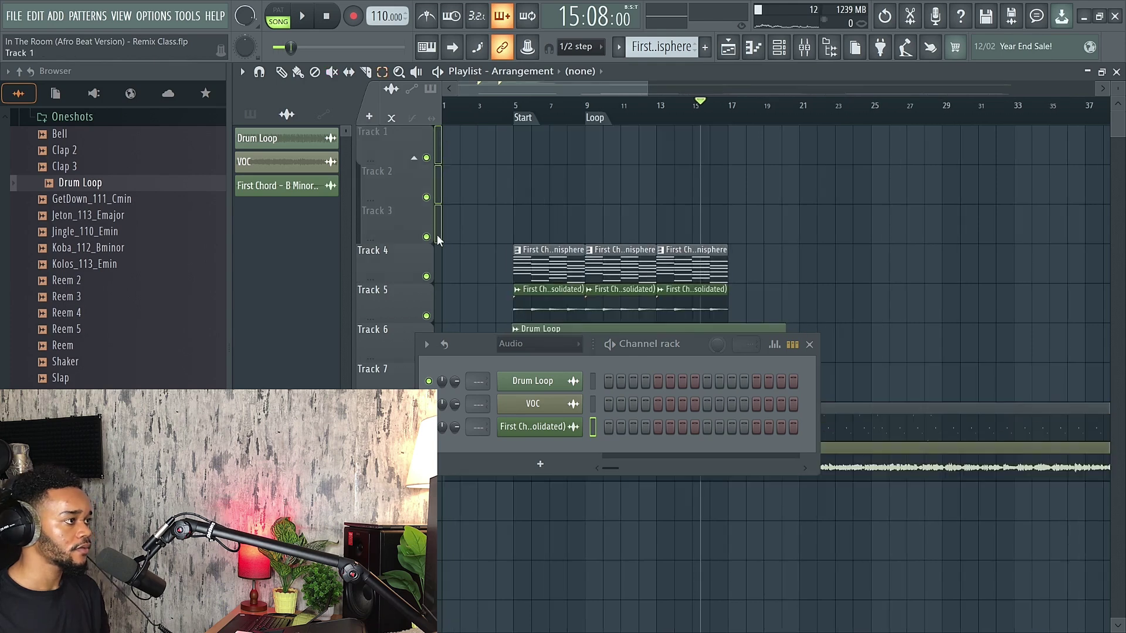
- Delete the three empty tracks above the Omnisphere clips and place the playhead just before bar 5
{"action": "right_click", "coordinate": [392, 148]}
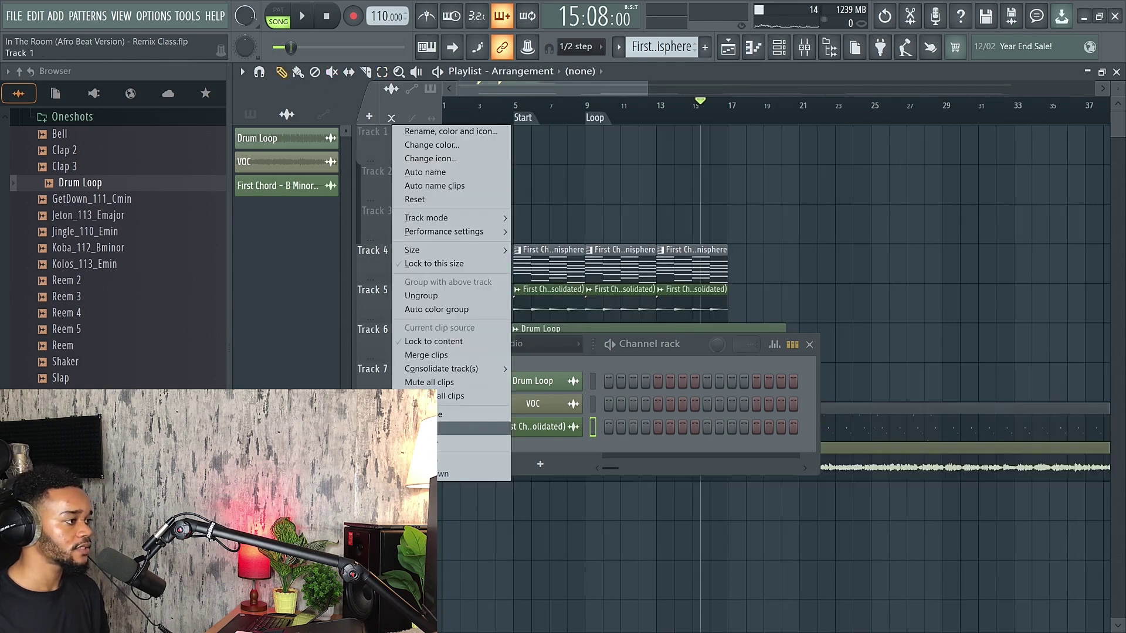
{"action": "left_click", "coordinate": [441, 443]}
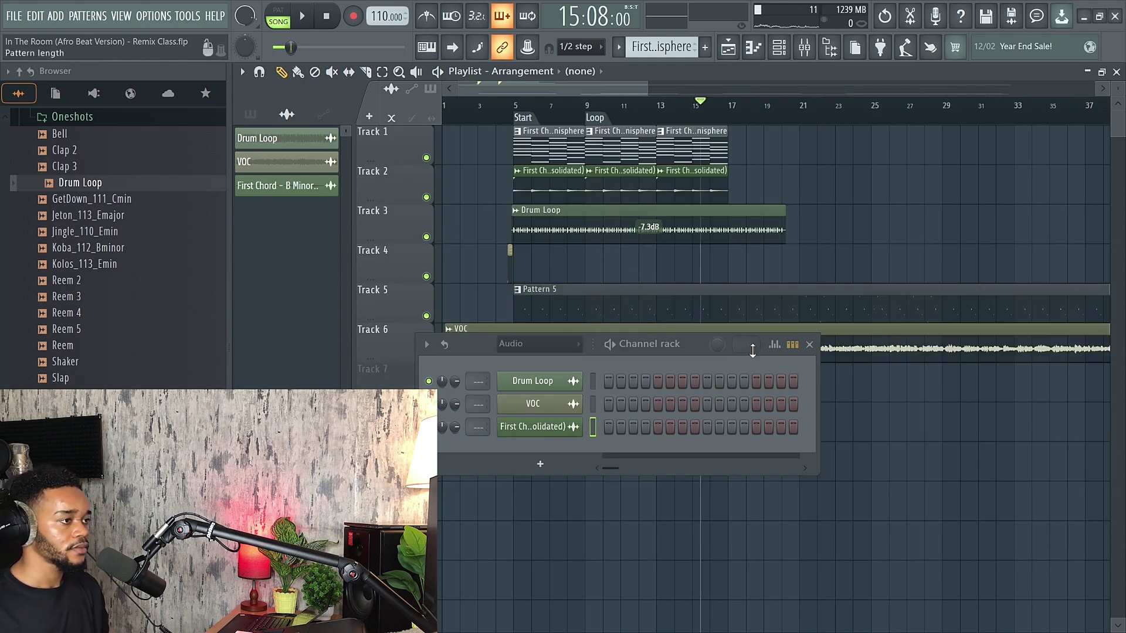
{"action": "left_click", "coordinate": [796, 346]}
{"action": "left_click", "coordinate": [504, 117]}
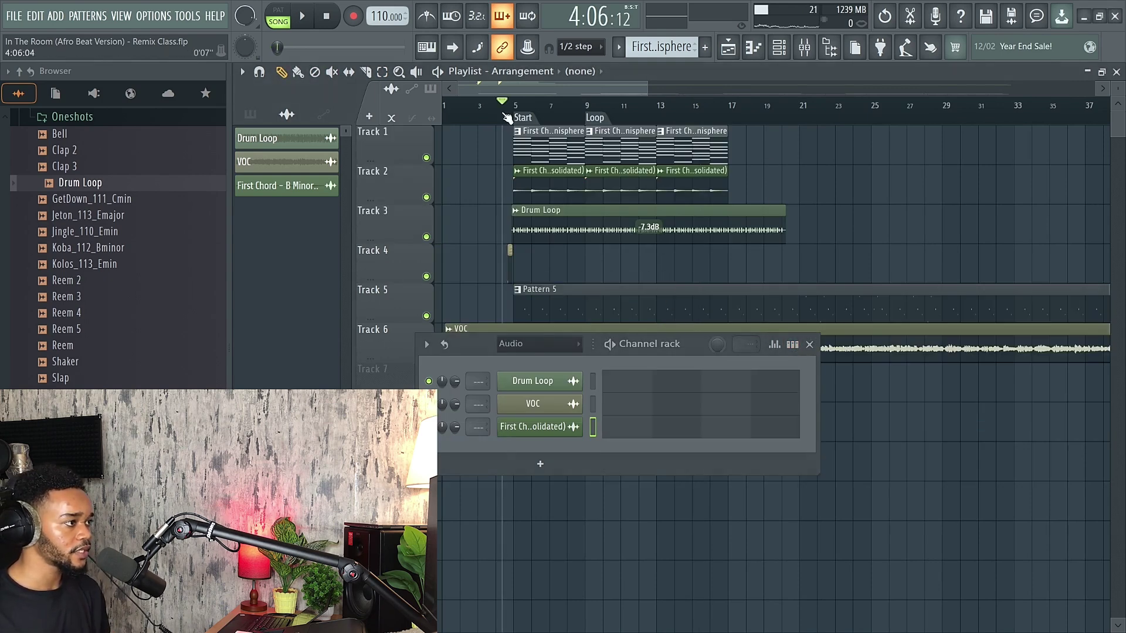
{"action": "left_click", "coordinate": [810, 344]}
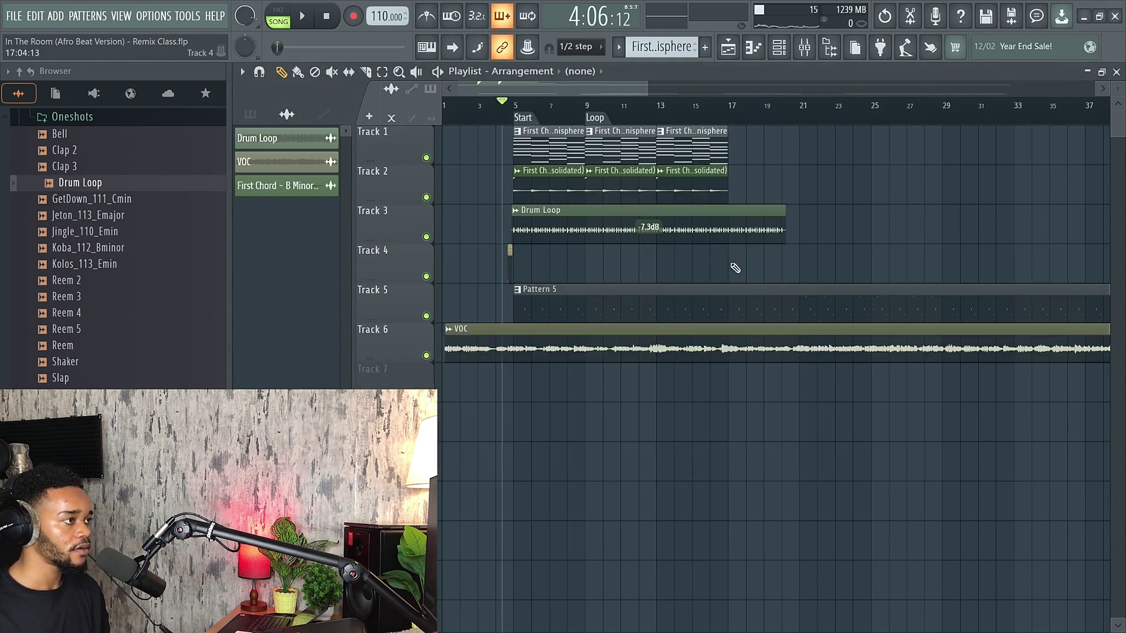
- Show all channels in the channel rack, select them all and give them random colors
{"action": "key", "text": "space"}
{"action": "left_click", "coordinate": [779, 47]}
{"action": "key", "text": "space"}
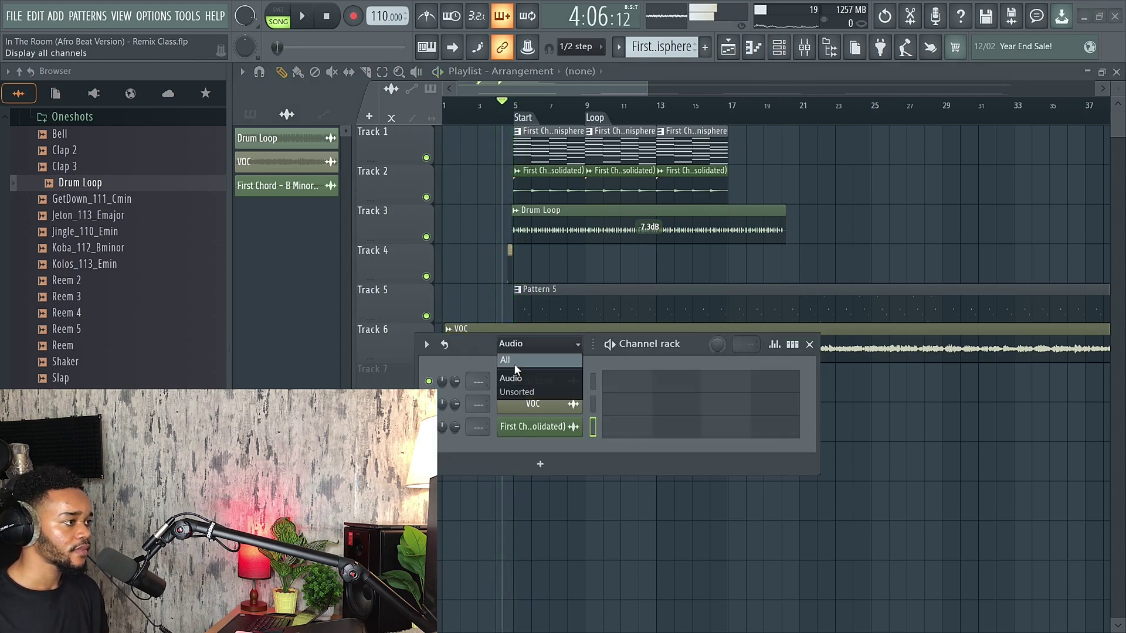
{"action": "left_click", "coordinate": [516, 360]}
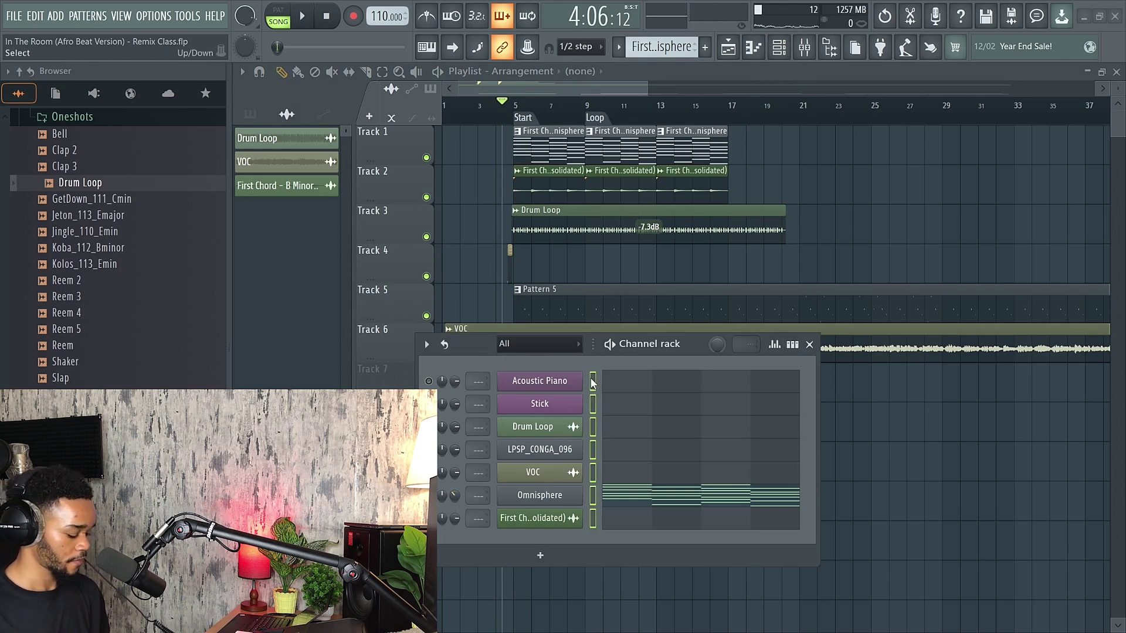
{"action": "key", "text": "alt+shift+r"}
{"action": "key", "text": "alt+shift+r"}
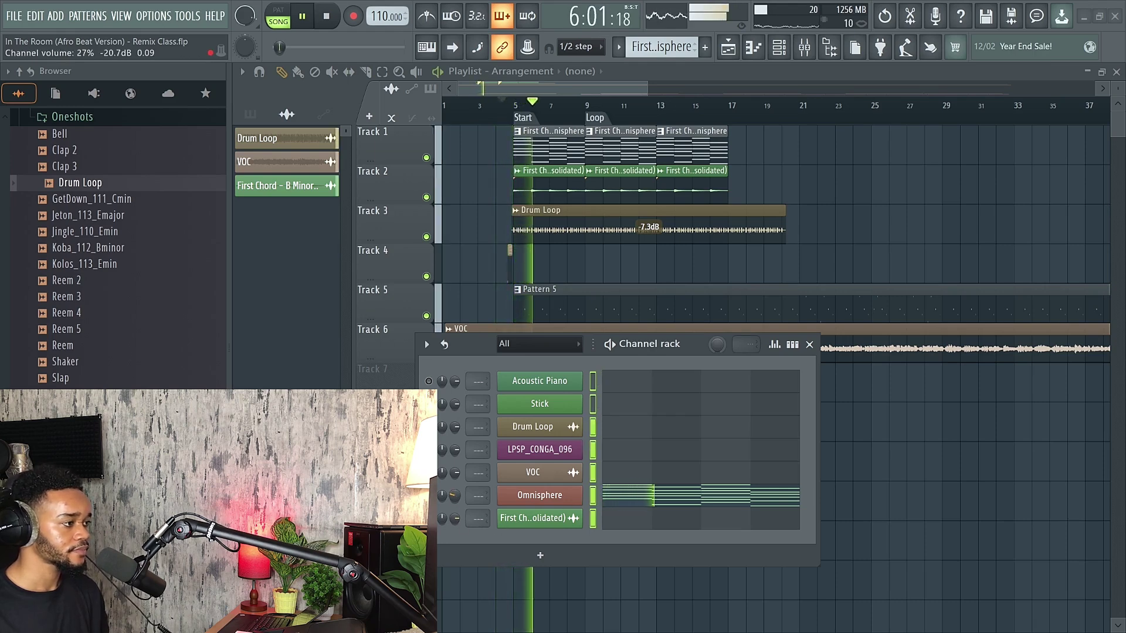
- Solo the Omnisphere chords on Track 1 and lower the Omnisphere channel's volume to 11% during playback
{"action": "key", "text": "space"}
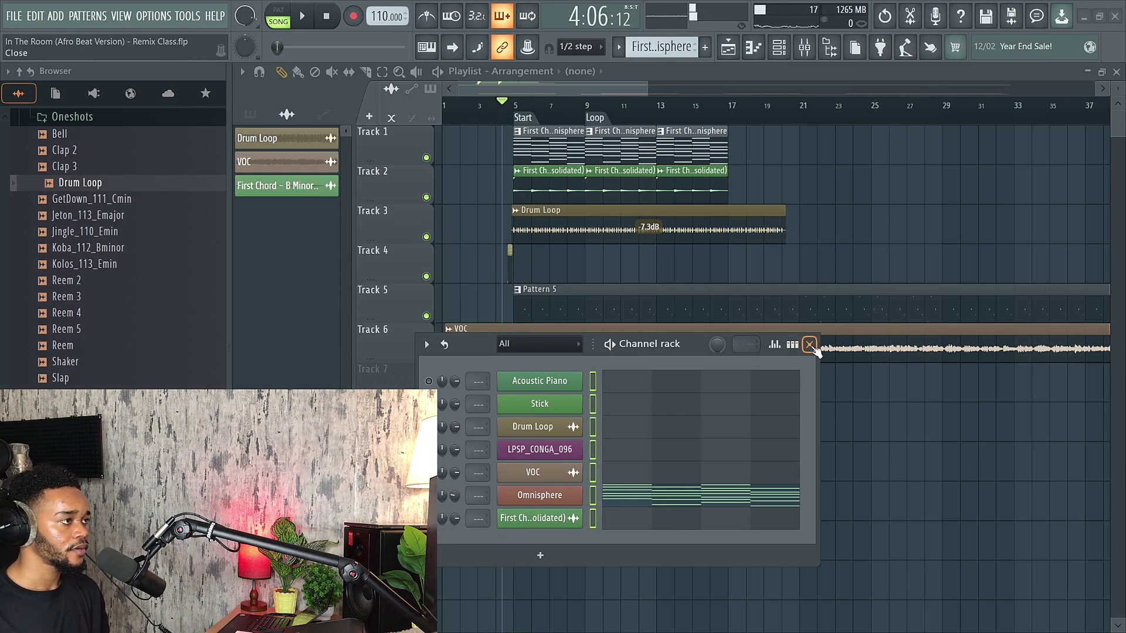
{"action": "left_click", "coordinate": [810, 345]}
{"action": "right_click", "coordinate": [427, 157]}
{"action": "key", "text": "space"}
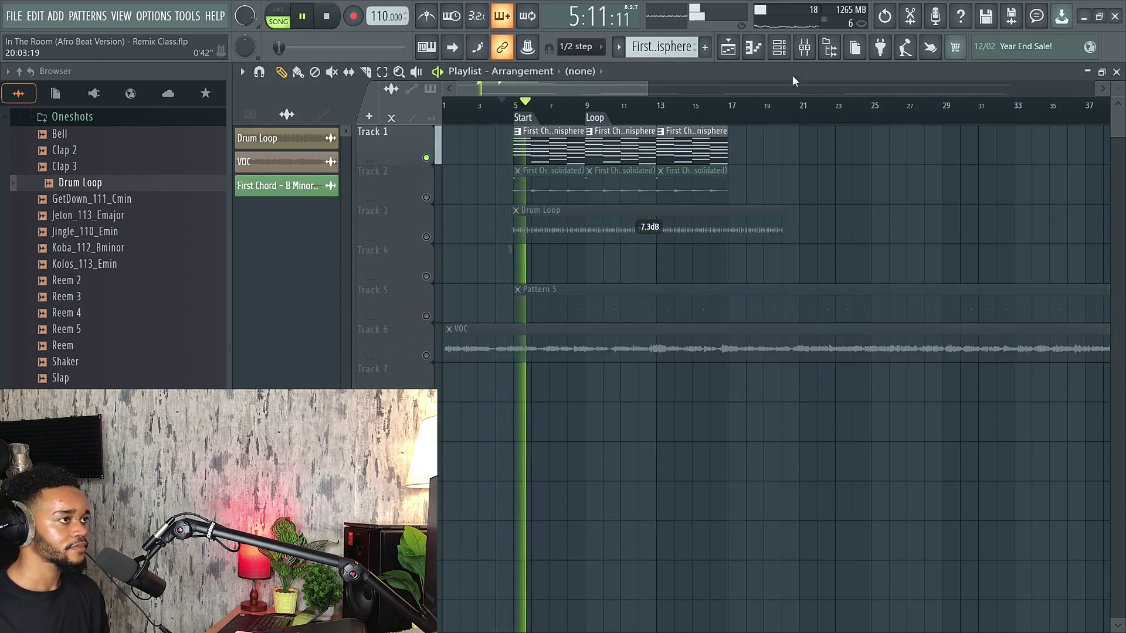
{"action": "left_click", "coordinate": [779, 47]}
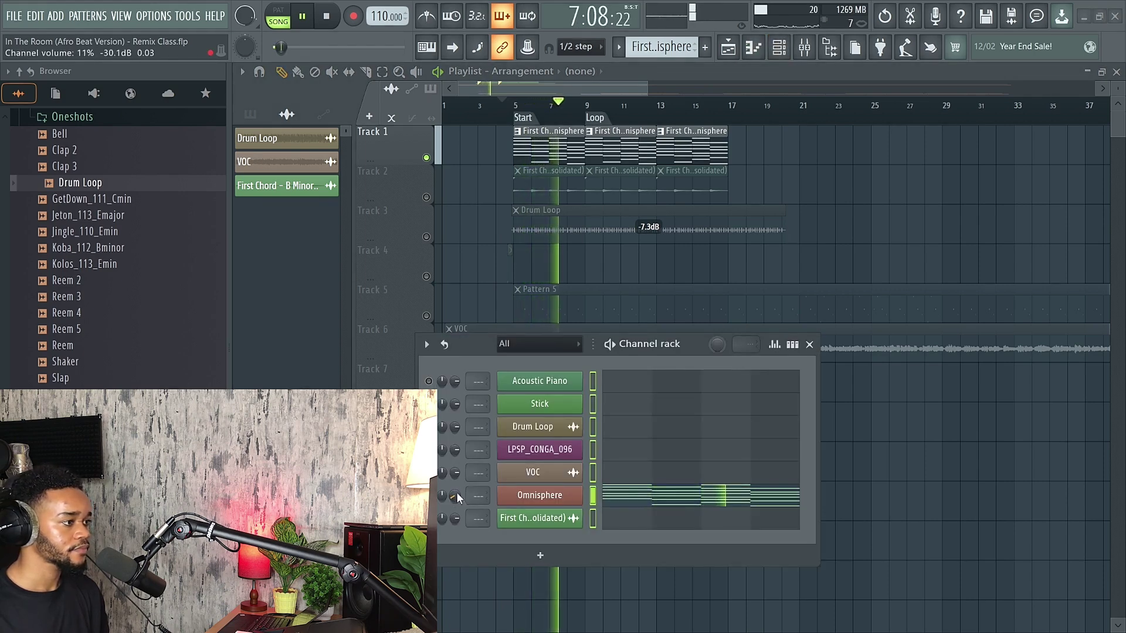
{"action": "key", "text": "space"}
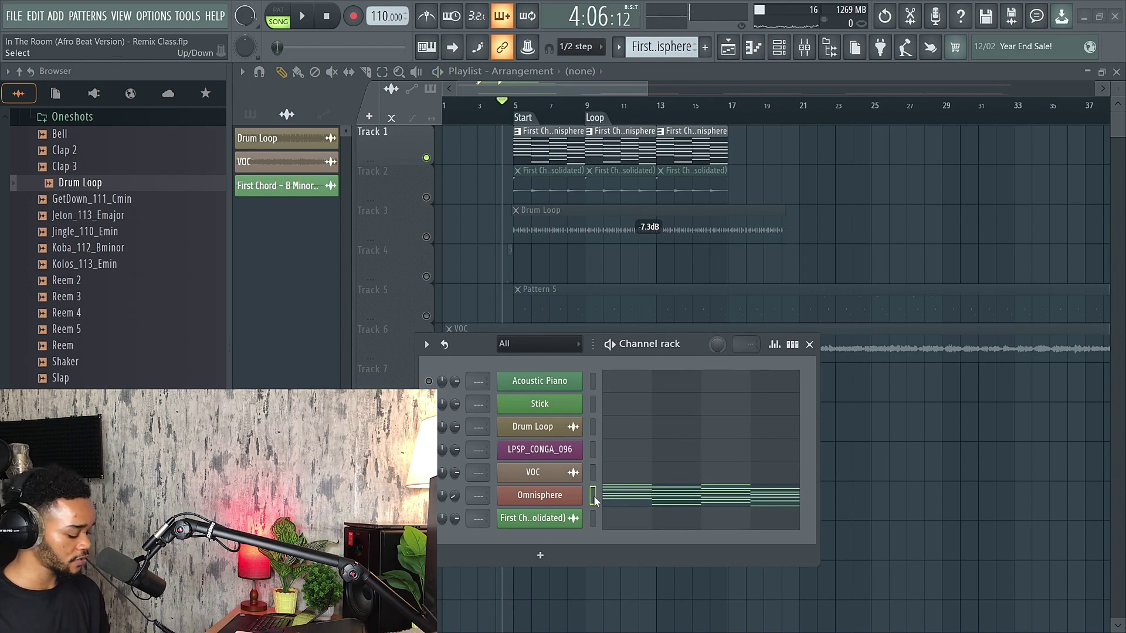
- Add a Nexus channel and paste the Omnisphere chord notes into it
{"action": "left_click", "coordinate": [544, 560]}
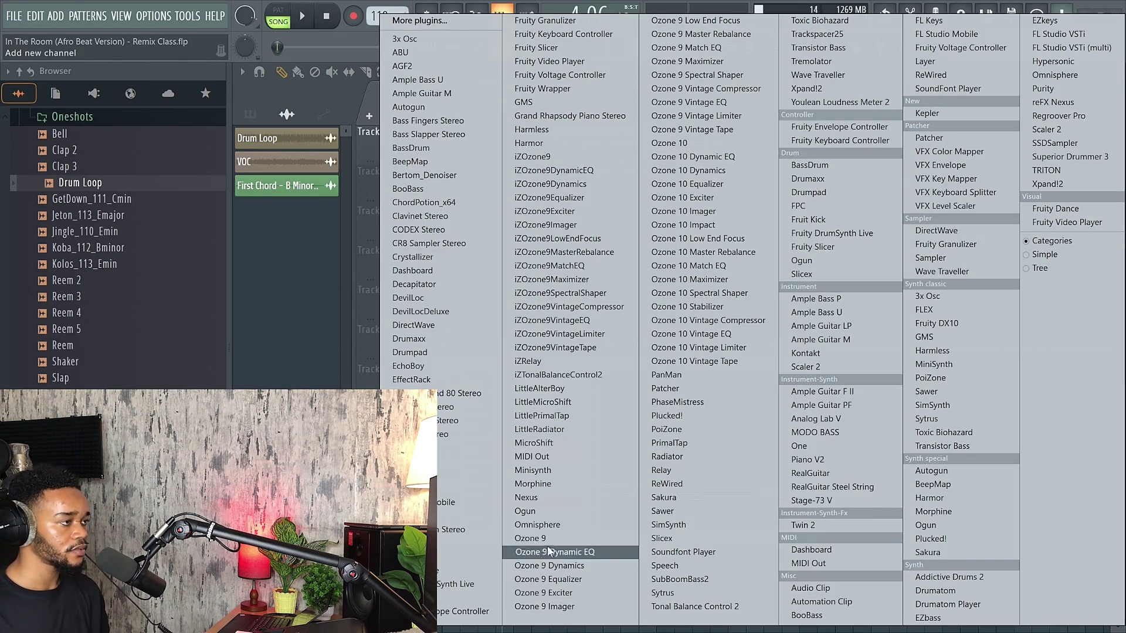
{"action": "left_click", "coordinate": [563, 527]}
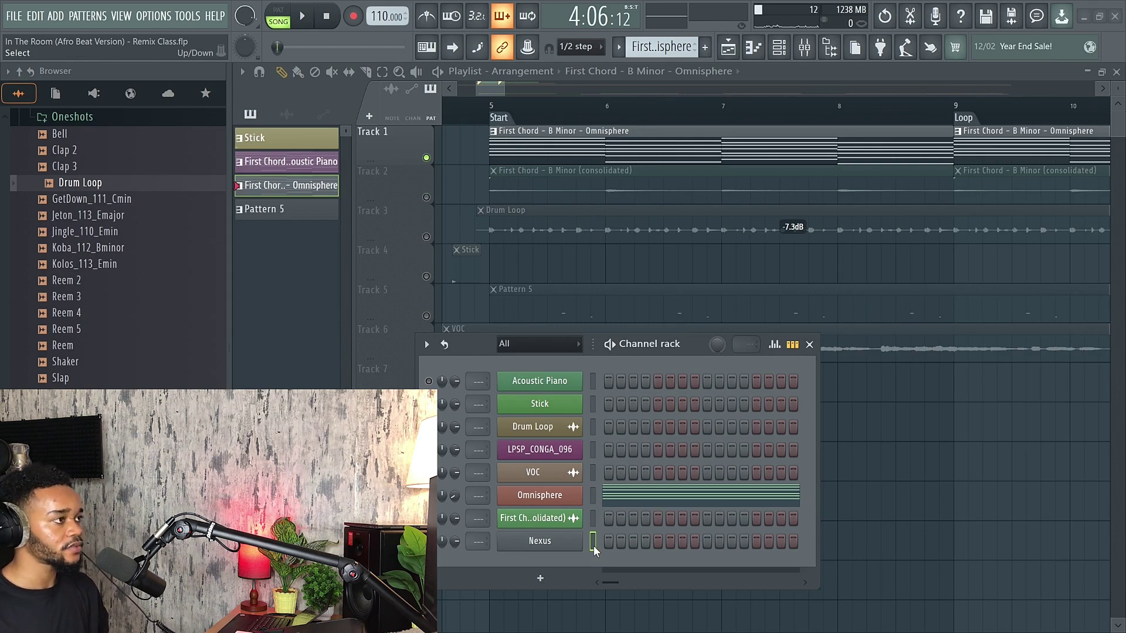
{"action": "key", "text": "ctrl+v"}
- Play the layered Omnisphere and Nexus chords and set the Nexus channel's volume to 57%
{"action": "key", "text": "space"}
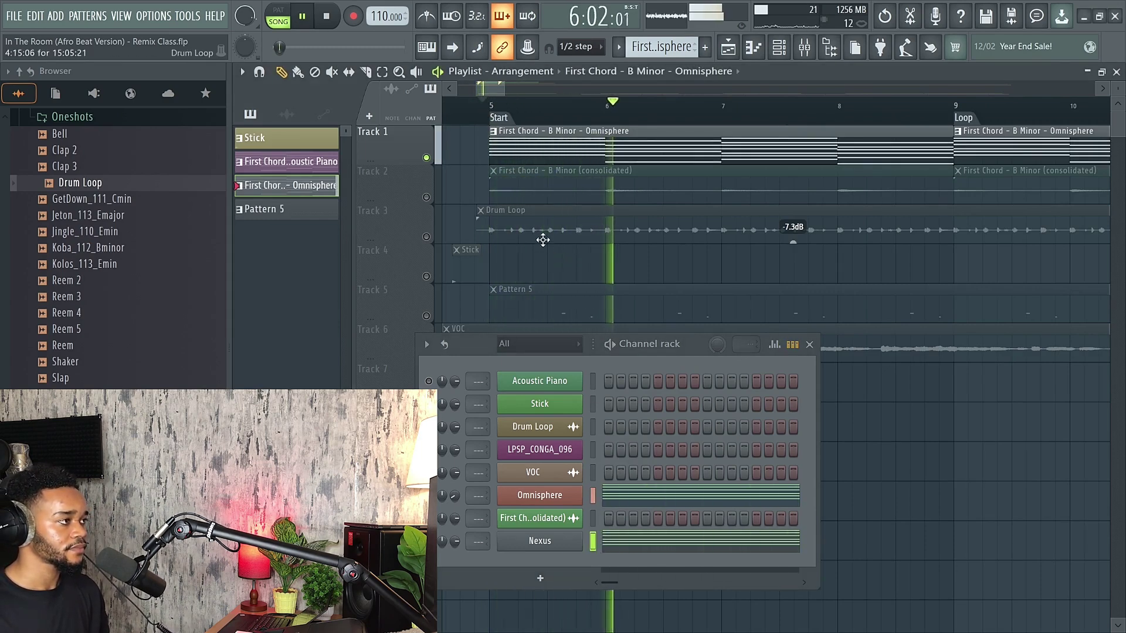
{"action": "scroll", "coordinate": [523, 238], "scroll_direction": "down", "scroll_amount": 3}
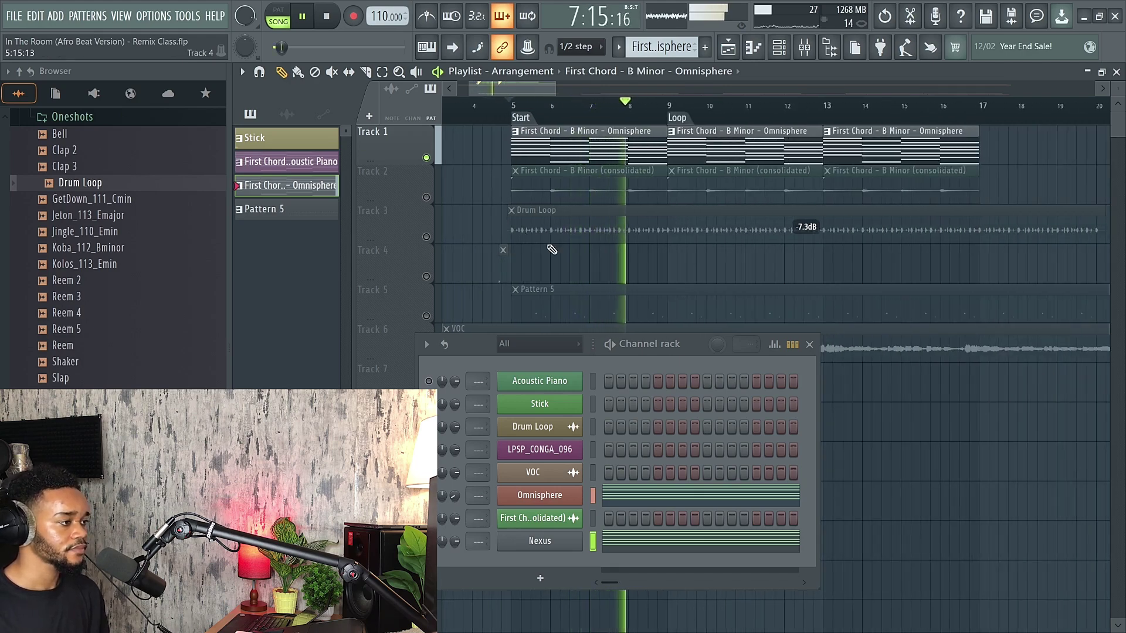
{"action": "left_click_drag", "start_coordinate": [455, 541], "coordinate": [455, 557]}
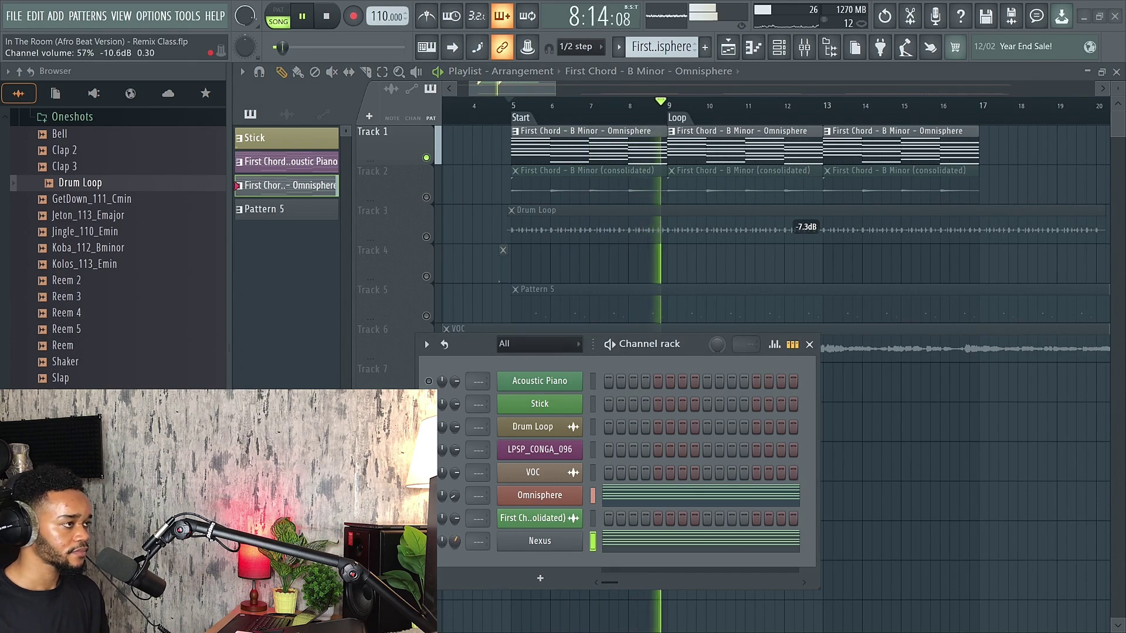
{"action": "left_click", "coordinate": [809, 344]}
{"action": "scroll", "coordinate": [577, 304], "scroll_direction": "down", "scroll_amount": 3}
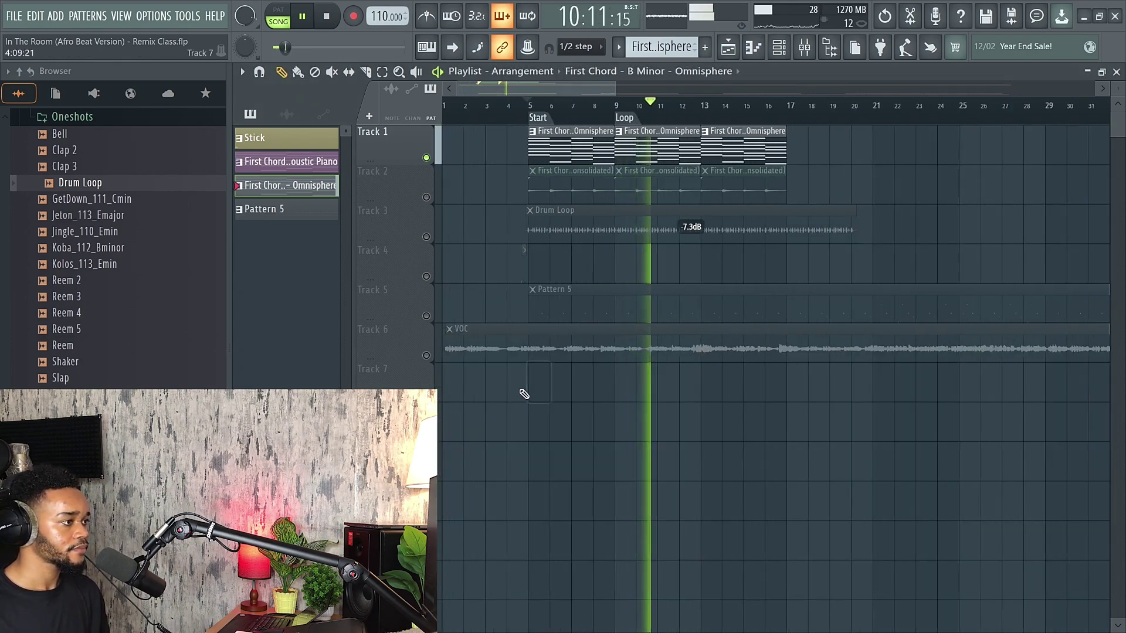
- Split the Omnisphere chord pattern by channel and insert an empty playlist track above the consolidated piano track
{"action": "key", "text": "space"}
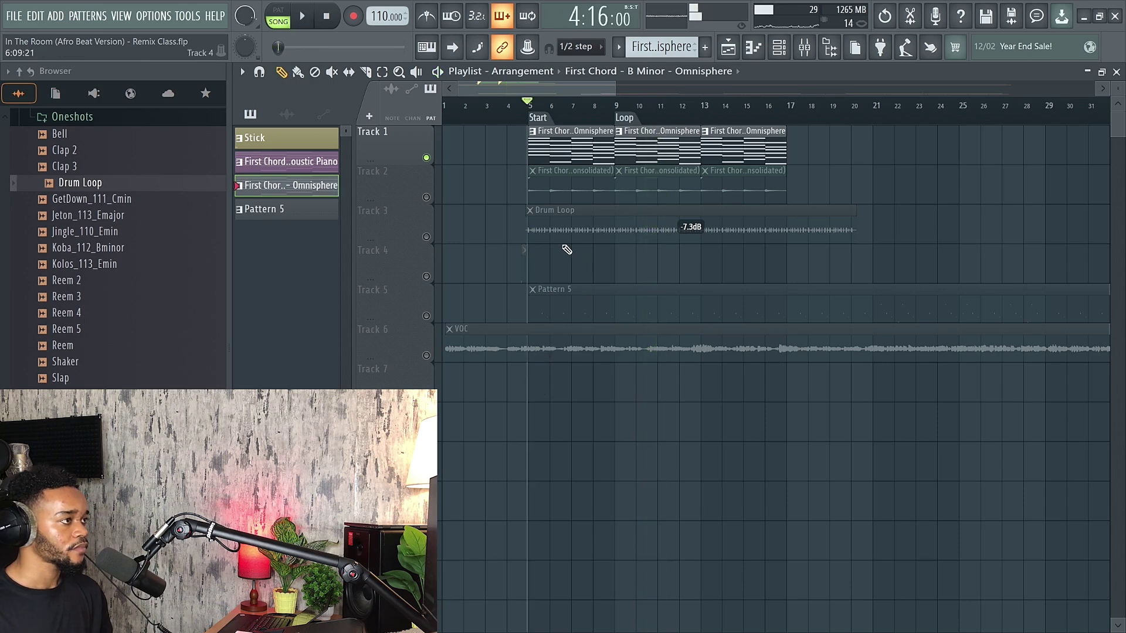
{"action": "right_click", "coordinate": [293, 186]}
{"action": "left_click", "coordinate": [324, 414]}
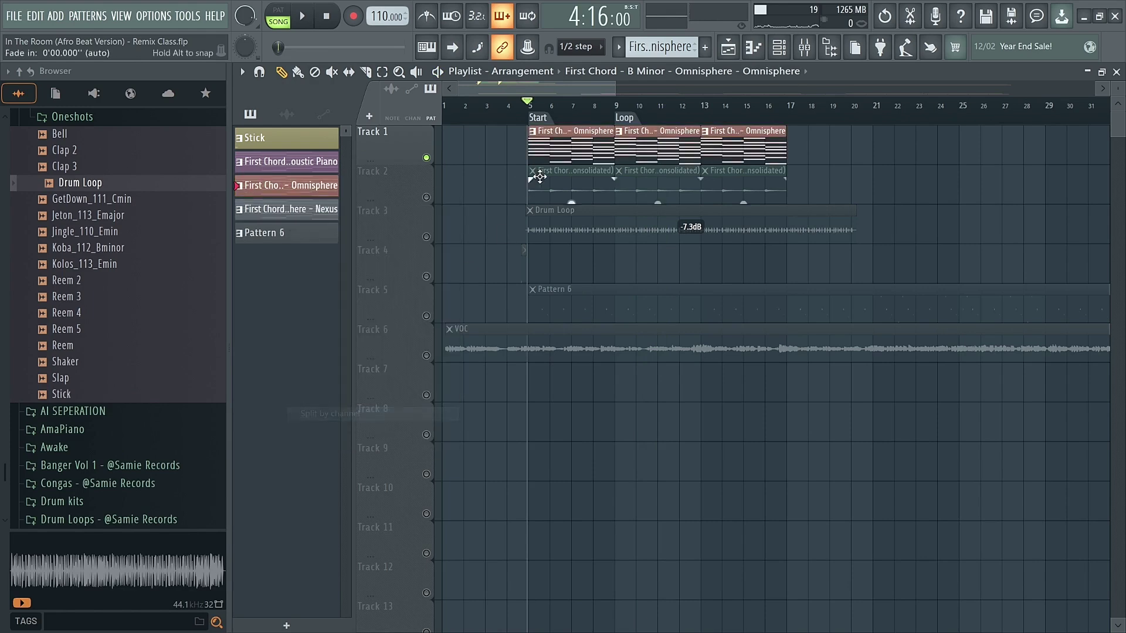
{"action": "right_click", "coordinate": [412, 185]}
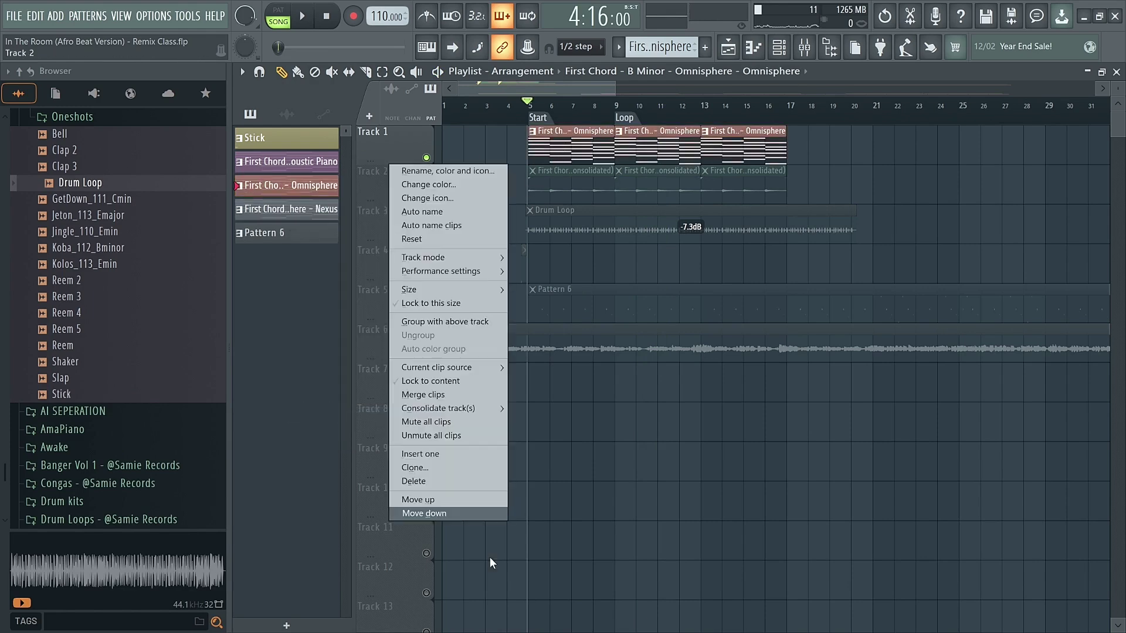
{"action": "left_click", "coordinate": [469, 455]}
- Place the Nexus pattern on Track 1 and the Omnisphere pattern on Track 2 at bar 5, then duplicate both clips twice up to bar 17
{"action": "scroll", "coordinate": [521, 155], "scroll_direction": "up", "scroll_amount": 3}
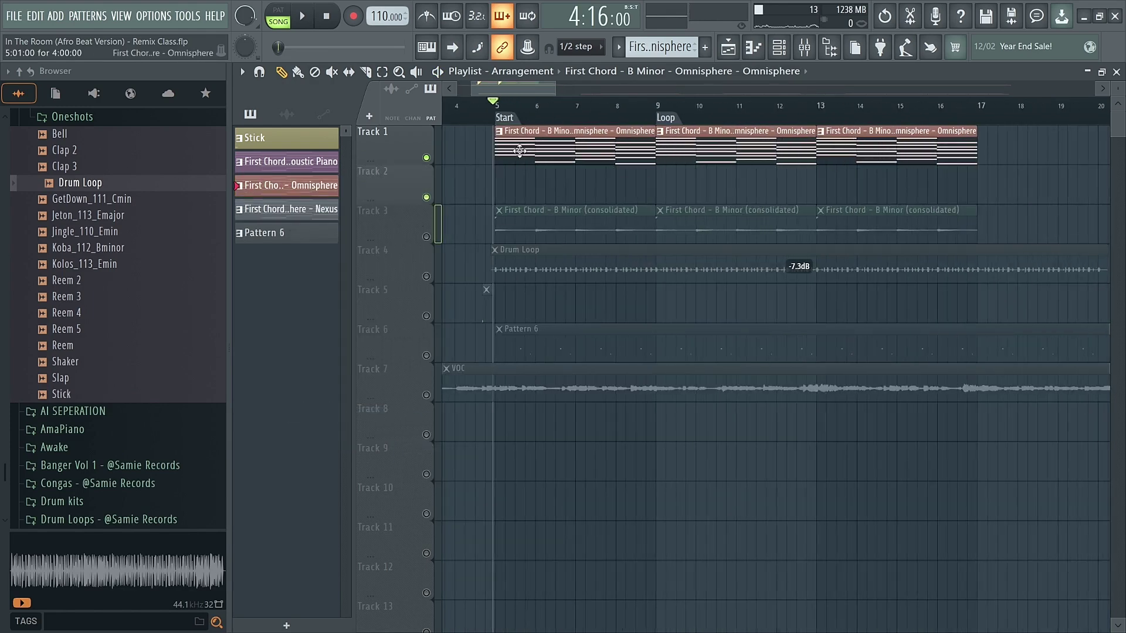
{"action": "left_click", "coordinate": [511, 170]}
{"action": "scroll", "coordinate": [491, 171], "scroll_direction": "up", "scroll_amount": 6}
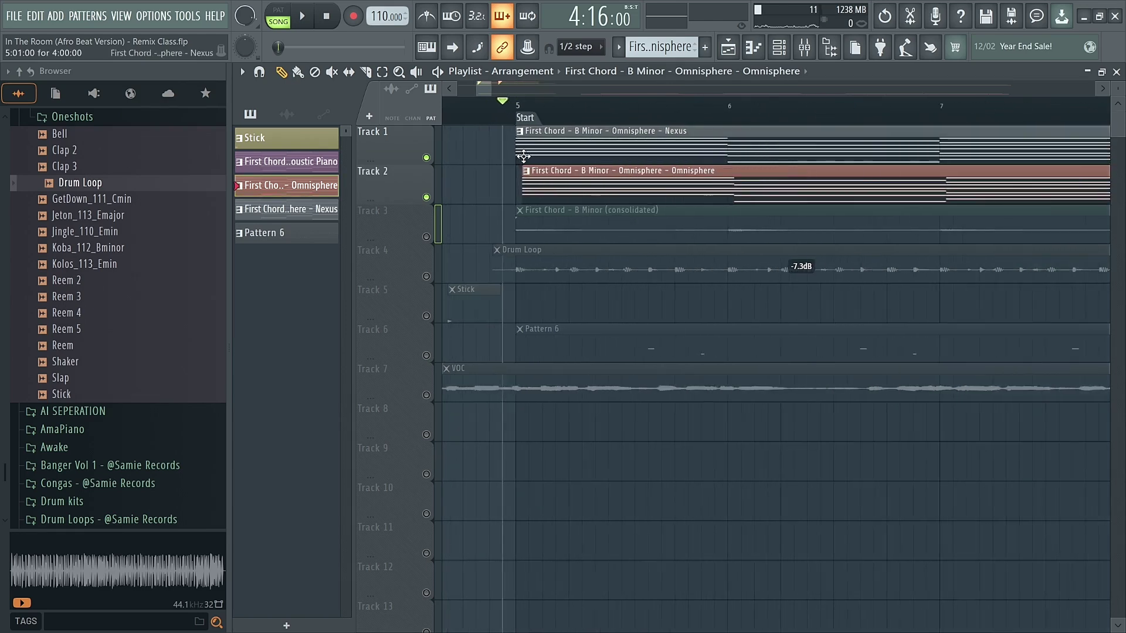
{"action": "scroll", "coordinate": [483, 231], "scroll_direction": "down", "scroll_amount": 6}
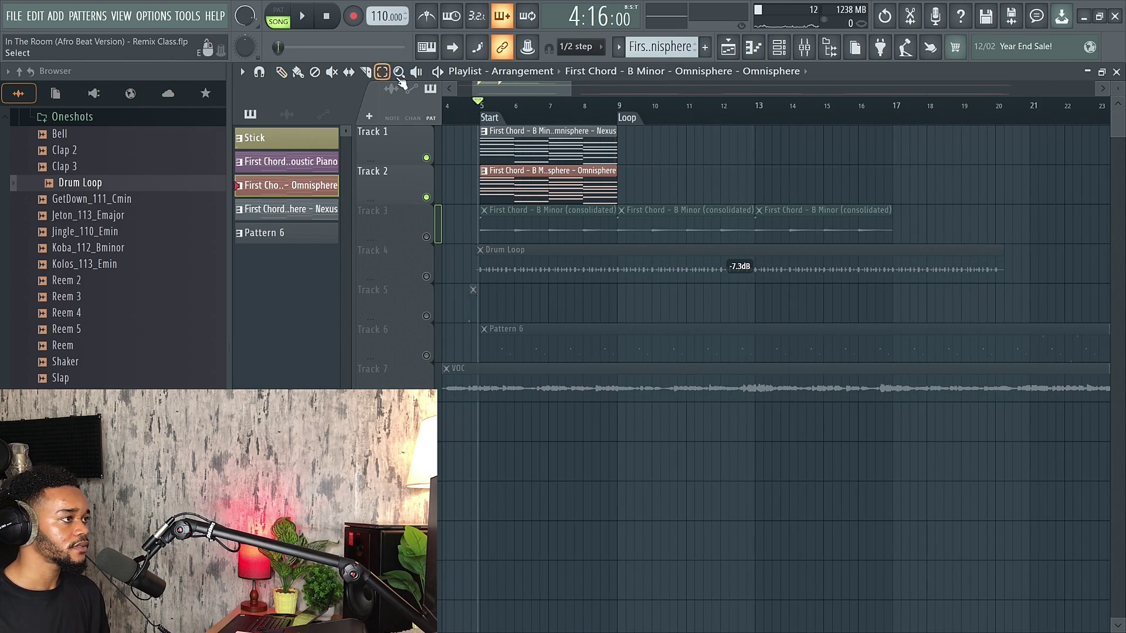
{"action": "left_click_drag", "start_coordinate": [624, 160], "coordinate": [560, 194]}
{"action": "key", "text": "ctrl+b"}
{"action": "key", "text": "ctrl+b"}
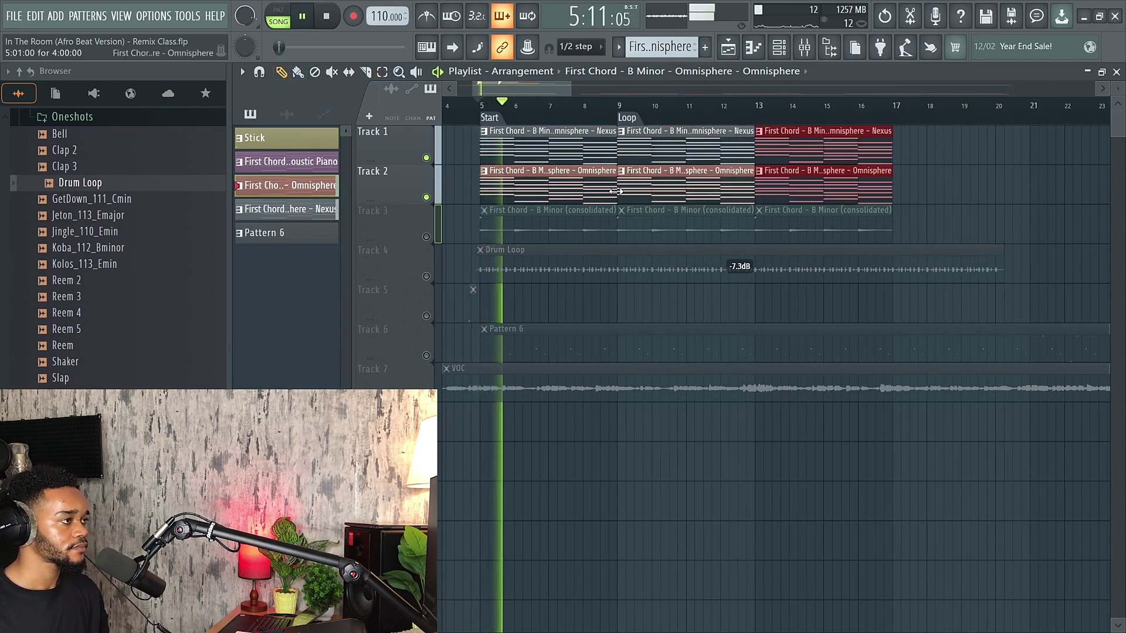
- Play the layered Nexus and Omnisphere chords, unmute the consolidated piano on Track 3, and review the channel rack volumes
{"action": "left_click", "coordinate": [781, 49]}
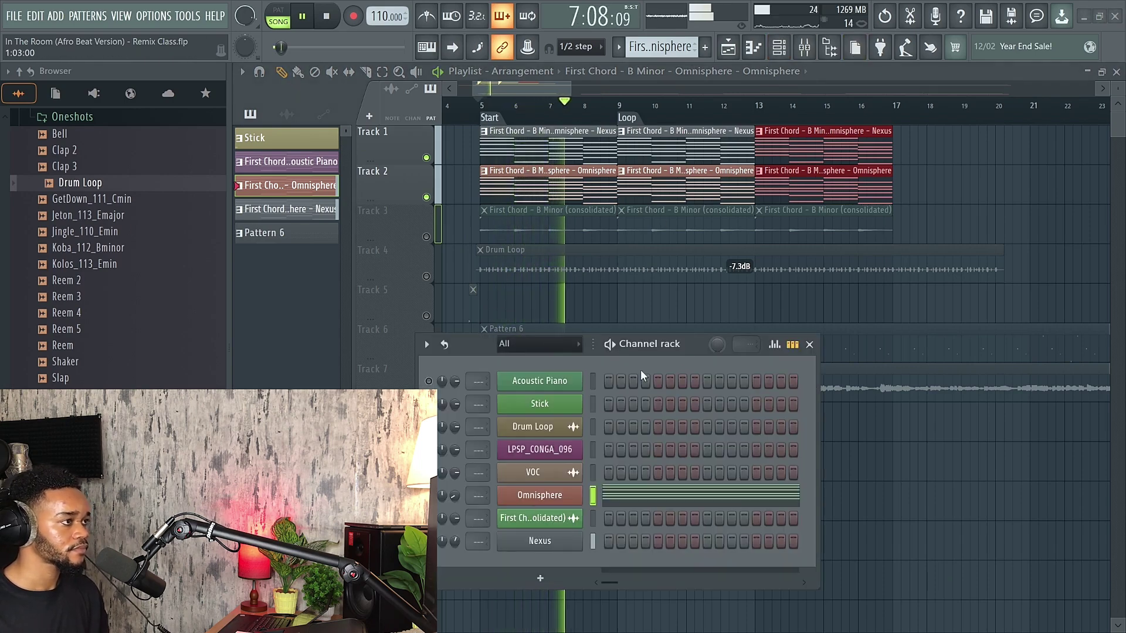
{"action": "left_click", "coordinate": [809, 345]}
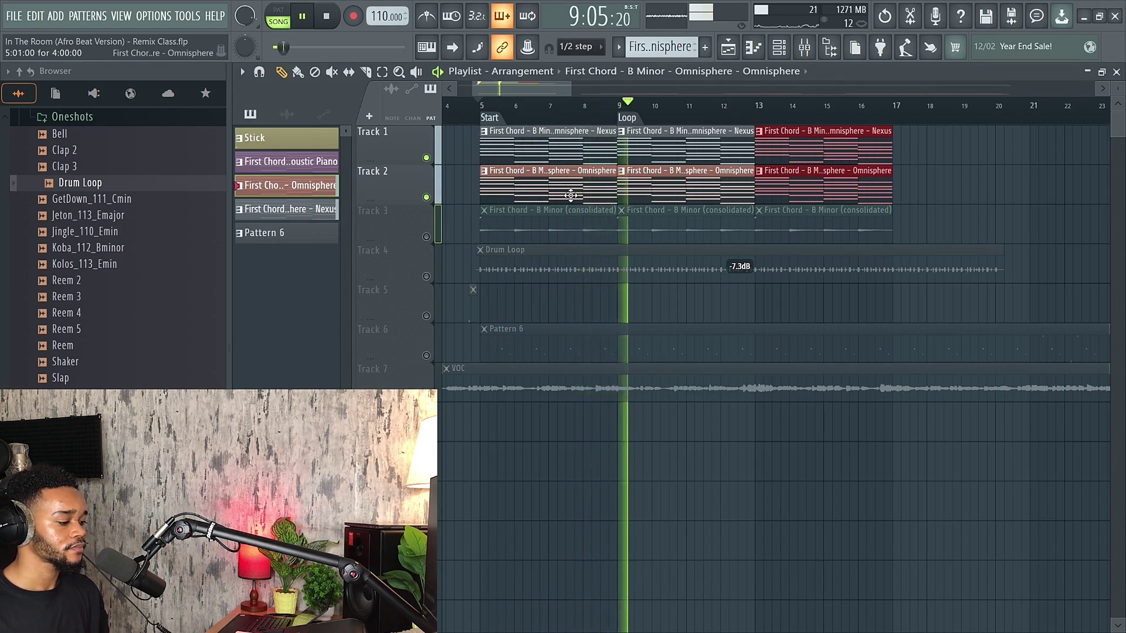
{"action": "left_click", "coordinate": [426, 237]}
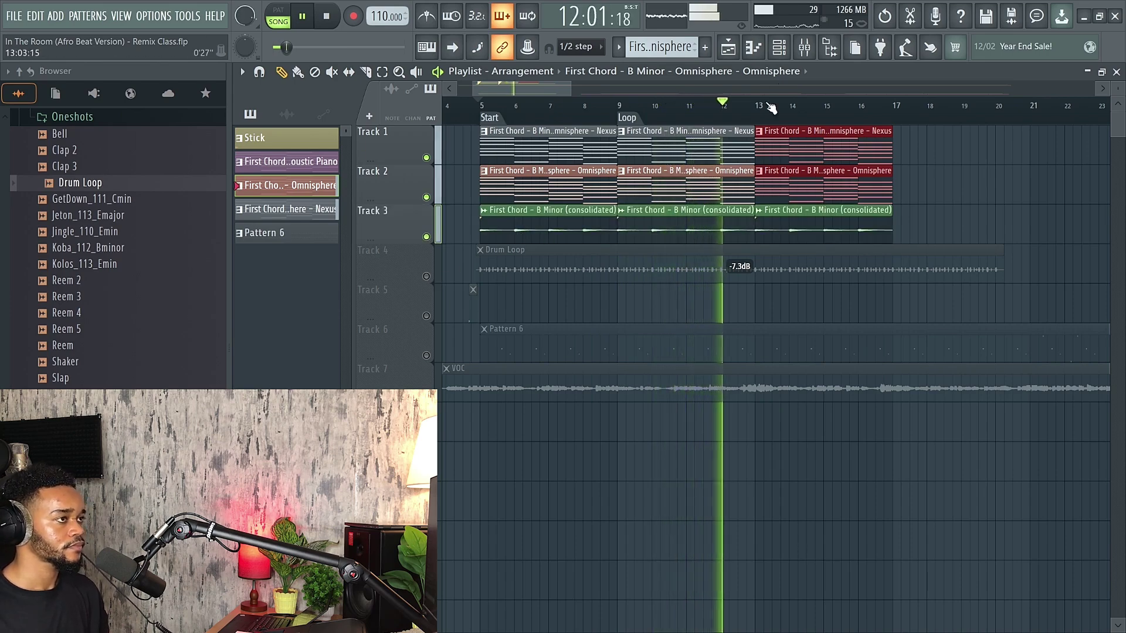
{"action": "left_click", "coordinate": [779, 47]}
{"action": "key", "text": "space"}
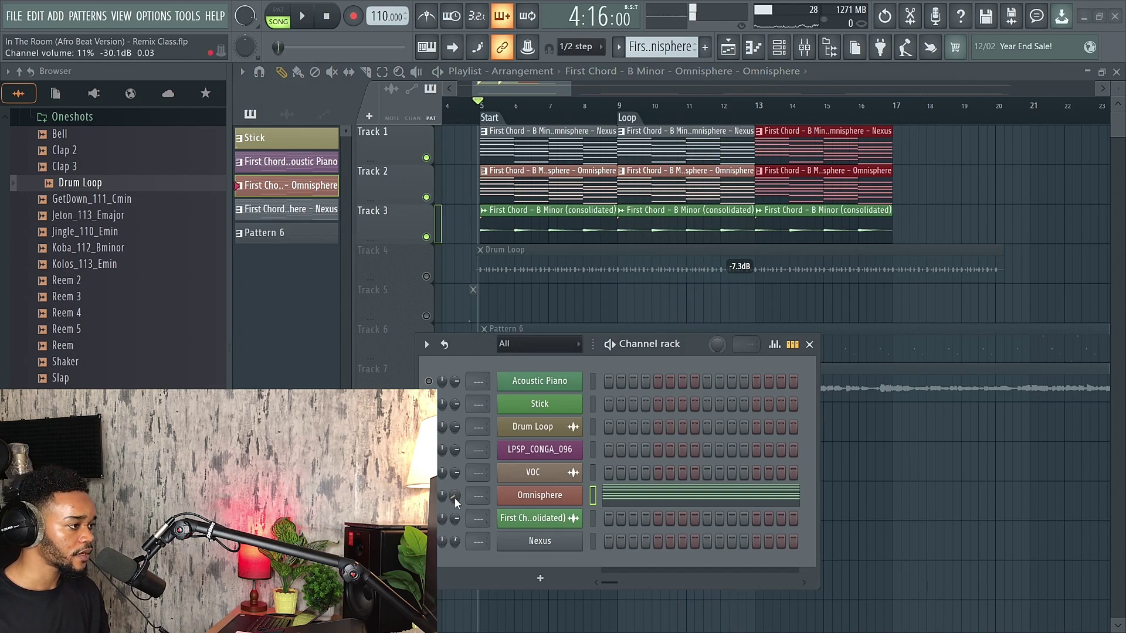
{"action": "key", "text": "space"}
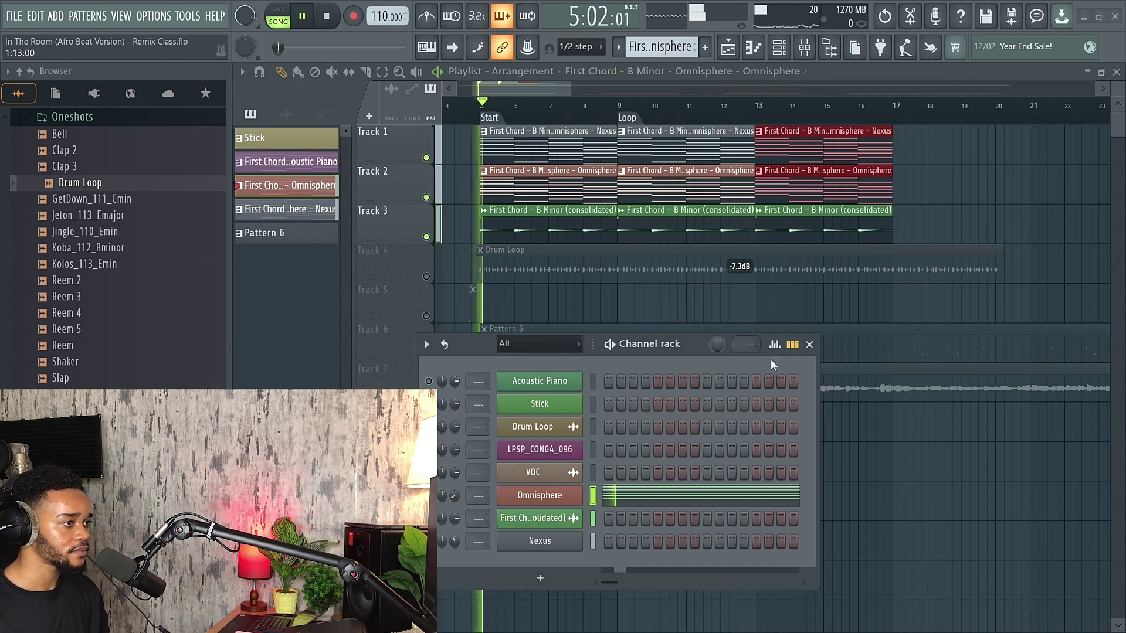
{"action": "left_click", "coordinate": [809, 344]}
- Unmute Tracks 4 to 7 during playback and lower the Drum Loop clip's gain to -8.4 dB
{"action": "left_click", "coordinate": [426, 276]}
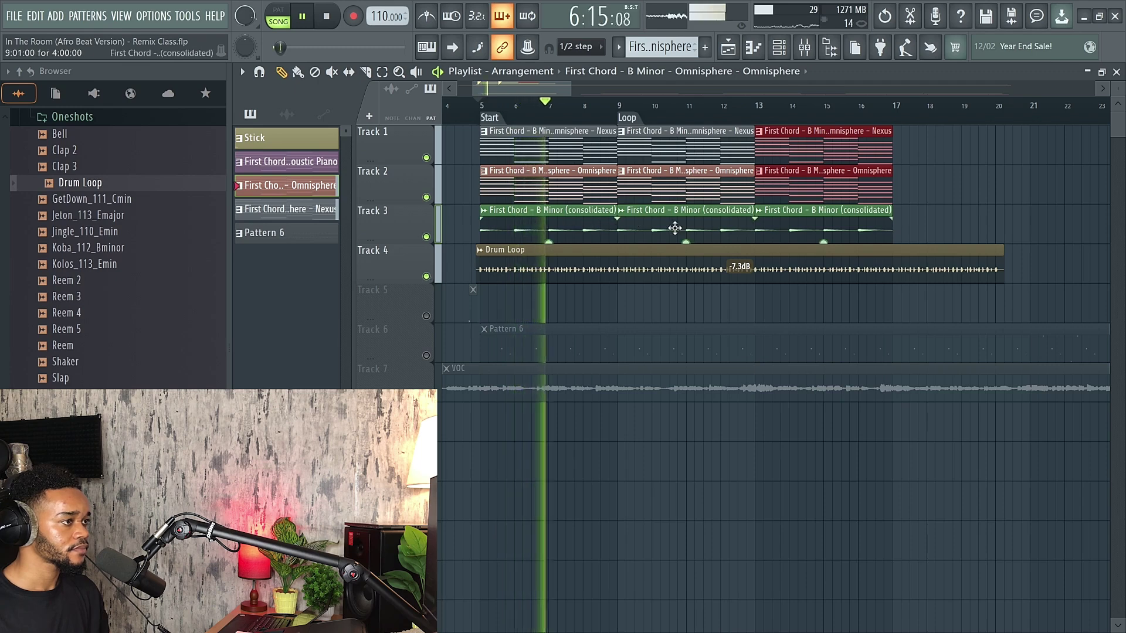
{"action": "left_click_drag", "start_coordinate": [741, 281], "coordinate": [741, 289]}
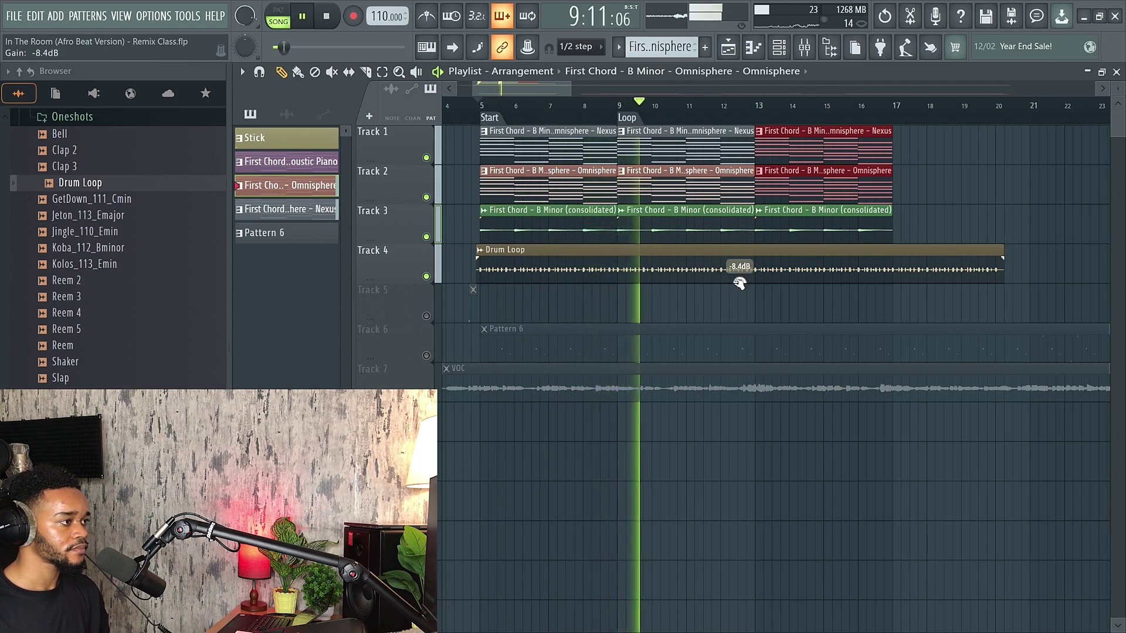
{"action": "left_click", "coordinate": [426, 355]}
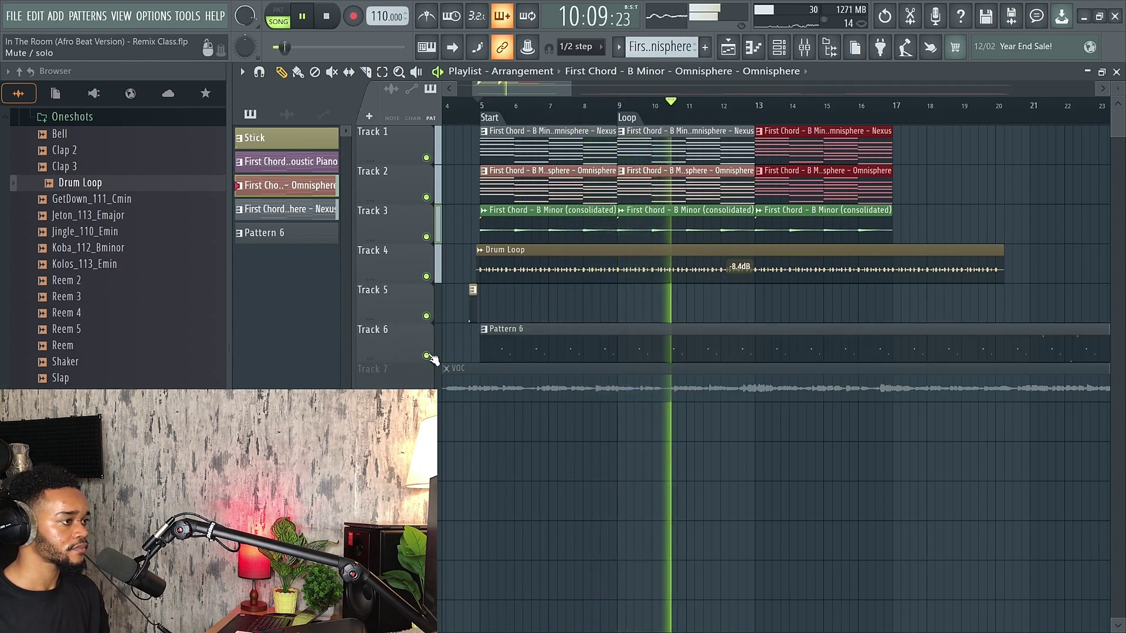
{"action": "left_click", "coordinate": [426, 395]}
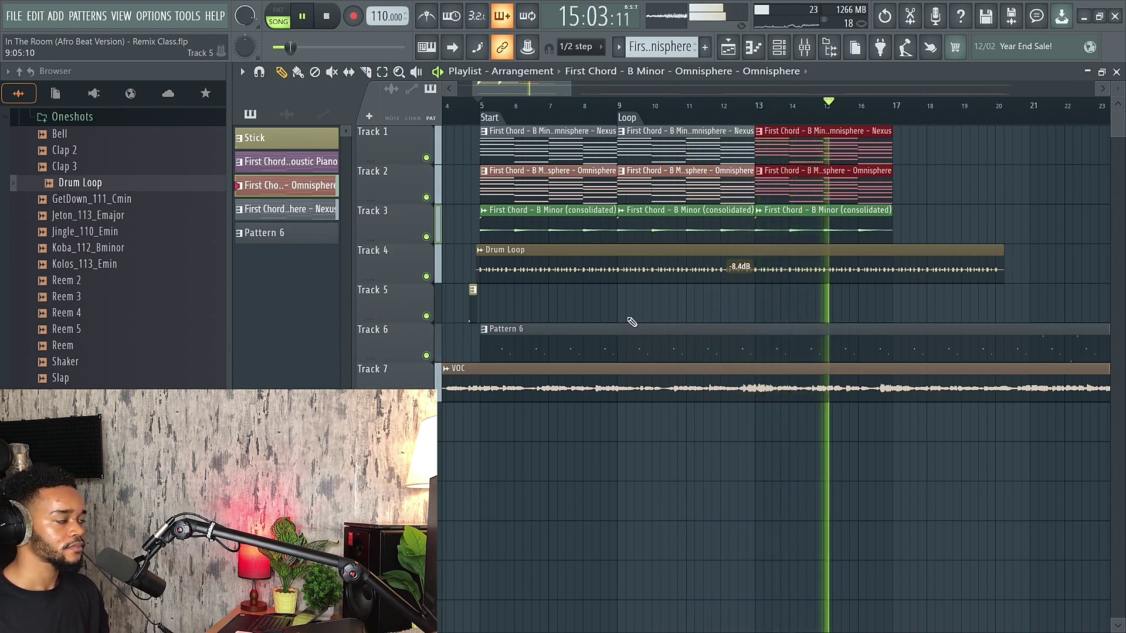
{"action": "key", "text": "space"}
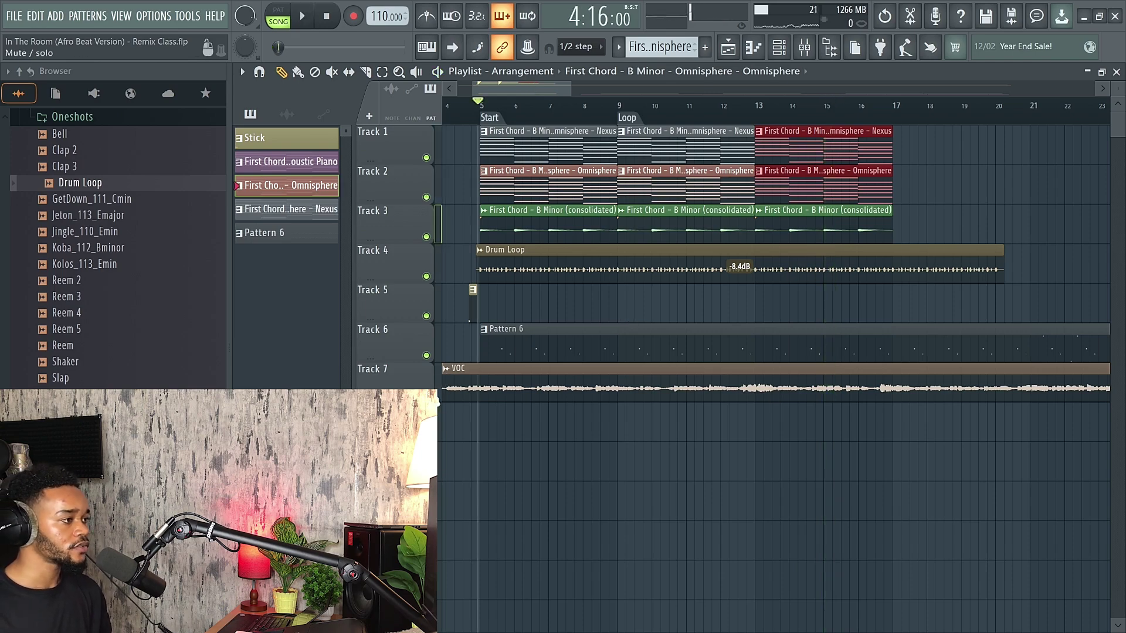
{"action": "left_click", "coordinate": [434, 397]}
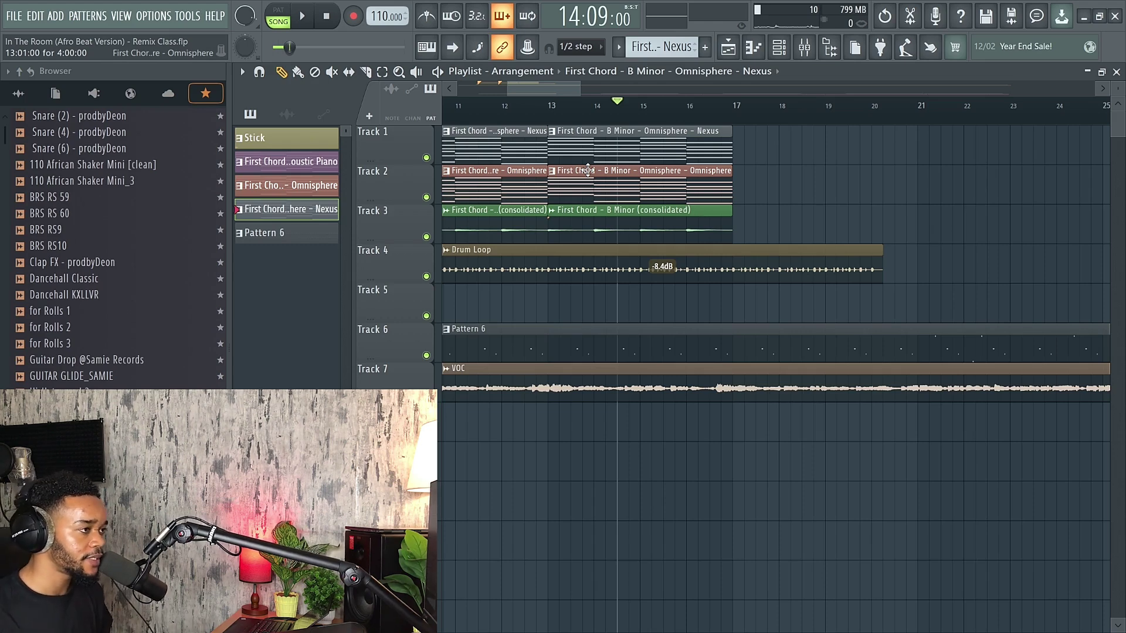
- Duplicate the last Nexus, Omnisphere and consolidated piano clips so the chords extend from bar 17 to bar 21
{"action": "scroll", "coordinate": [636, 156], "scroll_direction": "down", "scroll_amount": 3}
{"action": "left_click_drag", "start_coordinate": [610, 124], "coordinate": [668, 176]}
{"action": "key", "text": "ctrl+b"}
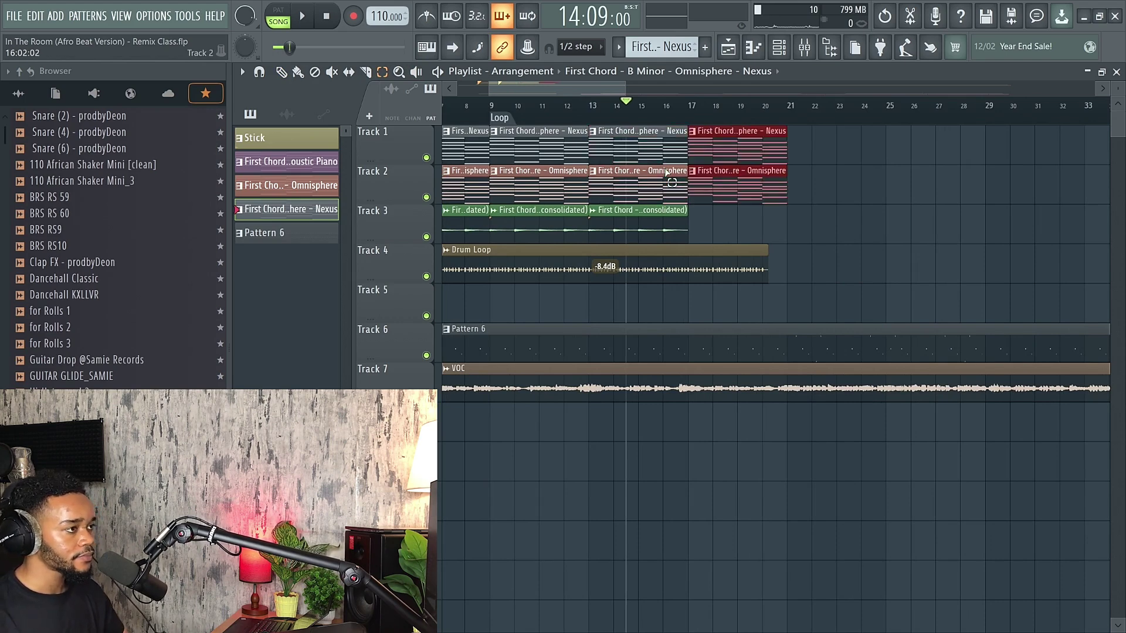
{"action": "left_click", "coordinate": [682, 216]}
{"action": "key", "text": "ctrl+b"}
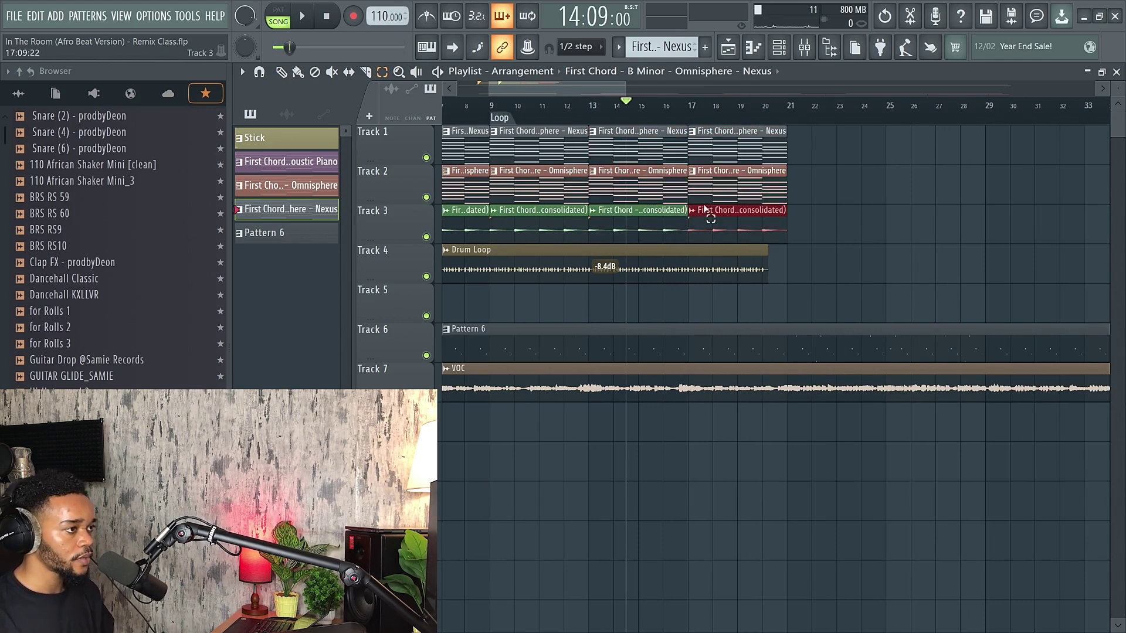
- Play the arrangement up to bar 21, comparing it with the VOC track muted and unmuted
{"action": "key", "text": "space"}
{"action": "left_click", "coordinate": [298, 73]}
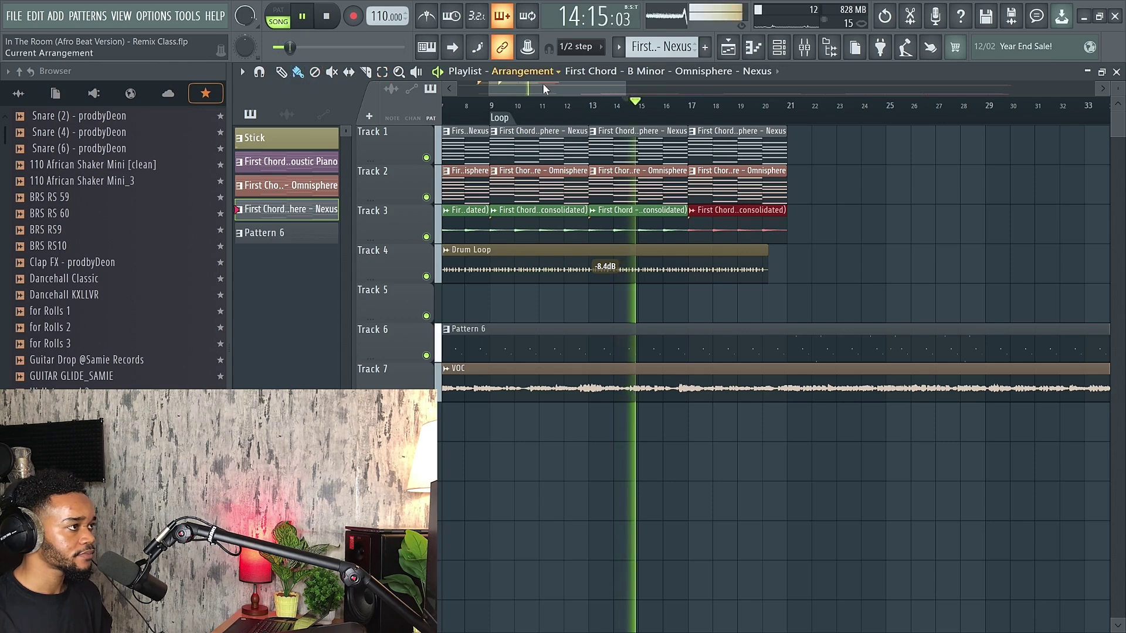
{"action": "left_click_drag", "start_coordinate": [565, 88], "coordinate": [589, 90]}
{"action": "left_click", "coordinate": [431, 388]}
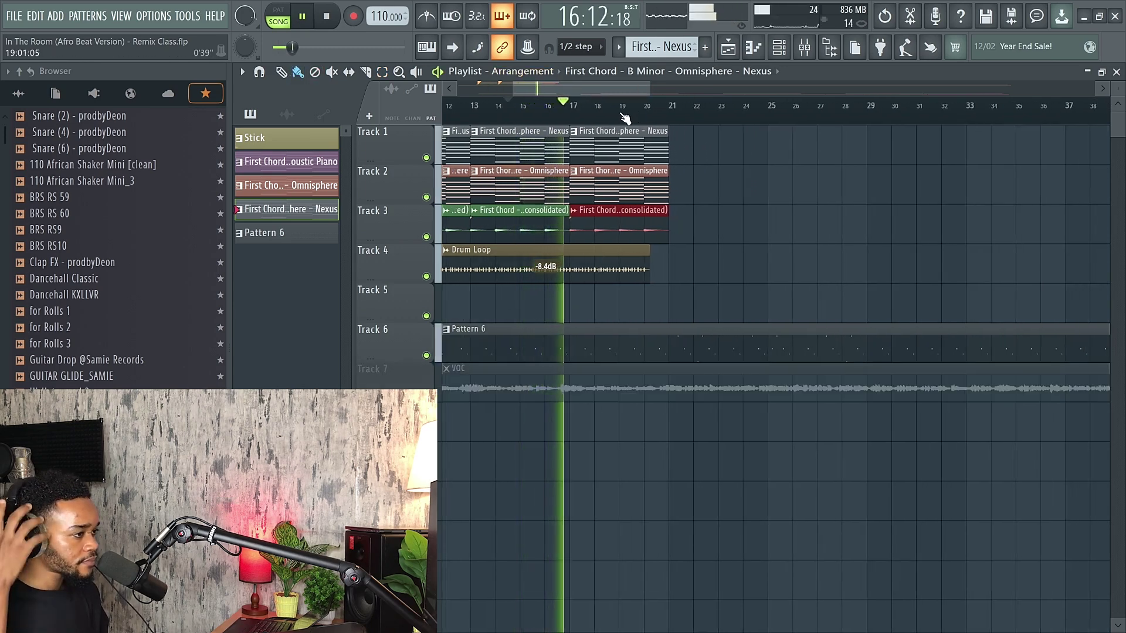
{"action": "scroll", "coordinate": [625, 117], "scroll_direction": "up", "scroll_amount": 2}
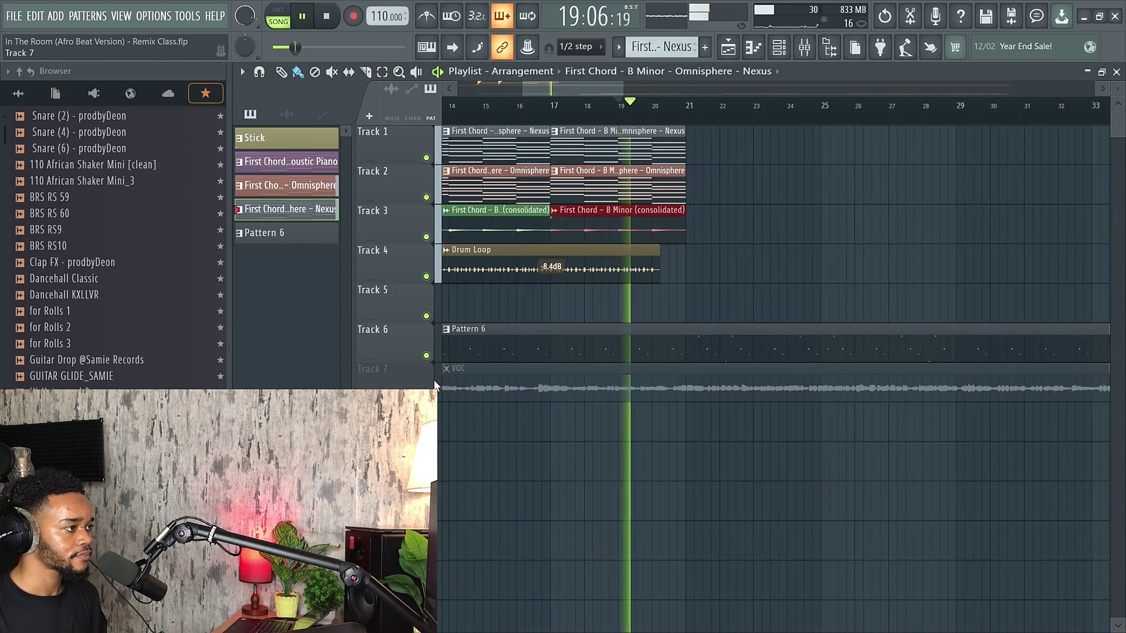
{"action": "left_click", "coordinate": [431, 388]}
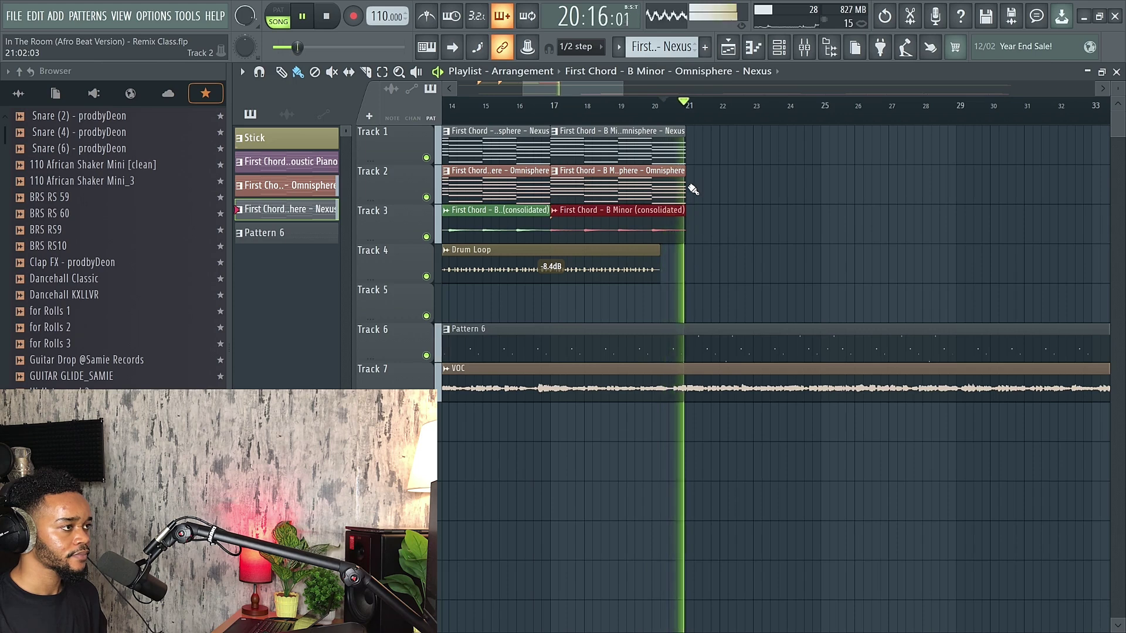
{"action": "key", "text": "space"}
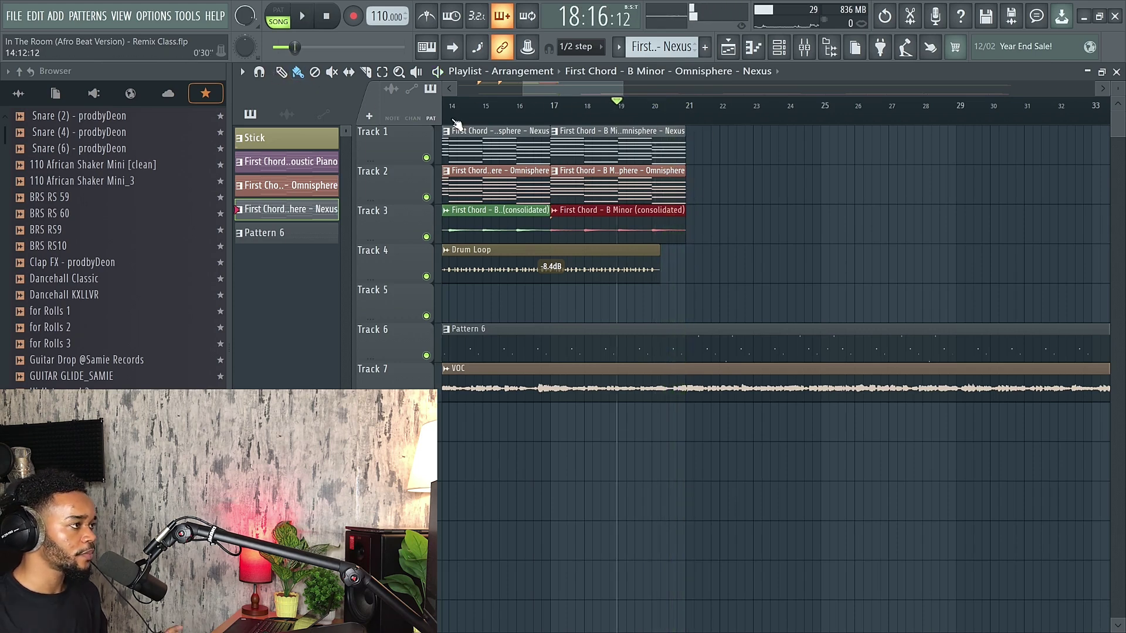
- Preview the BRS RS roll samples and place BRS RS9 on Track 5 just after the drum loop ends, at 20:06:00
{"action": "left_click", "coordinate": [68, 199]}
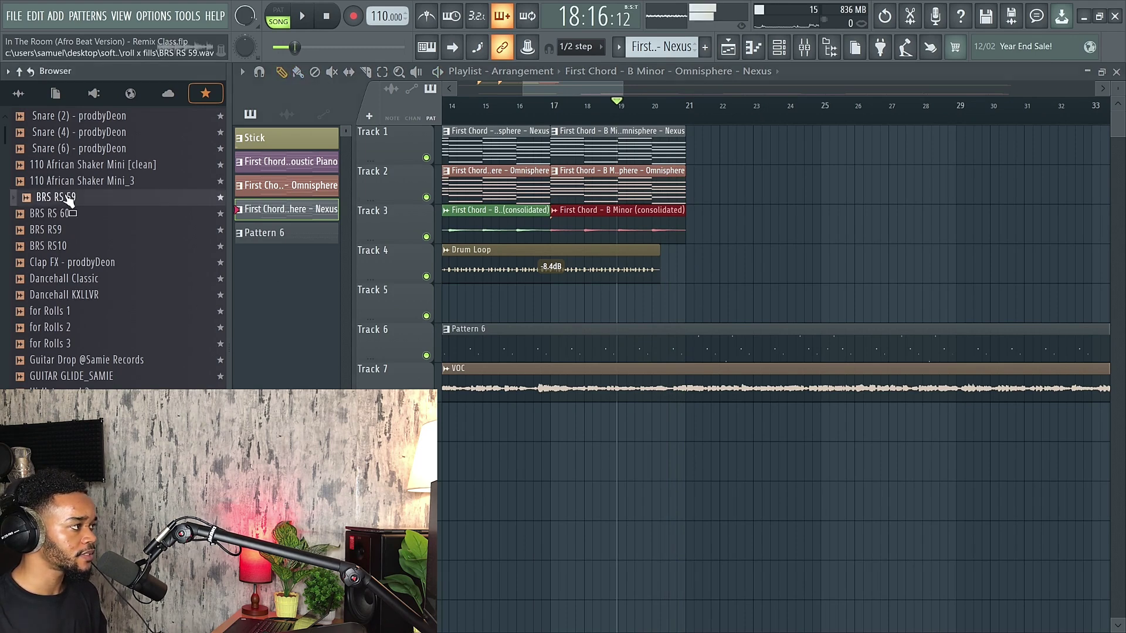
{"action": "left_click", "coordinate": [66, 216]}
{"action": "left_click", "coordinate": [63, 234]}
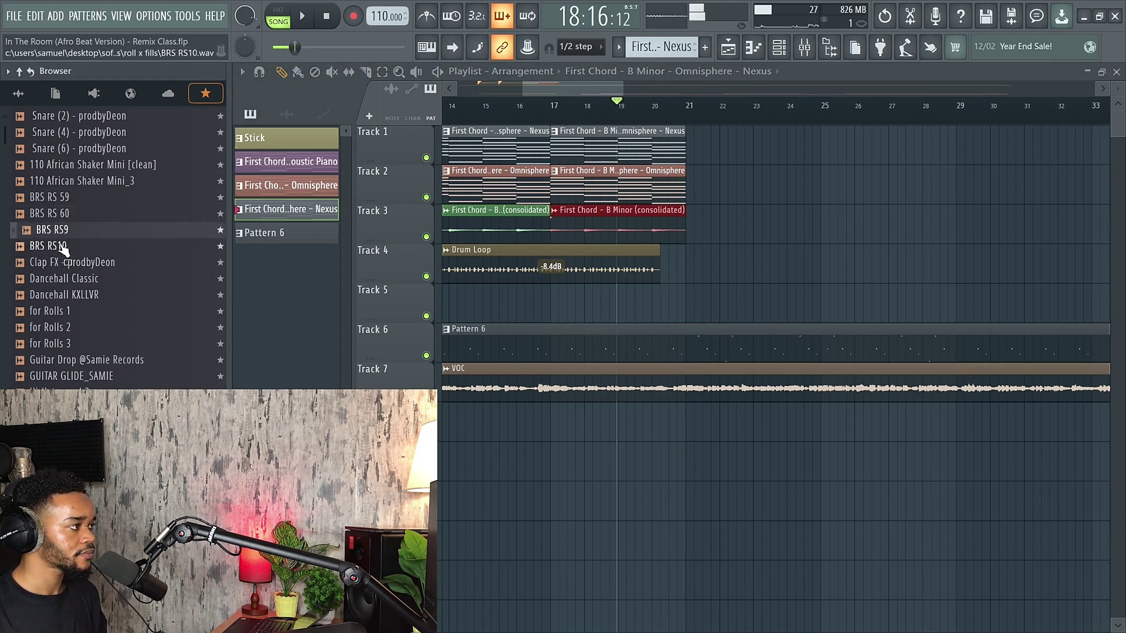
{"action": "left_click_drag", "start_coordinate": [64, 232], "coordinate": [508, 256]}
{"action": "left_click_drag", "start_coordinate": [655, 302], "coordinate": [679, 297]}
- Play the section from about bar 19 to check the BRS RS9 fill against the end of the drum loop
{"action": "key", "text": "space"}
{"action": "scroll", "coordinate": [662, 300], "scroll_direction": "up", "scroll_amount": 3}
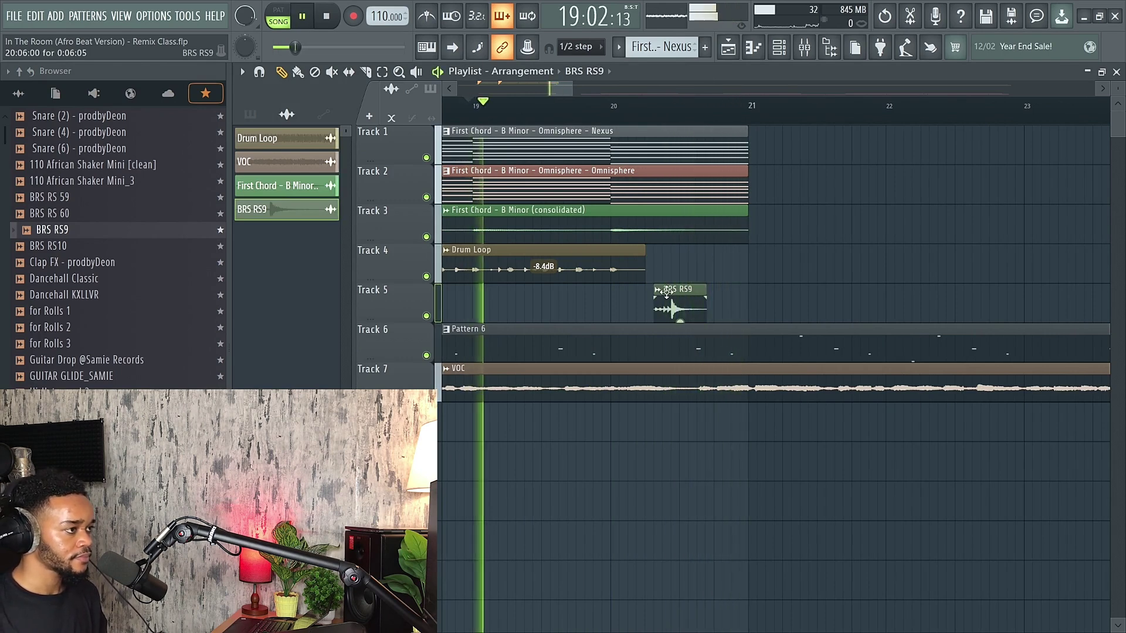
{"action": "scroll", "coordinate": [675, 294], "scroll_direction": "up", "scroll_amount": 3}
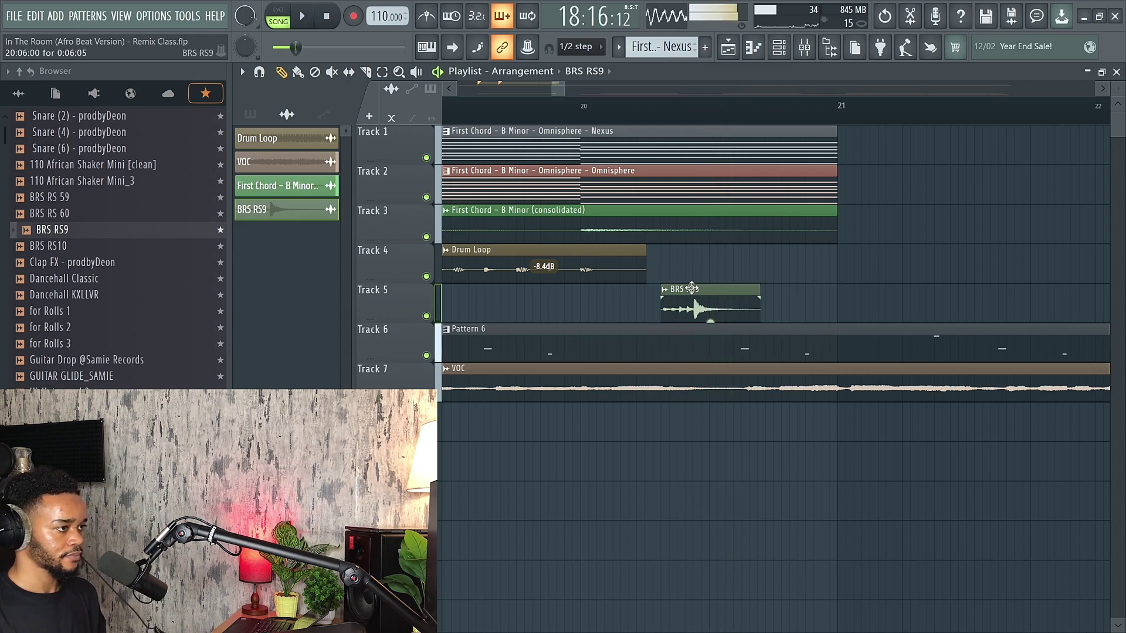
{"action": "scroll", "coordinate": [615, 228], "scroll_direction": "down", "scroll_amount": 4}
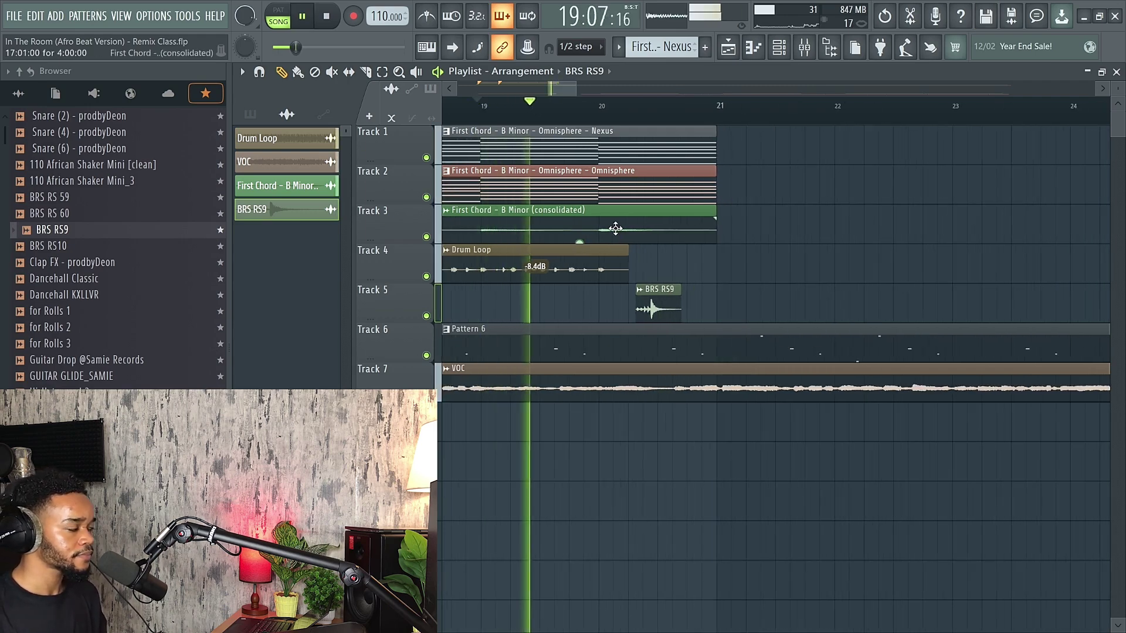
{"action": "key", "text": "space"}
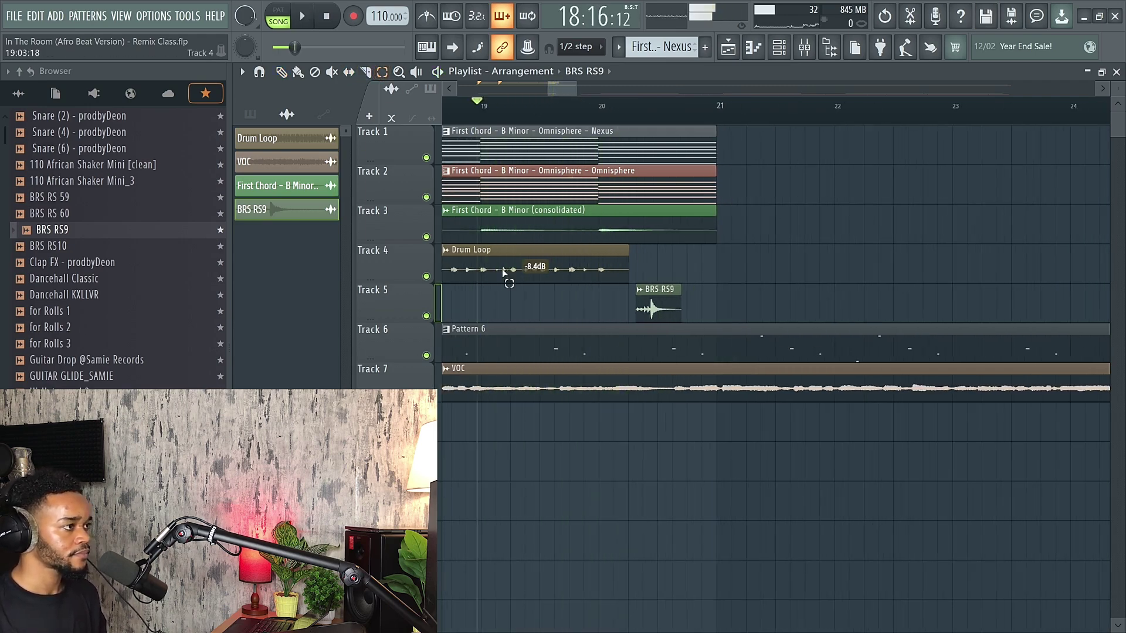
- Duplicate the Drum Loop clip on Track 4 so the beat continues past bar 20
{"action": "left_click", "coordinate": [667, 309]}
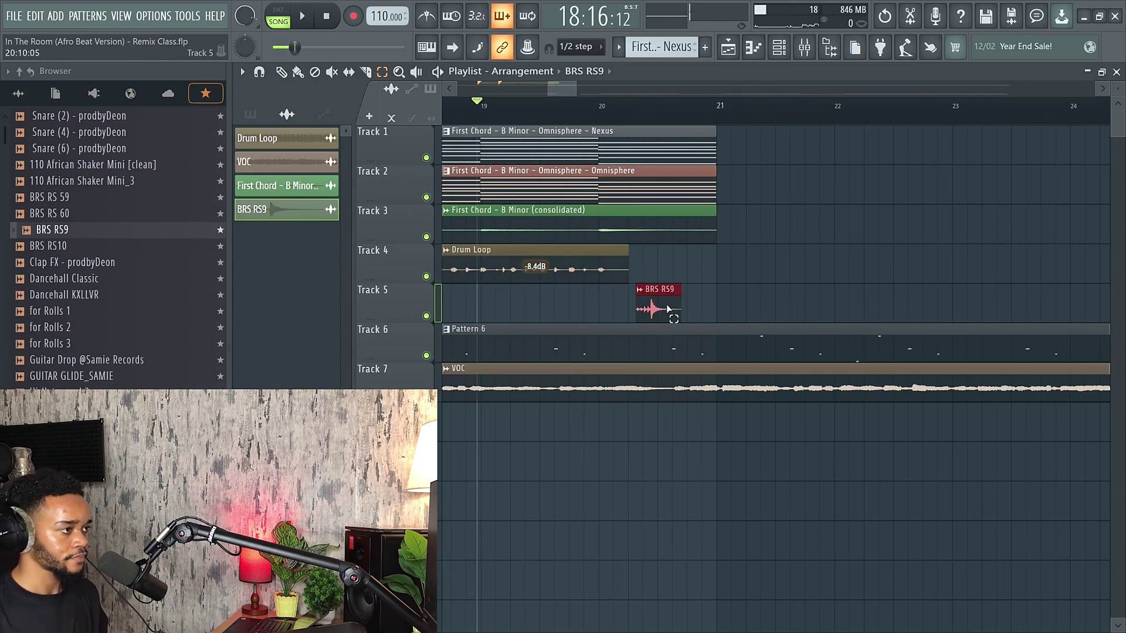
{"action": "left_click", "coordinate": [593, 282]}
{"action": "key", "text": "ctrl+b"}
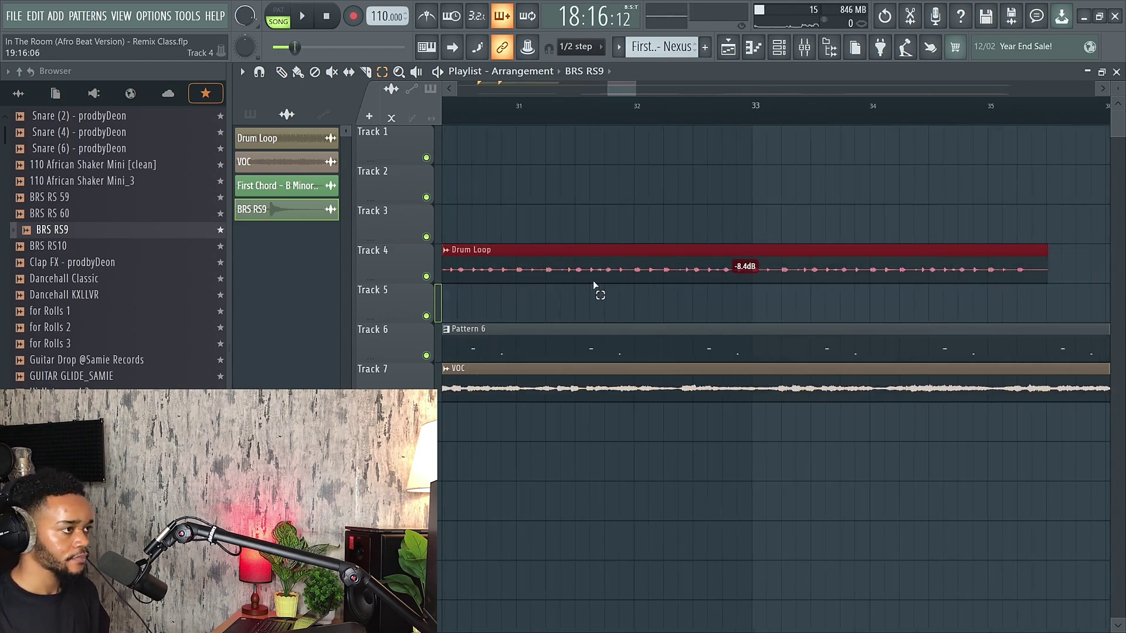
- Move the BRS RS9 clip up to Track 4 and the Drum Loop copy down to Track 5, starting at 20:04:15
{"action": "scroll", "coordinate": [645, 179], "scroll_direction": "down", "scroll_amount": 9}
{"action": "scroll", "coordinate": [453, 280], "scroll_direction": "up", "scroll_amount": 8}
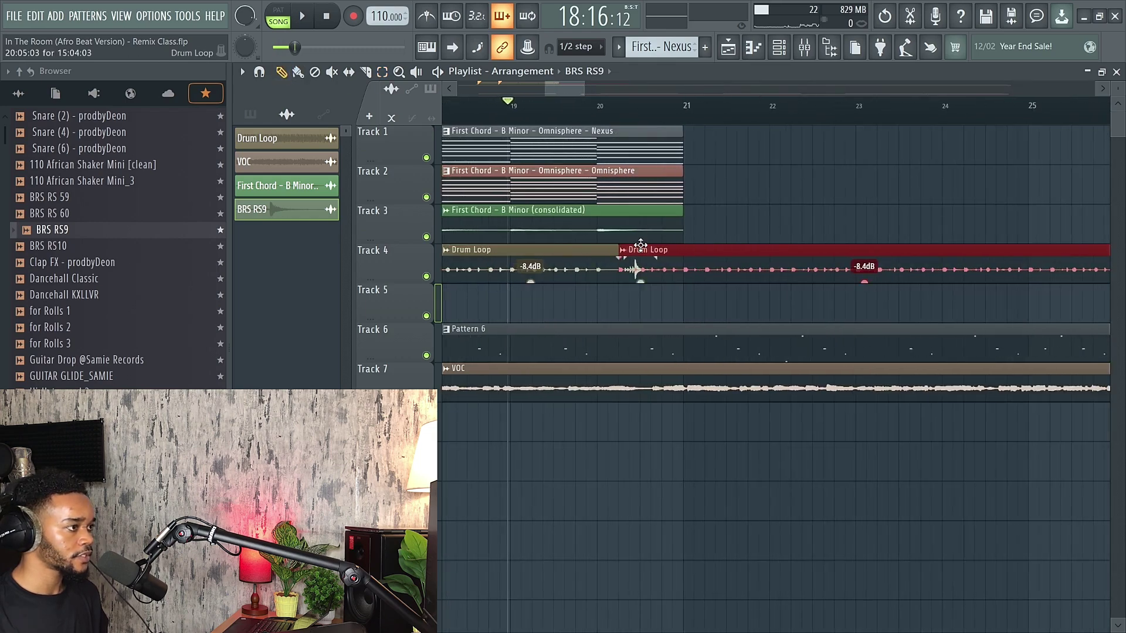
{"action": "left_click_drag", "start_coordinate": [641, 245], "coordinate": [667, 292]}
{"action": "scroll", "coordinate": [667, 292], "scroll_direction": "up", "scroll_amount": 4}
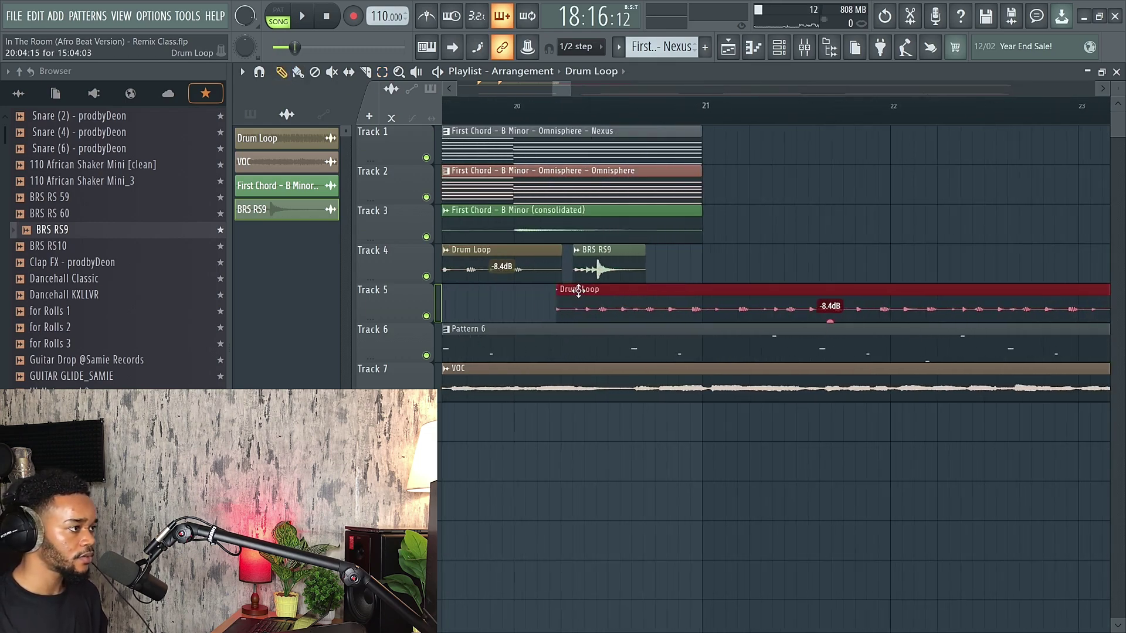
- Align the Track 5 Drum Loop to start at bar 20 and trim the Track 4 Drum Loop to end there
{"action": "scroll", "coordinate": [543, 291], "scroll_direction": "up", "scroll_amount": 4}
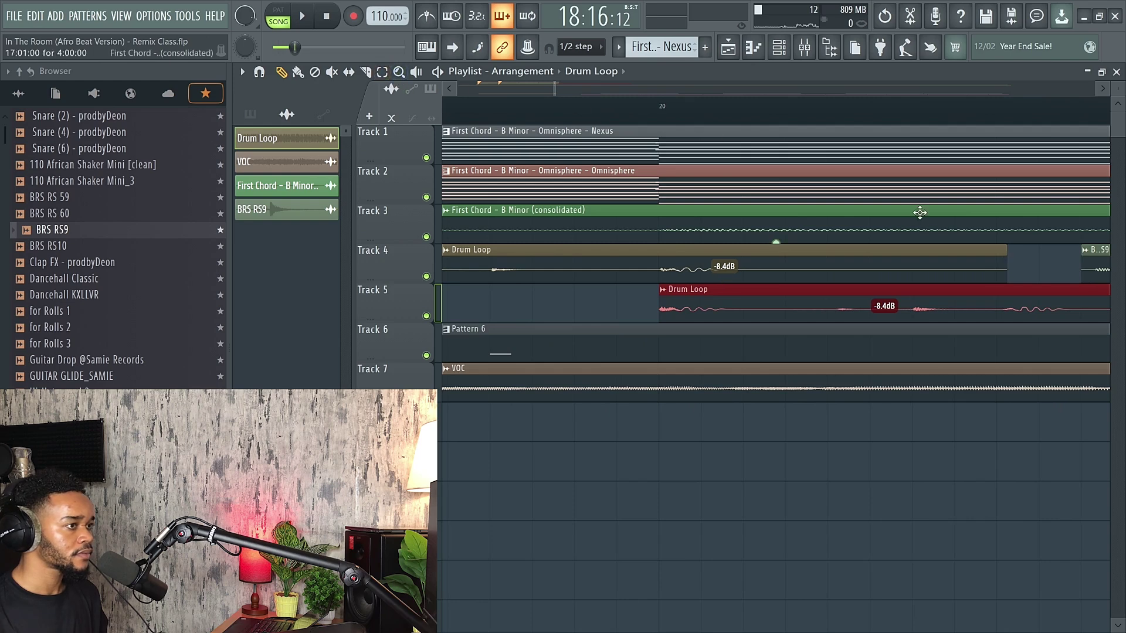
{"action": "left_click_drag", "start_coordinate": [999, 256], "coordinate": [656, 259]}
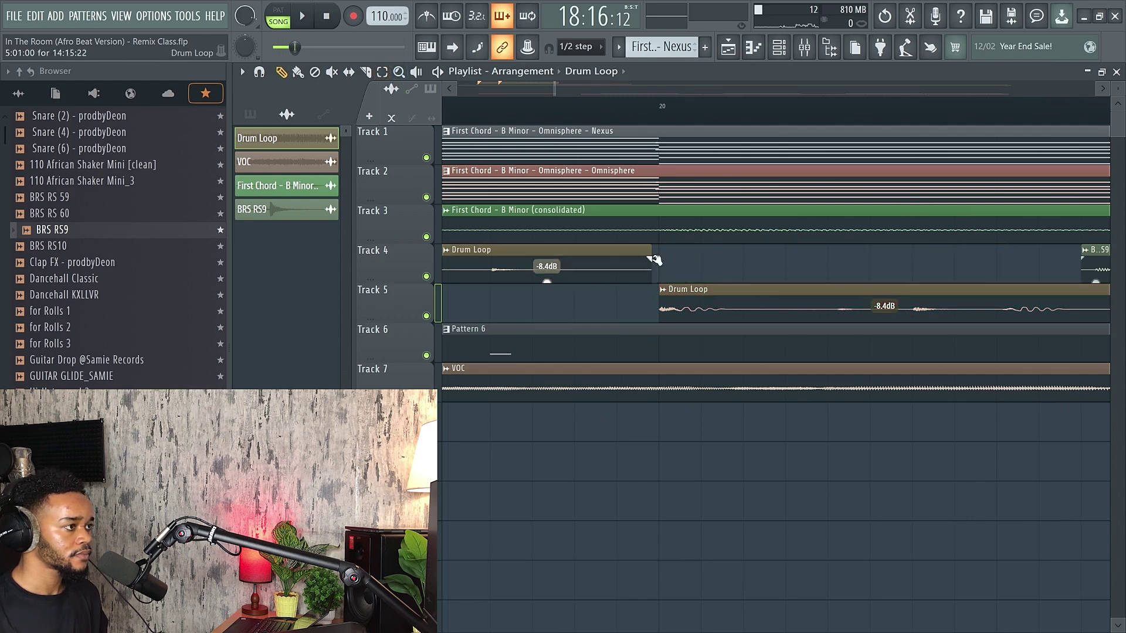
{"action": "key", "text": "space"}
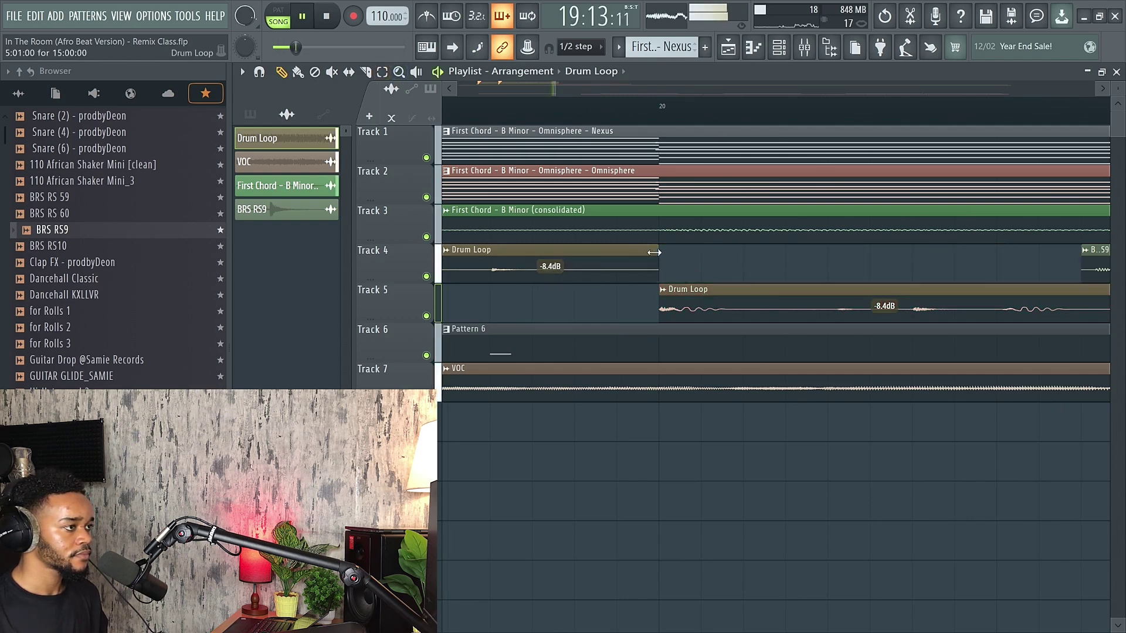
{"action": "scroll", "coordinate": [581, 259], "scroll_direction": "down", "scroll_amount": 8}
{"action": "key", "text": "space"}
{"action": "key", "text": "space"}
- Mute the Drum Loop copy on Track 5
{"action": "left_click", "coordinate": [331, 72]}
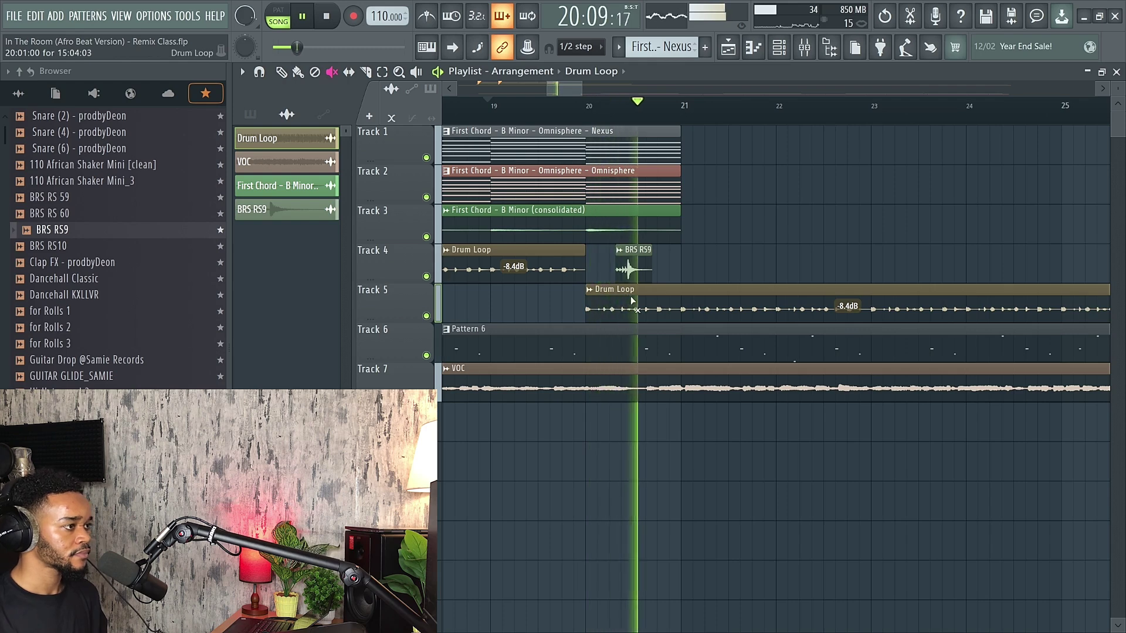
{"action": "key", "text": "space"}
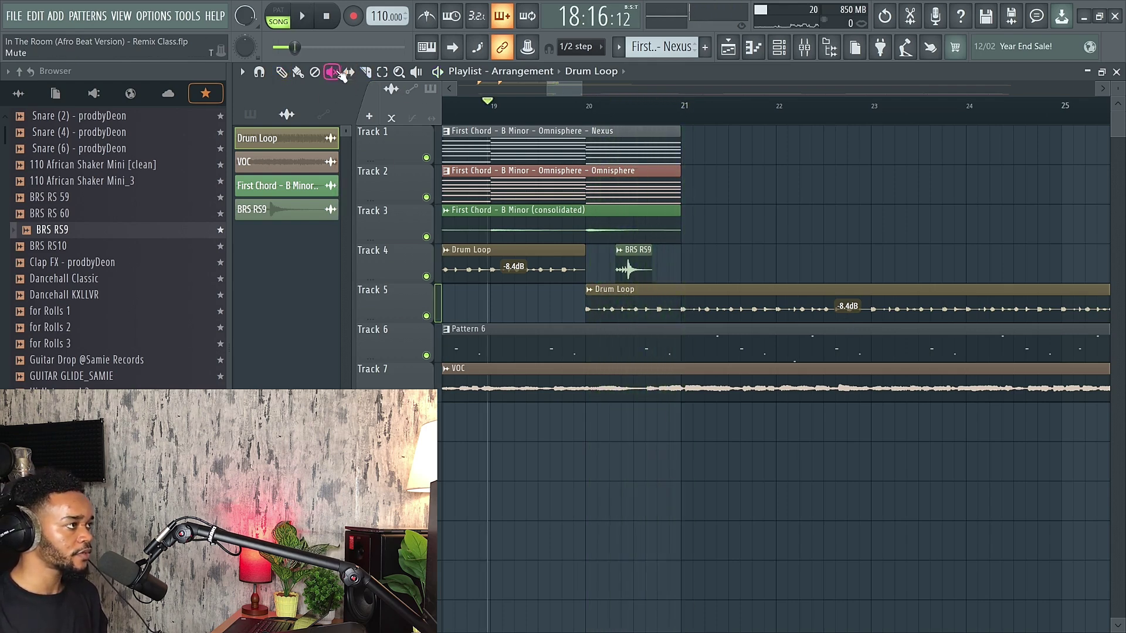
{"action": "left_click", "coordinate": [627, 303]}
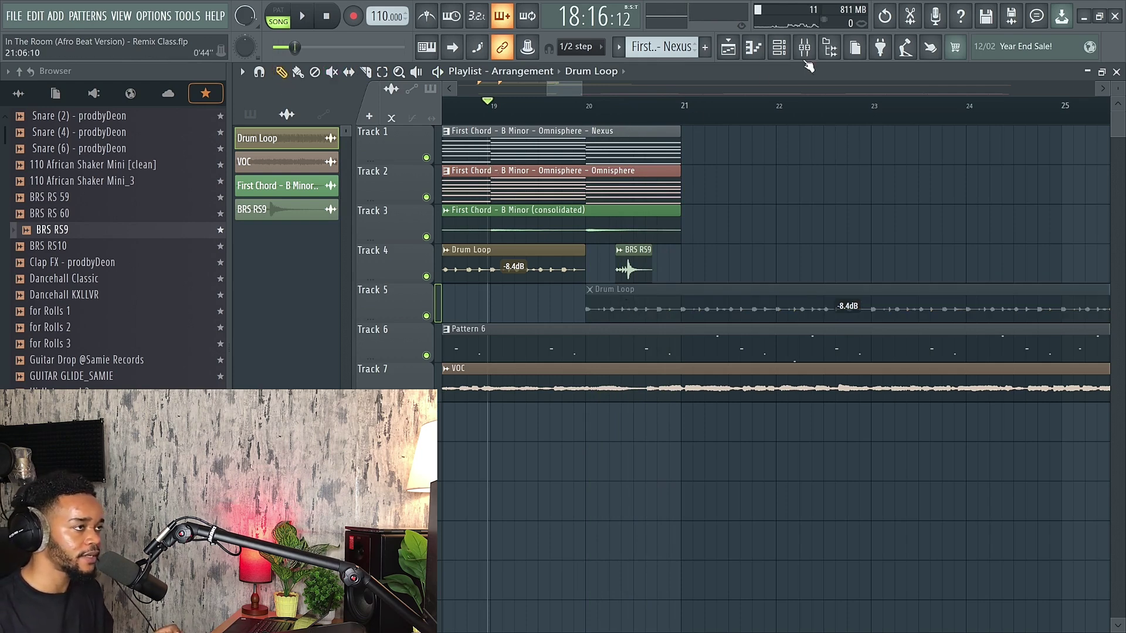
- Add a MODO BASS instrument channel to the project
{"action": "left_click", "coordinate": [369, 116]}
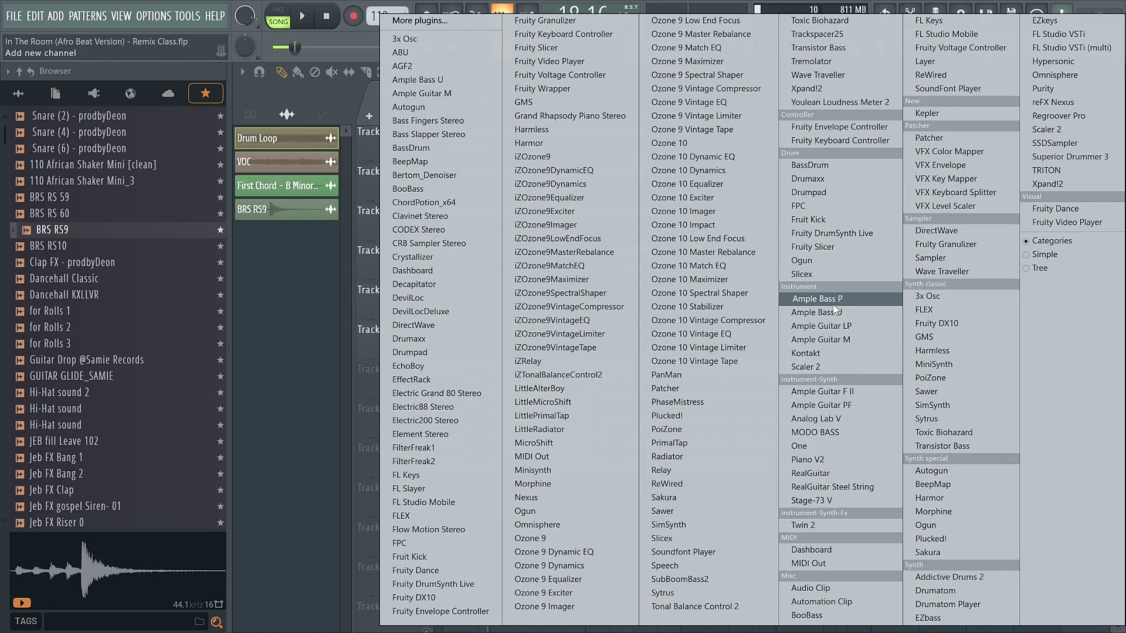
{"action": "key", "text": "m"}
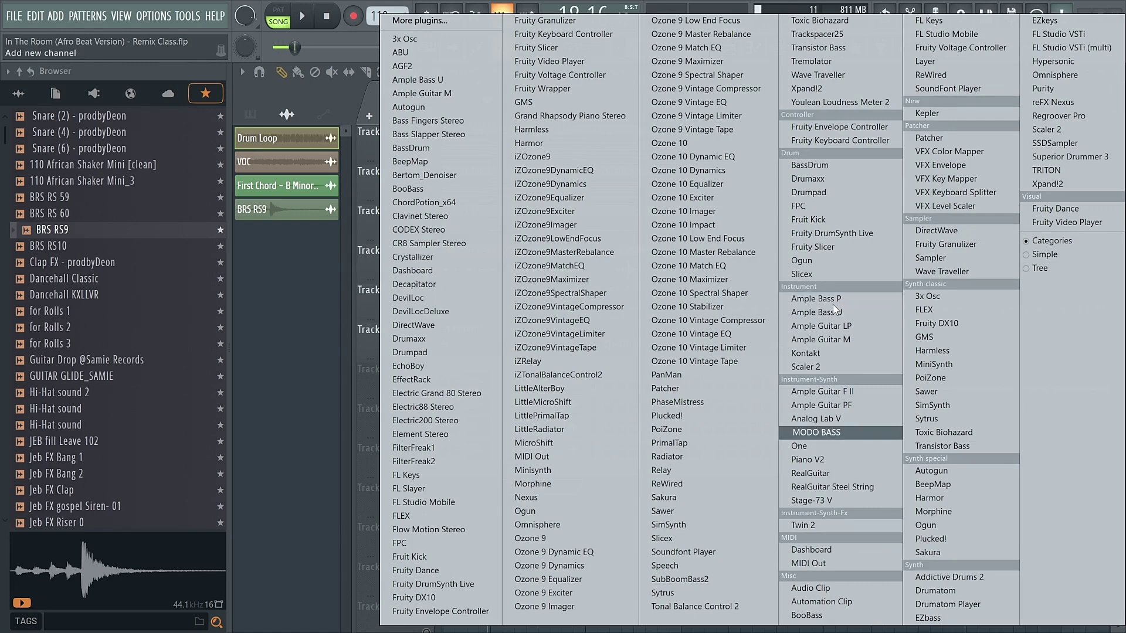
{"action": "key", "text": "Return"}
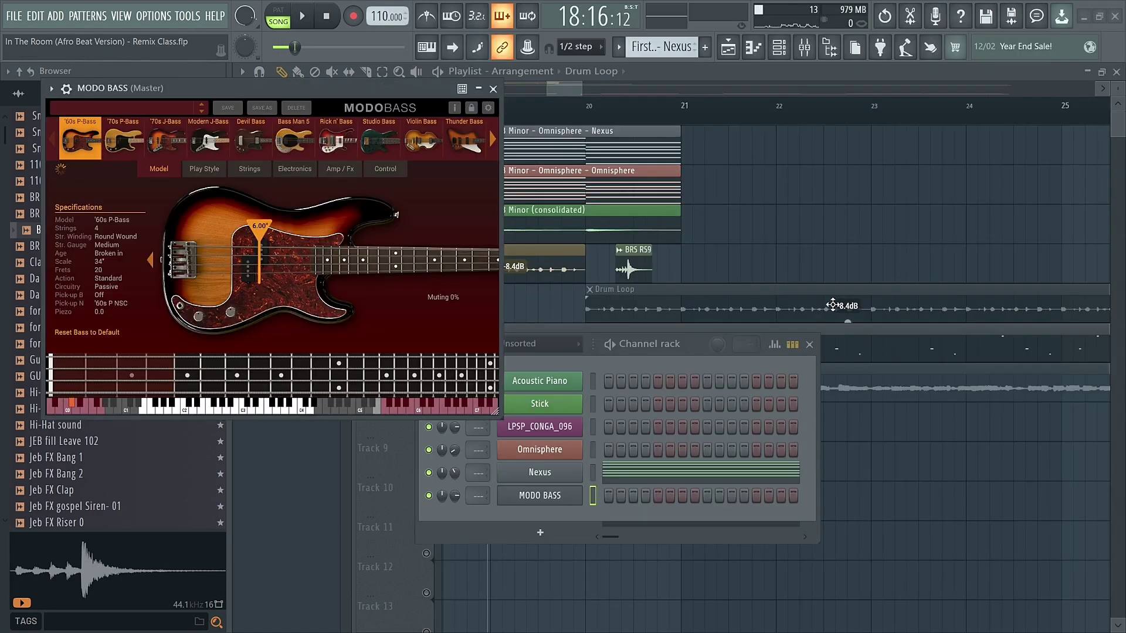
- Audition the '70s P-Bass and Modern J-Bass models in MODO BASS, then choose '60s P-Bass and close the plugin
{"action": "left_click_drag", "start_coordinate": [273, 100], "coordinate": [383, 110]}
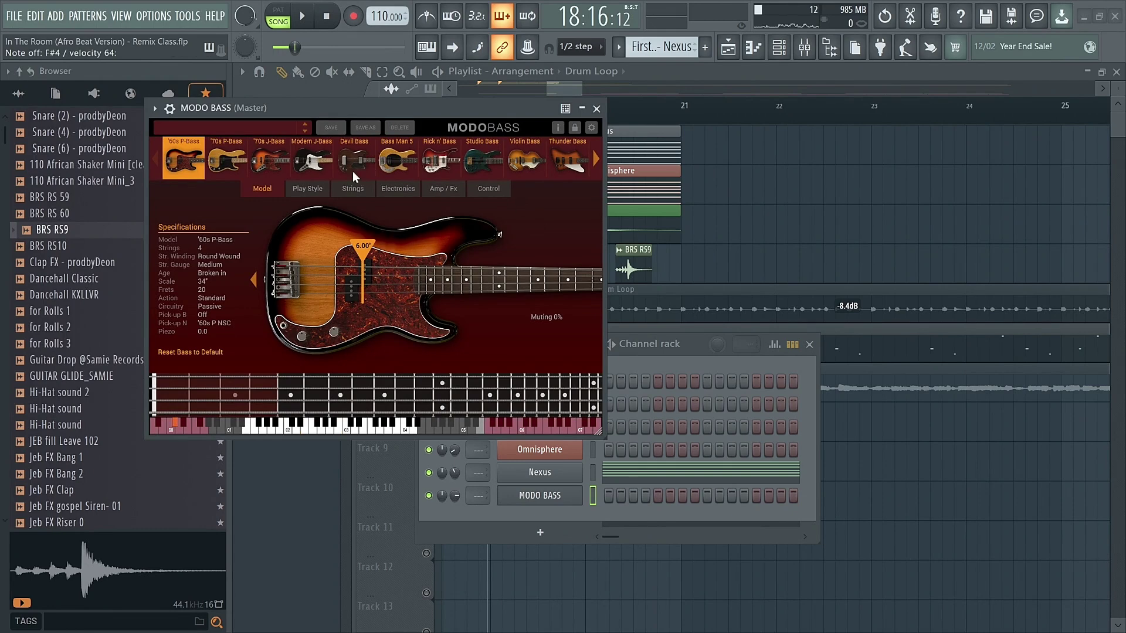
{"action": "left_click", "coordinate": [238, 160]}
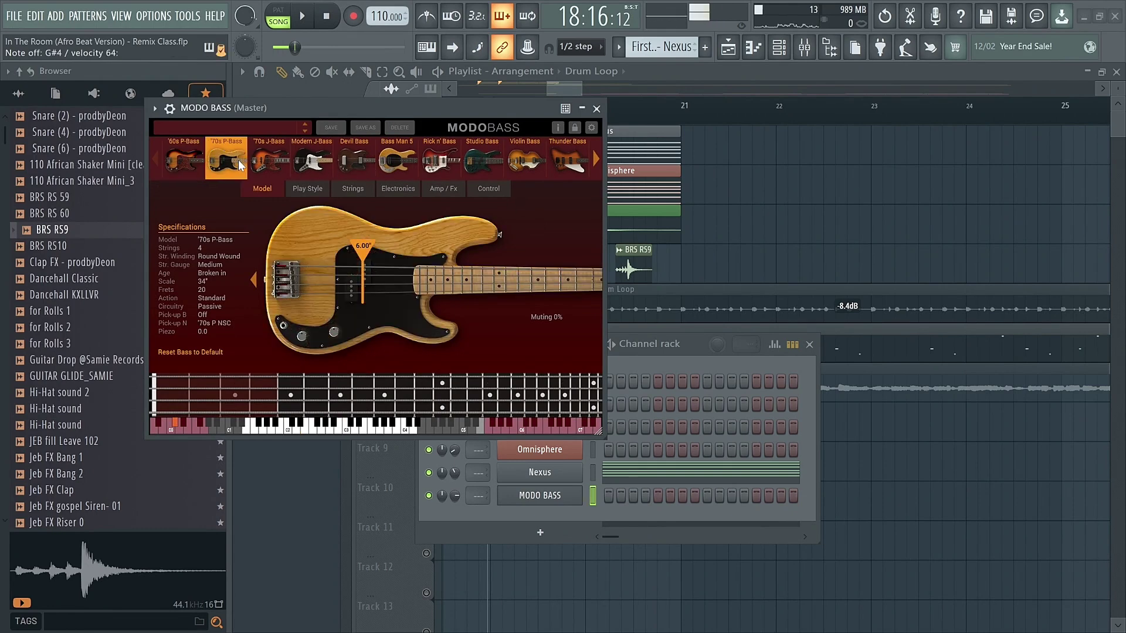
{"action": "left_click", "coordinate": [309, 163]}
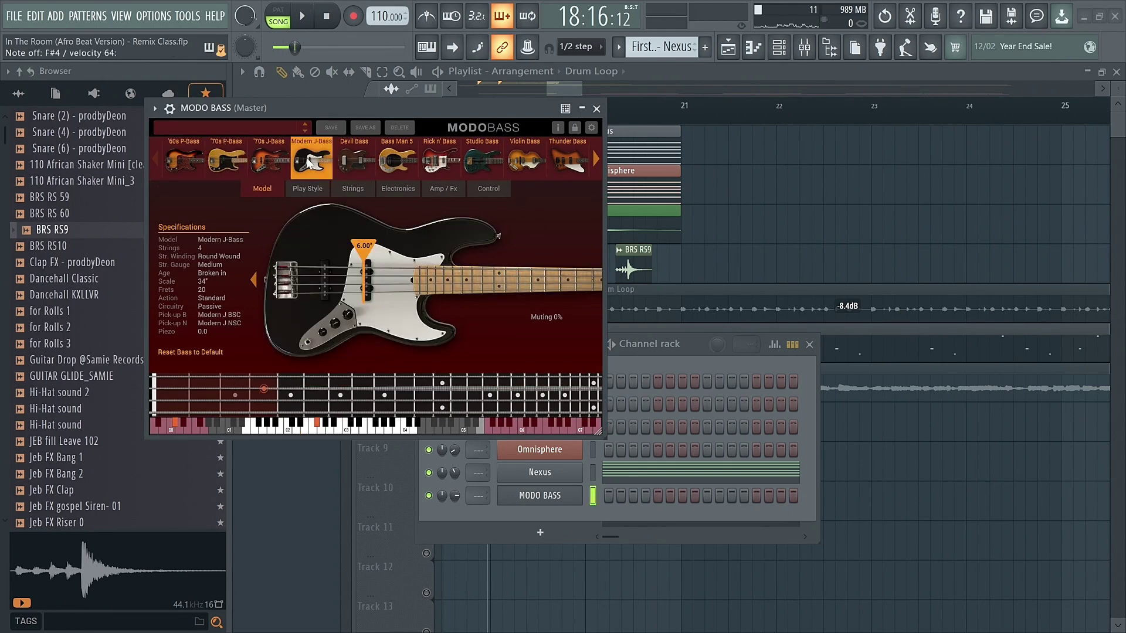
{"action": "left_click", "coordinate": [195, 163]}
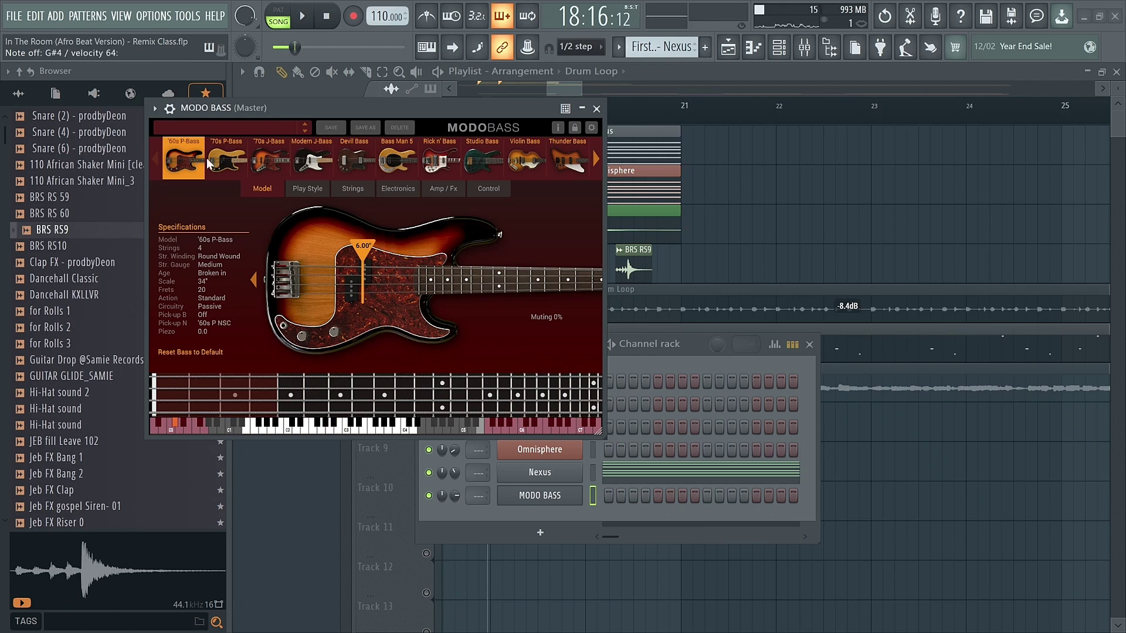
{"action": "left_click", "coordinate": [596, 108]}
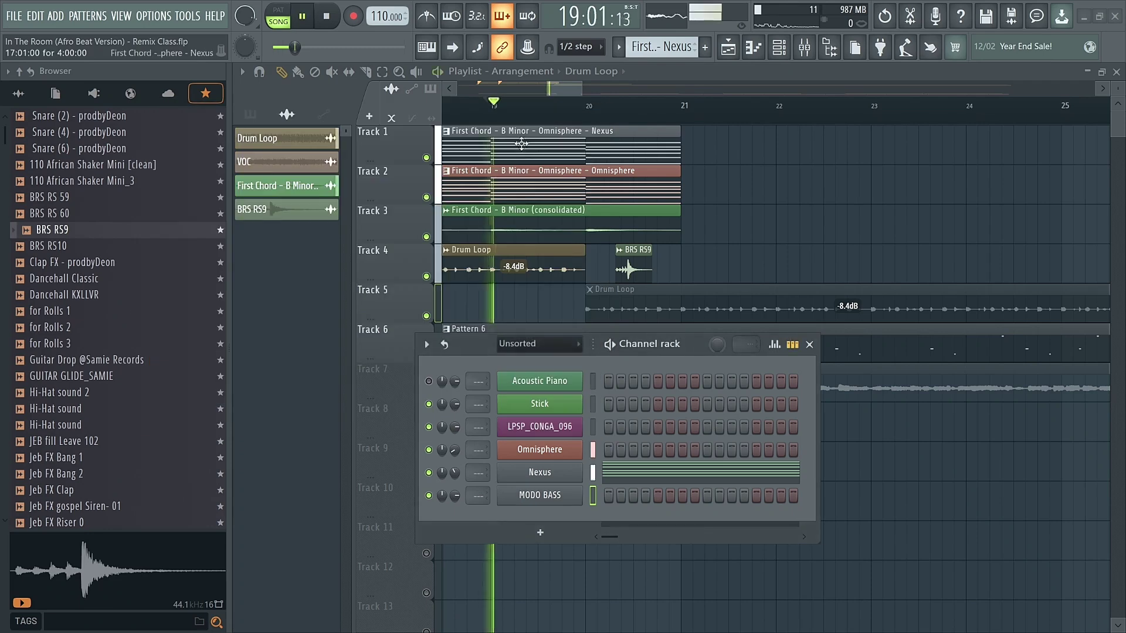
- Duplicate the Nexus and Omnisphere chord clips on Tracks 1 and 2 so they extend to bar 37
{"action": "left_click_drag", "start_coordinate": [689, 146], "coordinate": [554, 171]}
{"action": "key", "text": "ctrl+b"}
{"action": "key", "text": "ctrl+b"}
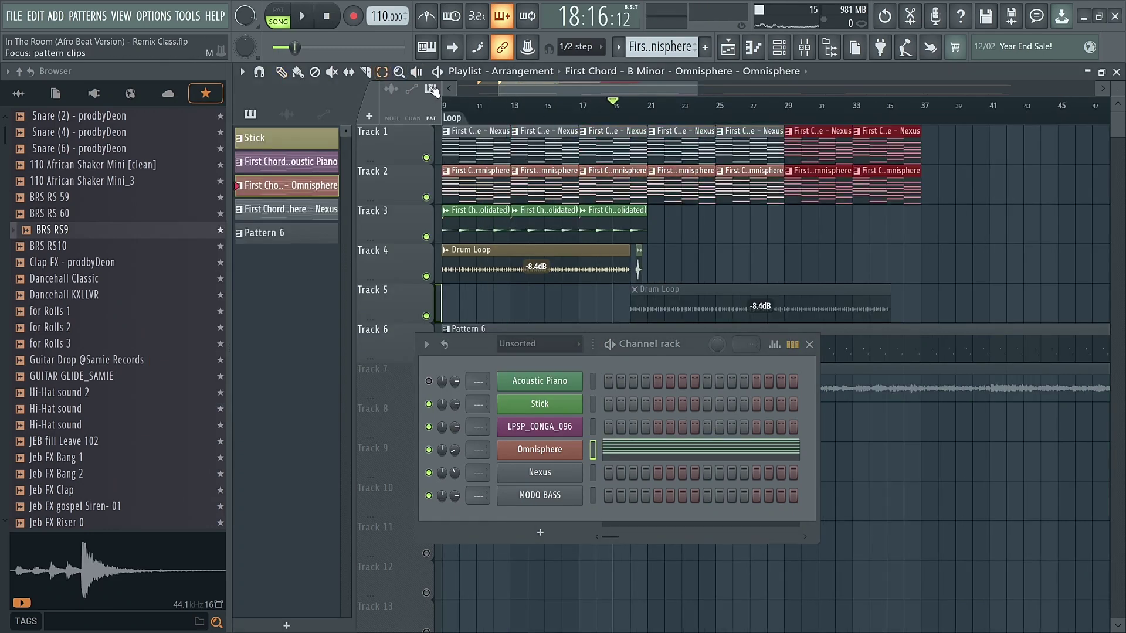
- Copy the Omnisphere chord notes into the MODO BASS channel and open its piano roll
{"action": "left_click", "coordinate": [297, 73]}
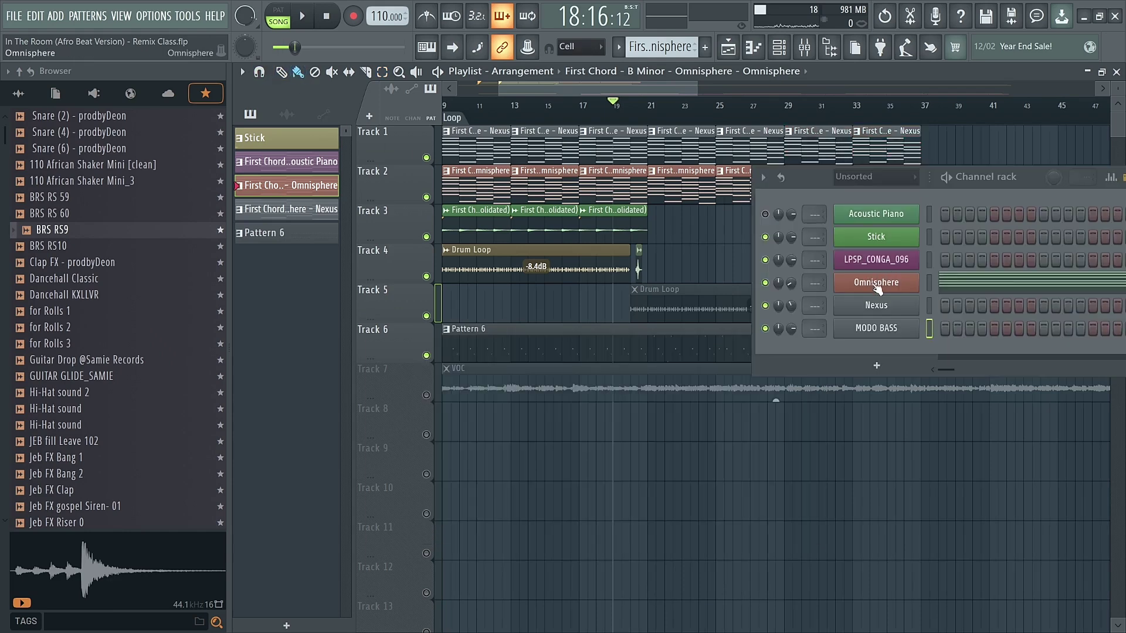
{"action": "right_click", "coordinate": [877, 288]}
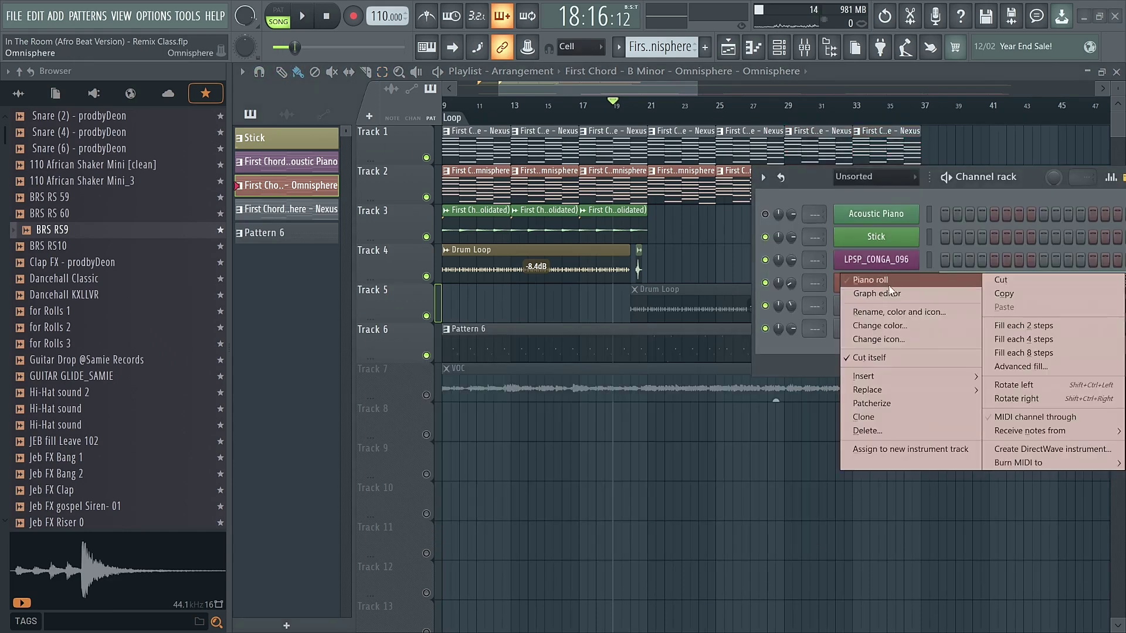
{"action": "left_click", "coordinate": [887, 287]}
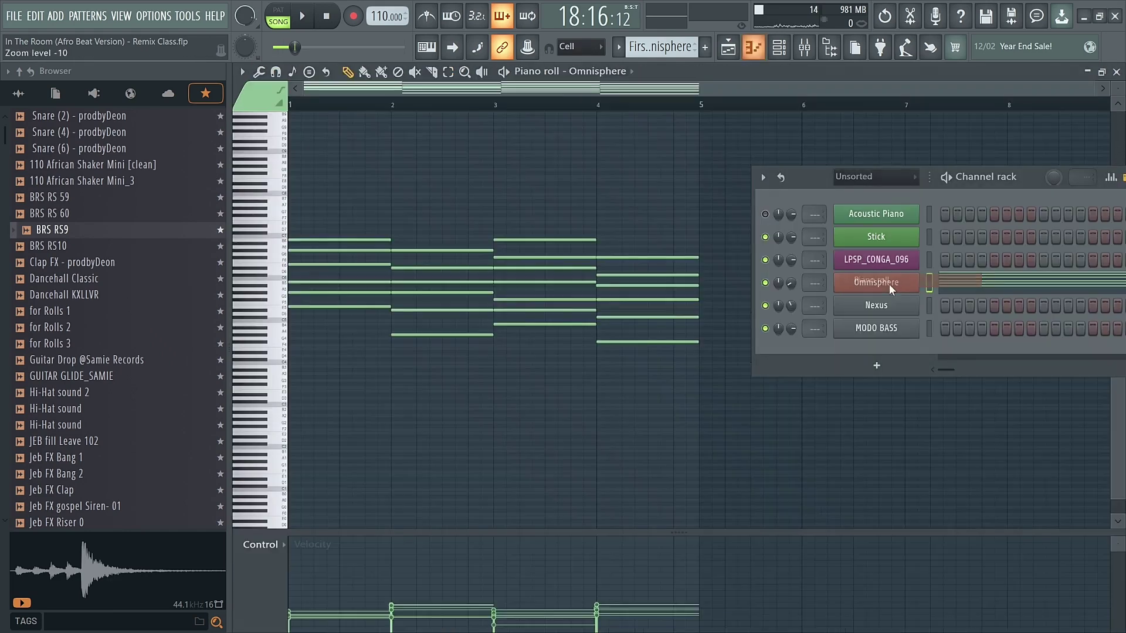
{"action": "left_click", "coordinate": [729, 48]}
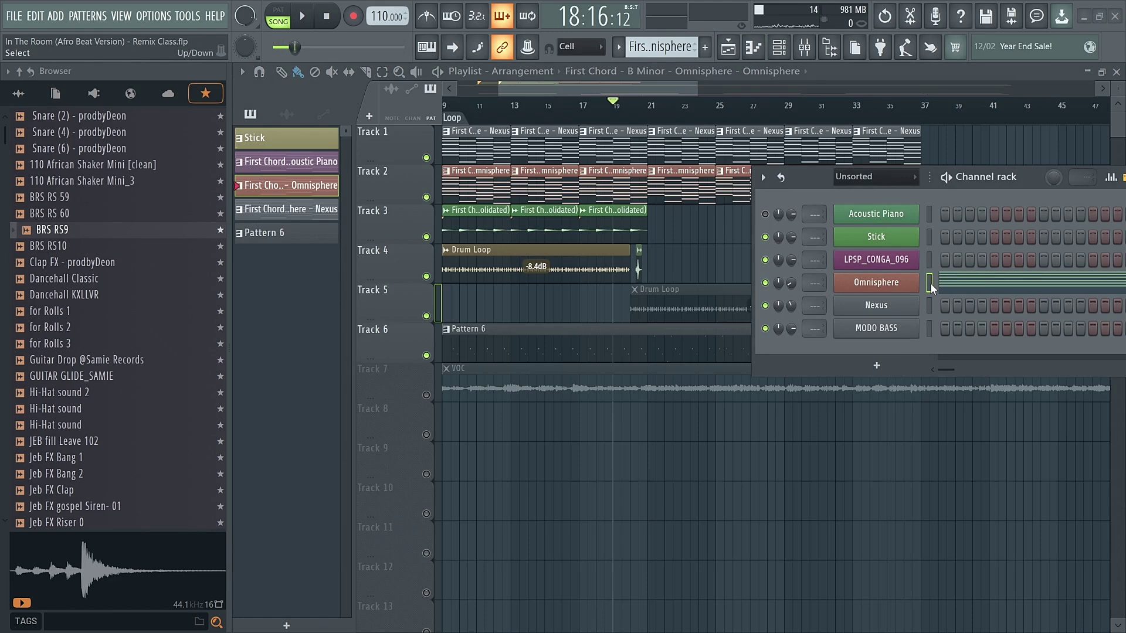
{"action": "right_click", "coordinate": [910, 335]}
{"action": "left_click", "coordinate": [922, 329]}
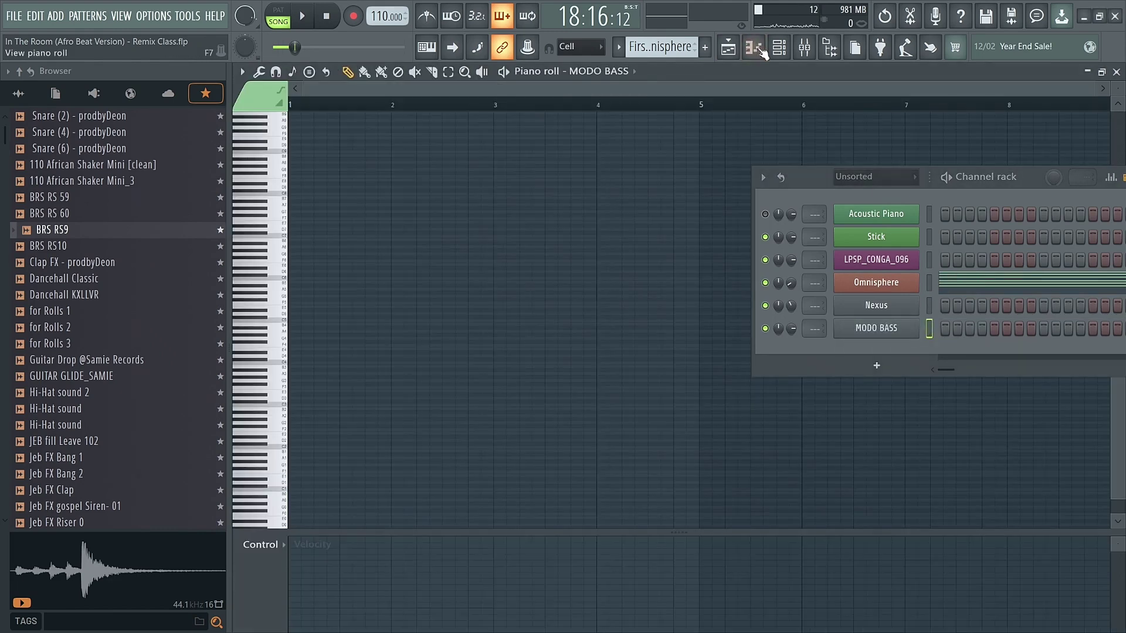
{"action": "left_click", "coordinate": [742, 54]}
{"action": "right_click", "coordinate": [877, 329]}
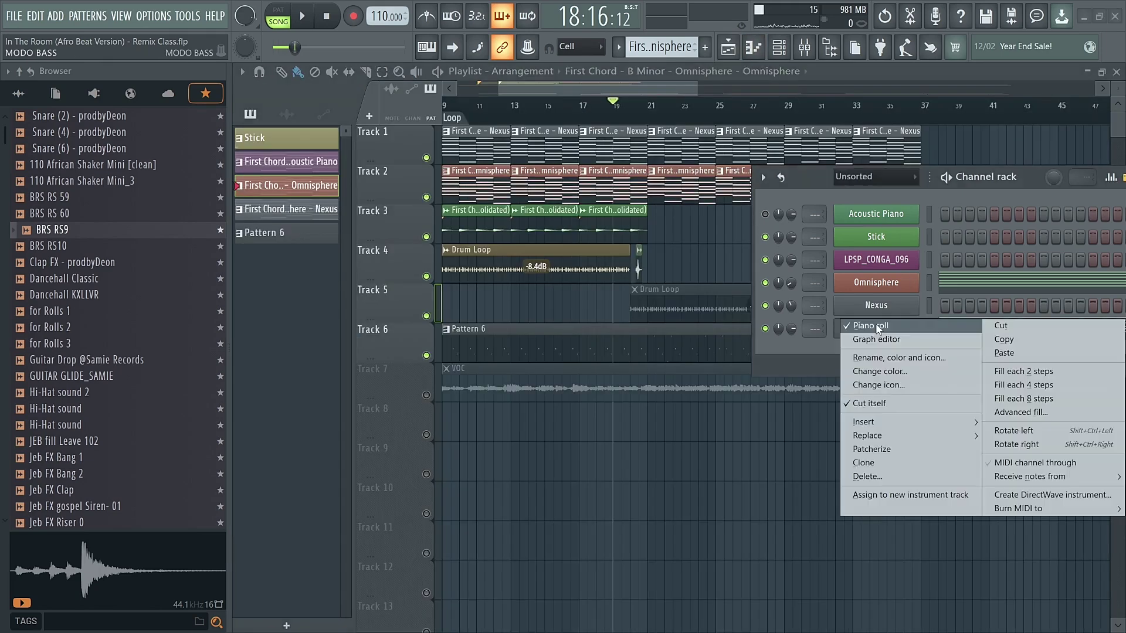
{"action": "left_click", "coordinate": [886, 327]}
{"action": "right_click", "coordinate": [874, 336]}
{"action": "left_click", "coordinate": [875, 333]}
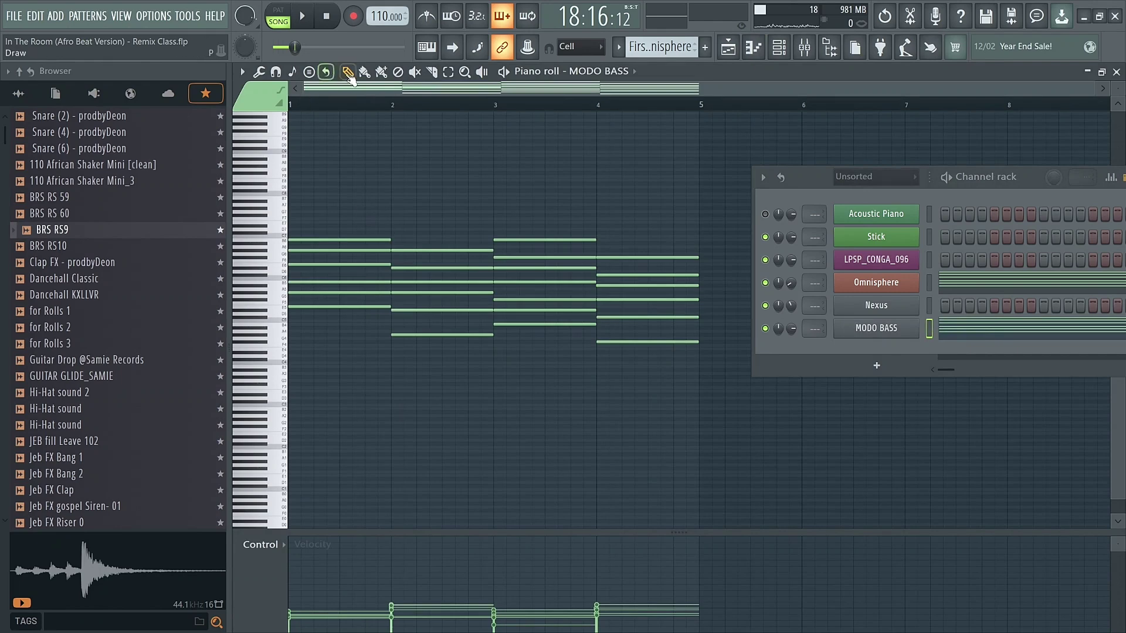
- Delete the upper notes of all four MODO BASS chords, keeping only the lowest note in each bar
{"action": "left_click_drag", "start_coordinate": [326, 204], "coordinate": [337, 293]}
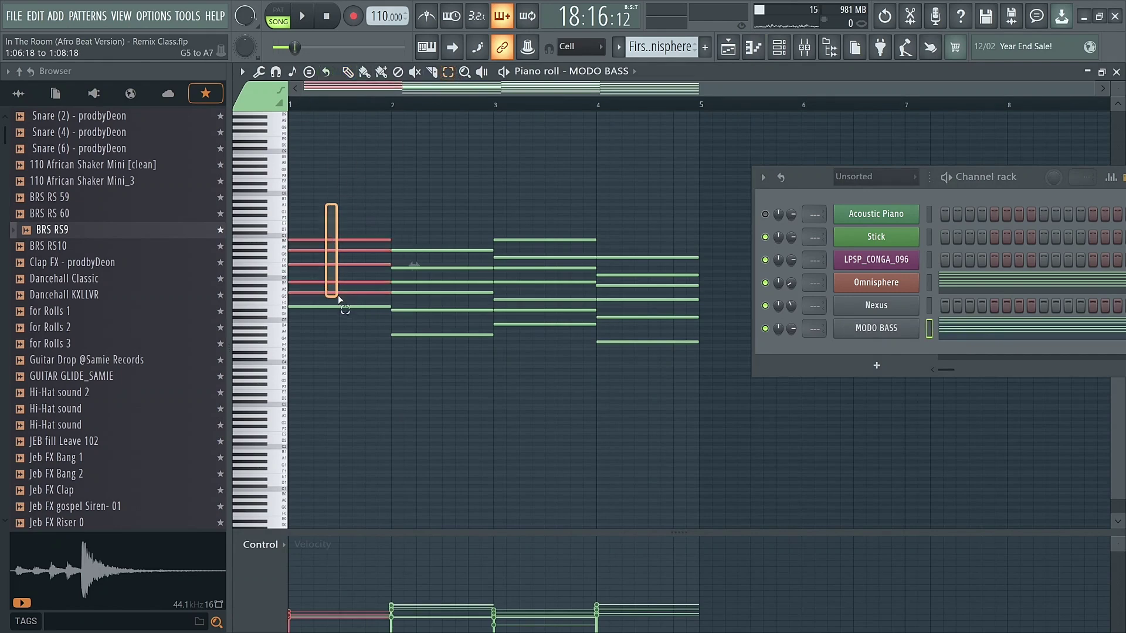
{"action": "left_click_drag", "start_coordinate": [428, 224], "coordinate": [428, 296]}
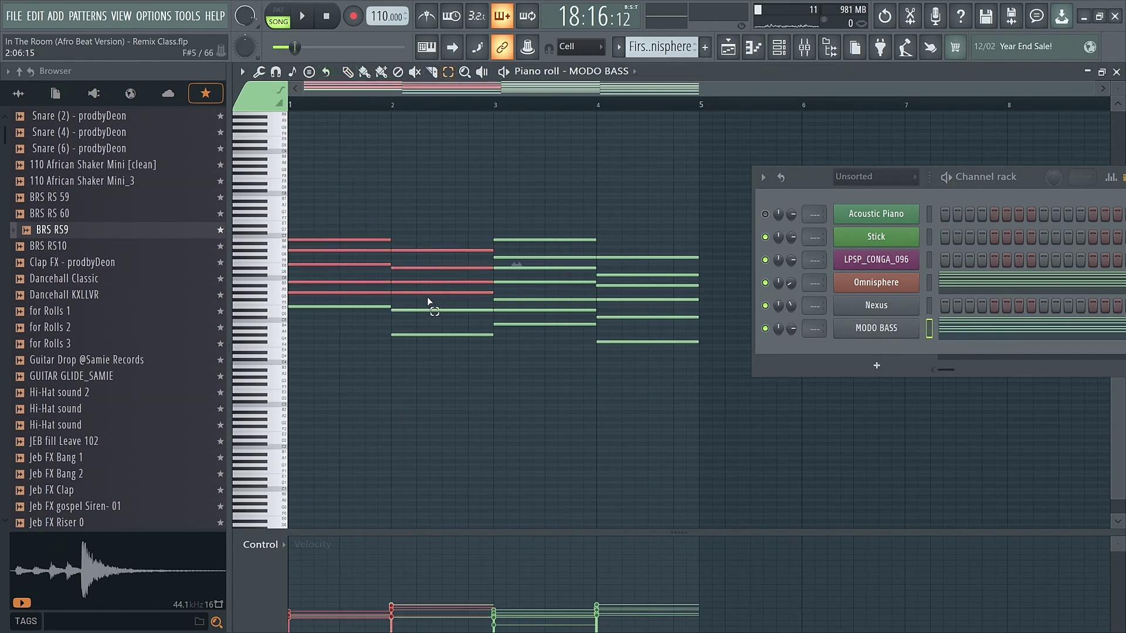
{"action": "key", "text": "Delete"}
{"action": "left_click_drag", "start_coordinate": [520, 205], "coordinate": [535, 311]}
{"action": "key", "text": "Delete"}
{"action": "left_click_drag", "start_coordinate": [643, 227], "coordinate": [643, 313]}
{"action": "key", "text": "Delete"}
{"action": "key", "text": "Delete"}
{"action": "left_click", "coordinate": [549, 310]}
{"action": "left_click", "coordinate": [630, 317]}
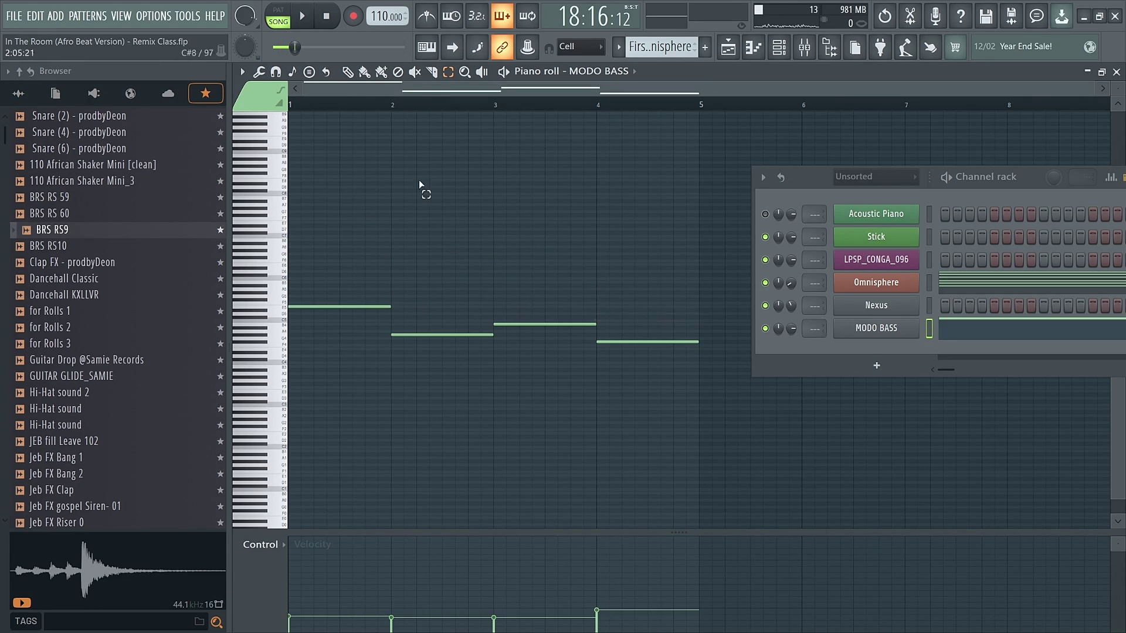
- Play the bass line and transpose all the MODO BASS notes down one octave
{"action": "key", "text": "space"}
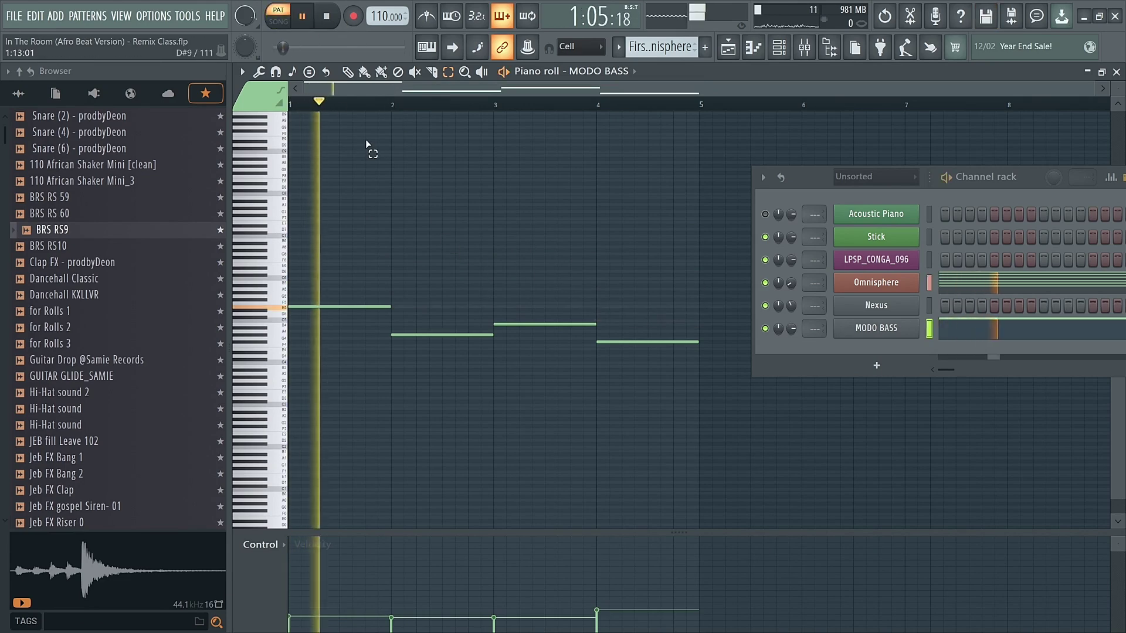
{"action": "left_click", "coordinate": [350, 74]}
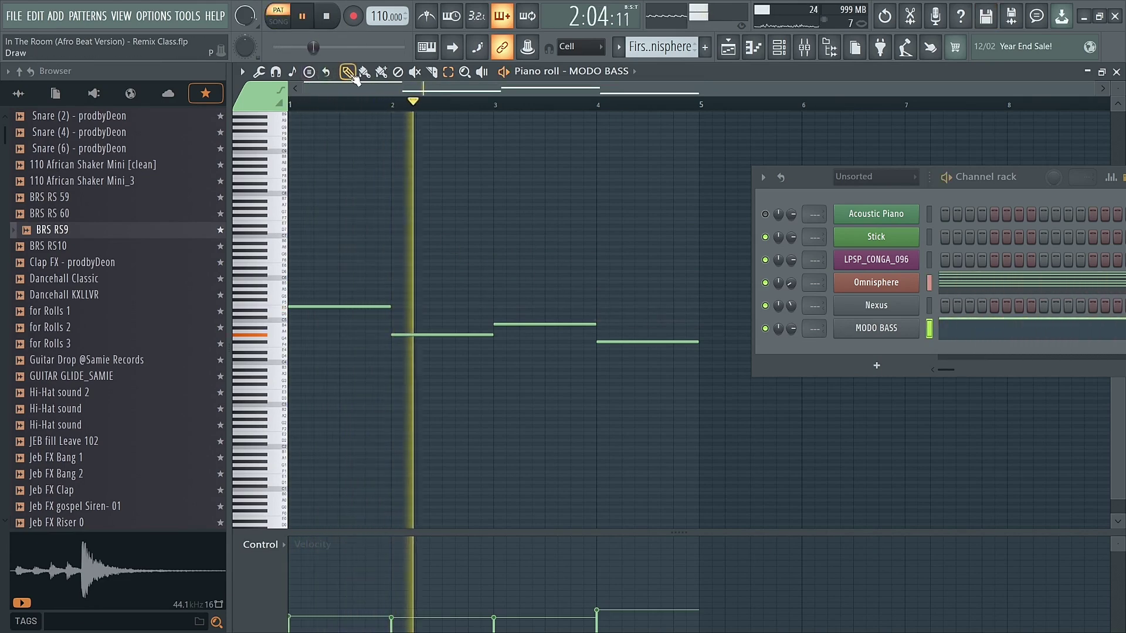
{"action": "key", "text": "space"}
{"action": "key", "text": "ctrl+Down"}
{"action": "key", "text": "space"}
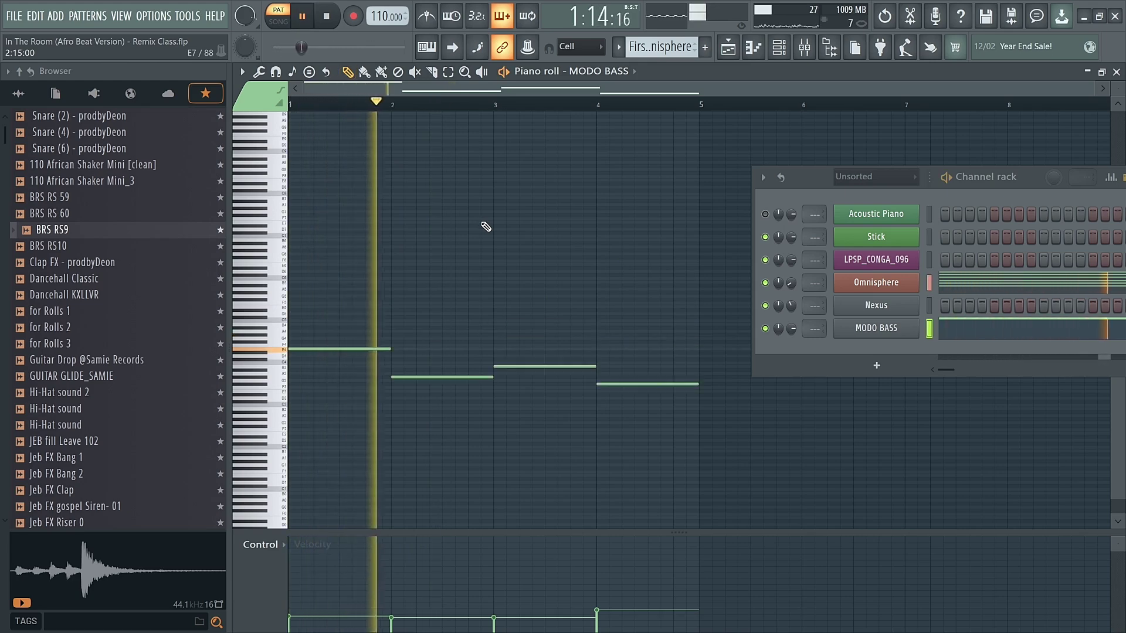
- Play the four-bar pattern to check the lowered bass with the Omnisphere chords, then close the channel rack
{"action": "key", "text": "space"}
{"action": "key", "text": "space"}
{"action": "key", "text": "space"}
{"action": "key", "text": "space"}
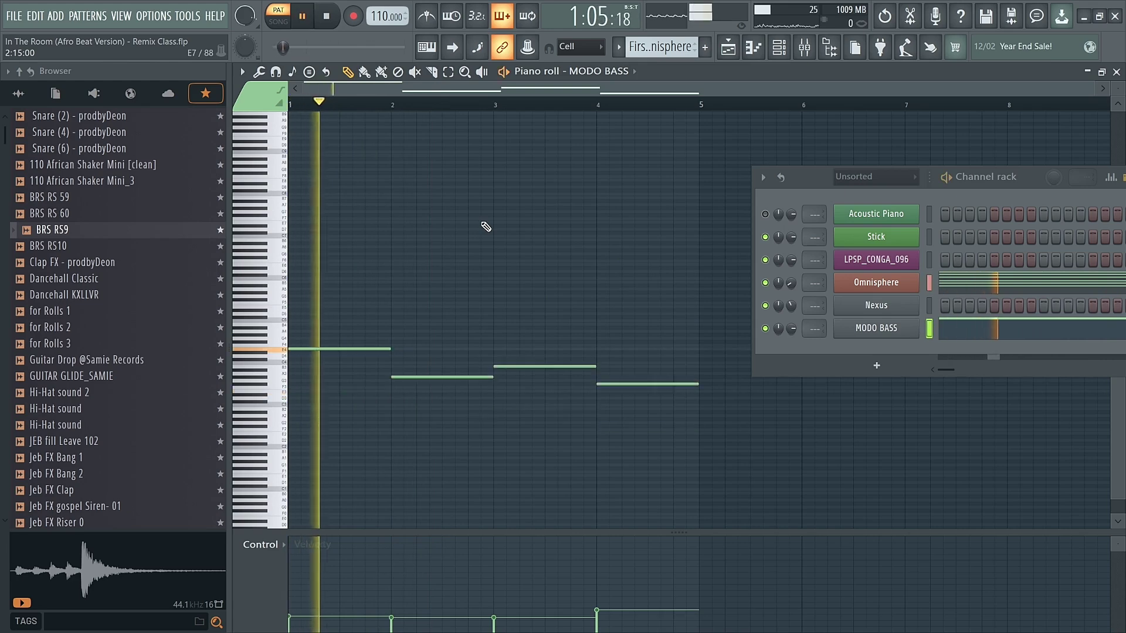
{"action": "left_click_drag", "start_coordinate": [800, 178], "coordinate": [560, 168]}
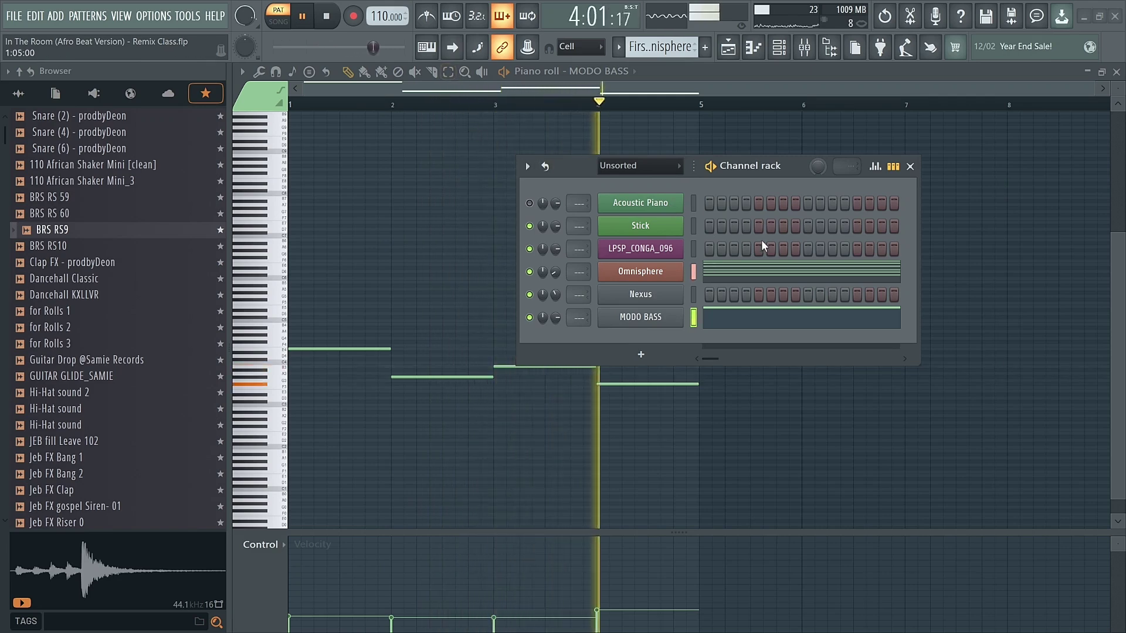
{"action": "key", "text": "space"}
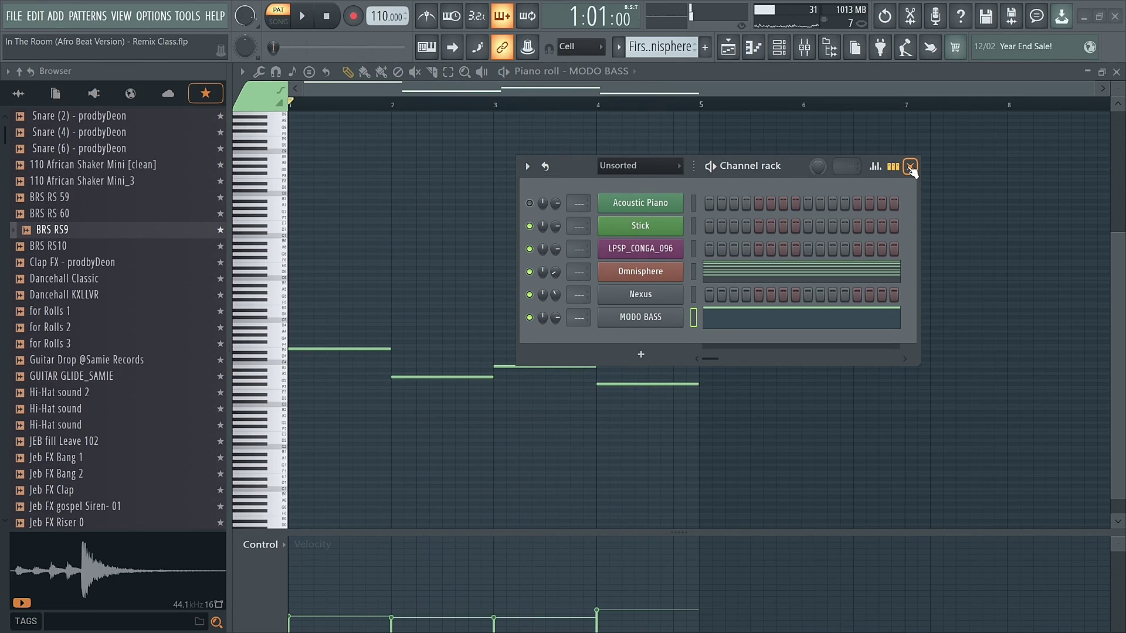
{"action": "left_click", "coordinate": [909, 167]}
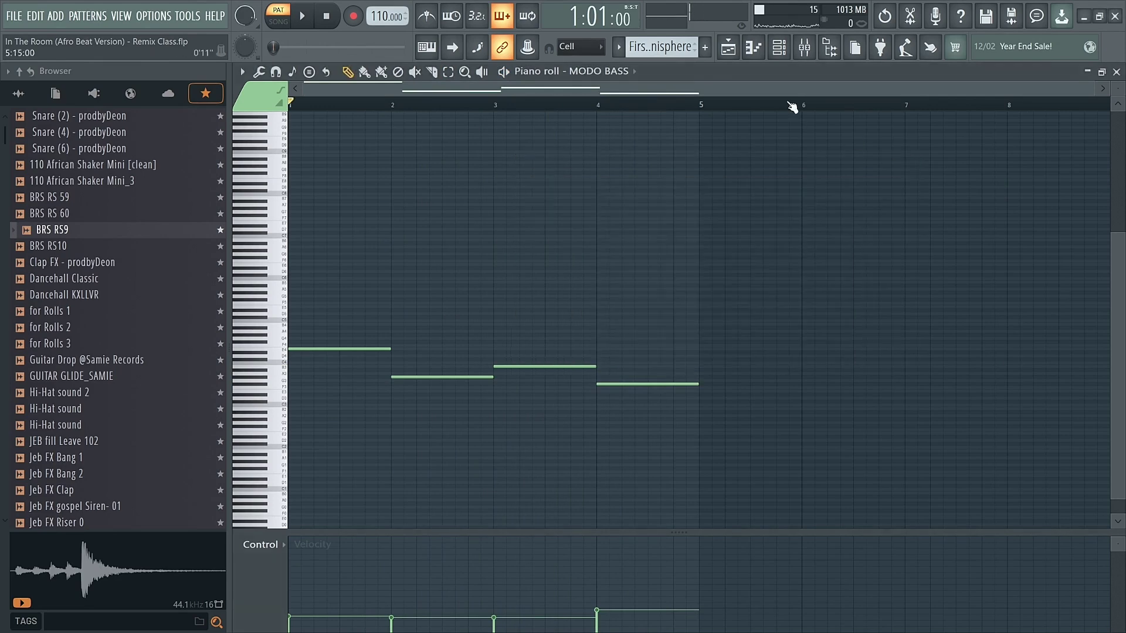
- Return to the playlist, play the song from 19:09:00 and select the Nexus chord clip at bar 21
{"action": "left_click", "coordinate": [738, 52]}
{"action": "left_click", "coordinate": [622, 105]}
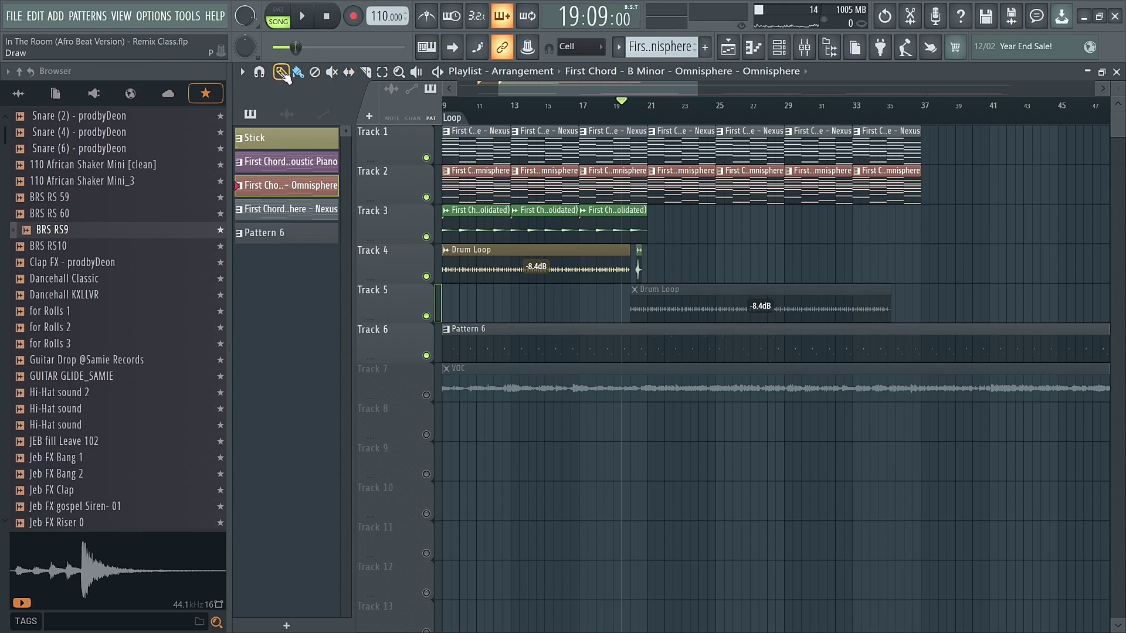
{"action": "key", "text": "space"}
{"action": "scroll", "coordinate": [676, 217], "scroll_direction": "up", "scroll_amount": 3}
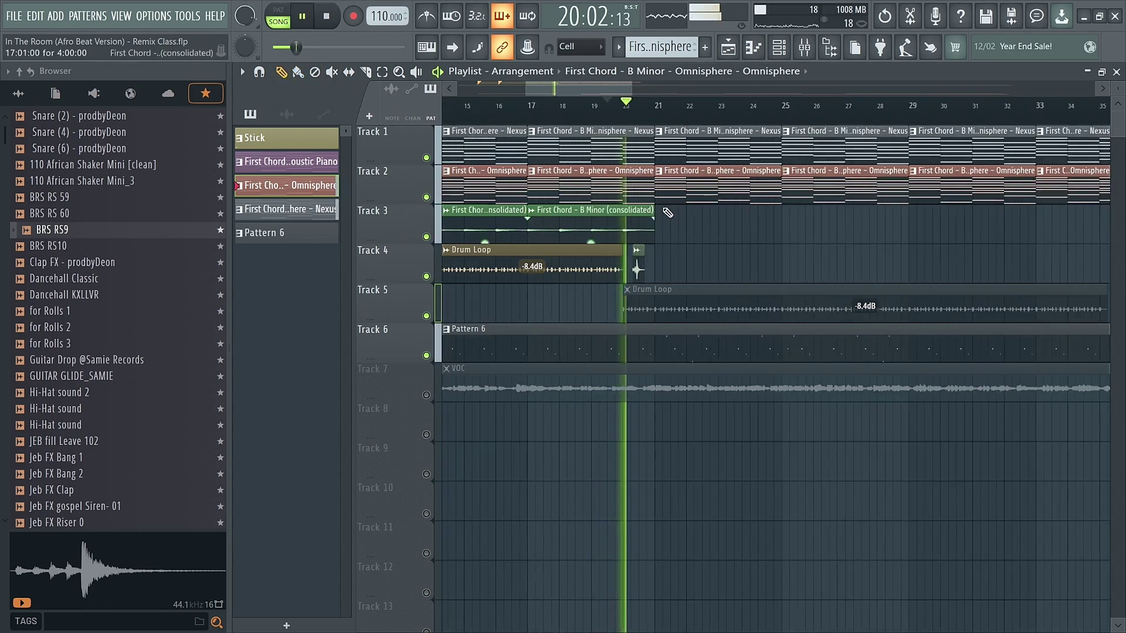
{"action": "key", "text": "space"}
{"action": "left_click", "coordinate": [669, 145]}
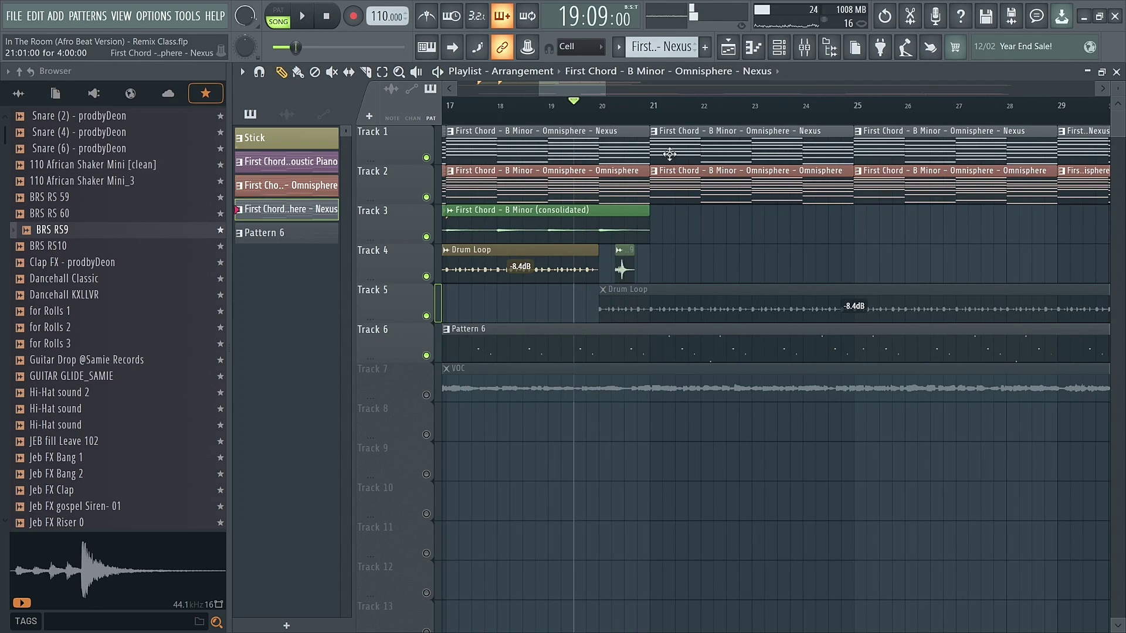
- Try to split the First Chord Nexus pattern by channel
{"action": "scroll", "coordinate": [652, 153], "scroll_direction": "down", "scroll_amount": 3}
{"action": "right_click", "coordinate": [299, 216]}
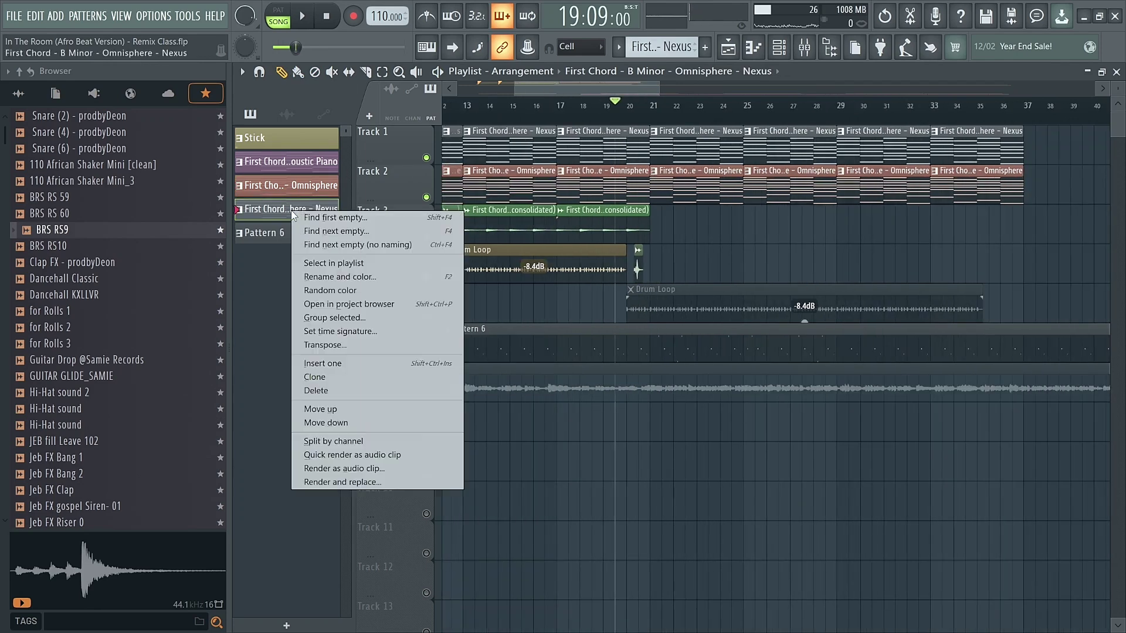
{"action": "left_click", "coordinate": [370, 441]}
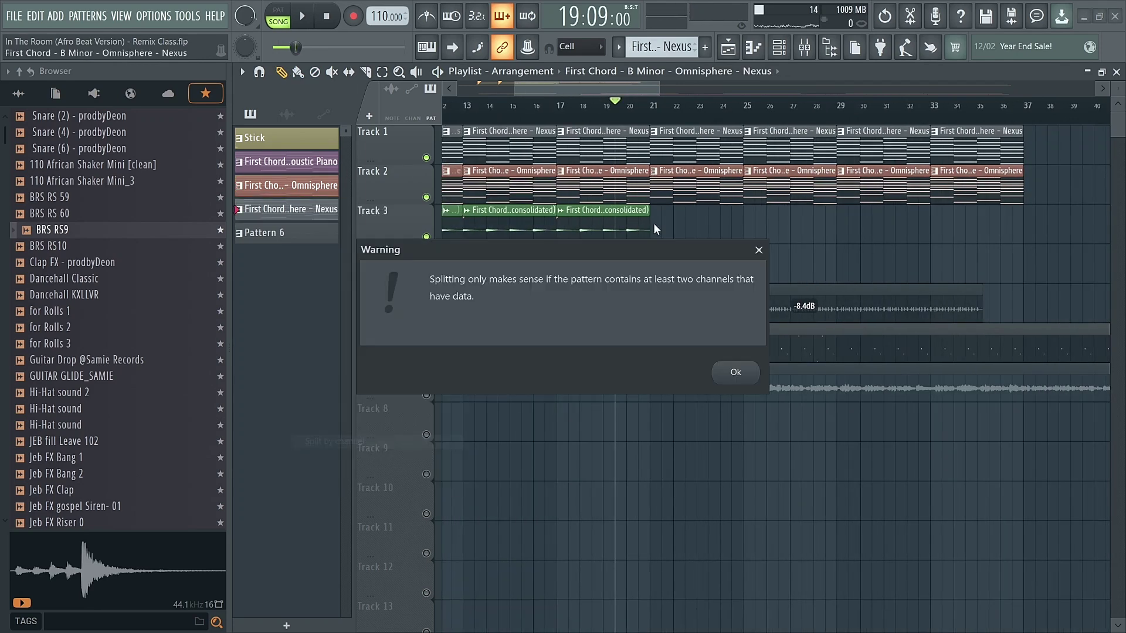
{"action": "left_click", "coordinate": [760, 251]}
- Split the First Chord Omnisphere pattern by channel so the MODO BASS part becomes a separate pattern
{"action": "left_click", "coordinate": [285, 185]}
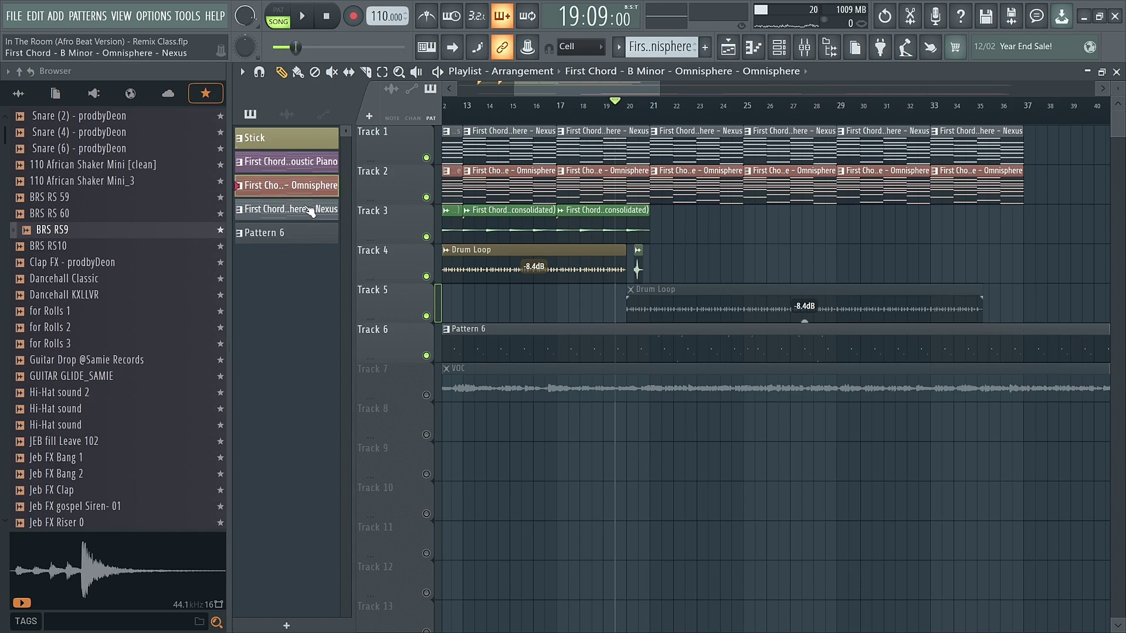
{"action": "right_click", "coordinate": [282, 185]}
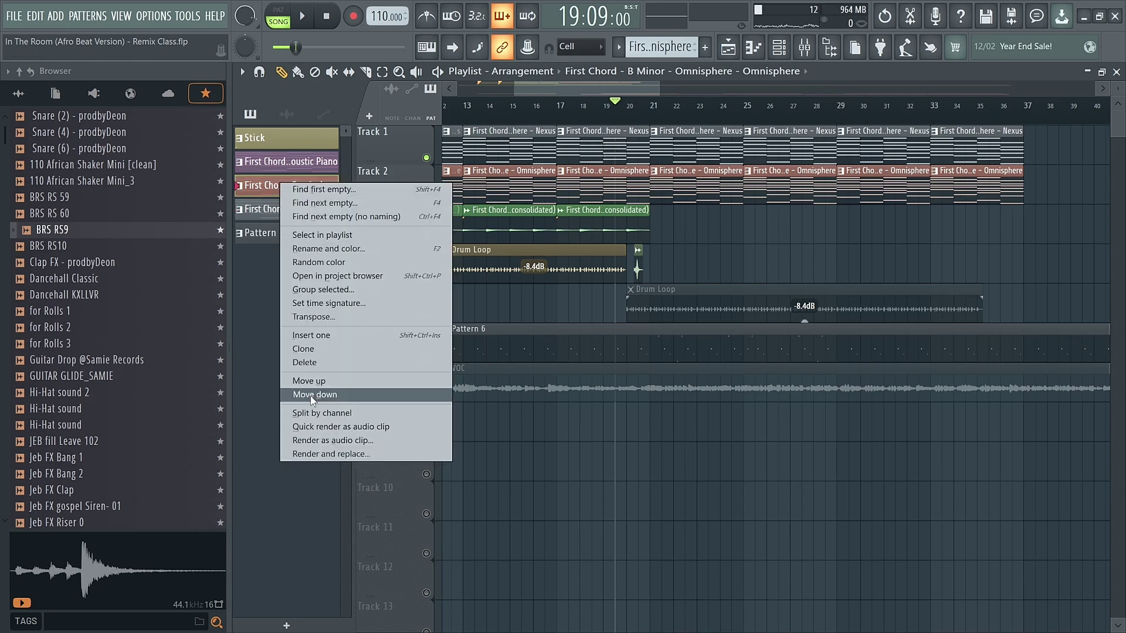
{"action": "left_click", "coordinate": [314, 412]}
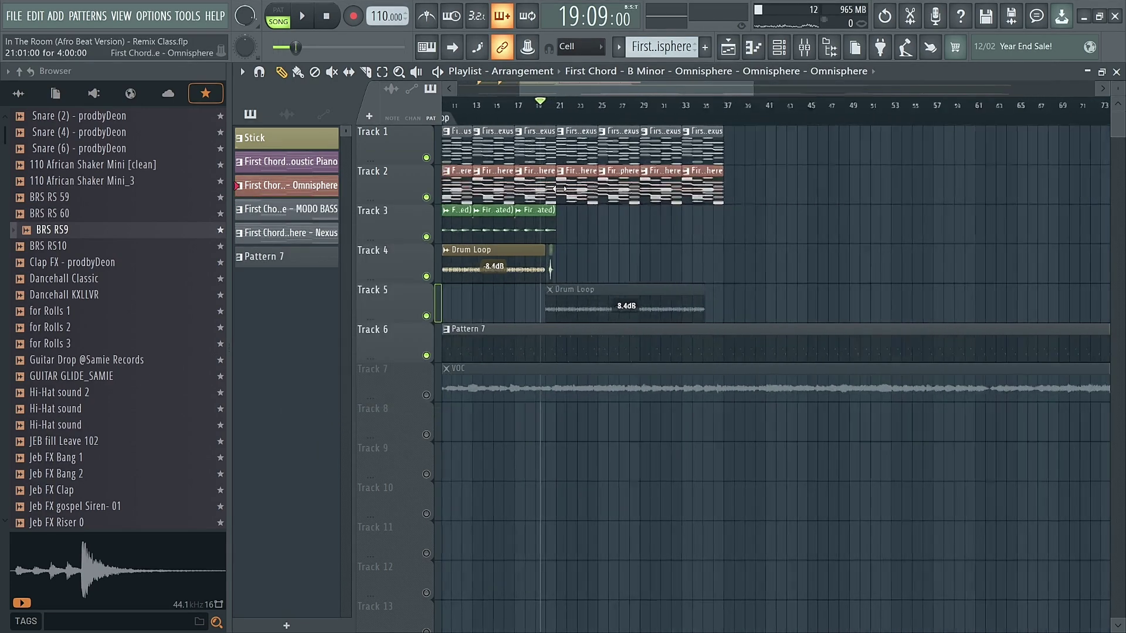
- Move the four Omnisphere clips at bars 21, 25, 29 and 33 from Track 2 down to Track 3
{"action": "left_click_drag", "start_coordinate": [578, 194], "coordinate": [578, 233]}
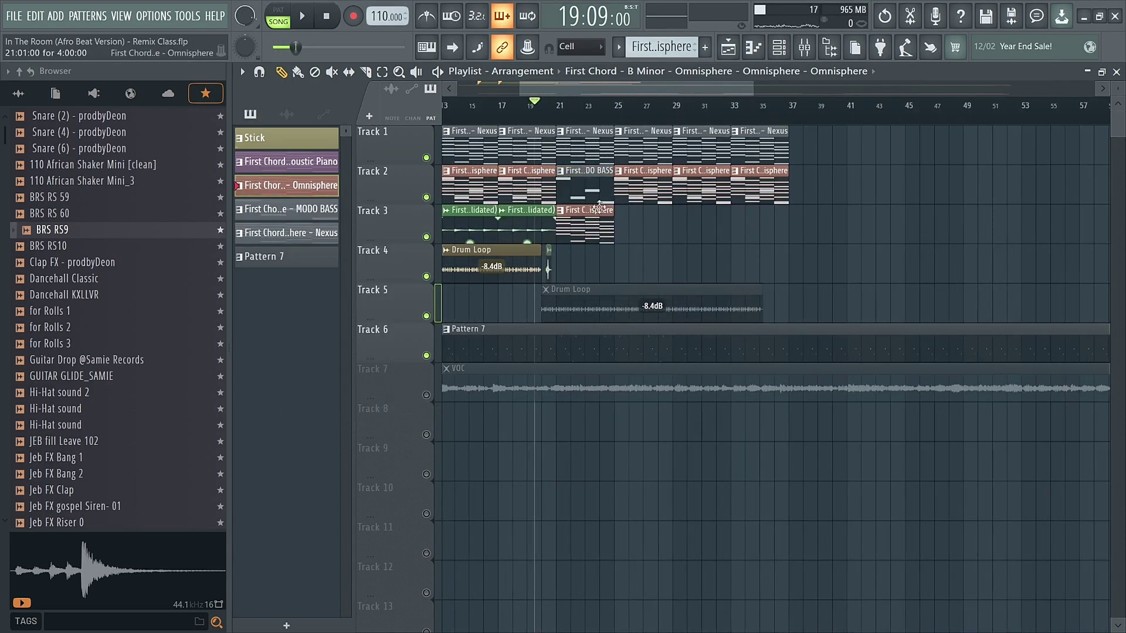
{"action": "left_click_drag", "start_coordinate": [638, 196], "coordinate": [640, 239]}
{"action": "left_click_drag", "start_coordinate": [687, 195], "coordinate": [691, 239]}
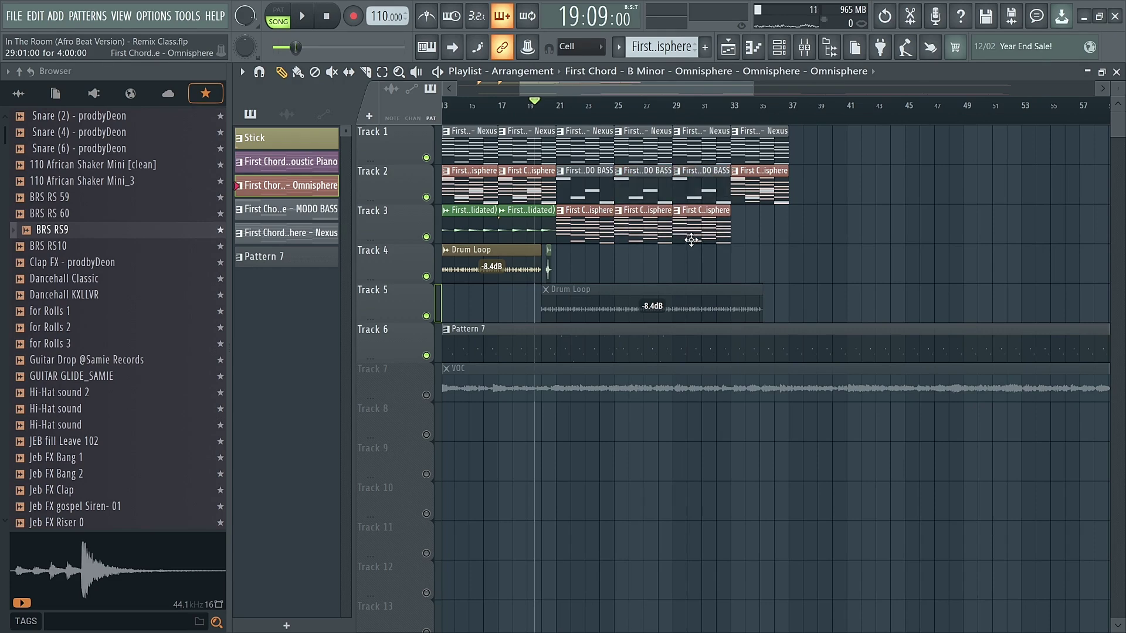
{"action": "left_click_drag", "start_coordinate": [746, 196], "coordinate": [750, 237]}
{"action": "scroll", "coordinate": [750, 237], "scroll_direction": "down", "scroll_amount": 3}
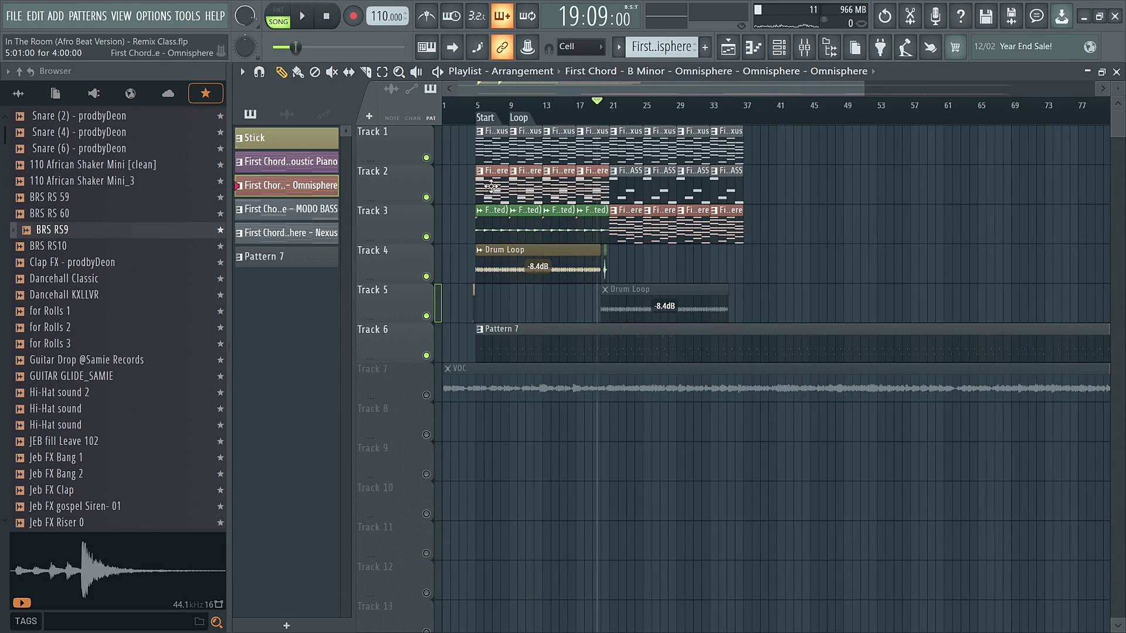
- Pull the MODO BASS clips at bars 5 and 9 off the Omnisphere clips into empty space further along Track 2
{"action": "left_click_drag", "start_coordinate": [491, 186], "coordinate": [573, 185]}
{"action": "key", "text": "ctrl+z"}
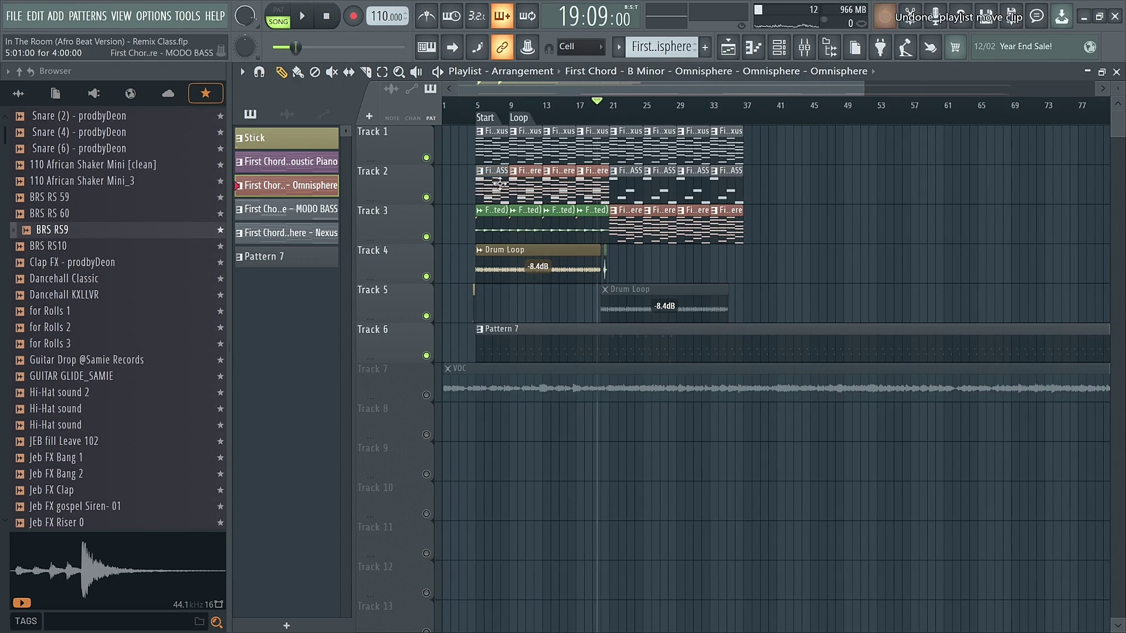
{"action": "left_click_drag", "start_coordinate": [492, 179], "coordinate": [918, 185]}
{"action": "left_click_drag", "start_coordinate": [532, 184], "coordinate": [808, 184]}
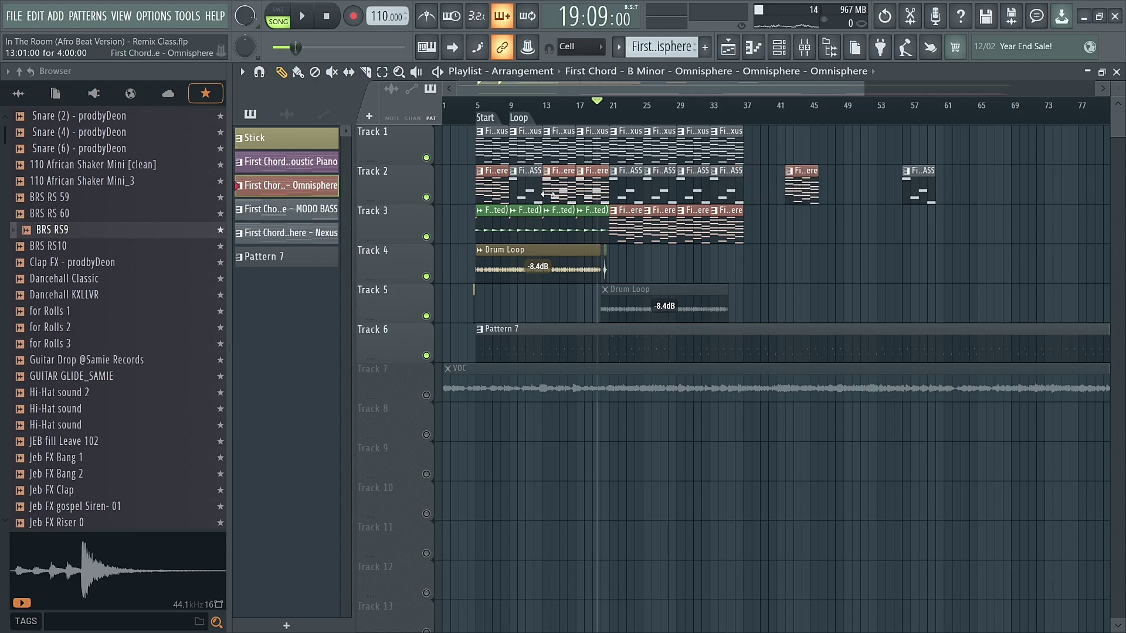
{"action": "key", "text": "ctrl+z"}
{"action": "left_click_drag", "start_coordinate": [522, 187], "coordinate": [865, 187]}
- Clear Track 2 from bar 13 to bar 20 and fill it with duplicates of the Omnisphere clips at bars 5 and 9
{"action": "right_click", "coordinate": [576, 184]}
{"action": "right_click", "coordinate": [588, 191]}
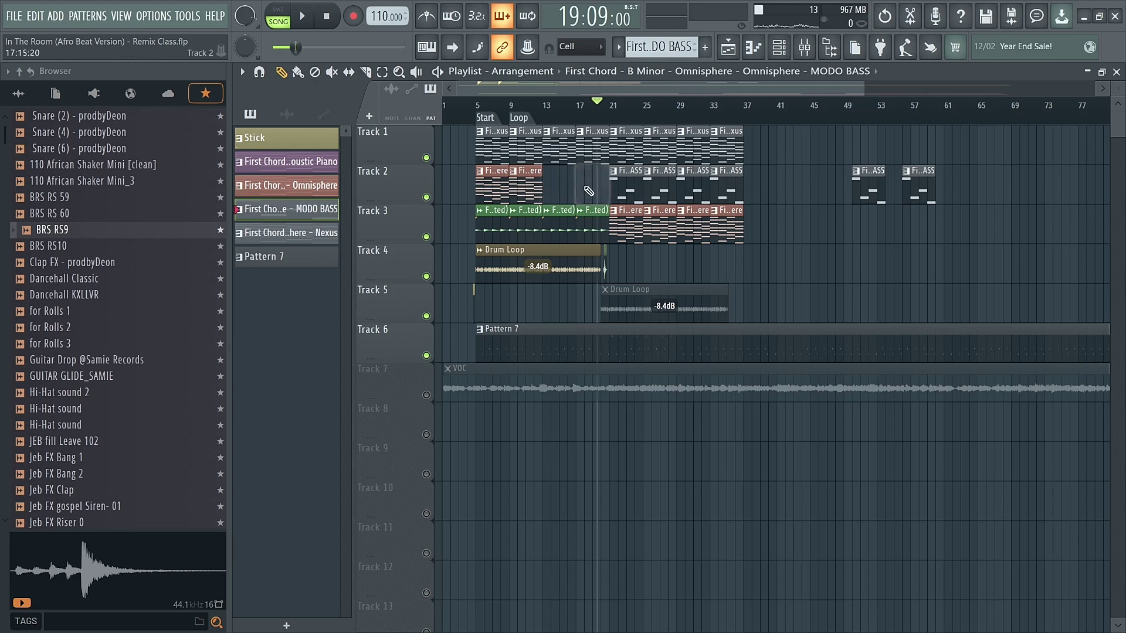
{"action": "left_click_drag", "start_coordinate": [564, 189], "coordinate": [487, 191], "text": "ctrl"}
{"action": "key", "text": "ctrl+b"}
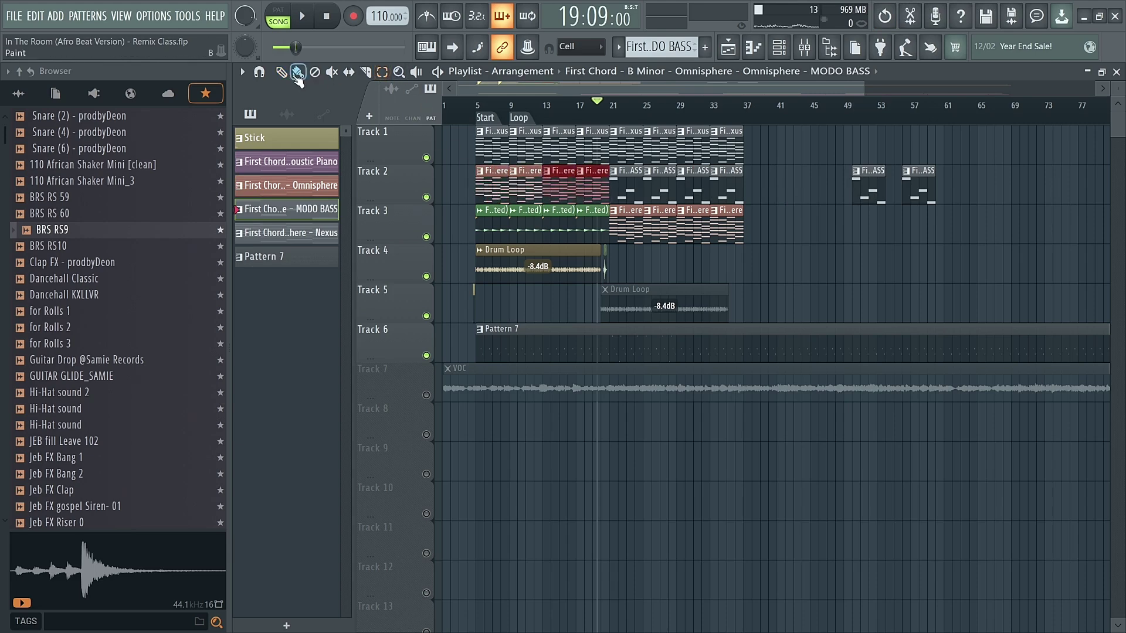
- Delete the two stray MODO BASS clips past the end of Track 2's arrangement and save the project
{"action": "right_click", "coordinate": [829, 234]}
{"action": "right_click", "coordinate": [868, 186]}
{"action": "right_click", "coordinate": [918, 188]}
{"action": "key", "text": "ctrl+s"}
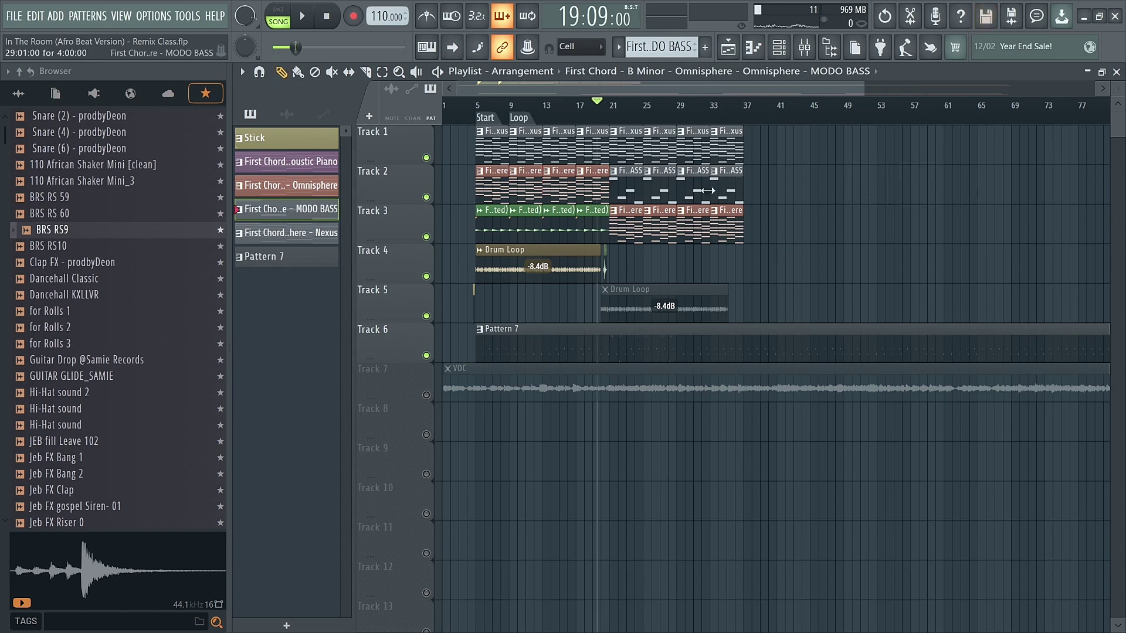
- From bar 21, put the Omnisphere clips on Track 2 and MODO BASS on Track 3, shifting Drum Loop, Pattern 7 and VOC to Tracks 6–8
{"action": "left_click_drag", "start_coordinate": [762, 197], "coordinate": [624, 193], "text": "ctrl"}
{"action": "key", "text": "shift+Down"}
{"action": "key", "text": "shift+Down"}
{"action": "left_click_drag", "start_coordinate": [788, 209], "coordinate": [609, 305]}
{"action": "key", "text": "shift+Up"}
{"action": "key", "text": "shift+Up"}
{"action": "key", "text": "shift+Down"}
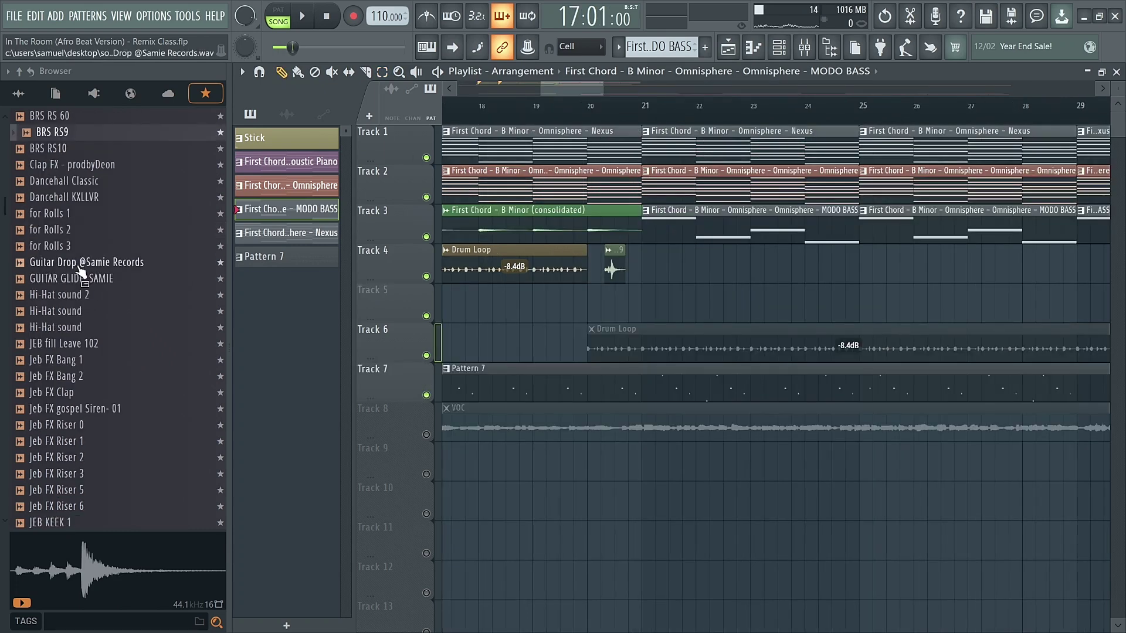
- Preview the Guitar Drop and GUITAR GLIDE_SAMIE samples, place GUITAR GLIDE_SAMIE on Track 5 in bar 20 and play the song
{"action": "left_click", "coordinate": [86, 264]}
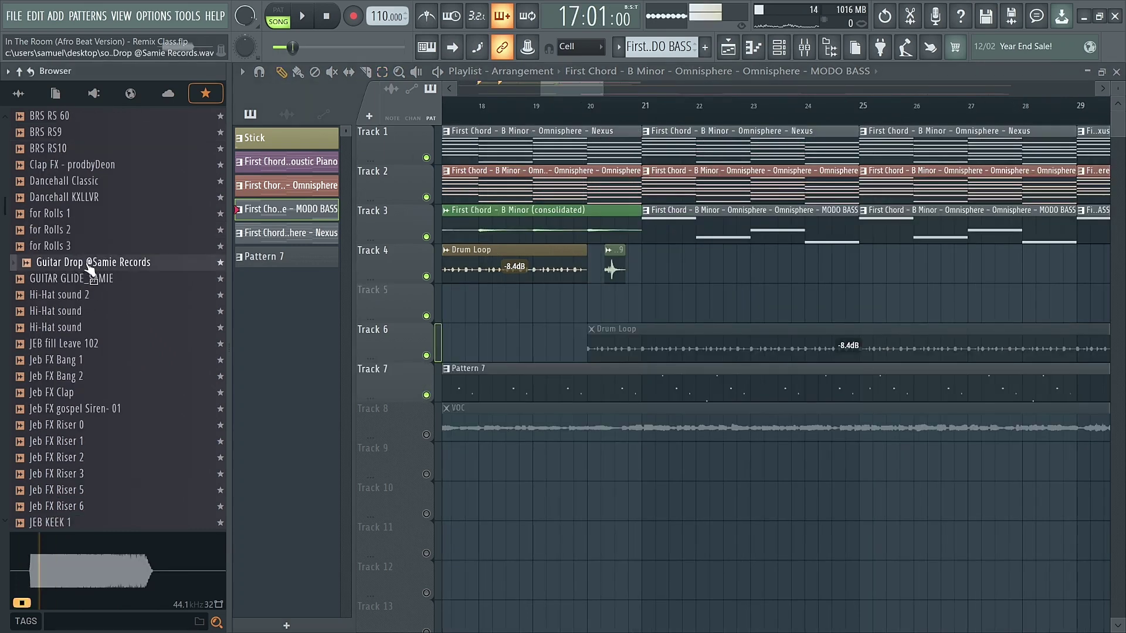
{"action": "left_click", "coordinate": [81, 279]}
{"action": "left_click_drag", "start_coordinate": [93, 284], "coordinate": [745, 308]}
{"action": "key", "text": "space"}
{"action": "scroll", "coordinate": [591, 310], "scroll_direction": "up", "scroll_amount": 4}
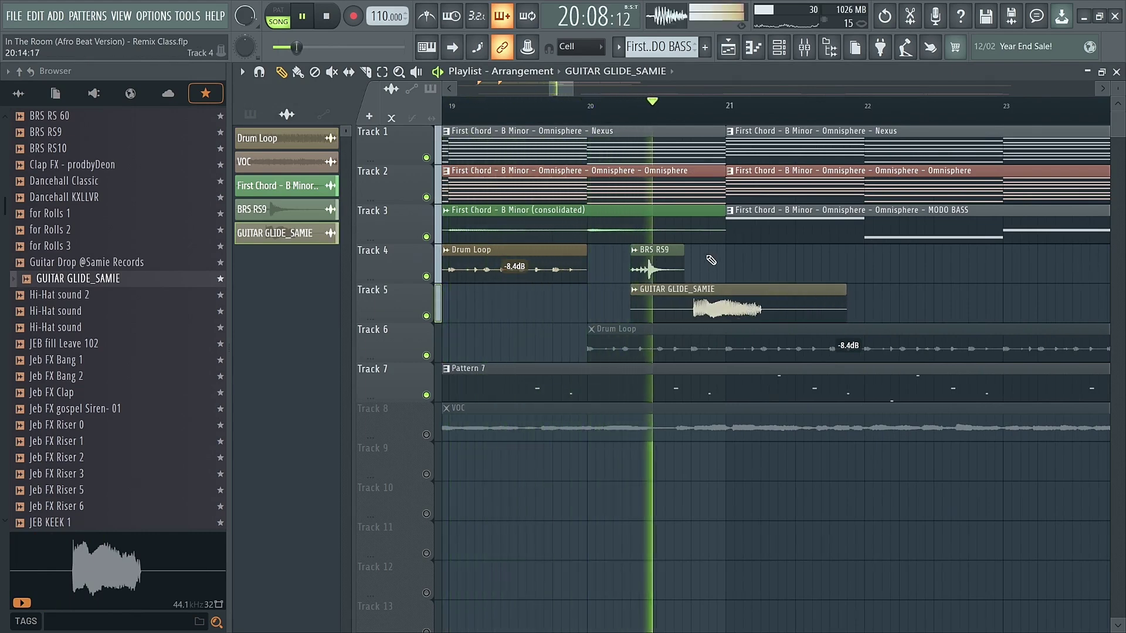
- Play from bar 19 with the metronome on and move the BRS RS9 fill on Track 4 to 20:07:00
{"action": "left_click", "coordinate": [450, 104]}
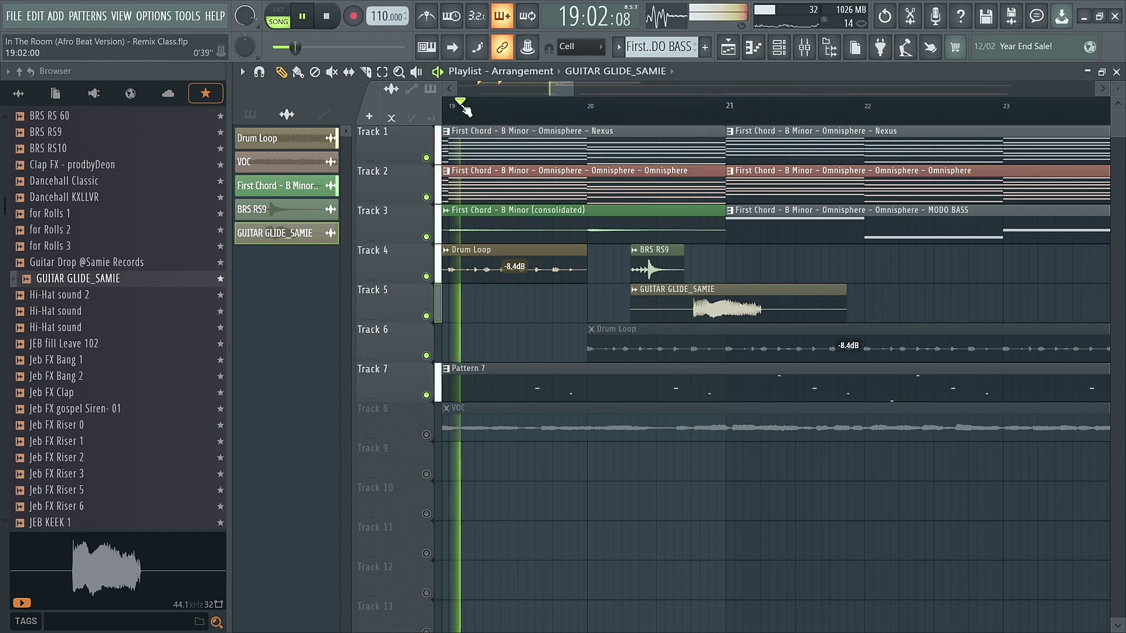
{"action": "left_click", "coordinate": [427, 18]}
{"action": "key", "text": "space"}
{"action": "key", "text": "space"}
{"action": "scroll", "coordinate": [655, 265], "scroll_direction": "up", "scroll_amount": 4}
{"action": "left_click_drag", "start_coordinate": [637, 267], "coordinate": [649, 266]}
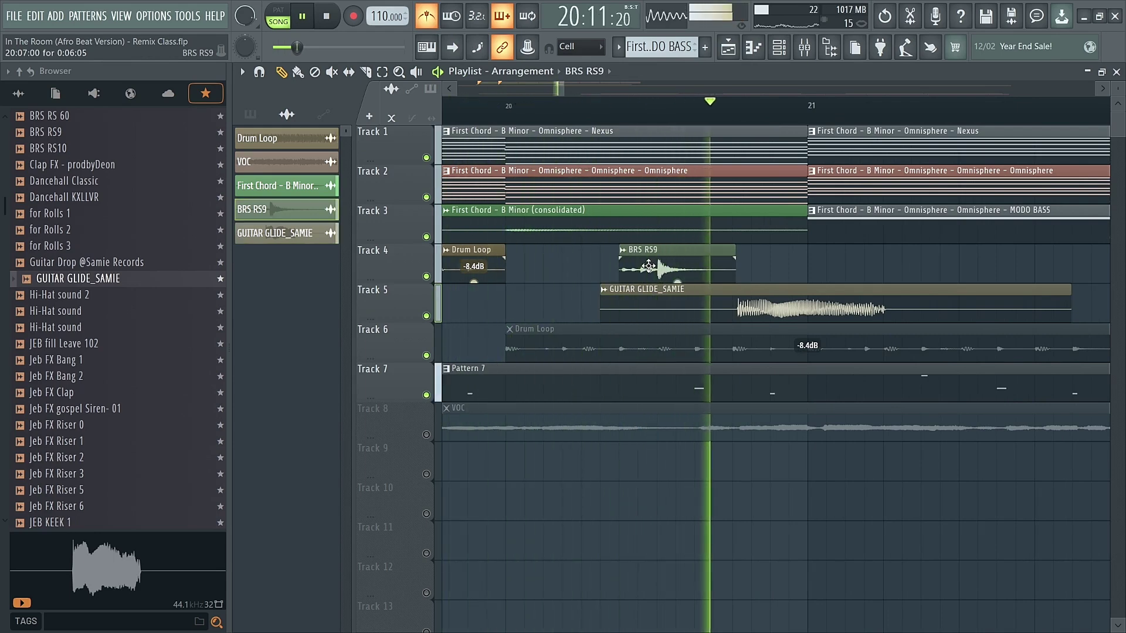
- Shift the GUITAR GLIDE_SAMIE clip earlier to start at 20:03:19 and replay the transition into bar 21
{"action": "left_click", "coordinate": [810, 304]}
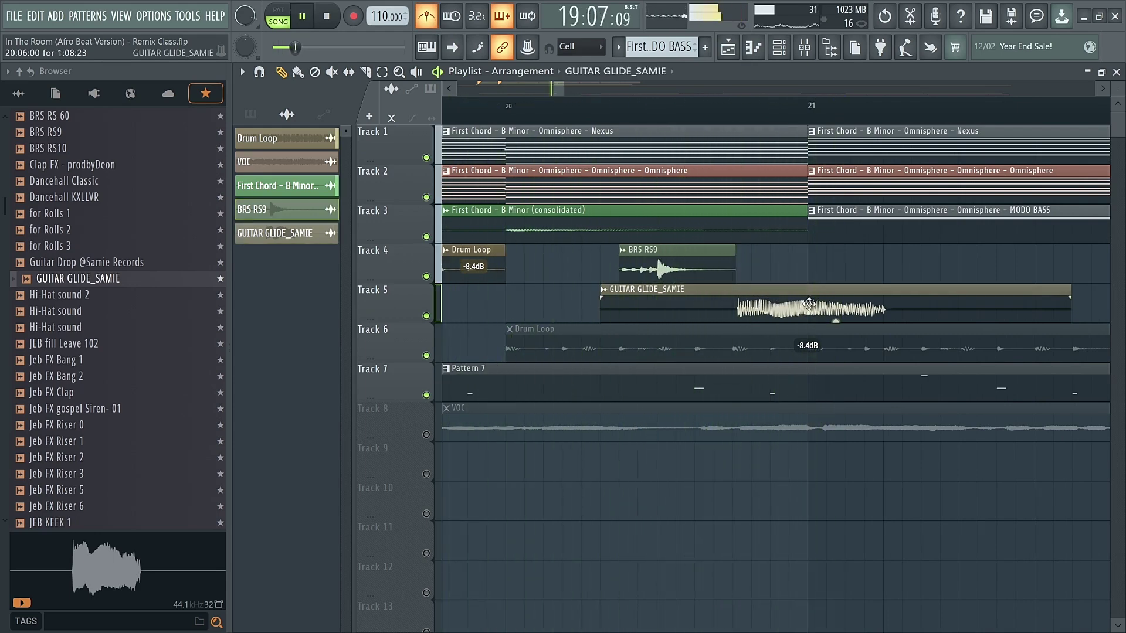
{"action": "left_click_drag", "start_coordinate": [809, 304], "coordinate": [813, 310]}
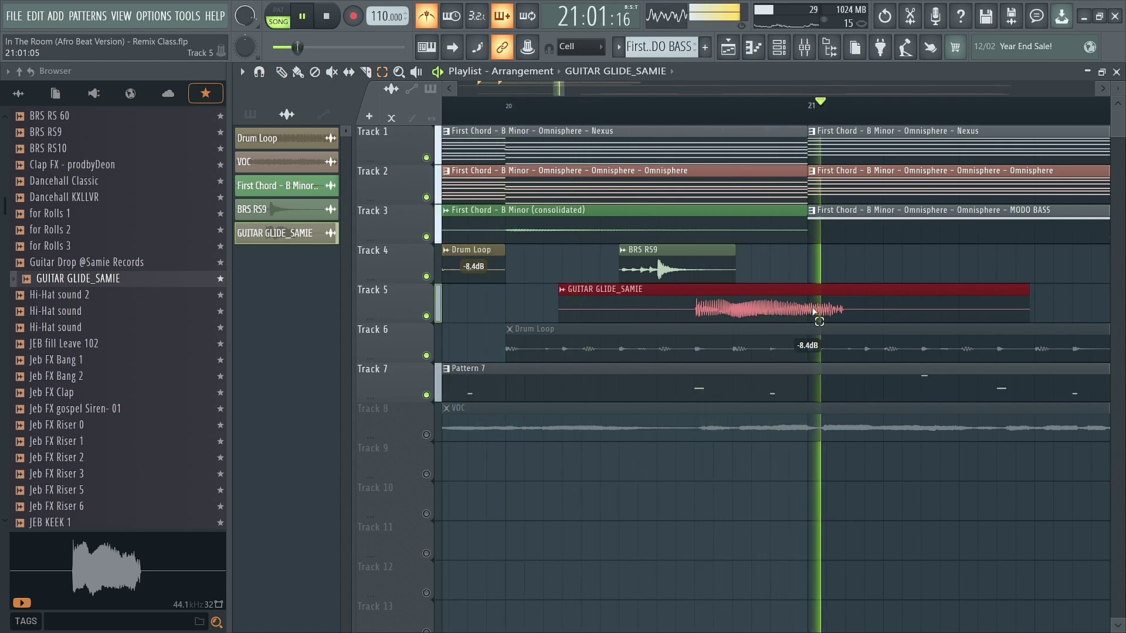
{"action": "key", "text": "space"}
{"action": "key", "text": "space"}
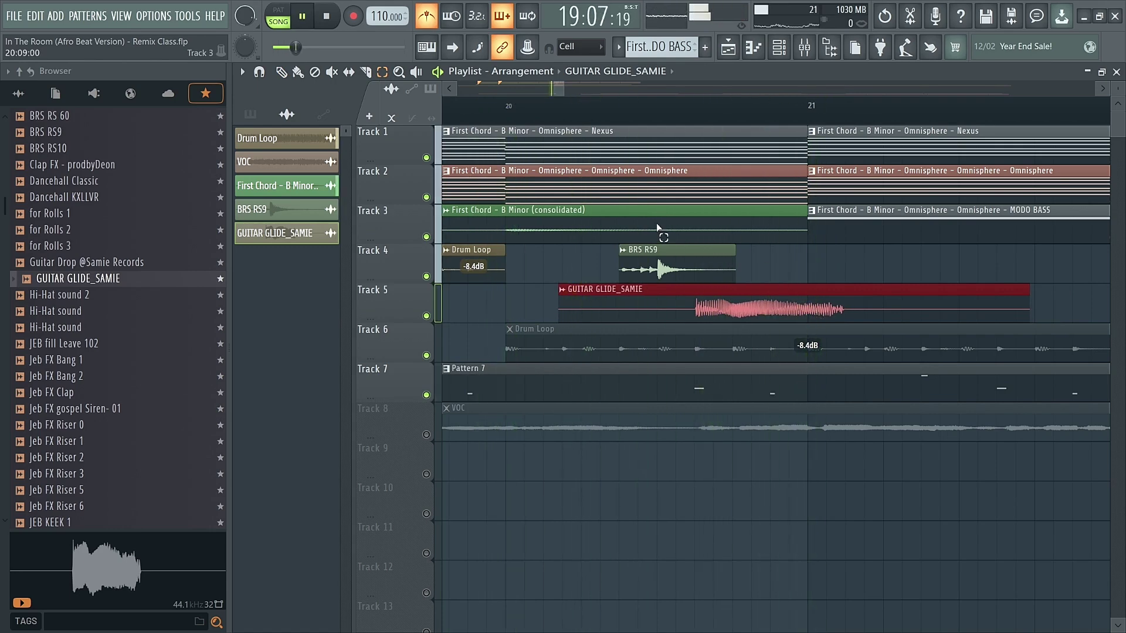
- Mute the MODO BASS clip at bar 21 and the Pattern 7 track, and play the guitar glide from 20:05:00
{"action": "scroll", "coordinate": [667, 230], "scroll_direction": "down", "scroll_amount": 3}
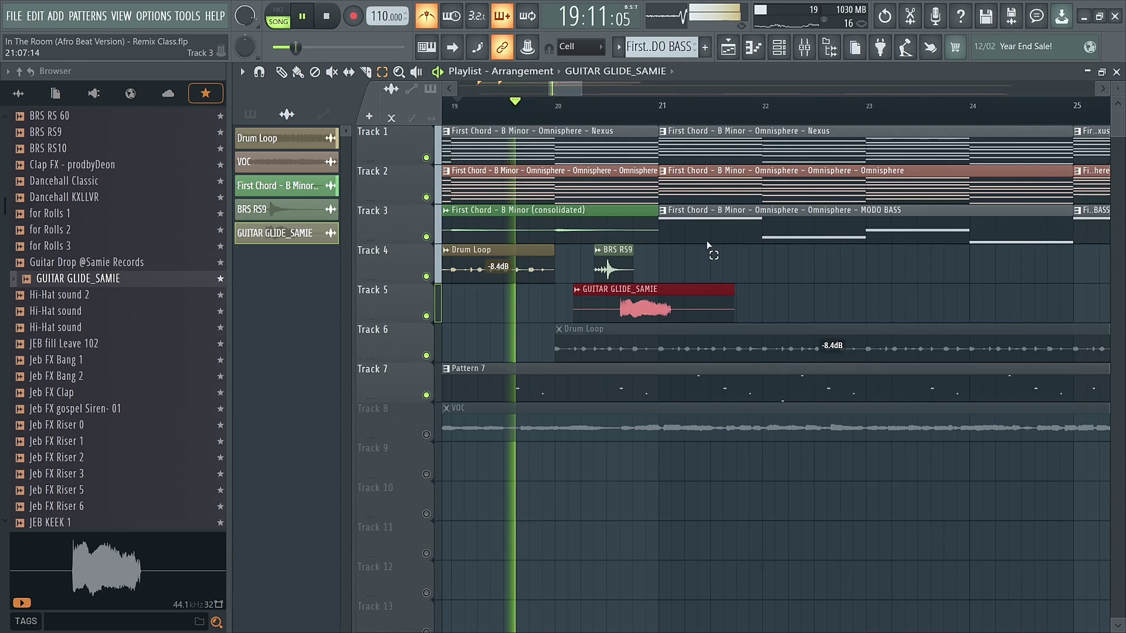
{"action": "left_click", "coordinate": [713, 210]}
{"action": "key", "text": "space"}
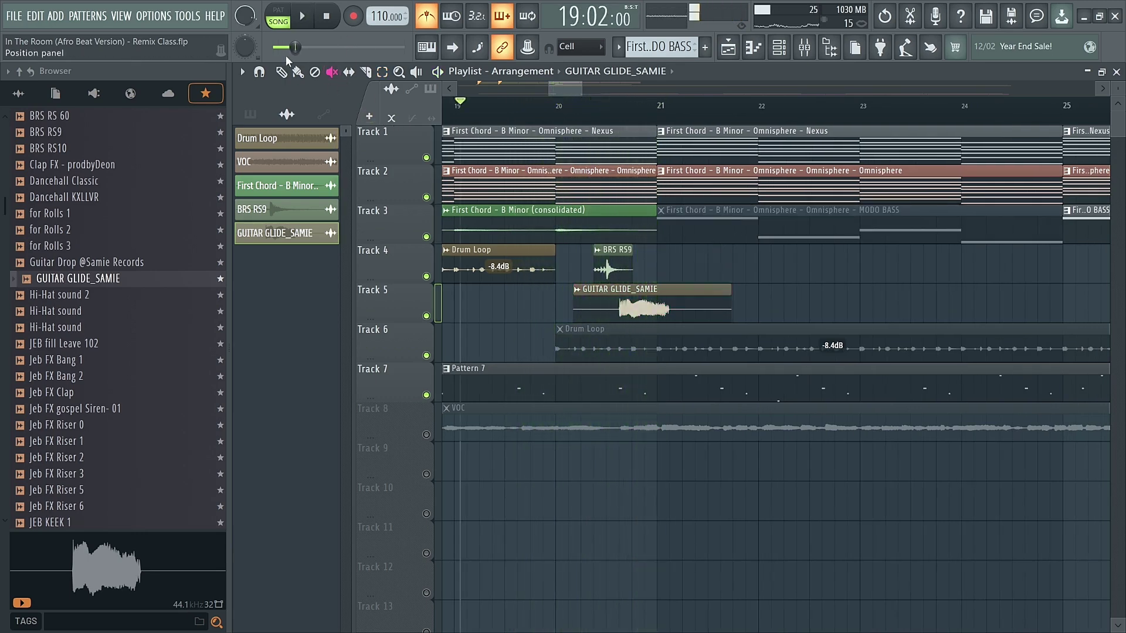
{"action": "left_click", "coordinate": [592, 120]}
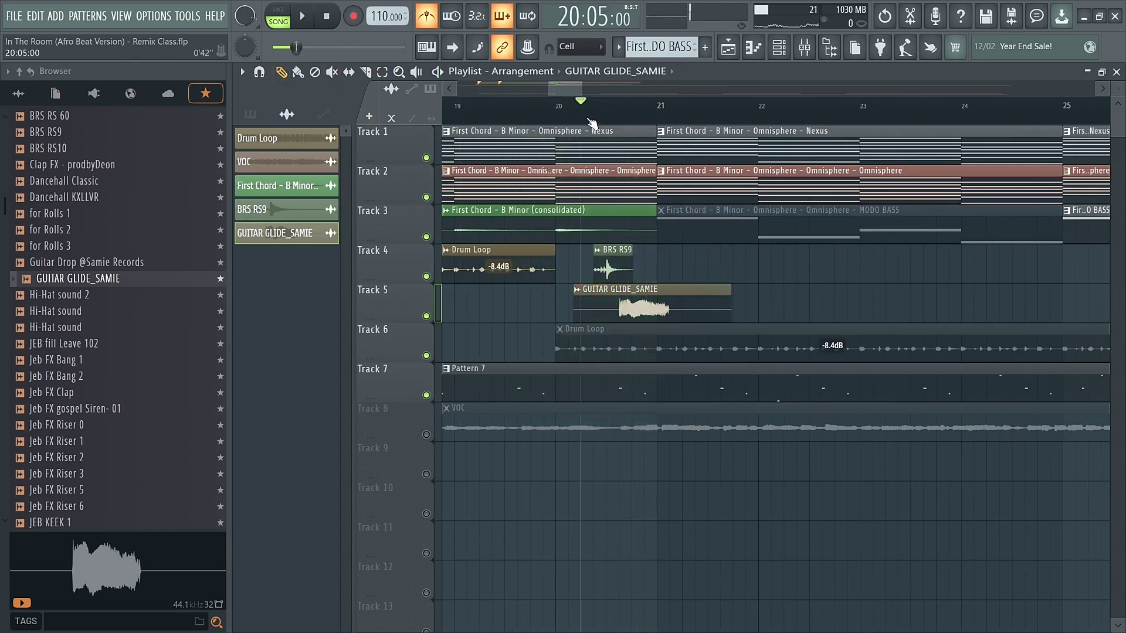
{"action": "left_click", "coordinate": [427, 395]}
{"action": "key", "text": "space"}
{"action": "scroll", "coordinate": [673, 346], "scroll_direction": "up", "scroll_amount": 2}
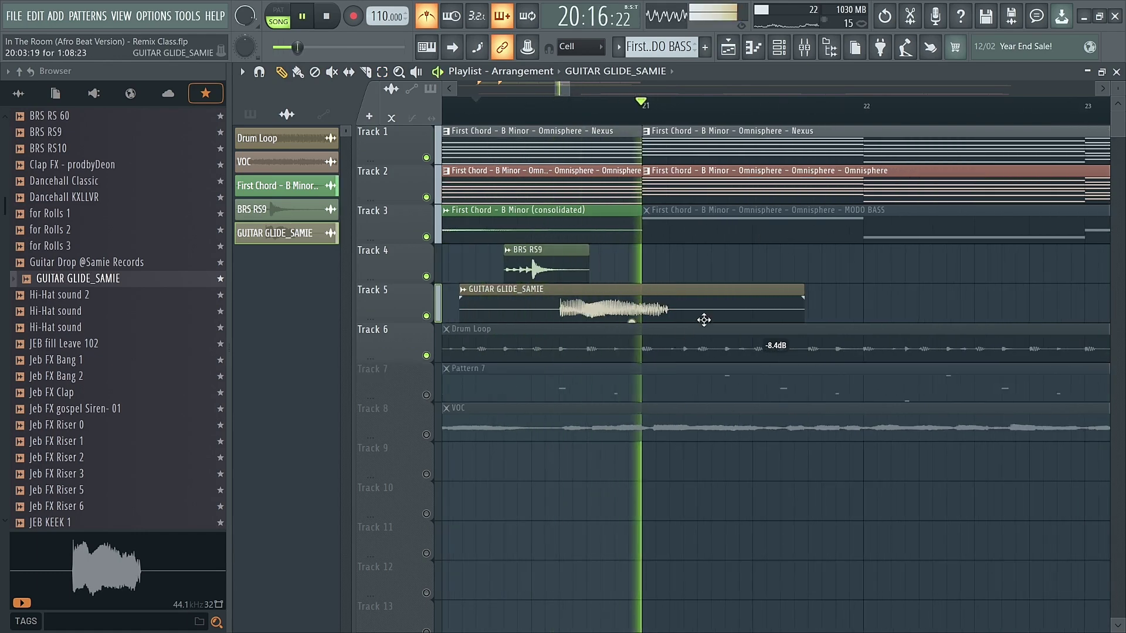
{"action": "key", "text": "space"}
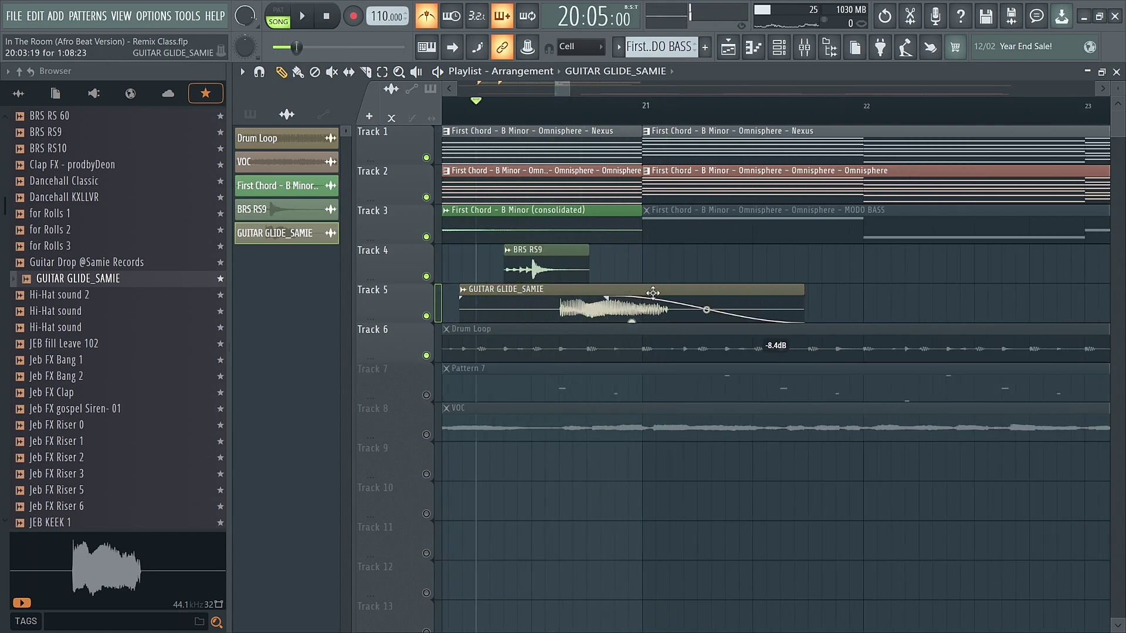
- Slice off the silent tail of the GUITAR GLIDE_SAMIE clip, add a curved fade-out to its end and play it back
{"action": "left_click", "coordinate": [365, 71]}
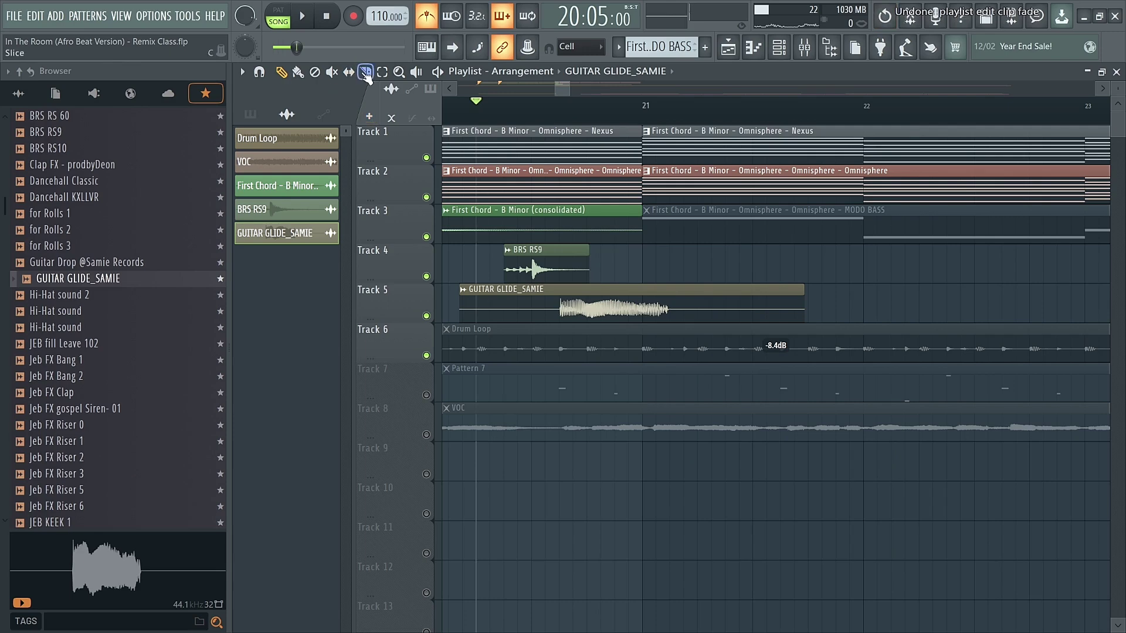
{"action": "right_click", "coordinate": [674, 302]}
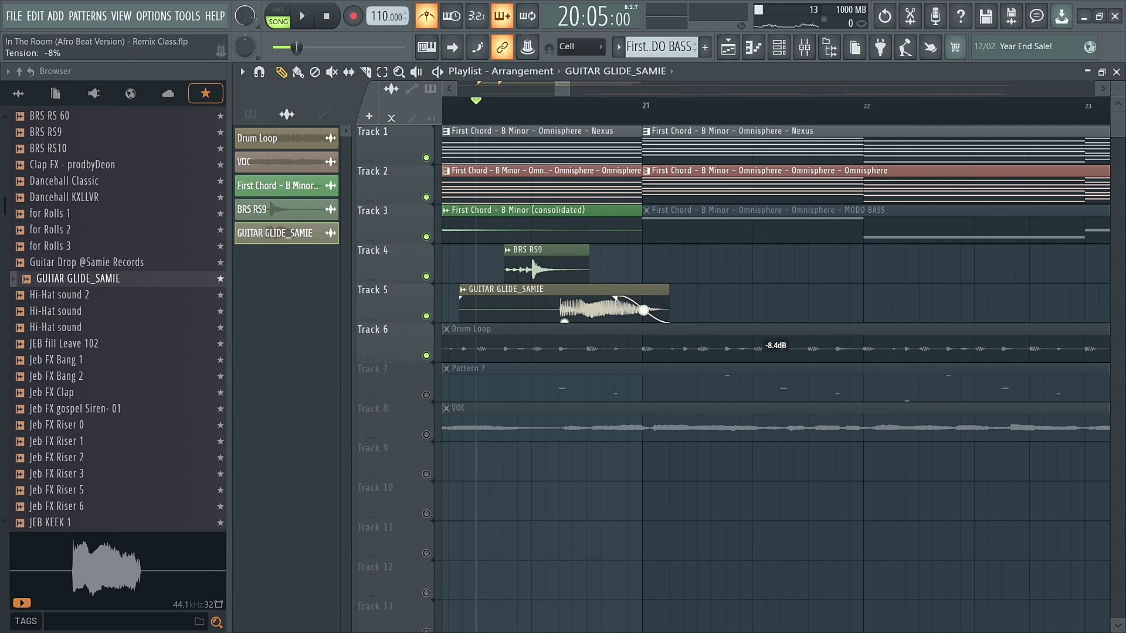
{"action": "key", "text": "space"}
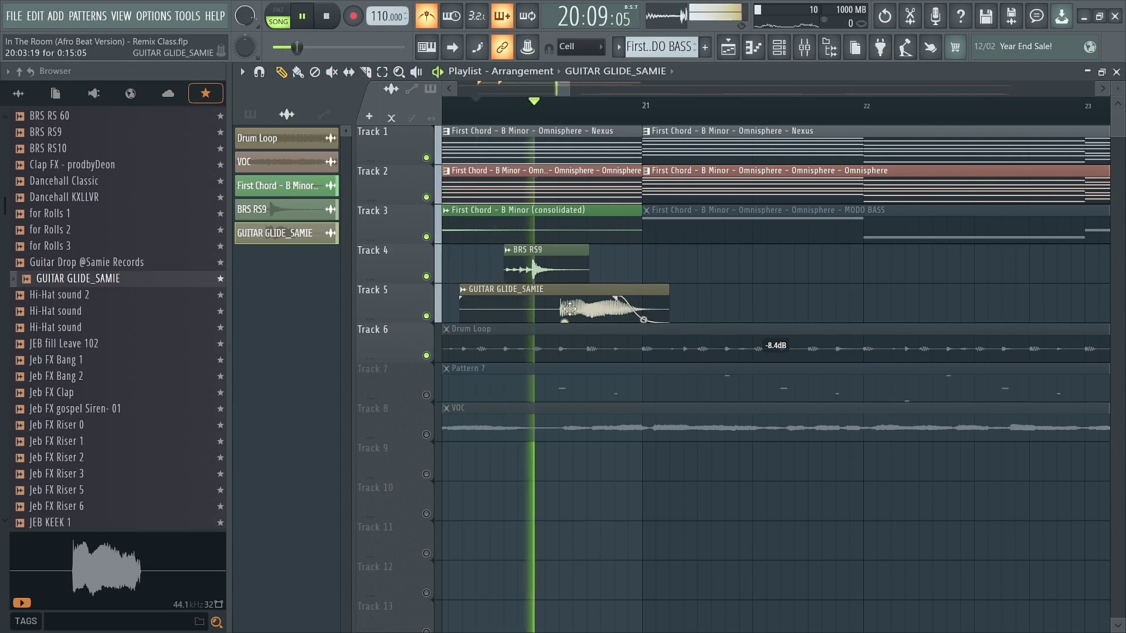
{"action": "key", "text": "space"}
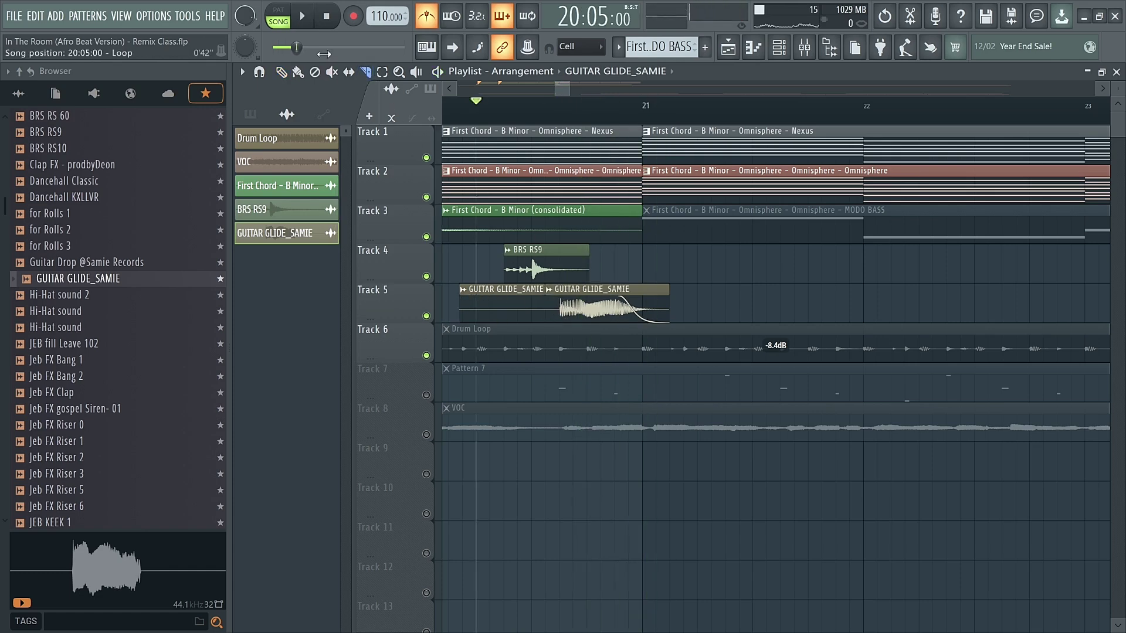
- Trim the guitar glide clip's start to where its waveform begins and add a fade-in of about 0.034 seconds
{"action": "scroll", "coordinate": [557, 297], "scroll_direction": "up", "scroll_amount": 4}
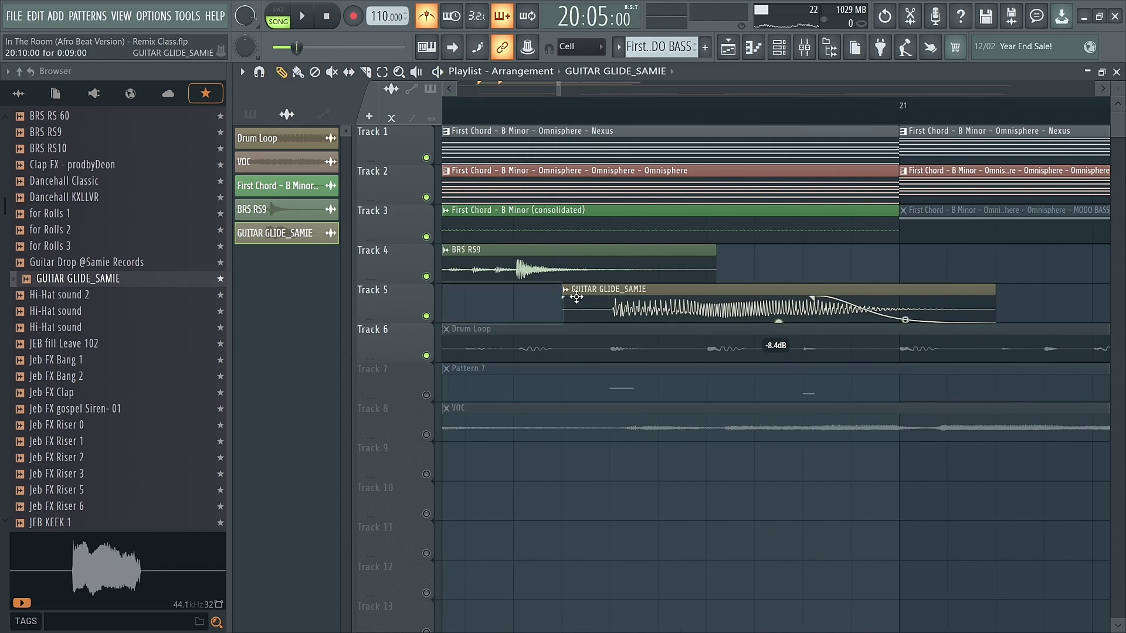
{"action": "left_click_drag", "start_coordinate": [560, 291], "coordinate": [599, 301]}
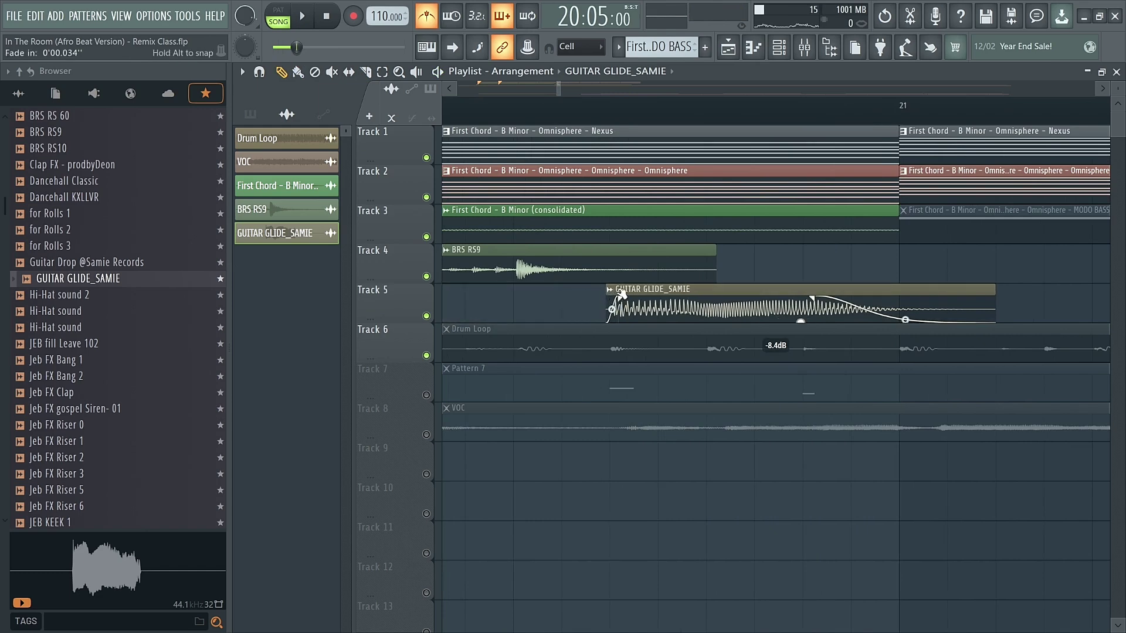
{"action": "key", "text": "space"}
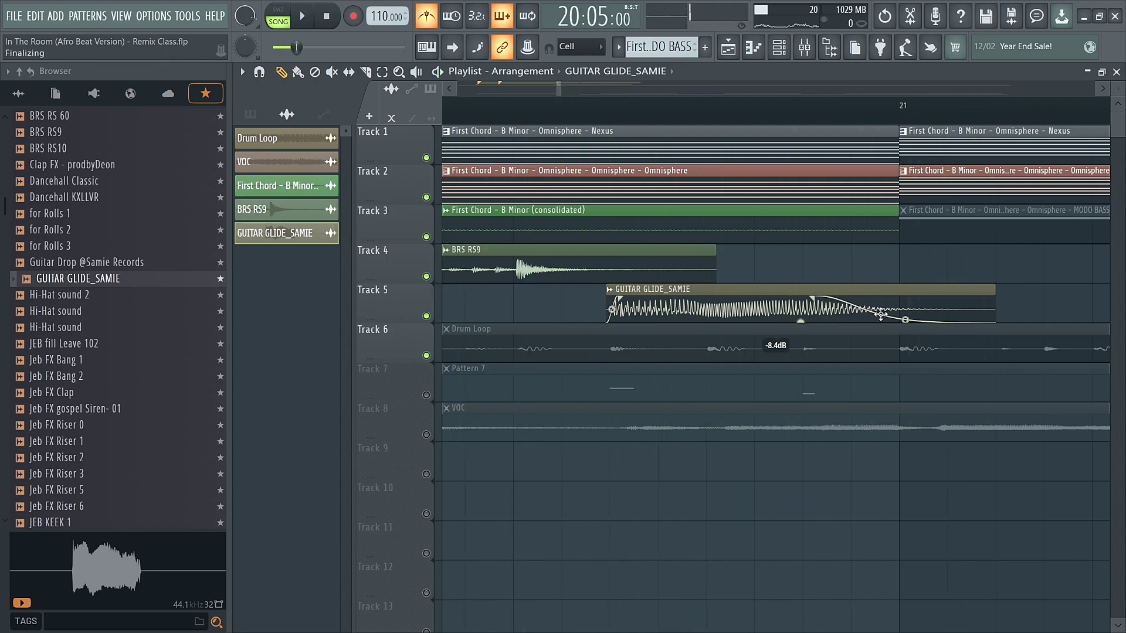
- Unmute the MODO BASS clip at bar 21 and play the transition from 20:10:00
{"action": "scroll", "coordinate": [708, 125], "scroll_direction": "down", "scroll_amount": 3}
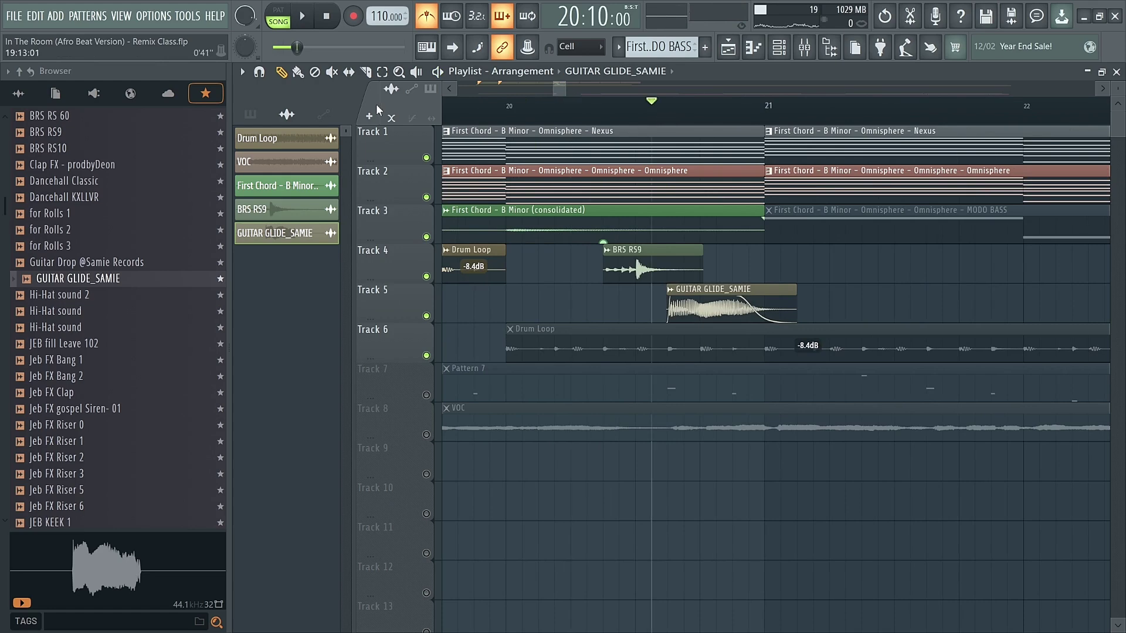
{"action": "left_click", "coordinate": [331, 71]}
{"action": "key", "text": "space"}
{"action": "left_click", "coordinate": [845, 236]}
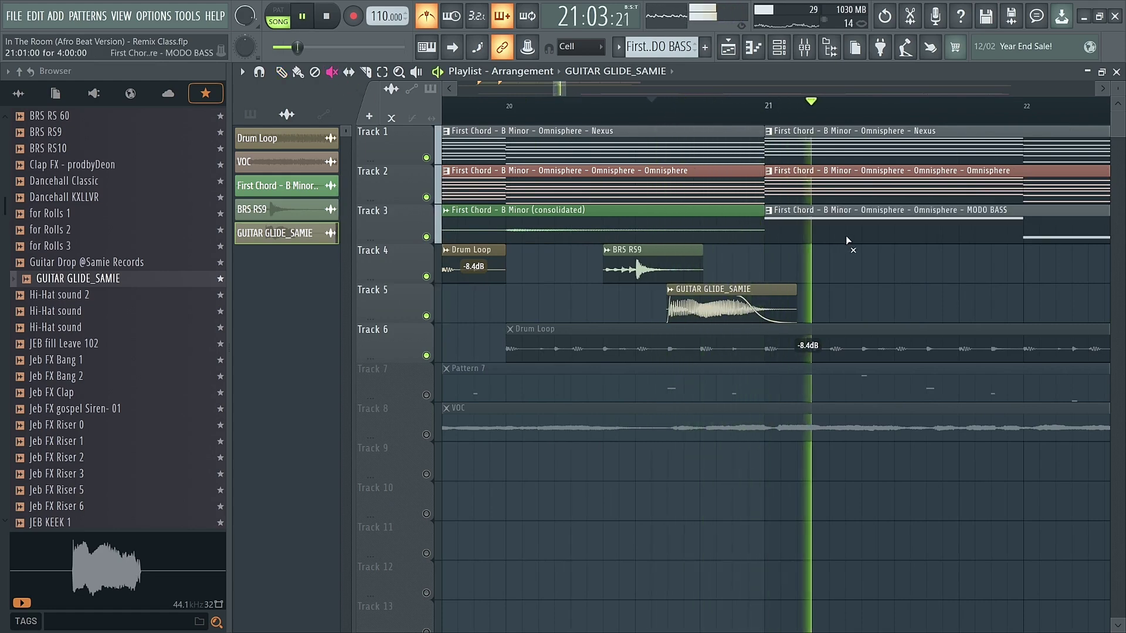
- Set the GUITAR GLIDE_SAMIE clip's gain to -5 dB and play the transition from 20:05:00
{"action": "key", "text": "space"}
{"action": "key", "text": "space"}
{"action": "left_click", "coordinate": [282, 73]}
{"action": "key", "text": "space"}
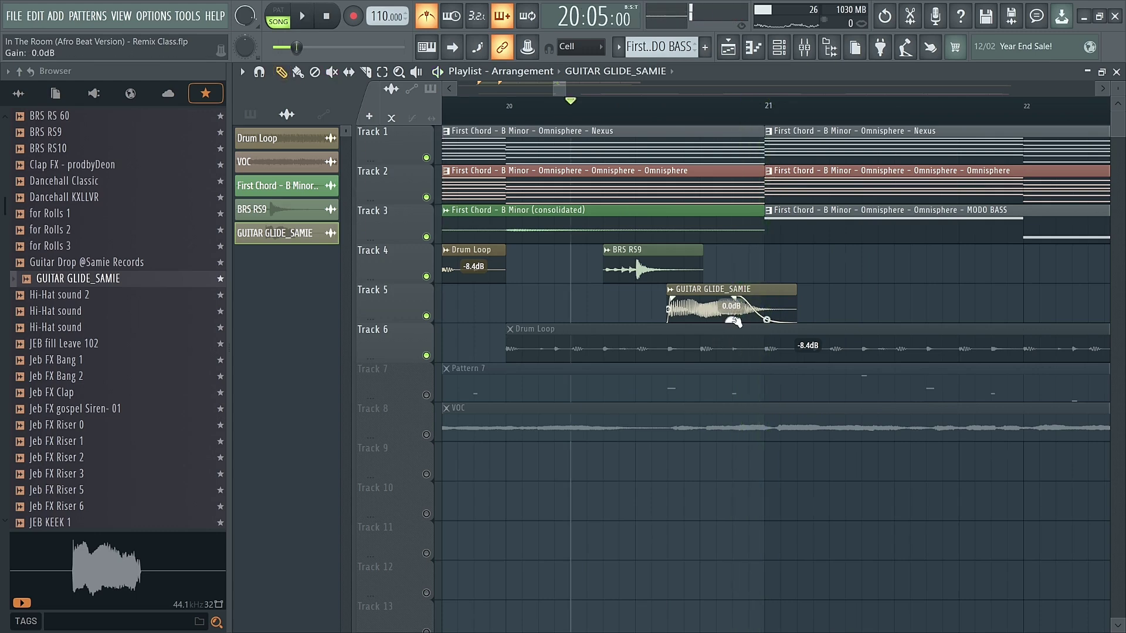
{"action": "left_click", "coordinate": [769, 369]}
{"action": "type", "text": "-5"}
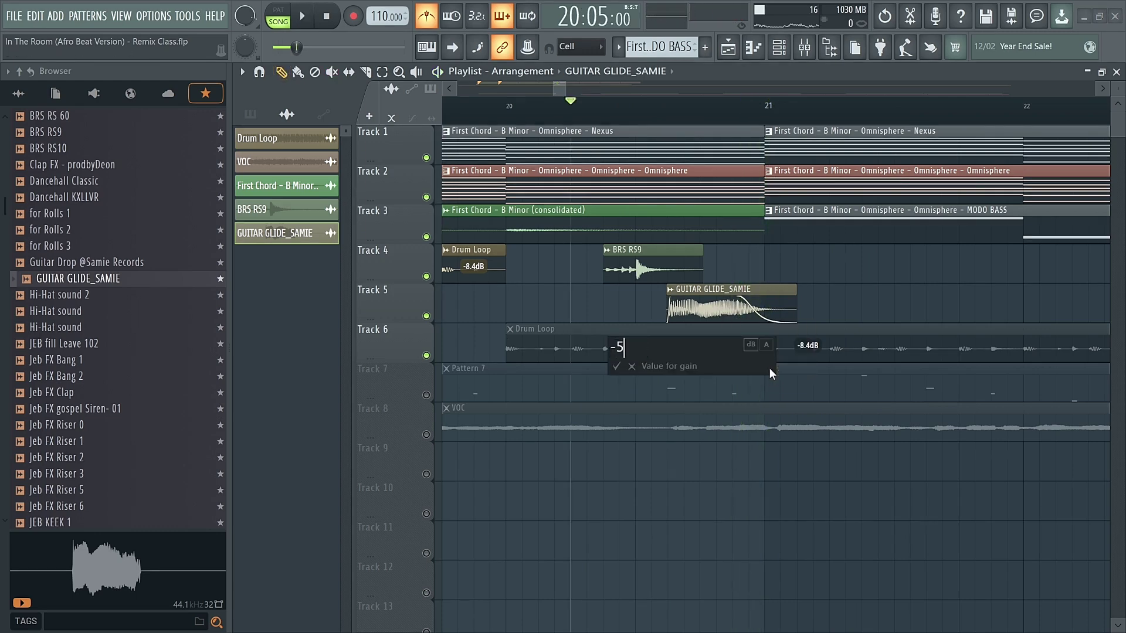
{"action": "key", "text": "Return"}
{"action": "key", "text": "space"}
- Turn off the metronome and set the playback position to 19:15:00, just before the transition
{"action": "scroll", "coordinate": [571, 305], "scroll_direction": "down", "scroll_amount": 2}
{"action": "scroll", "coordinate": [674, 304], "scroll_direction": "down", "scroll_amount": 4}
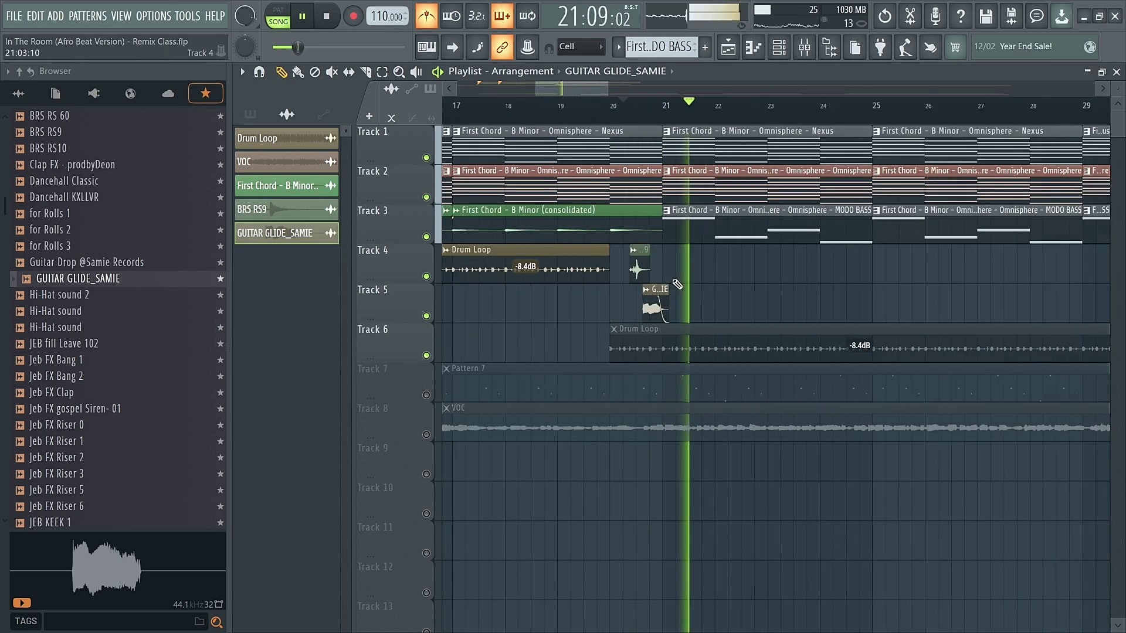
{"action": "left_click", "coordinate": [428, 18]}
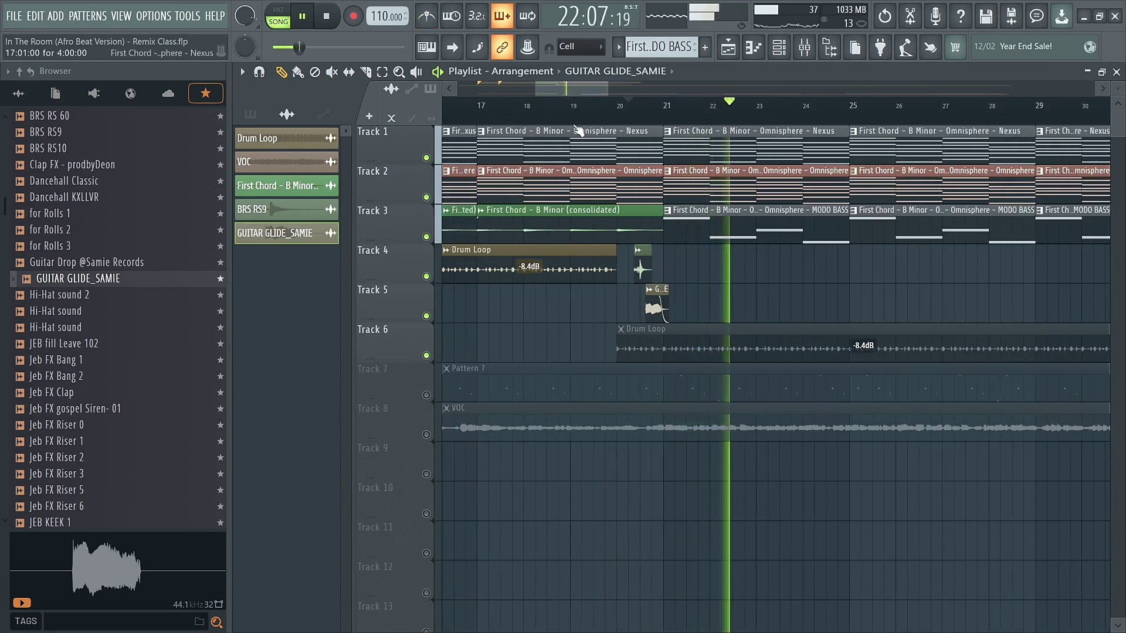
{"action": "left_click", "coordinate": [555, 111]}
- Unmute the Pattern 7 track, slice out and mute its segment over the bar 20 transition up to 21:03:00, and play it
{"action": "left_click", "coordinate": [426, 434]}
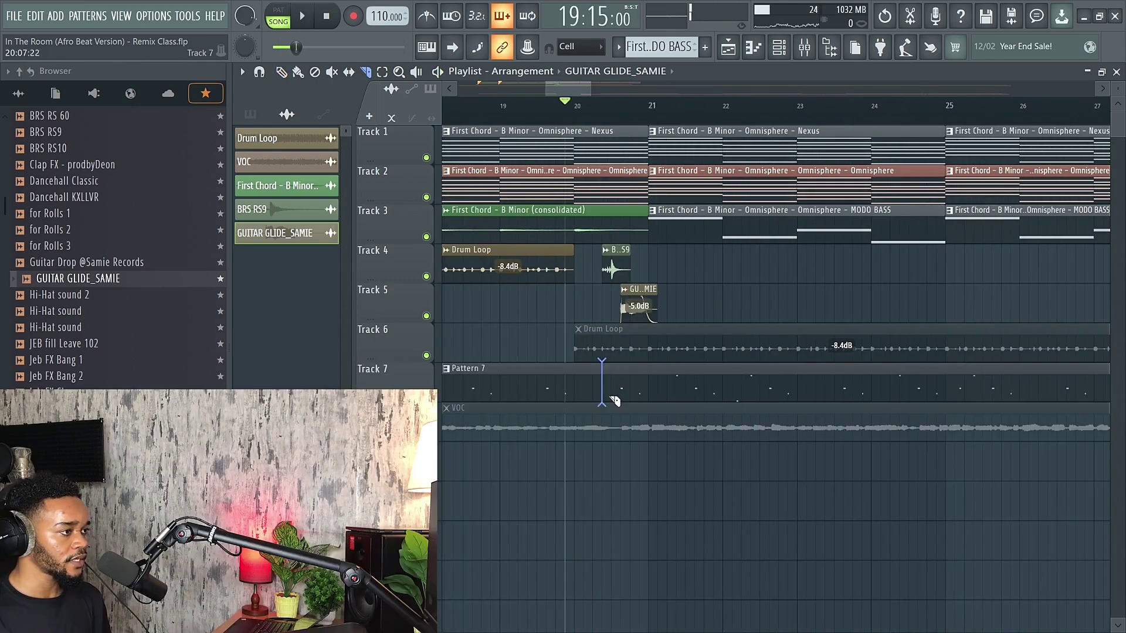
{"action": "left_click", "coordinate": [632, 384]}
{"action": "key", "text": "space"}
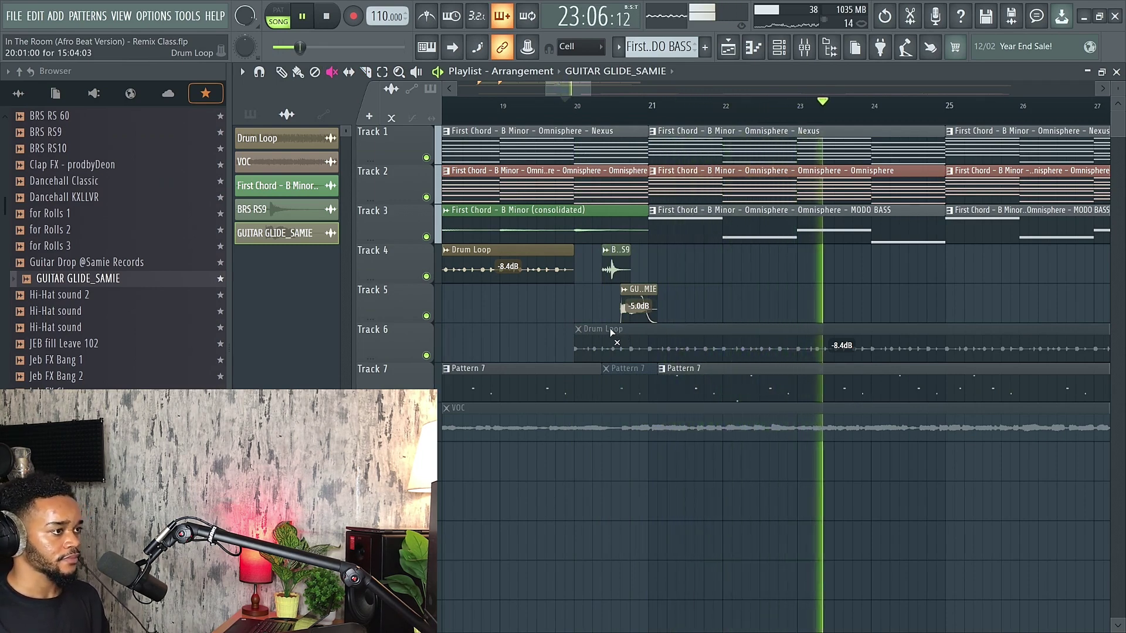
{"action": "scroll", "coordinate": [610, 333], "scroll_direction": "down", "scroll_amount": 3}
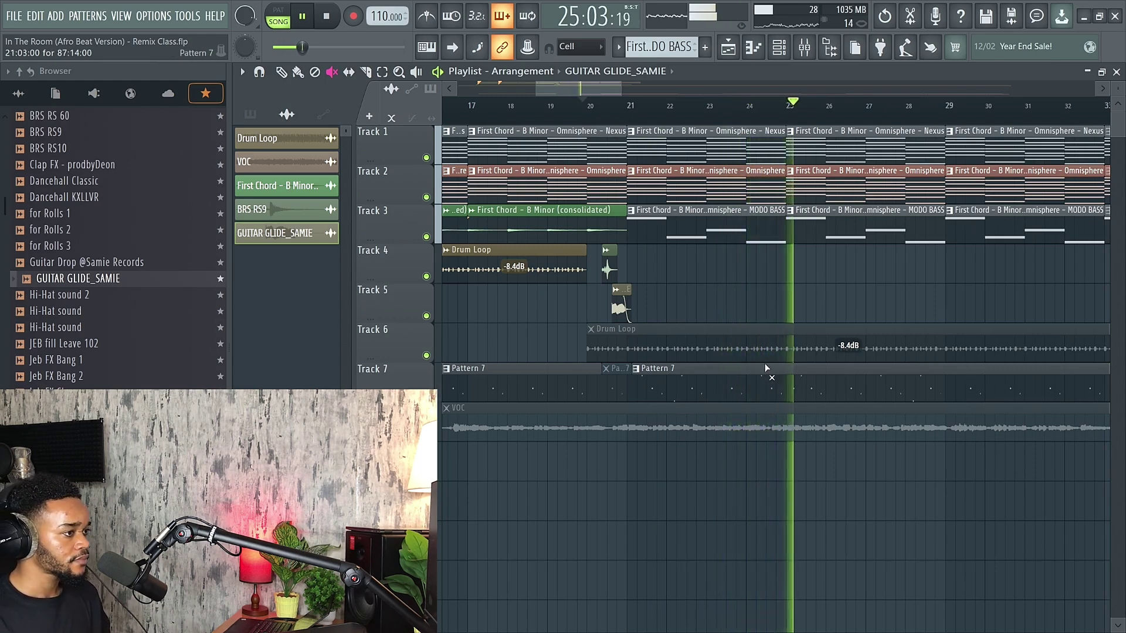
- Unmute the VOC track and Tracks 1 to 6, and play the mix from 21:01:00
{"action": "key", "text": "space"}
{"action": "scroll", "coordinate": [595, 340], "scroll_direction": "down", "scroll_amount": 1}
{"action": "scroll", "coordinate": [595, 340], "scroll_direction": "down", "scroll_amount": 1}
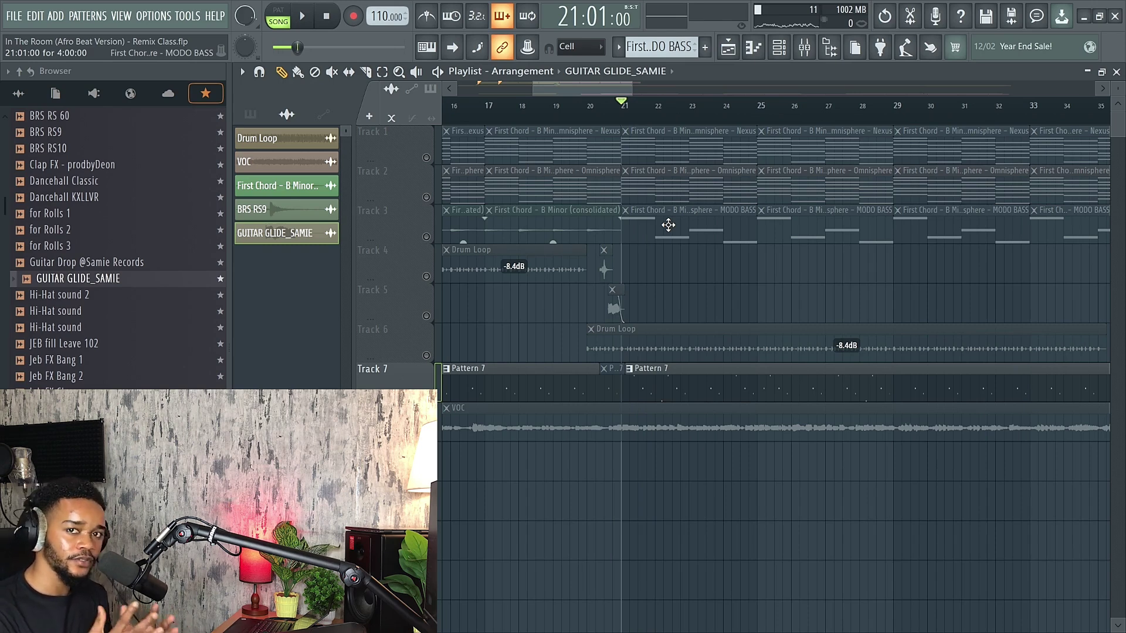
{"action": "left_click", "coordinate": [440, 437]}
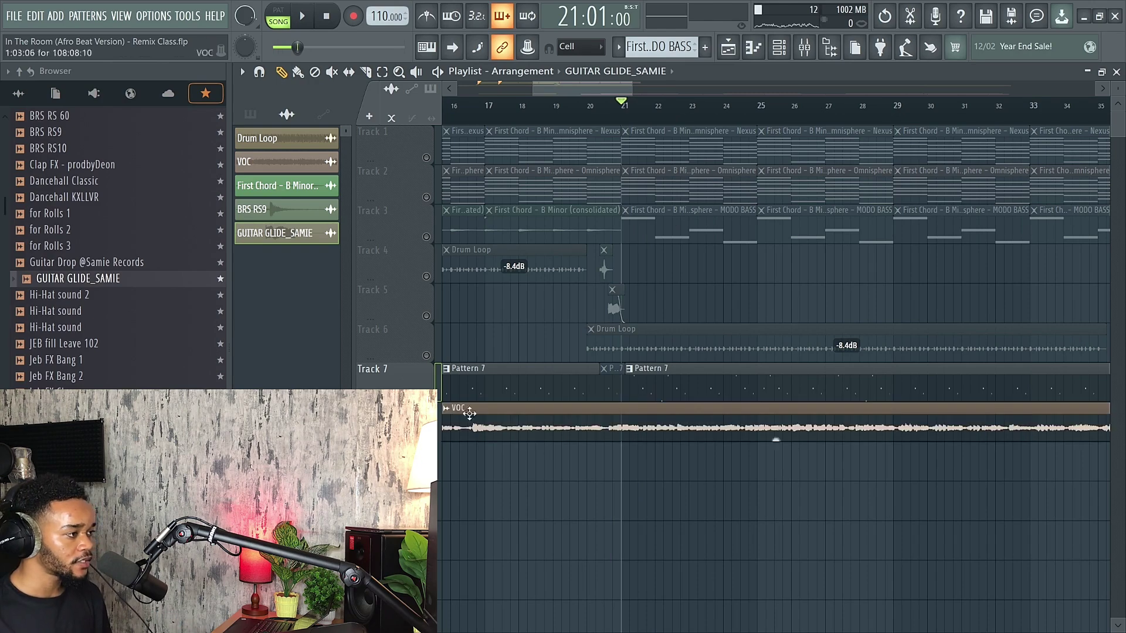
{"action": "left_click", "coordinate": [426, 356]}
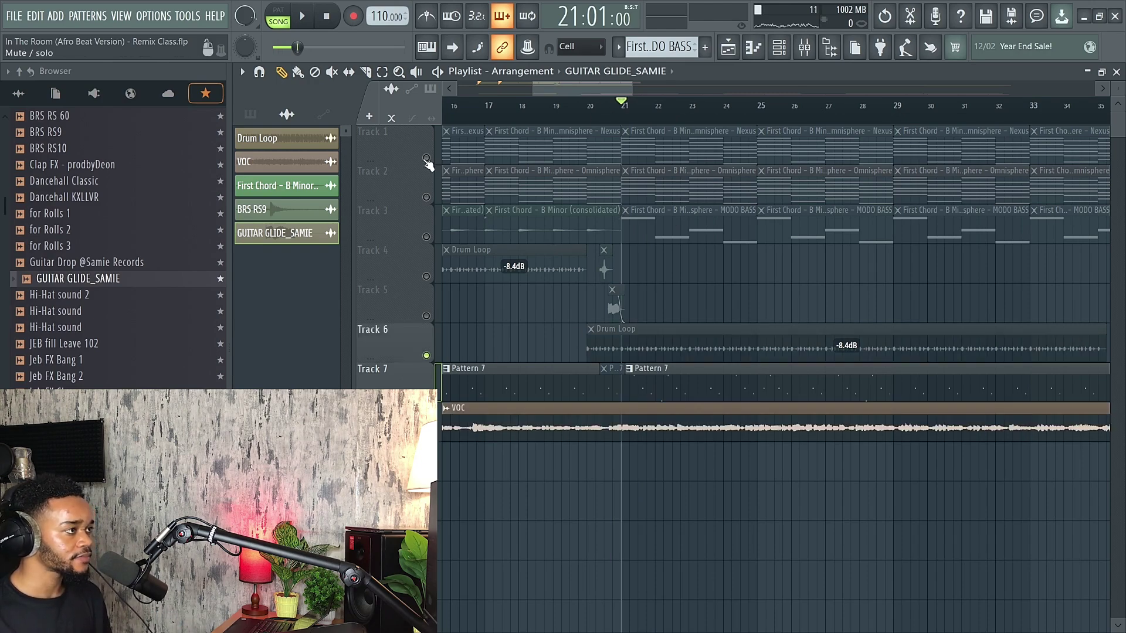
{"action": "left_click_drag", "start_coordinate": [427, 158], "coordinate": [426, 316]}
{"action": "key", "text": "space"}
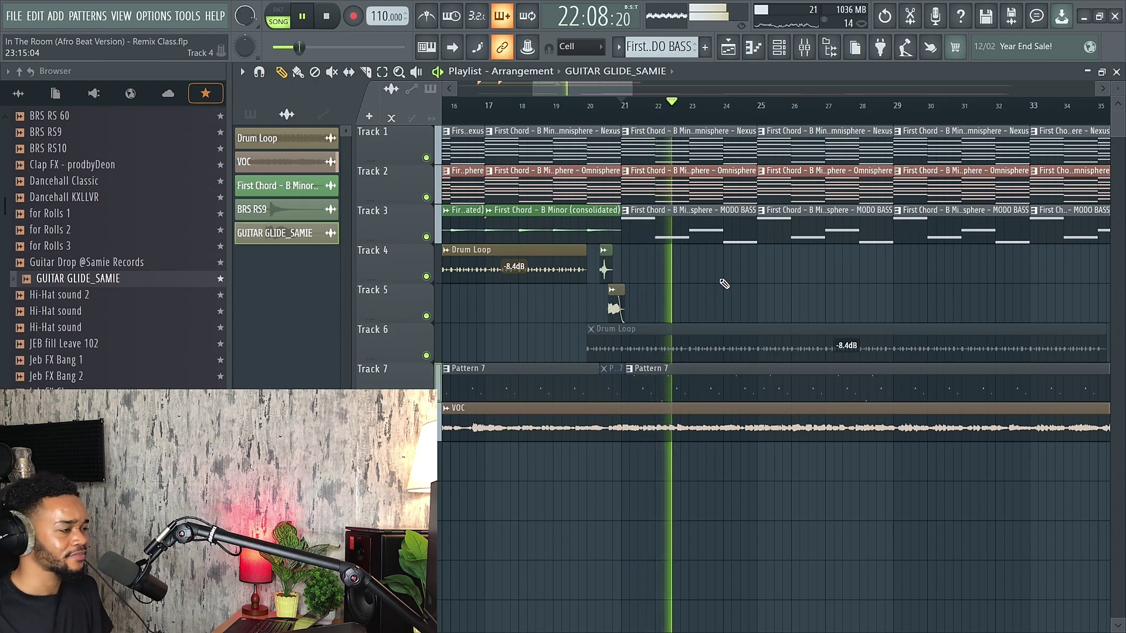
{"action": "key", "text": "space"}
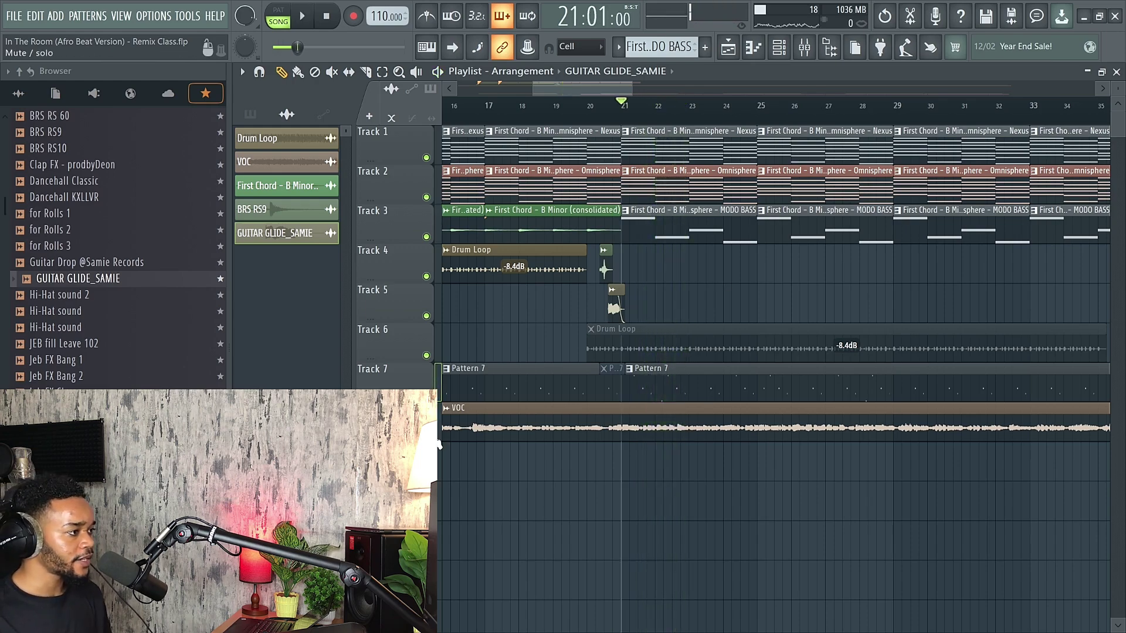
- Mute the VOC track, unmute the Drum Loop clip on Track 6 and move it to start at bar 29 during playback
{"action": "left_click", "coordinate": [437, 444]}
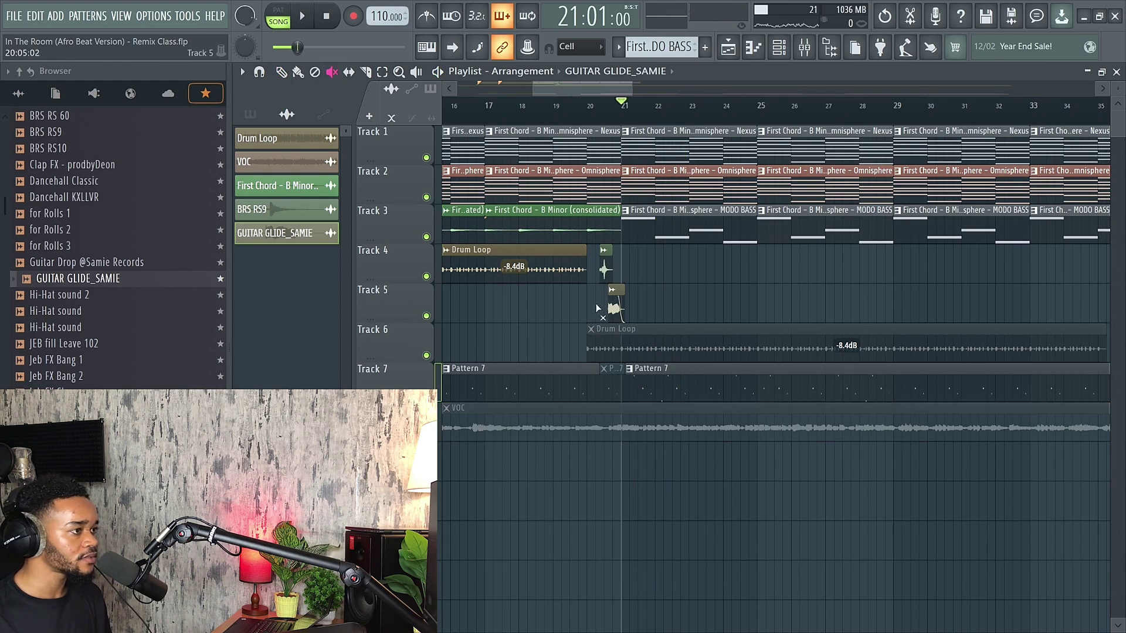
{"action": "key", "text": "space"}
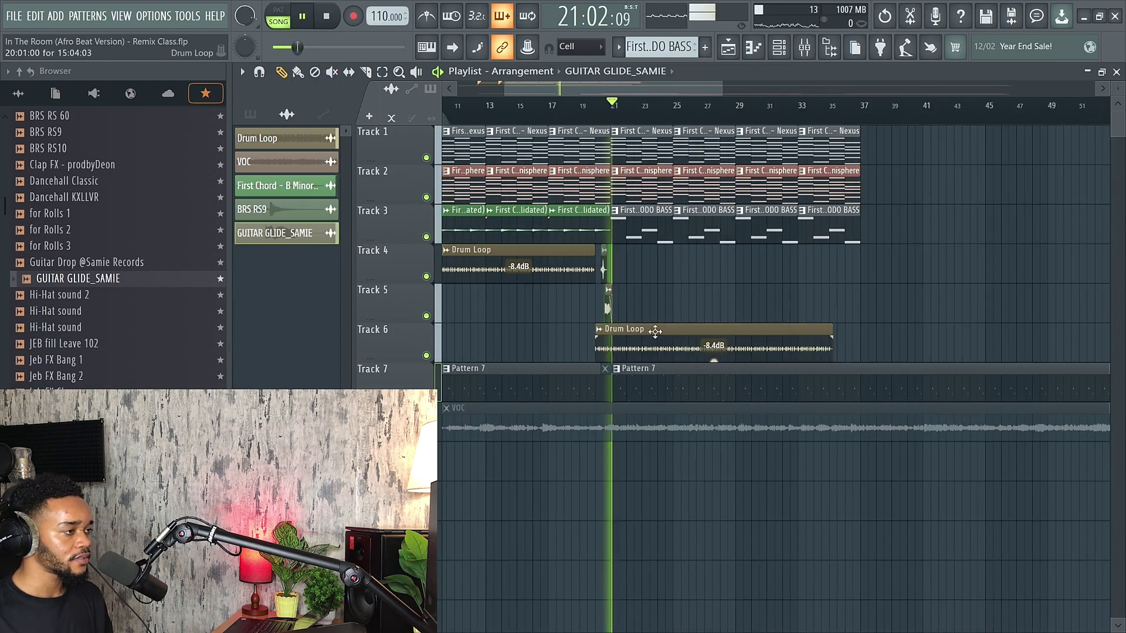
{"action": "left_click_drag", "start_coordinate": [655, 332], "coordinate": [797, 332]}
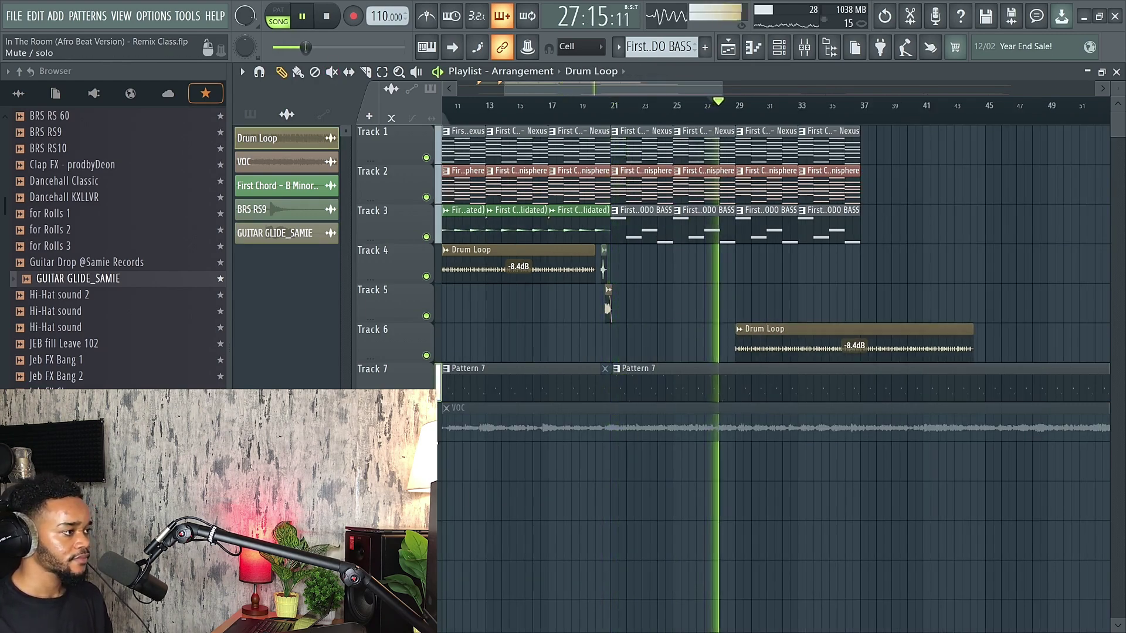
- Unmute the VOC track and listen to the arrangement up to the Drum Loop entry at bar 29
{"action": "left_click", "coordinate": [426, 435]}
{"action": "scroll", "coordinate": [670, 410], "scroll_direction": "up", "scroll_amount": 3}
{"action": "scroll", "coordinate": [713, 321], "scroll_direction": "down", "scroll_amount": 2}
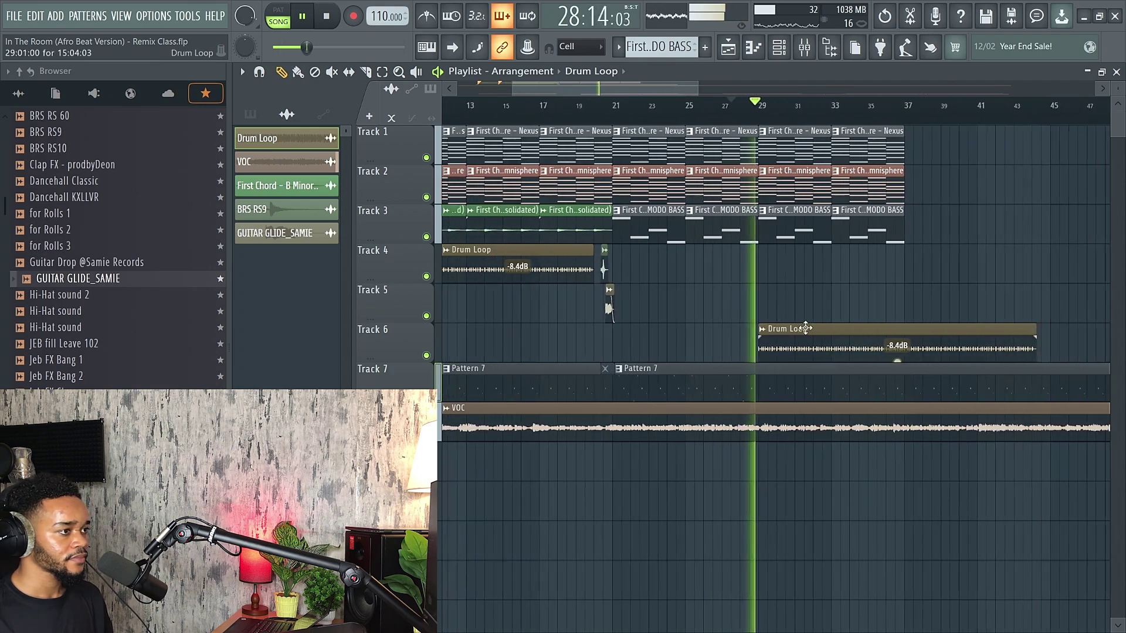
{"action": "scroll", "coordinate": [805, 329], "scroll_direction": "up", "scroll_amount": 2}
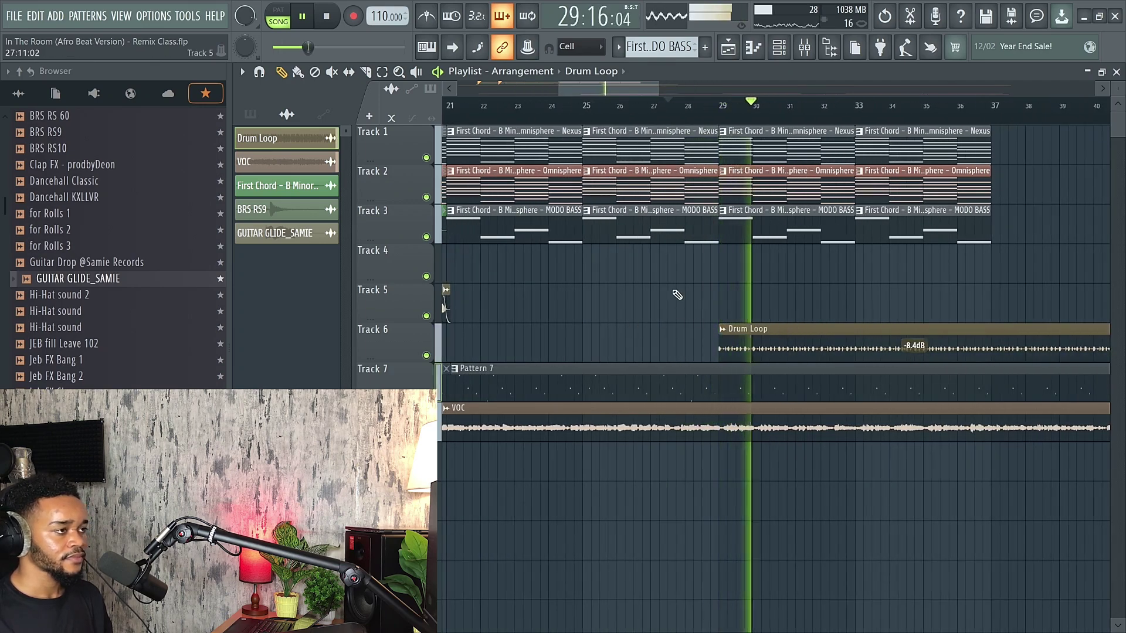
{"action": "key", "text": "space"}
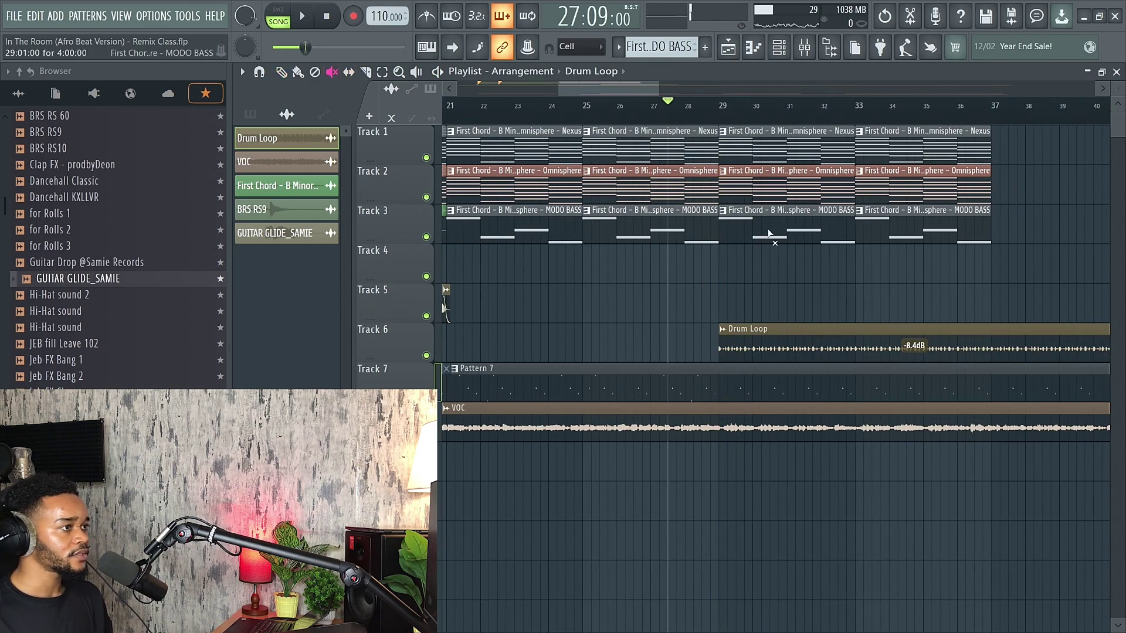
- Cut off all clips at bar 37, mute the VOC track and add a marker named END at 37:01:00
{"action": "scroll", "coordinate": [707, 242], "scroll_direction": "down", "scroll_amount": 2}
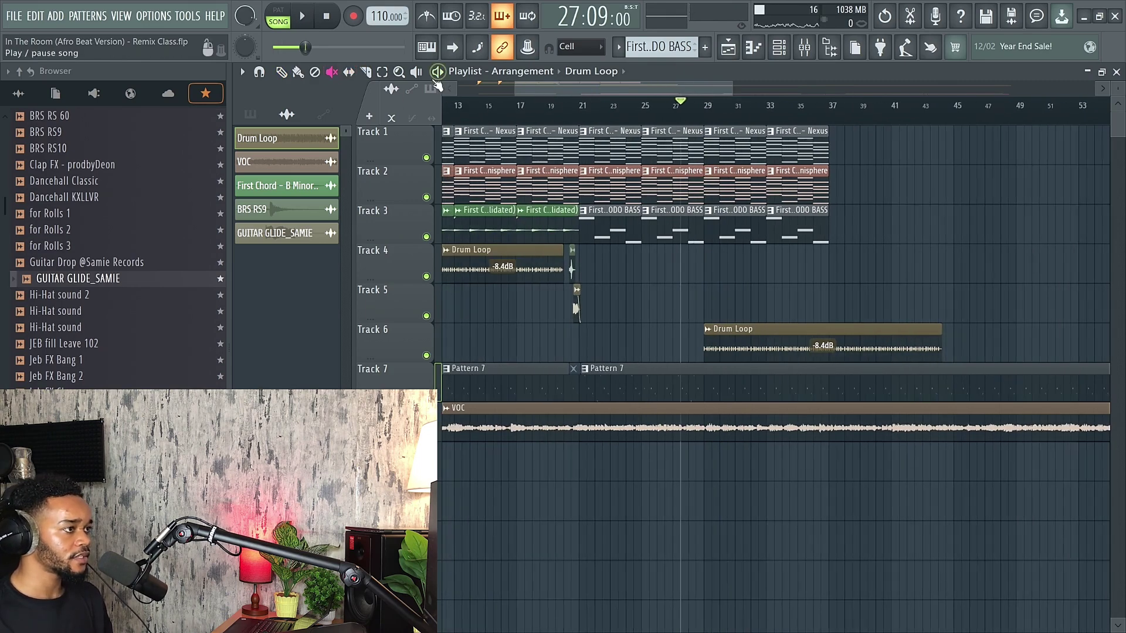
{"action": "scroll", "coordinate": [736, 230], "scroll_direction": "up", "scroll_amount": 2}
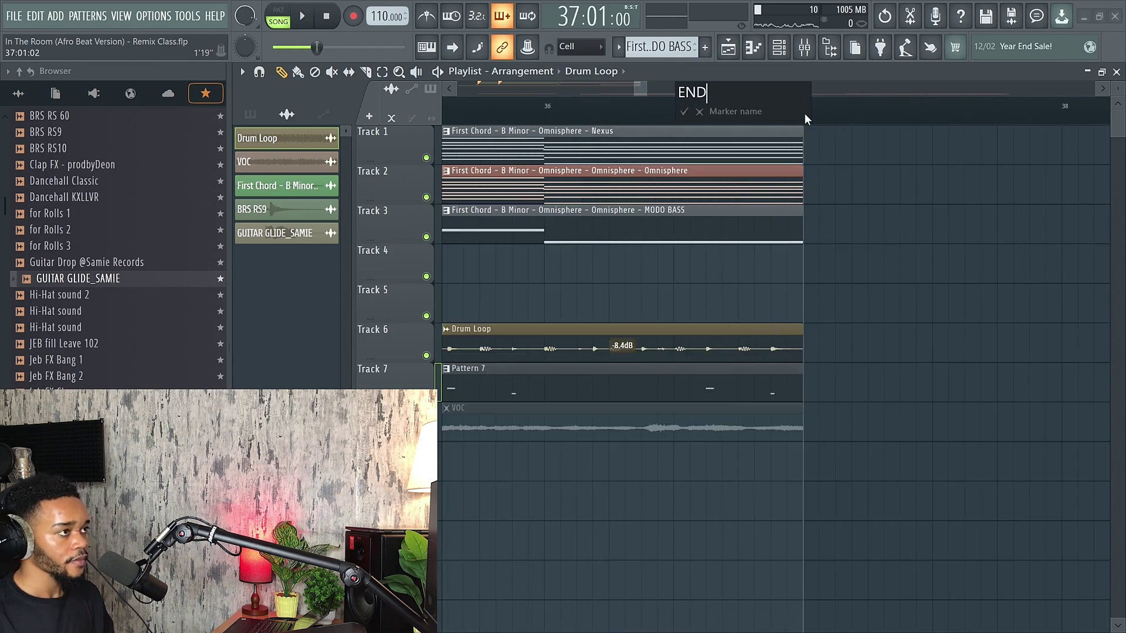
{"action": "scroll", "coordinate": [910, 326], "scroll_direction": "down", "scroll_amount": 6}
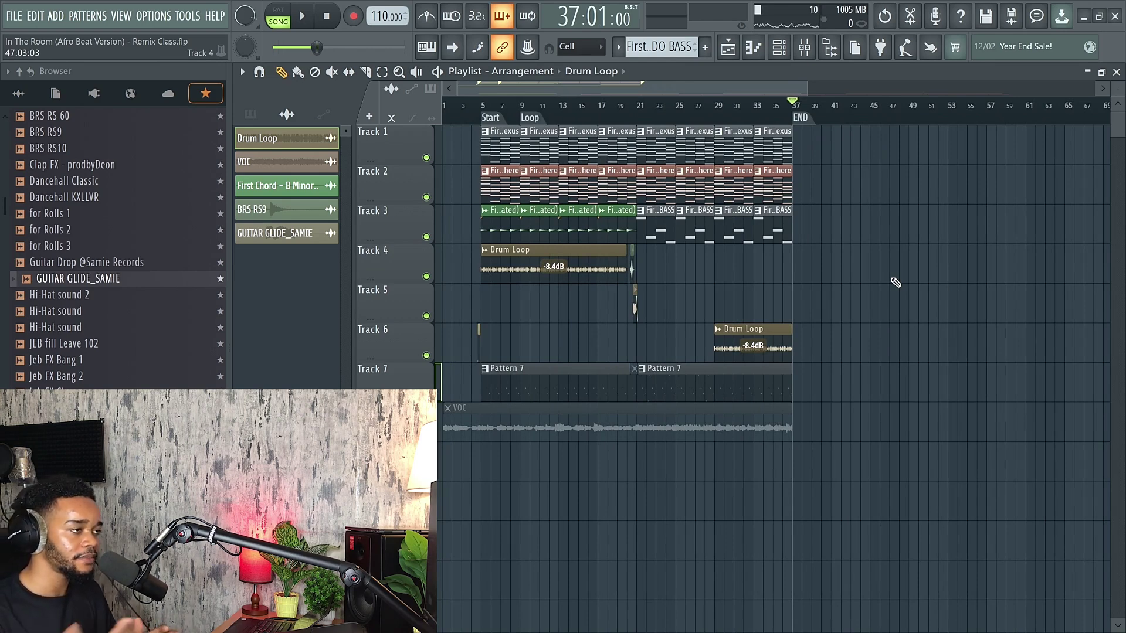
{"action": "scroll", "coordinate": [793, 111], "scroll_direction": "up", "scroll_amount": 4}
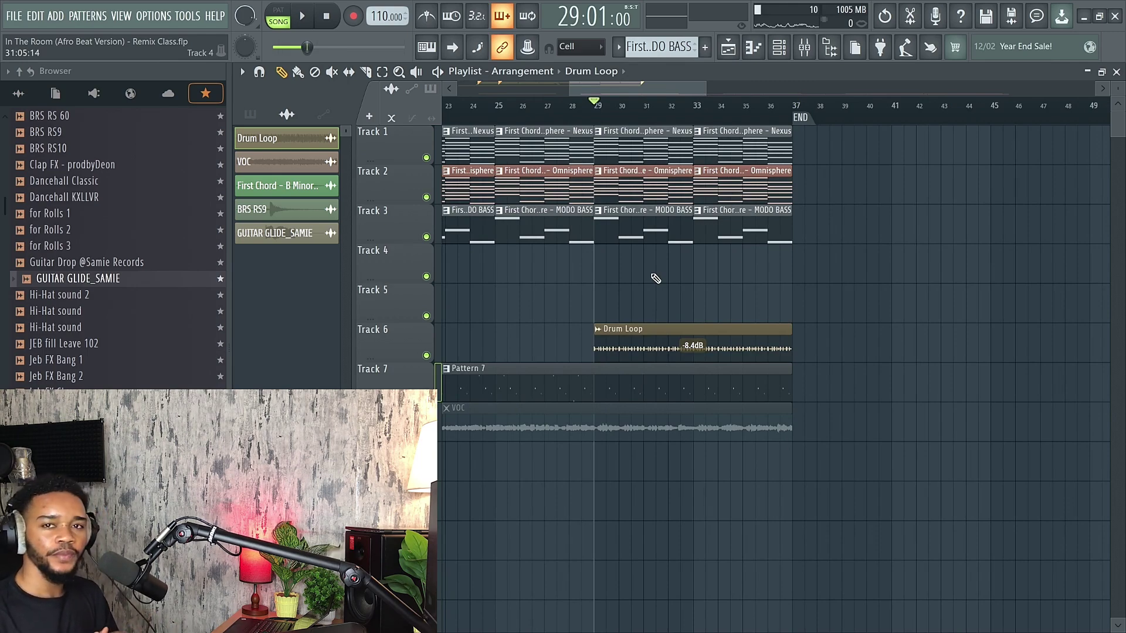
- Play the transition into bar 21 from 19:01:00
{"action": "scroll", "coordinate": [657, 277], "scroll_direction": "down", "scroll_amount": 5}
{"action": "scroll", "coordinate": [488, 259], "scroll_direction": "up", "scroll_amount": 4}
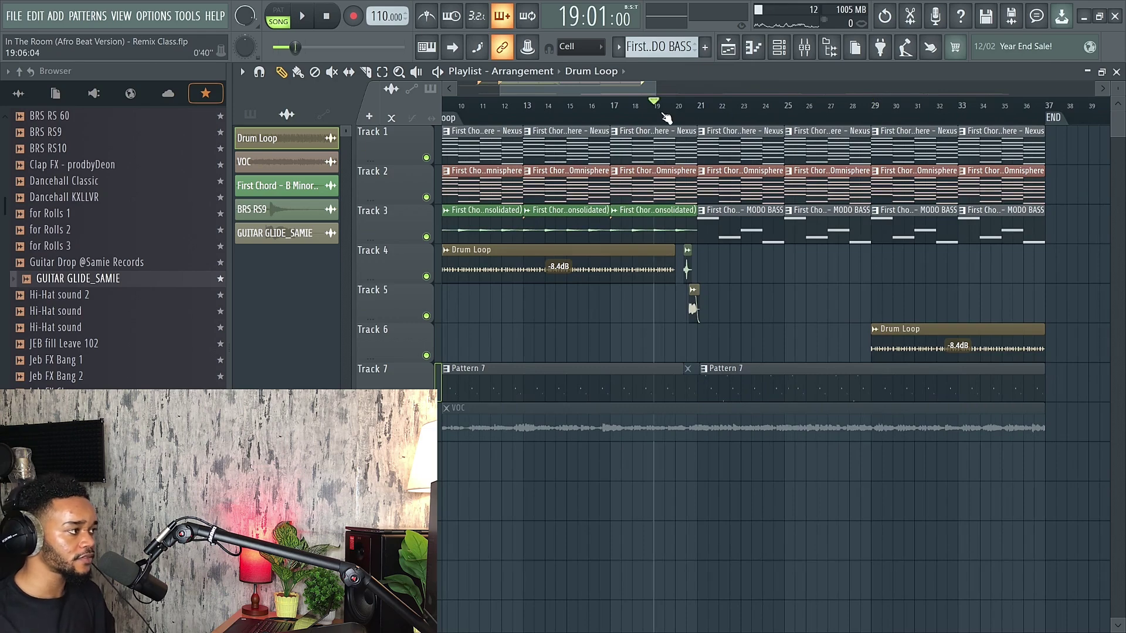
{"action": "key", "text": "space"}
{"action": "scroll", "coordinate": [673, 295], "scroll_direction": "up", "scroll_amount": 4}
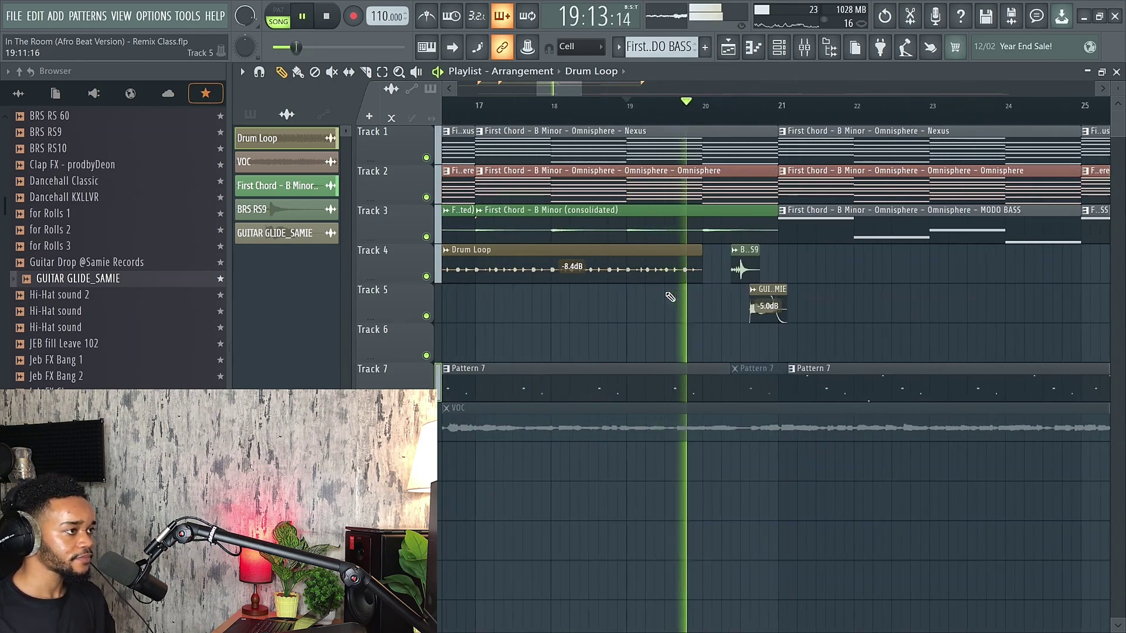
{"action": "key", "text": "space"}
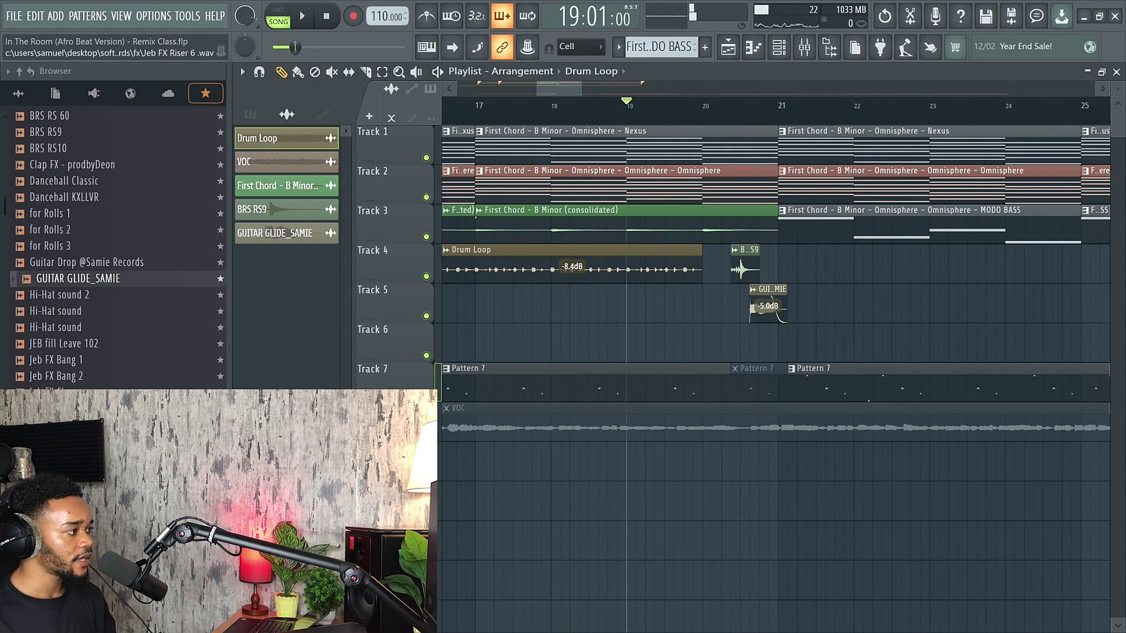
- Find Jeb FX Riser 0 among the favourite samples, preview it and place it on Track 6 at 19:07:00
{"action": "scroll", "coordinate": [117, 246], "scroll_direction": "down", "scroll_amount": 6}
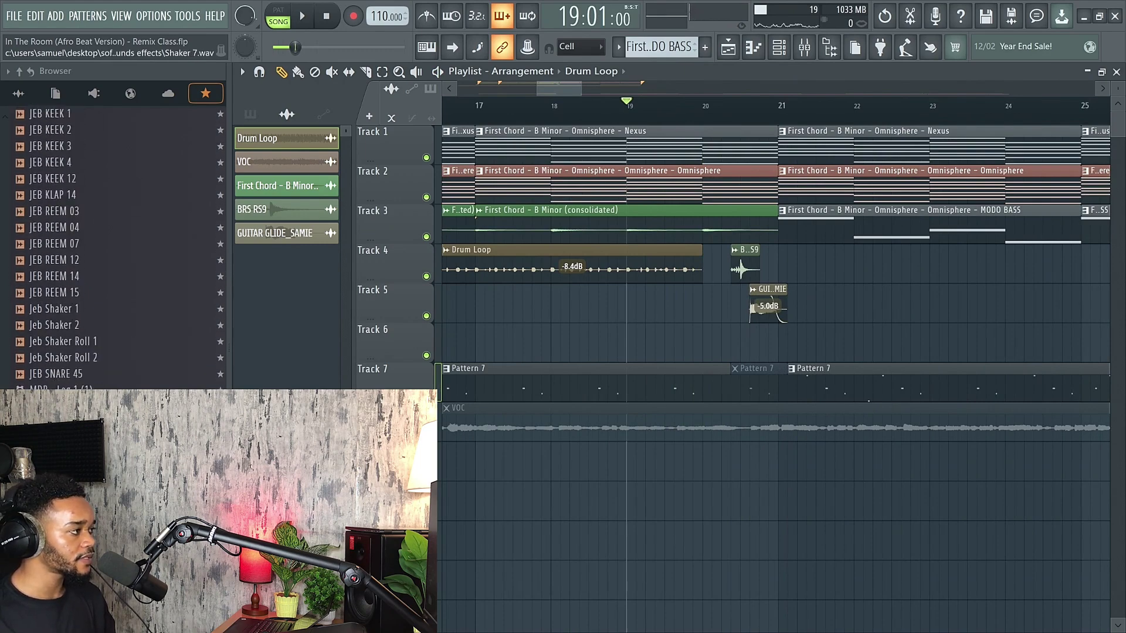
{"action": "scroll", "coordinate": [75, 225], "scroll_direction": "up", "scroll_amount": 4}
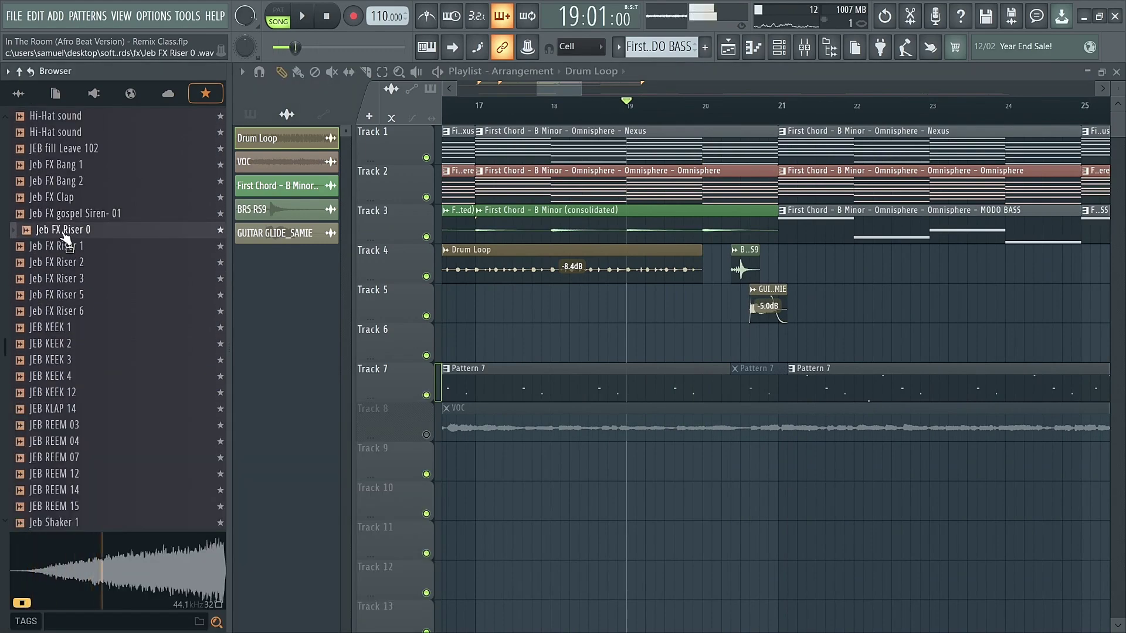
{"action": "left_click_drag", "start_coordinate": [64, 234], "coordinate": [664, 336]}
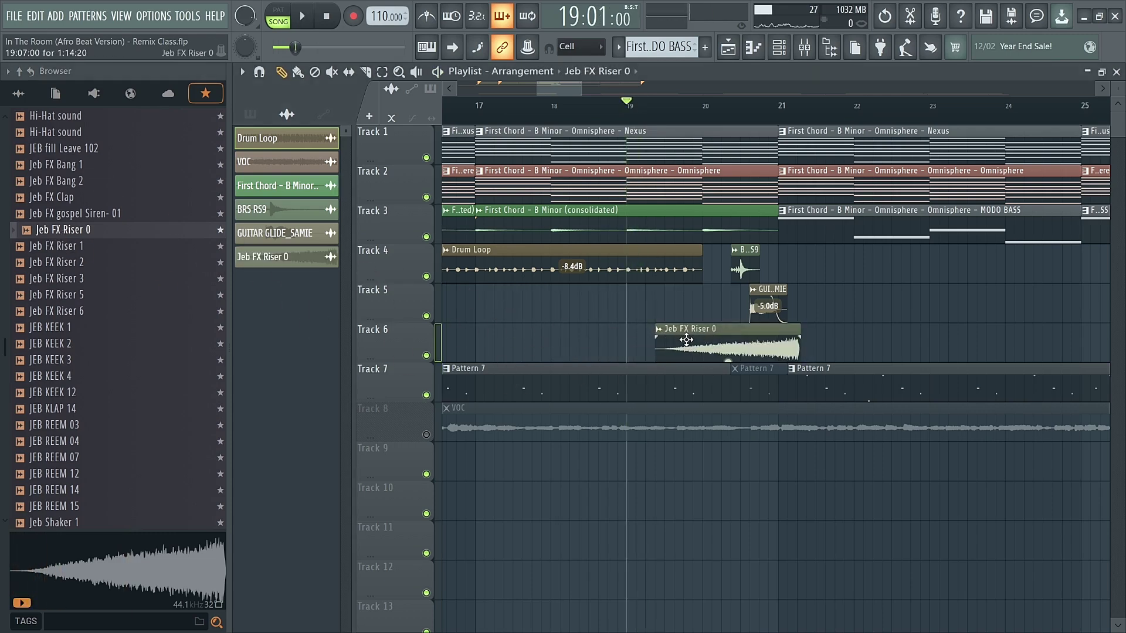
- Try the Jeb FX Riser 0 clip at 19:12:00 and play the build-up from 19:01:00
{"action": "scroll", "coordinate": [692, 340], "scroll_direction": "up", "scroll_amount": 3, "text": "ctrl"}
{"action": "key", "text": "space"}
{"action": "scroll", "coordinate": [681, 332], "scroll_direction": "down", "scroll_amount": 2, "text": "ctrl"}
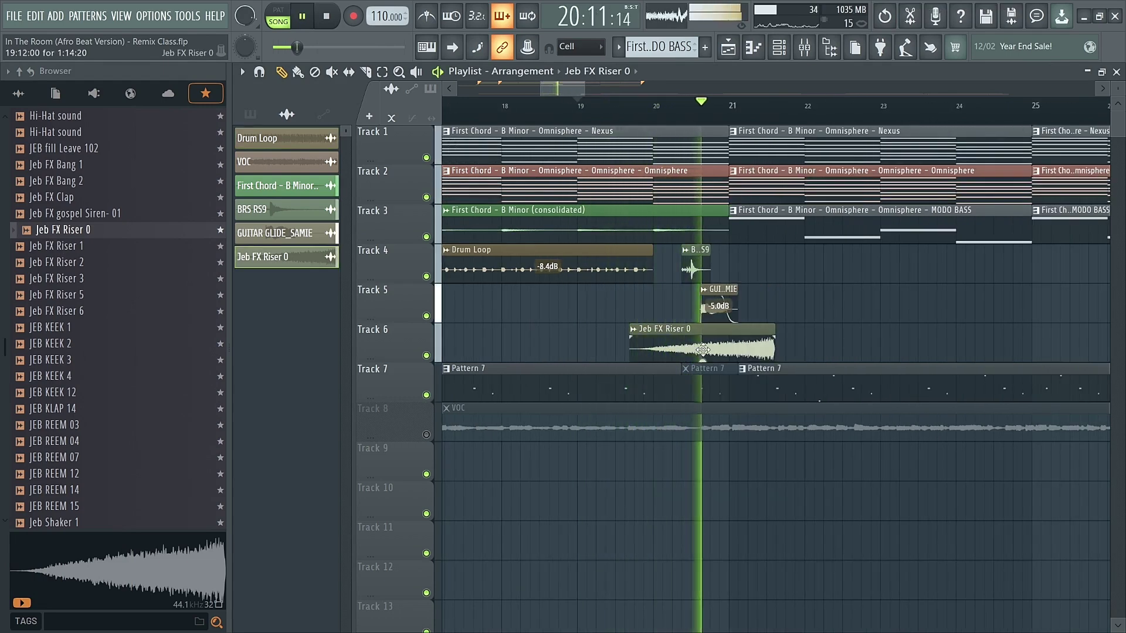
{"action": "key", "text": "space"}
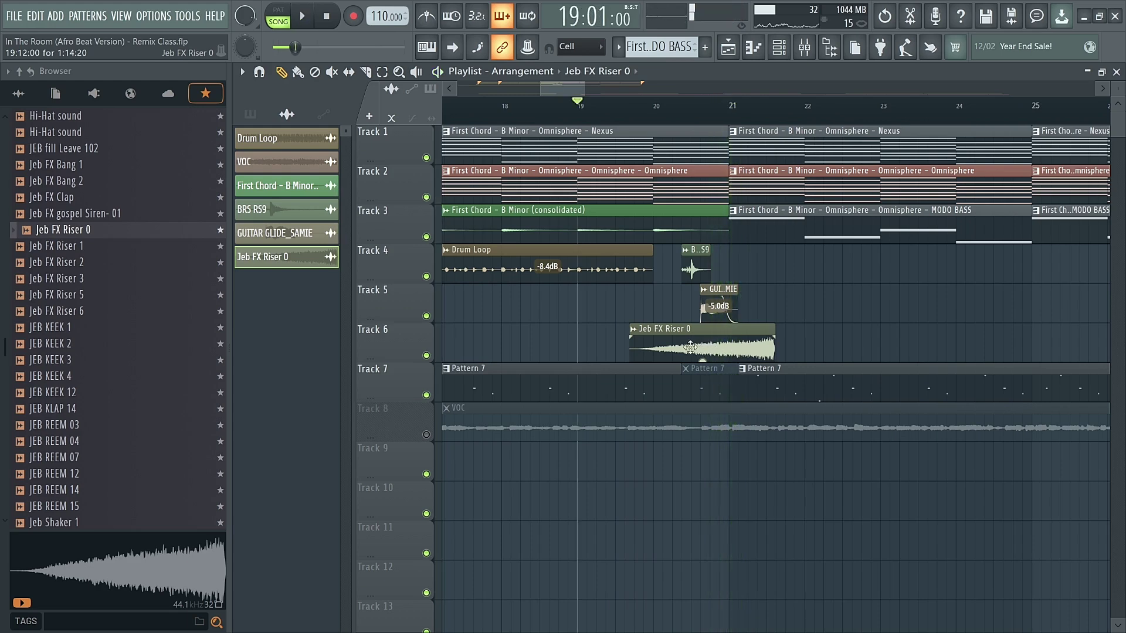
- Move the Jeb FX Riser 0 clip to start at 19:02:00, play it back and set its gain to -4.8 dB
{"action": "key", "text": "space"}
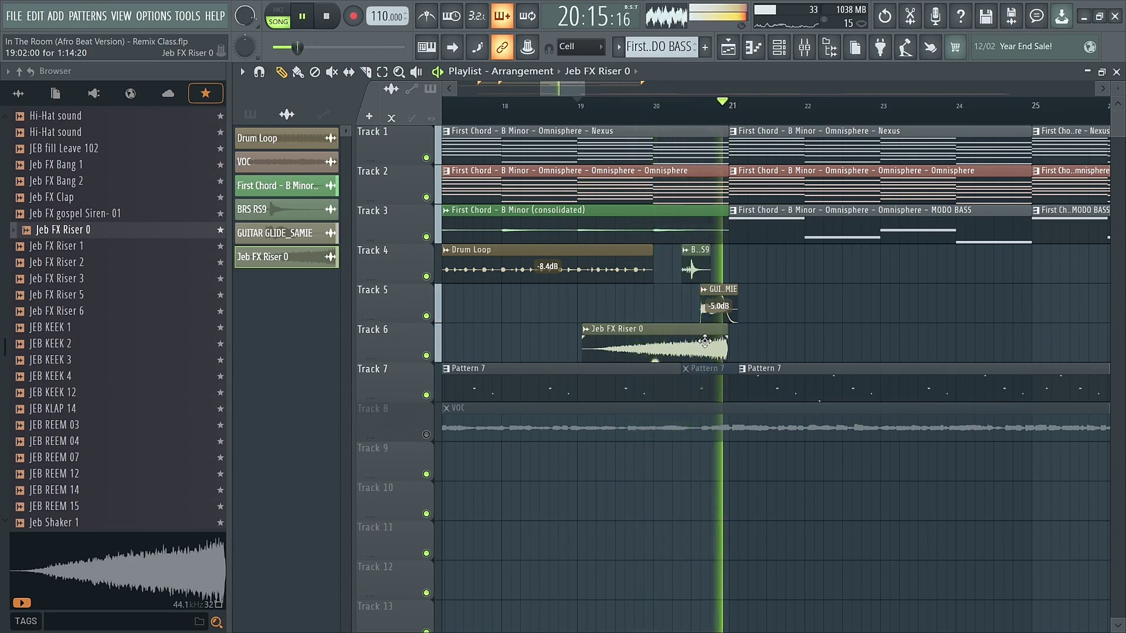
{"action": "key", "text": "space"}
{"action": "scroll", "coordinate": [631, 357], "scroll_direction": "up", "scroll_amount": 2}
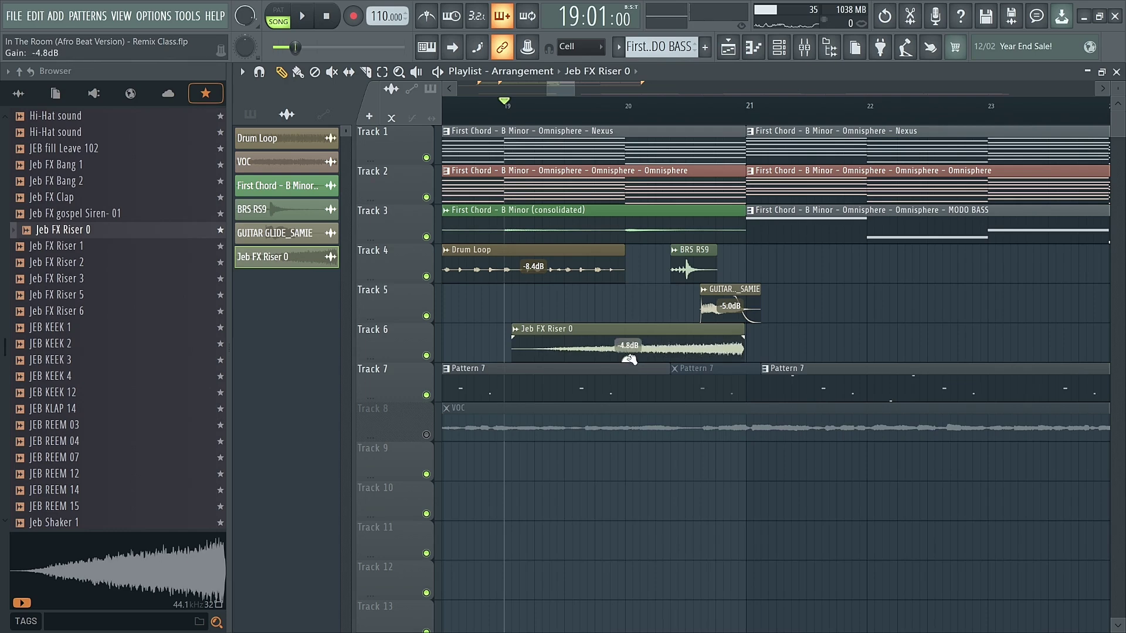
- Unmute the VOC track and play the riser transition with vocals from 19:01:00
{"action": "scroll", "coordinate": [629, 360], "scroll_direction": "down", "scroll_amount": 2}
{"action": "left_click", "coordinate": [426, 436]}
{"action": "key", "text": "space"}
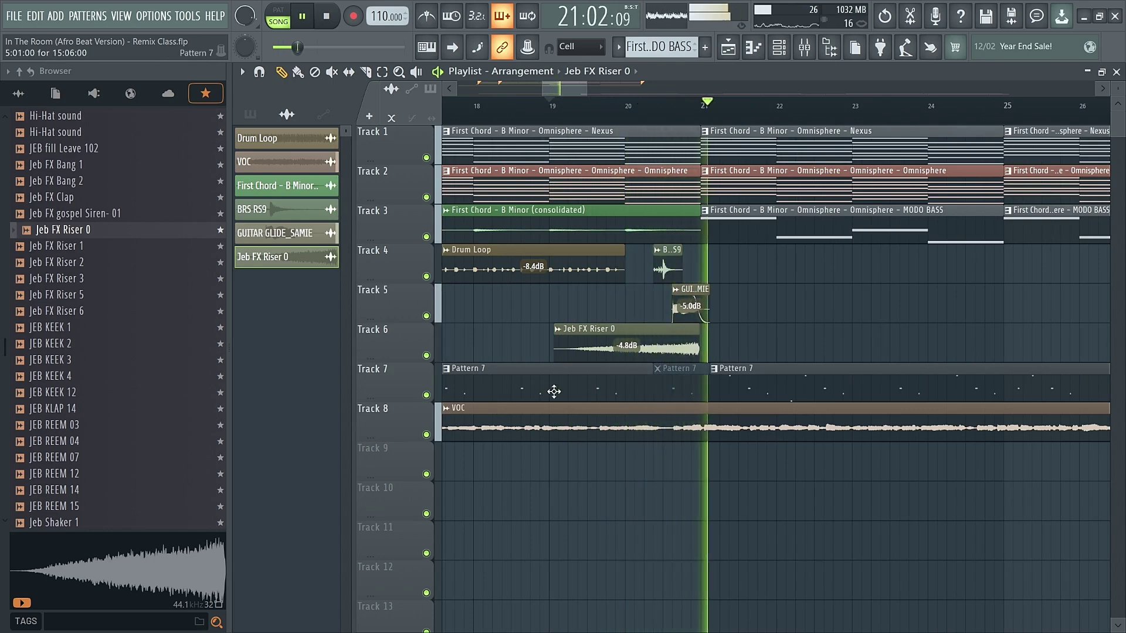
{"action": "key", "text": "space"}
- Nudge the Jeb FX Riser 0 clip slightly later so its waveform ends at bar 21, and play from 19:01:00
{"action": "scroll", "coordinate": [694, 333], "scroll_direction": "up", "scroll_amount": 3}
{"action": "scroll", "coordinate": [694, 332], "scroll_direction": "up", "scroll_amount": 2}
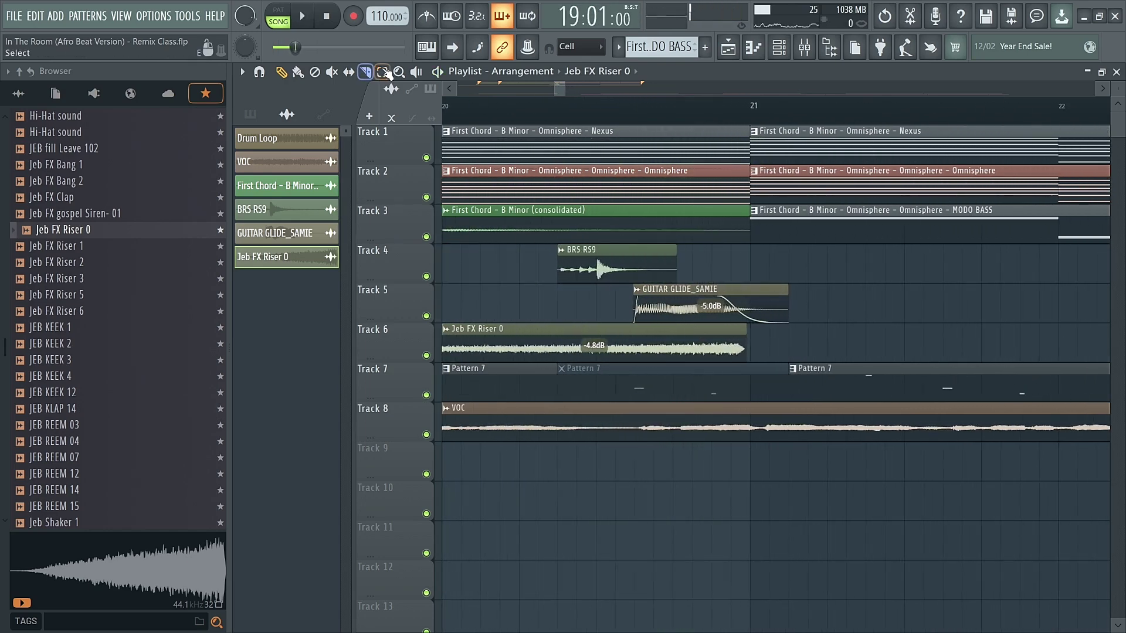
{"action": "left_click", "coordinate": [696, 344]}
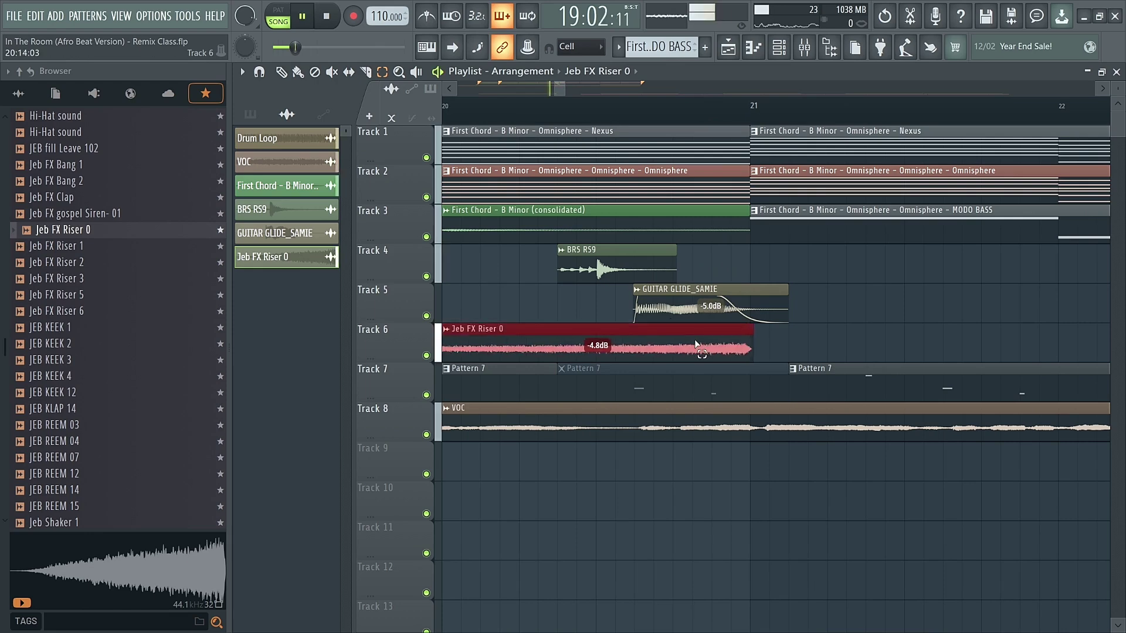
- Shift the Jeb FX Riser 0 clip slightly past bar 21, set its gain to -7.3 dB and play the transition
{"action": "scroll", "coordinate": [696, 345], "scroll_direction": "down", "scroll_amount": 2}
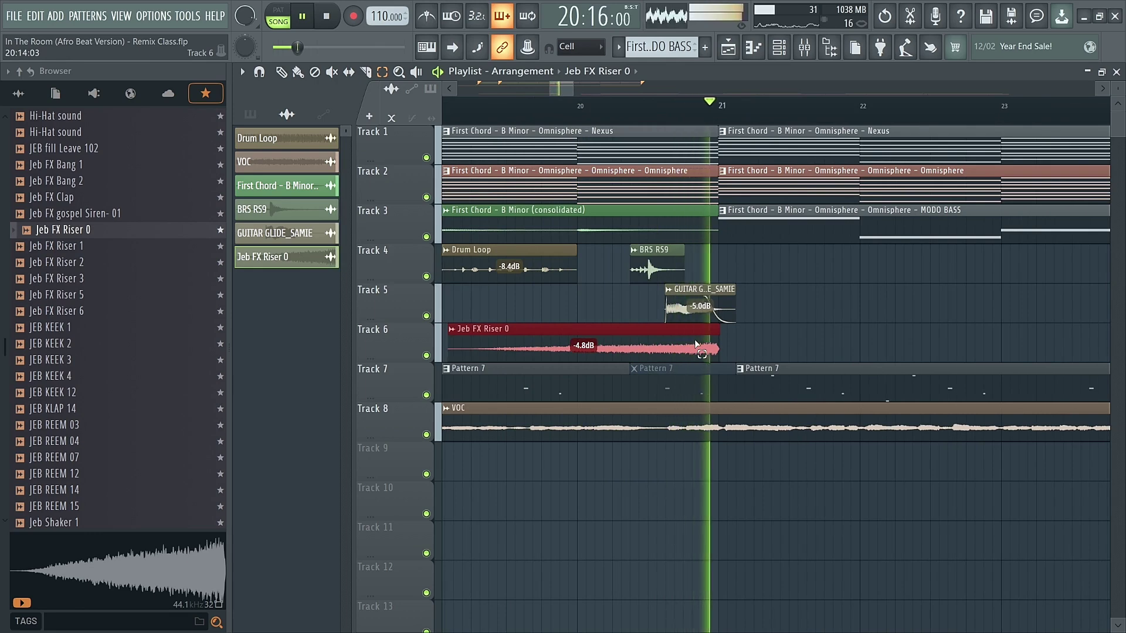
{"action": "key", "text": "space"}
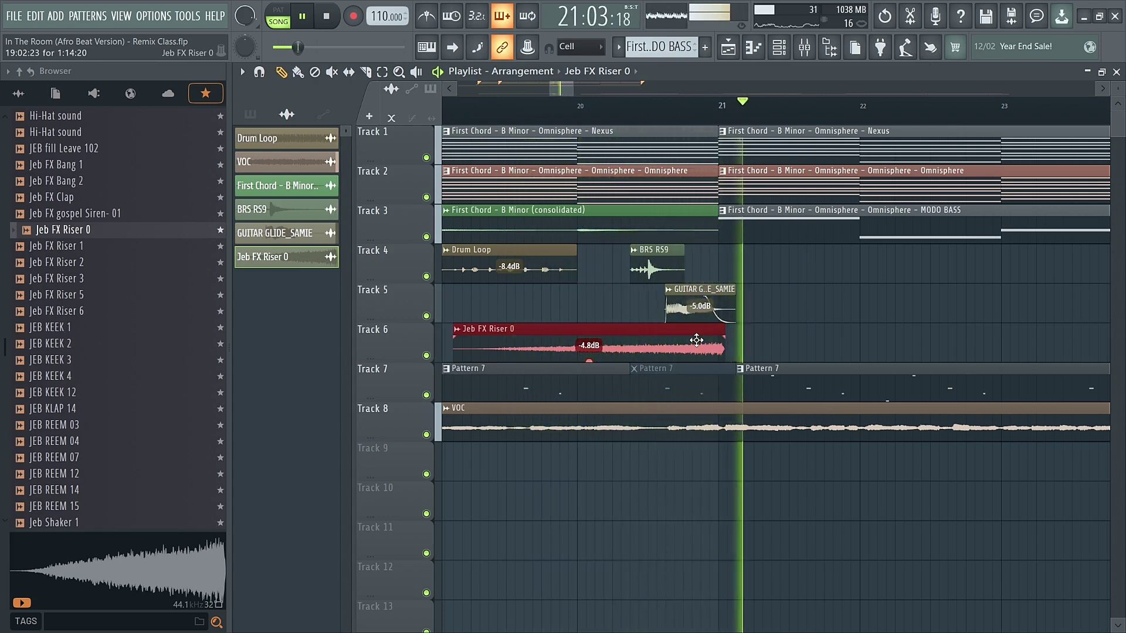
{"action": "key", "text": "space"}
{"action": "left_click", "coordinate": [591, 364]}
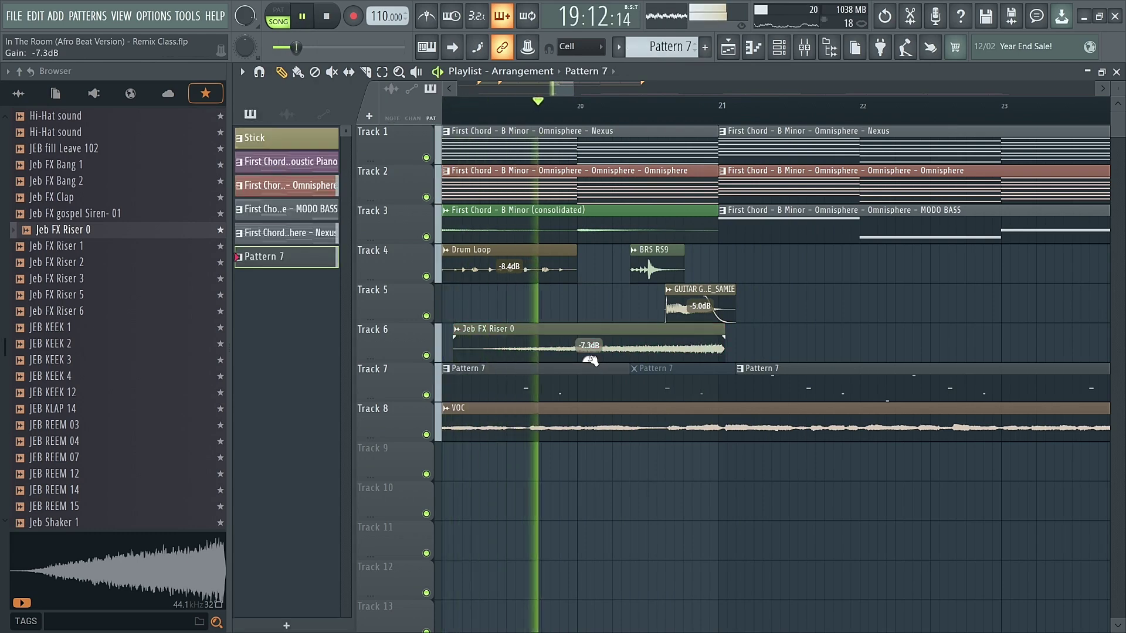
- Add a short fade-in to the start of the Jeb FX Riser 0 clip and play the transition from 19:01:00
{"action": "right_click", "coordinate": [471, 332]}
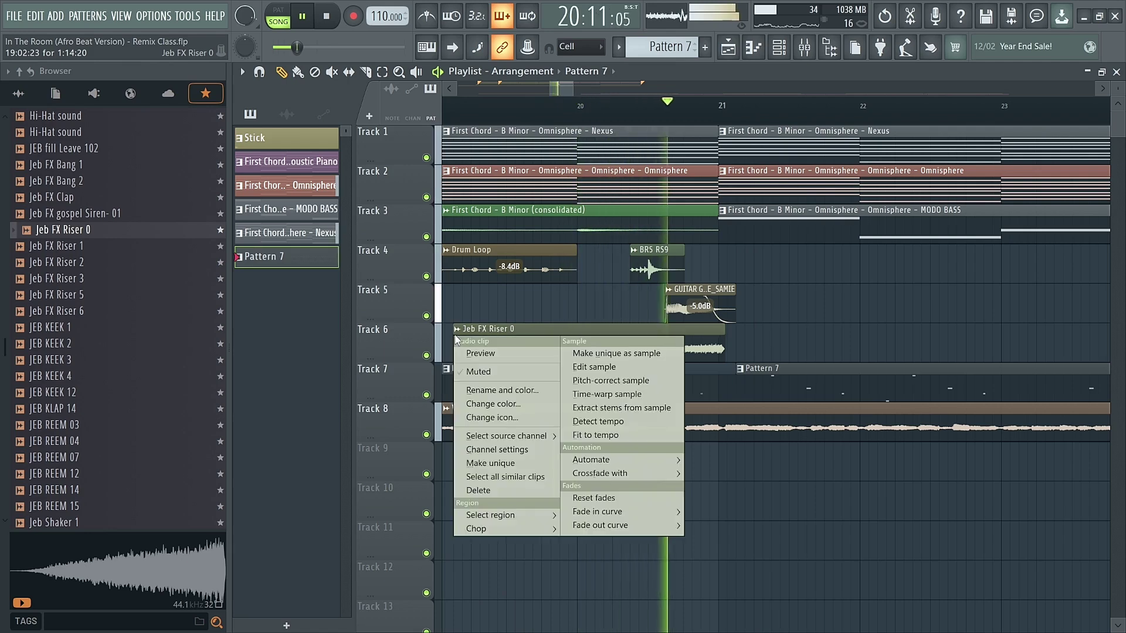
{"action": "key", "text": "Escape"}
{"action": "key", "text": "space"}
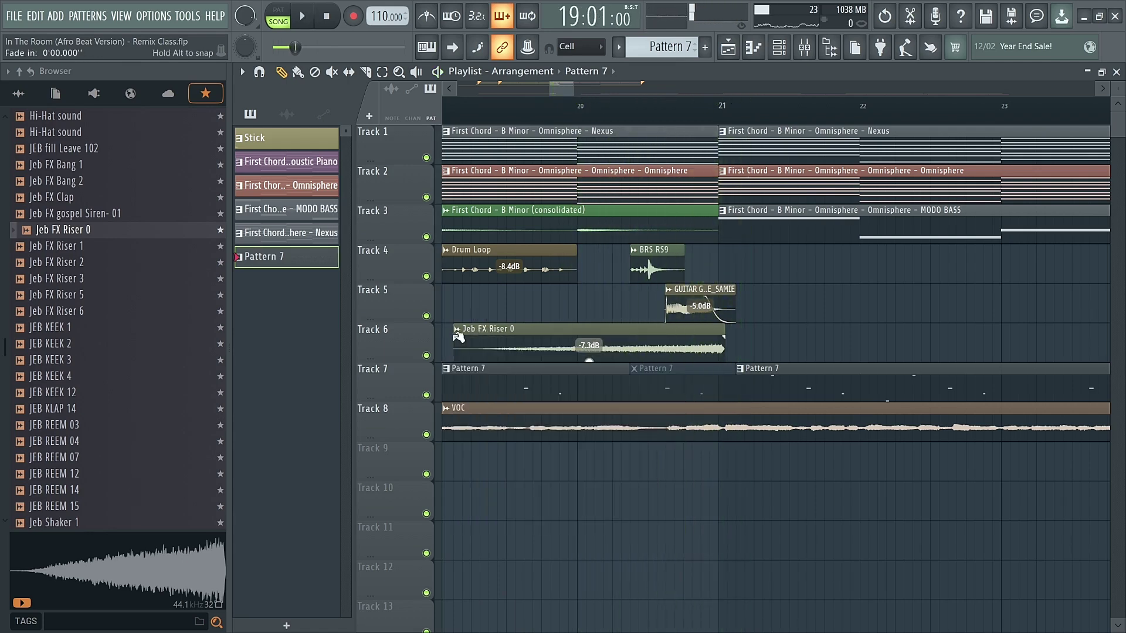
{"action": "key", "text": "space"}
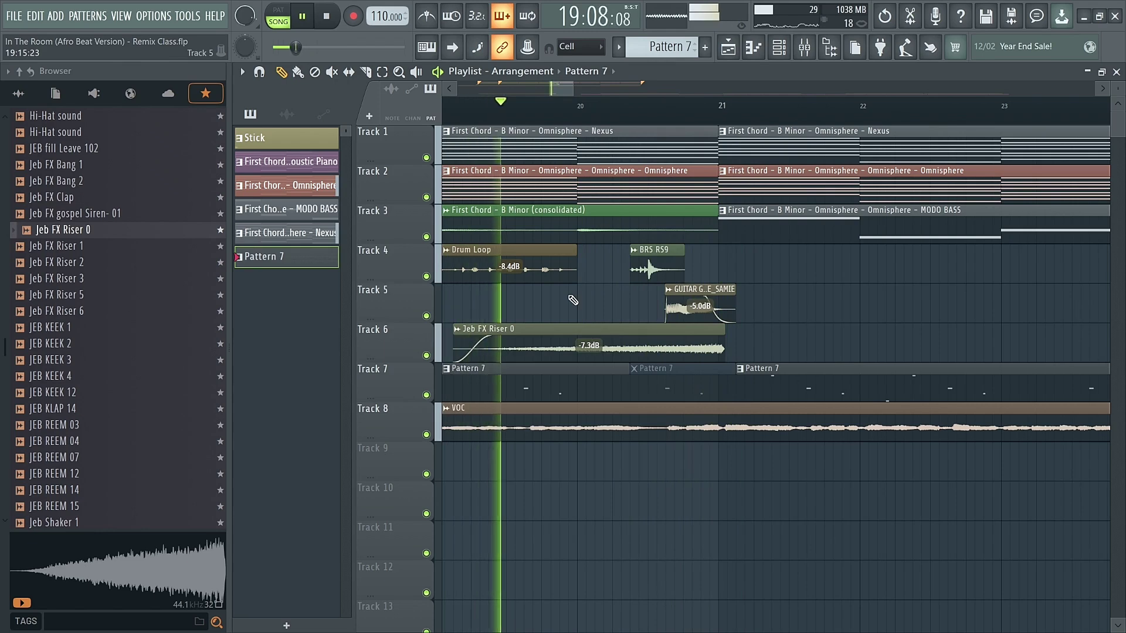
{"action": "scroll", "coordinate": [573, 300], "scroll_direction": "down", "scroll_amount": 4}
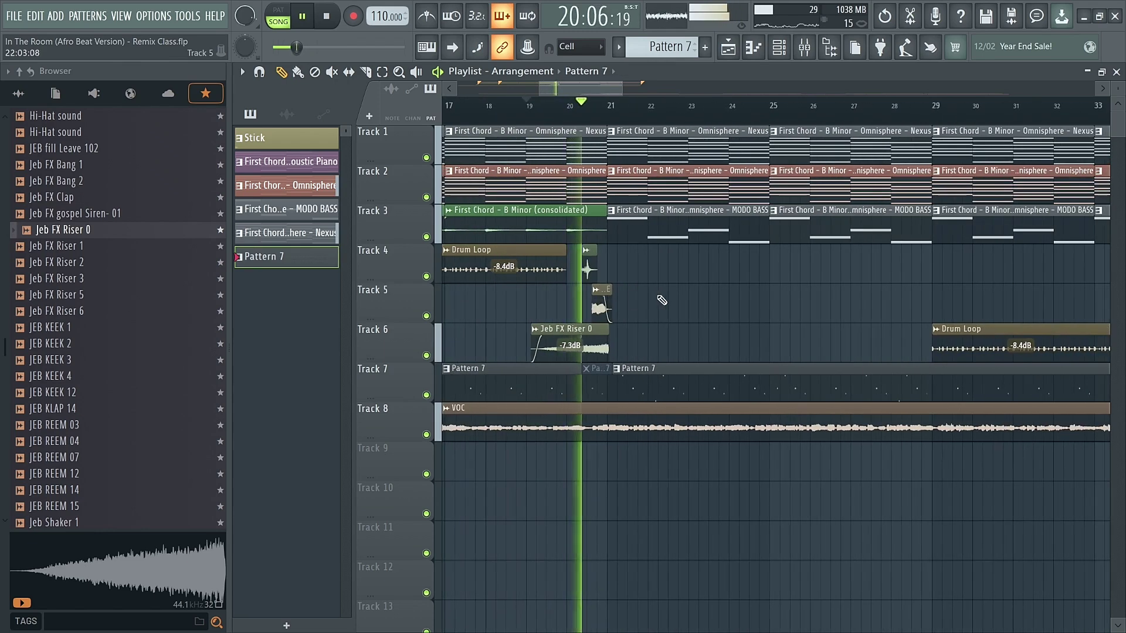
{"action": "key", "text": "space"}
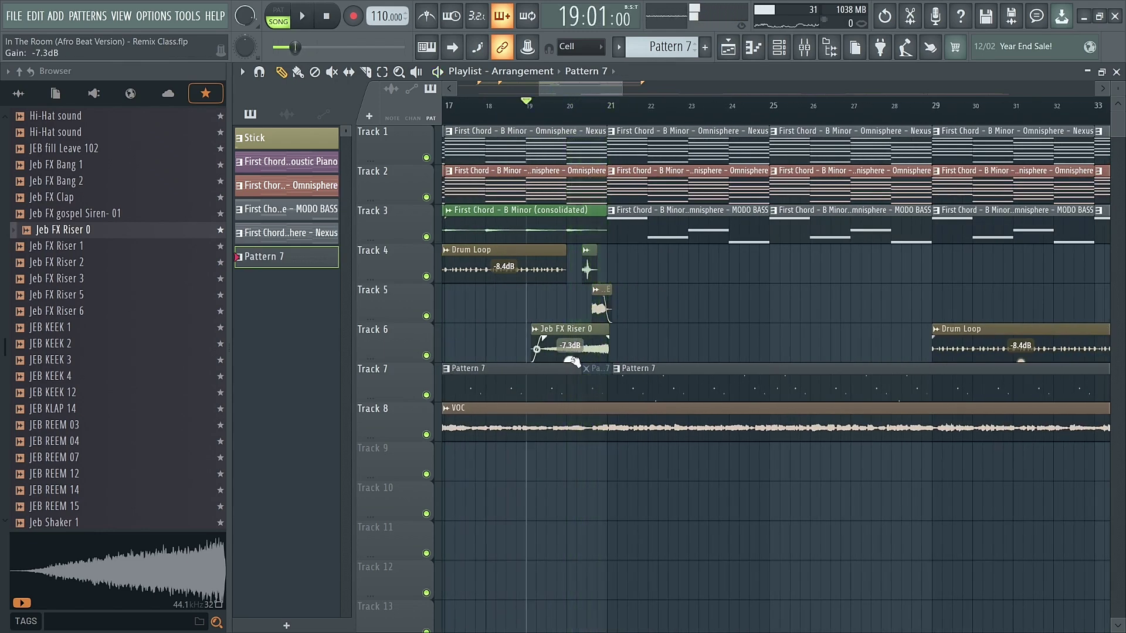
- Set the Jeb FX Riser 0 clip's gain to -11.8 dB and play the transition again
{"action": "key", "text": "space"}
{"action": "left_click_drag", "start_coordinate": [570, 359], "coordinate": [570, 361]}
{"action": "key", "text": "space"}
{"action": "key", "text": "space"}
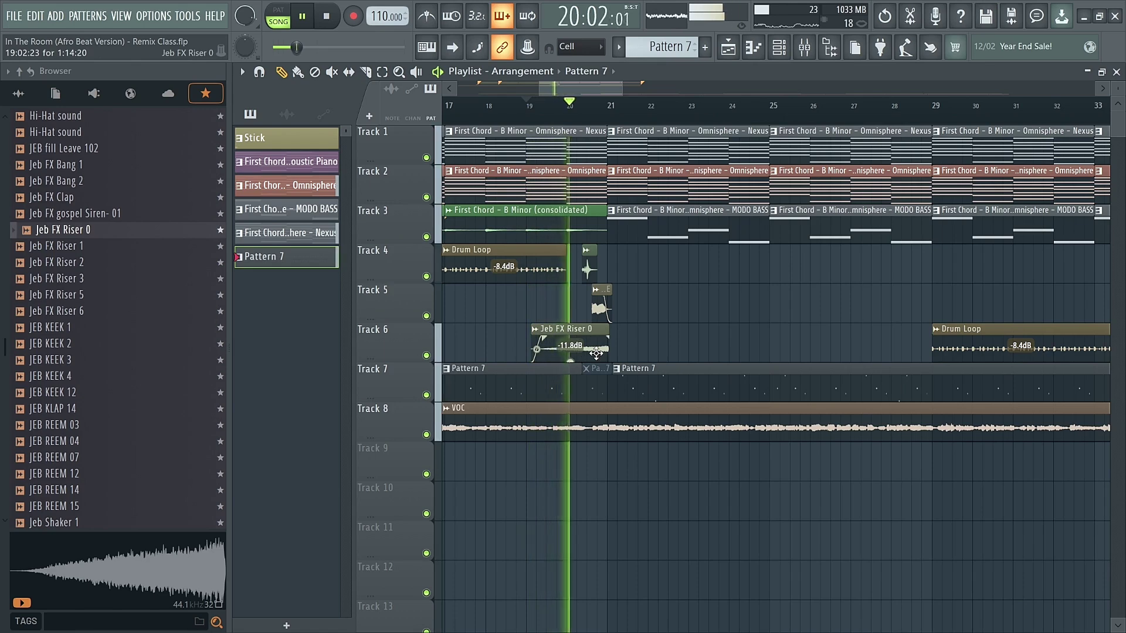
- Mute the VOC track, play the transition from 19:01:00 and save the project
{"action": "key", "text": "space"}
{"action": "left_click", "coordinate": [426, 434]}
{"action": "key", "text": "space"}
{"action": "key", "text": "ctrl+s"}
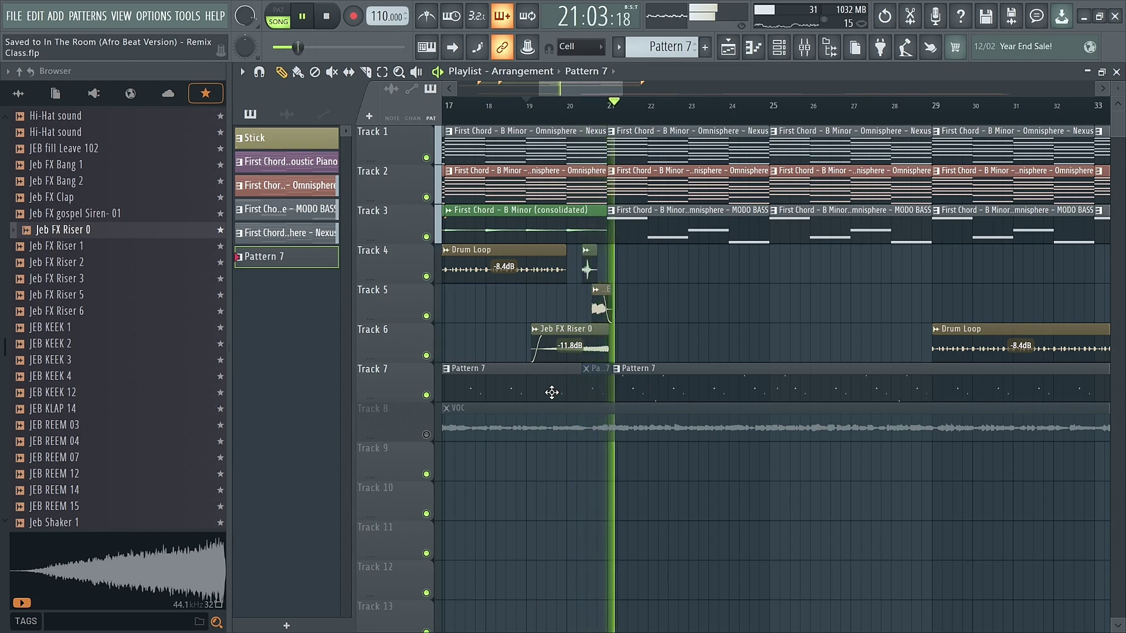
{"action": "scroll", "coordinate": [598, 299], "scroll_direction": "up", "scroll_amount": 5}
{"action": "key", "text": "space"}
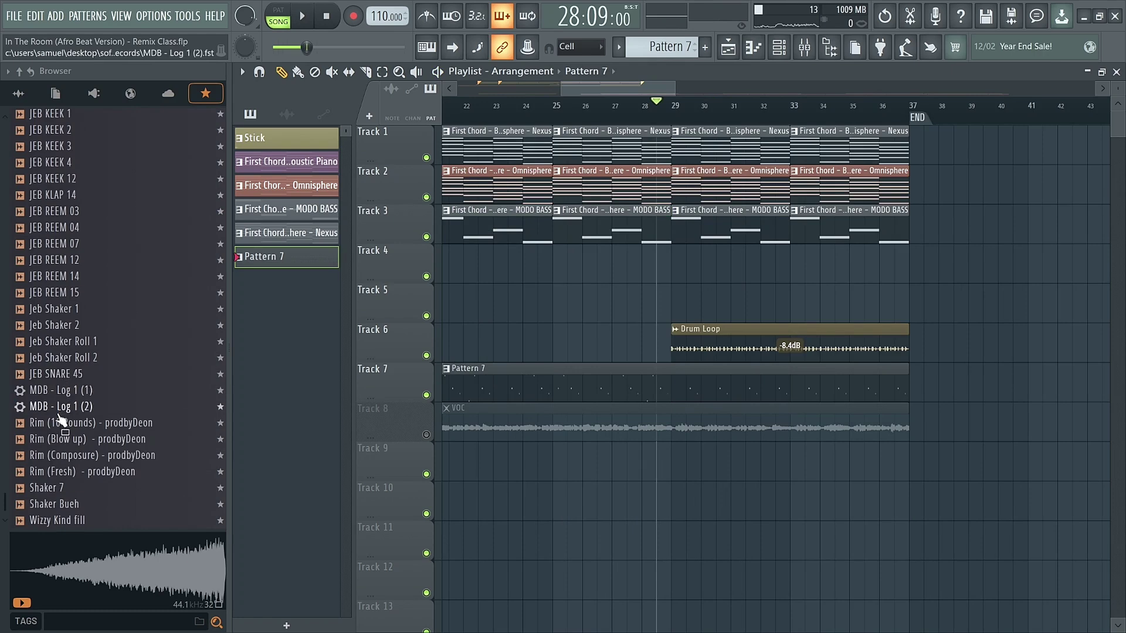
- Add the favourite log drum presets MDB - Log 1 (1) and MDB - Log 1 (2) as new channels in the channel rack
{"action": "left_click", "coordinate": [84, 393]}
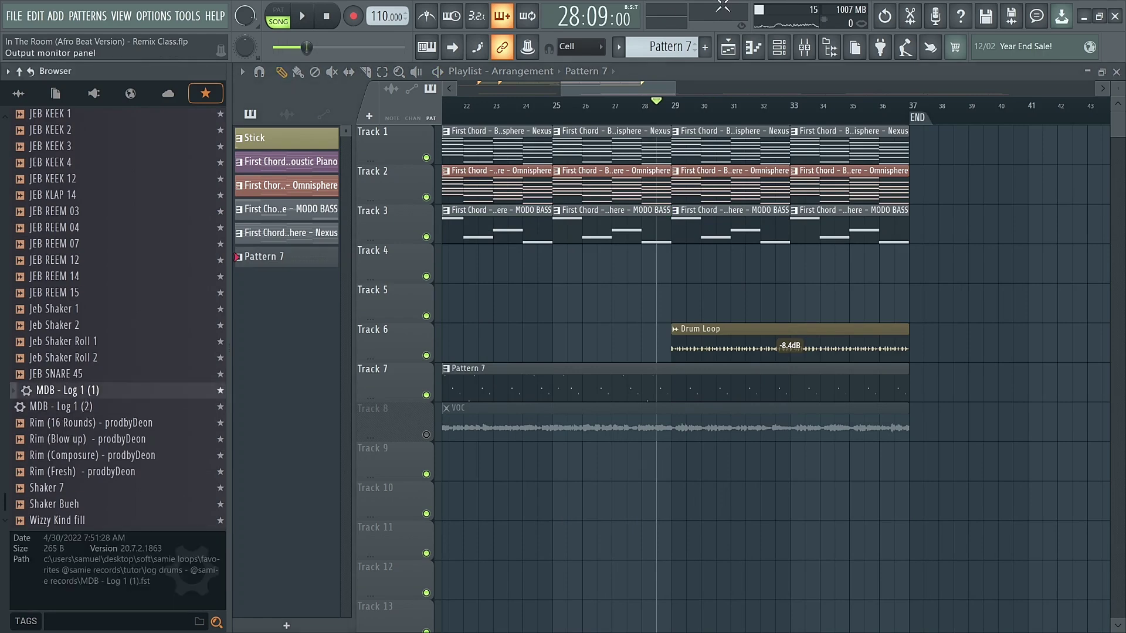
{"action": "left_click", "coordinate": [779, 49]}
{"action": "left_click_drag", "start_coordinate": [635, 366], "coordinate": [648, 347]}
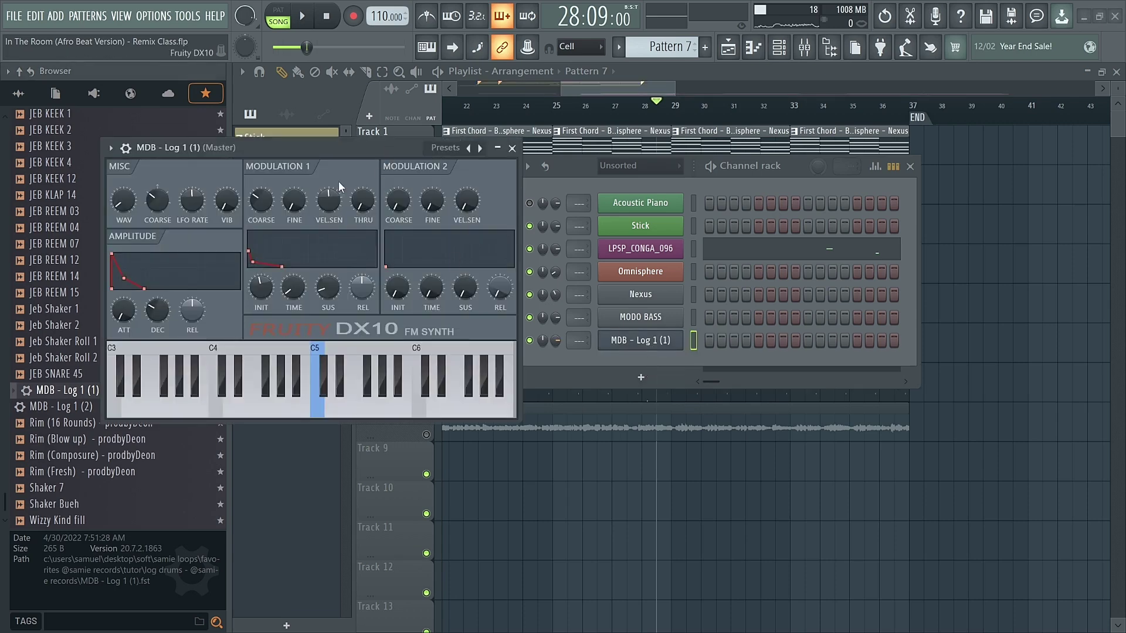
{"action": "key", "text": "Escape"}
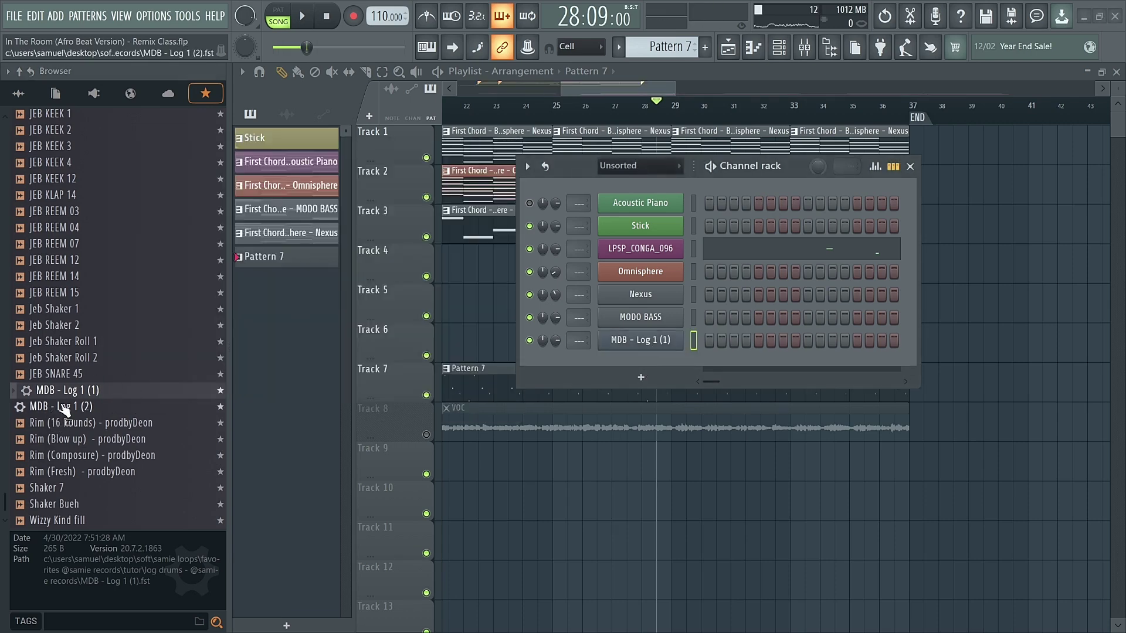
{"action": "left_click_drag", "start_coordinate": [631, 382], "coordinate": [638, 376]}
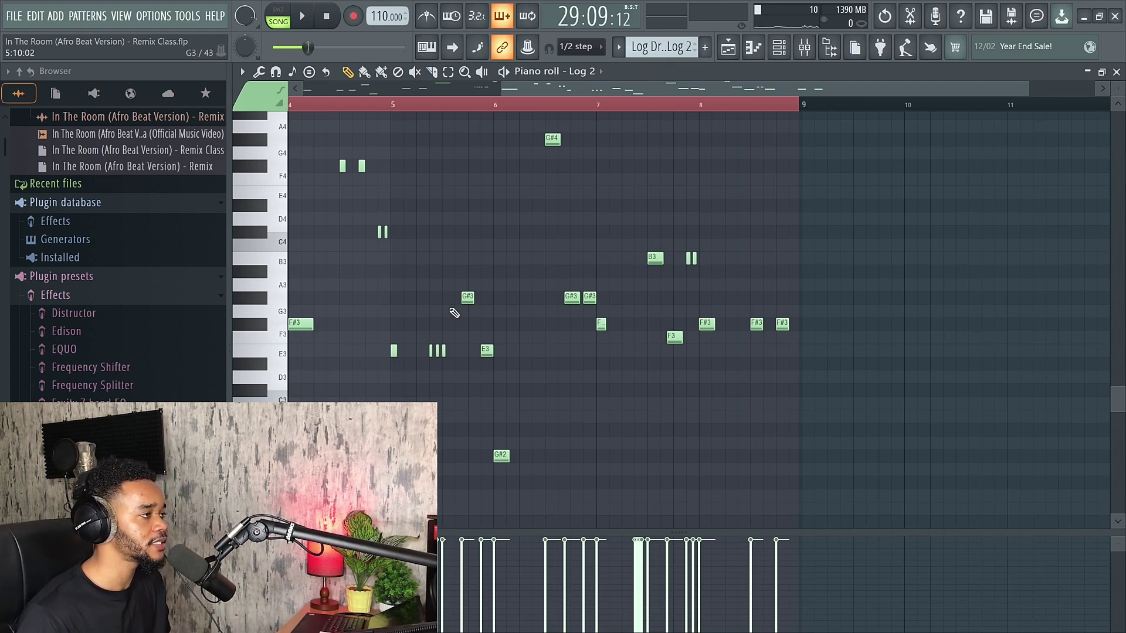
- Play the Log 2 log drum pattern through bars 1 to 8 in the piano roll
{"action": "left_click_drag", "start_coordinate": [555, 91], "coordinate": [363, 86]}
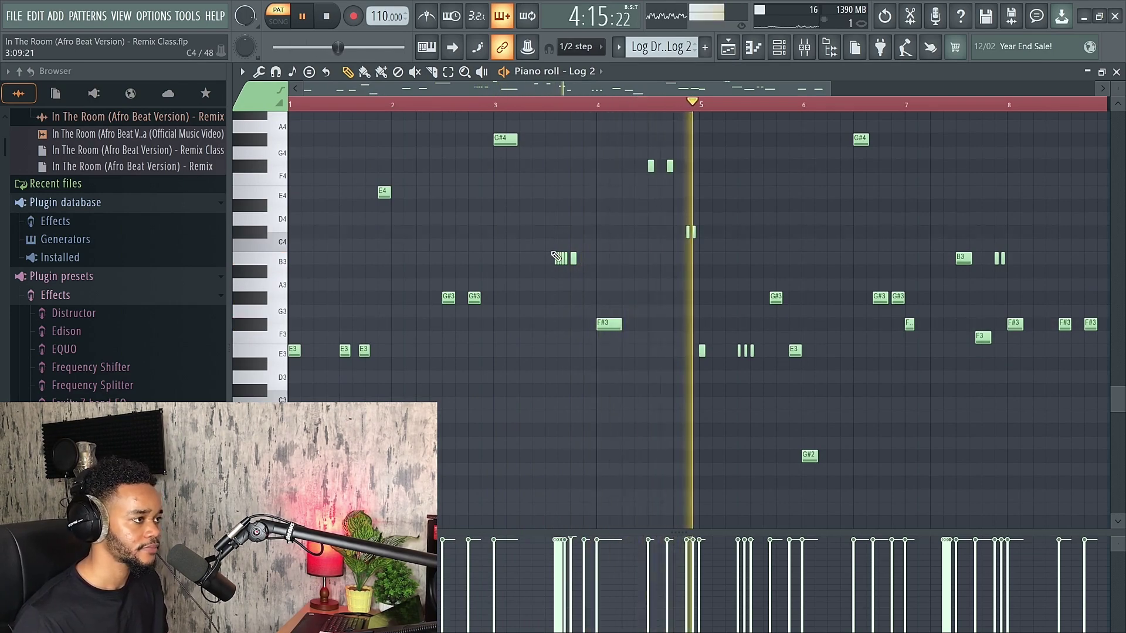
{"action": "scroll", "coordinate": [556, 256], "scroll_direction": "up", "scroll_amount": 5}
{"action": "scroll", "coordinate": [556, 256], "scroll_direction": "down", "scroll_amount": 8}
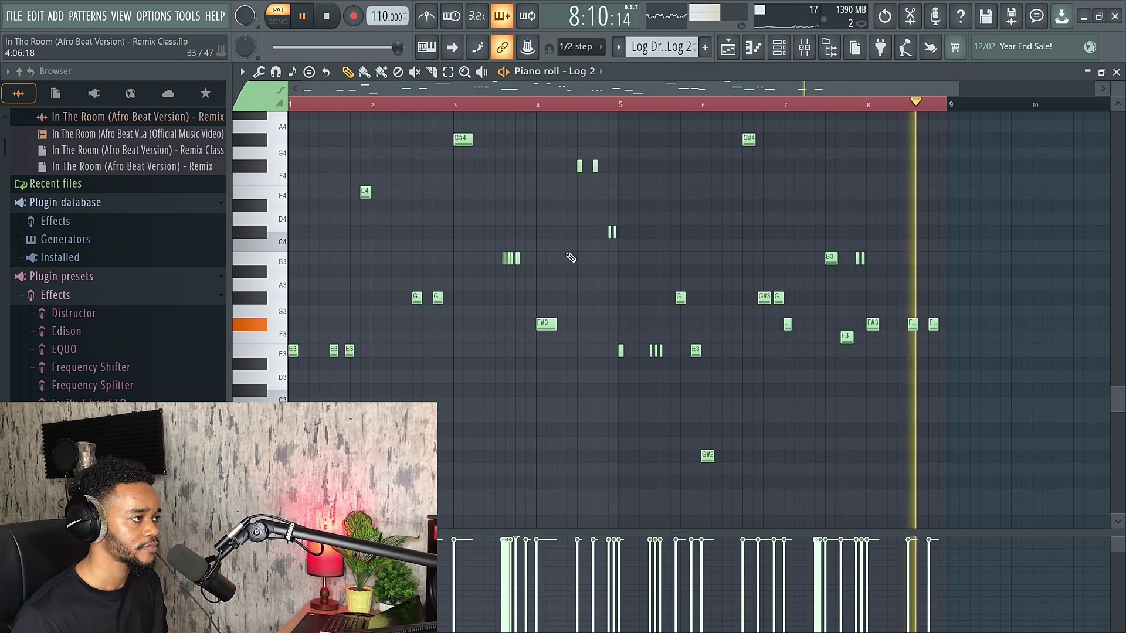
- Examine the fast B3 note roll in bar 3 of the Log 2 pattern and play it from 3:10:12
{"action": "scroll", "coordinate": [510, 253], "scroll_direction": "up", "scroll_amount": 8}
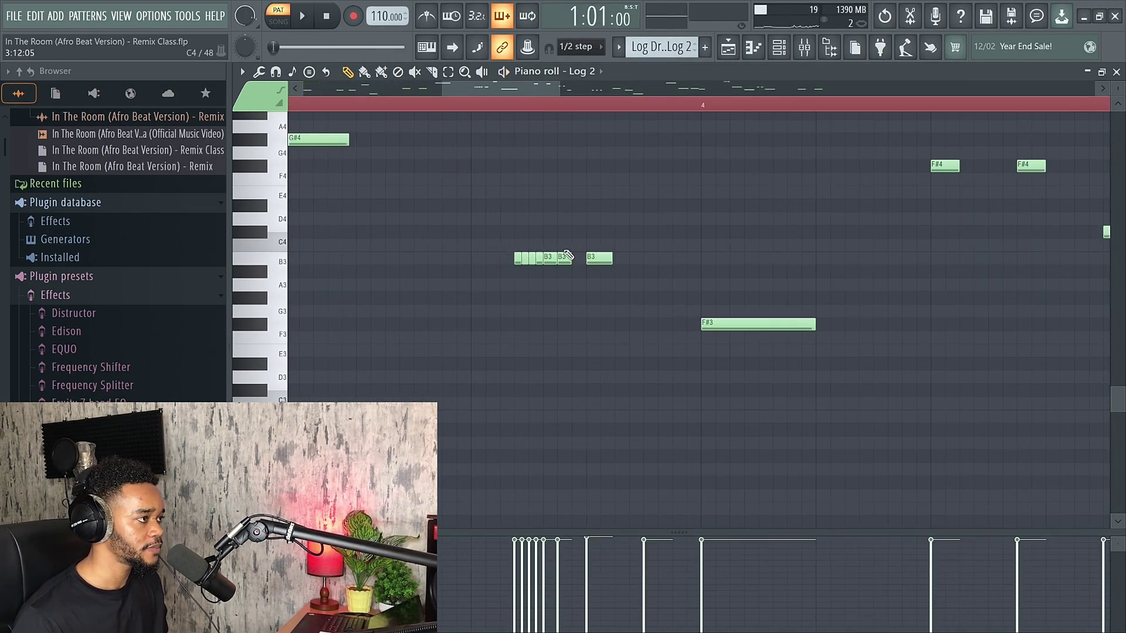
{"action": "scroll", "coordinate": [467, 263], "scroll_direction": "up", "scroll_amount": 4}
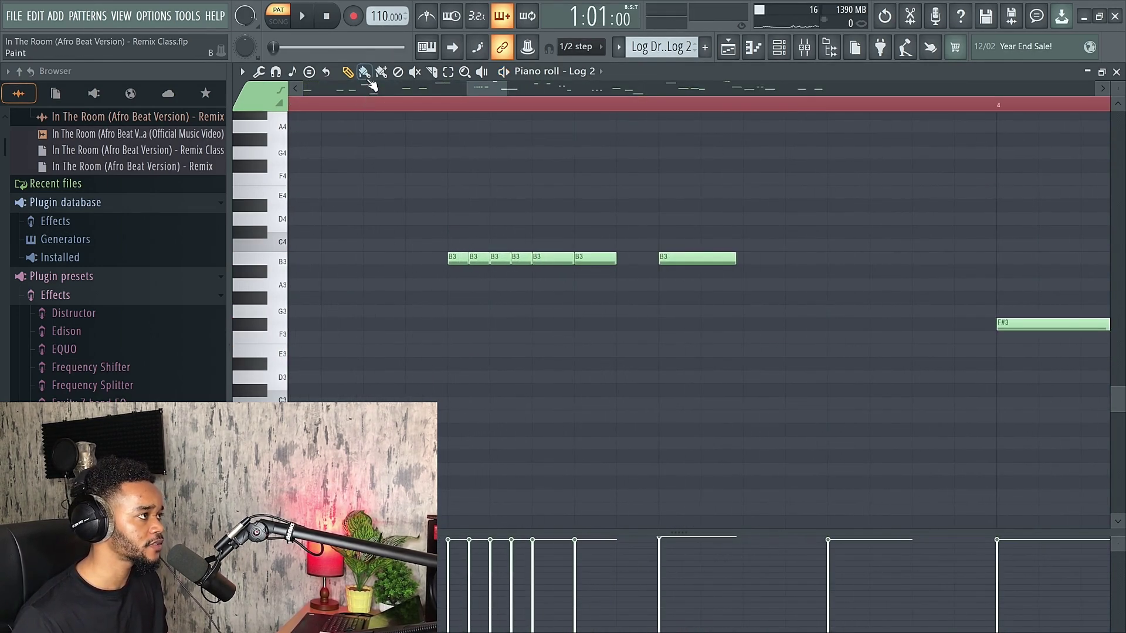
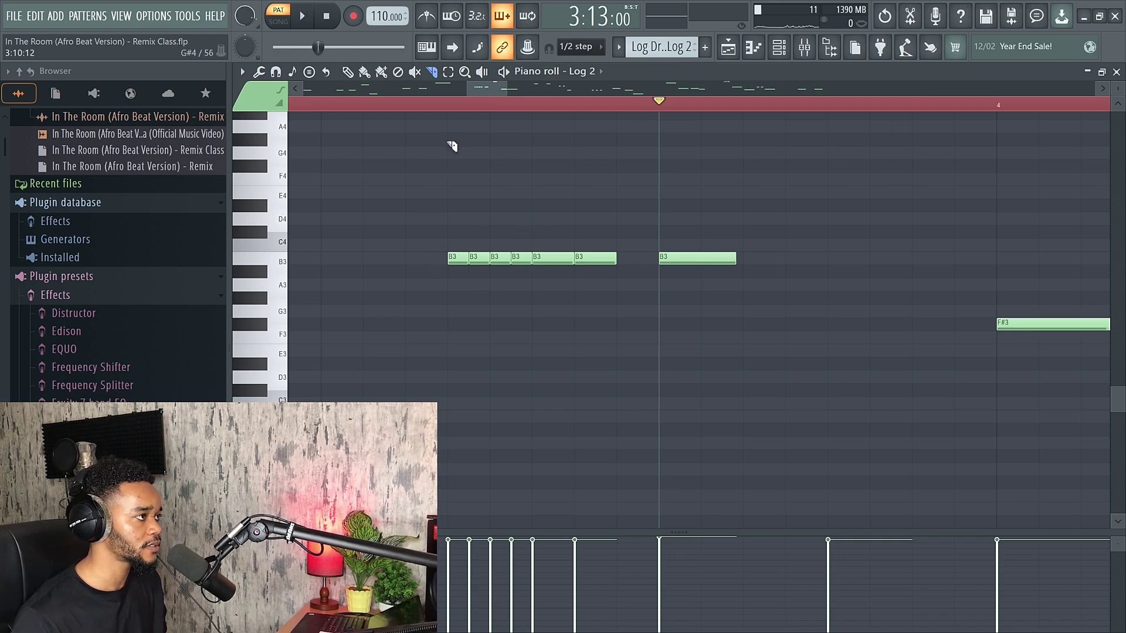
{"action": "key", "text": "space"}
{"action": "key", "text": "space"}
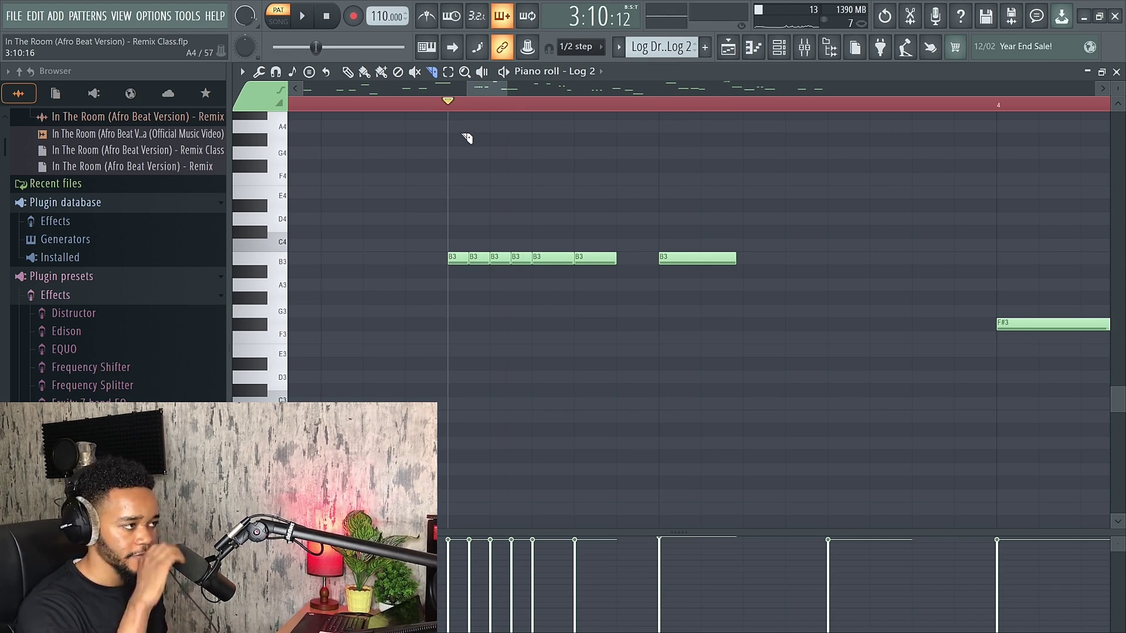
{"action": "scroll", "coordinate": [592, 150], "scroll_direction": "down", "scroll_amount": 6}
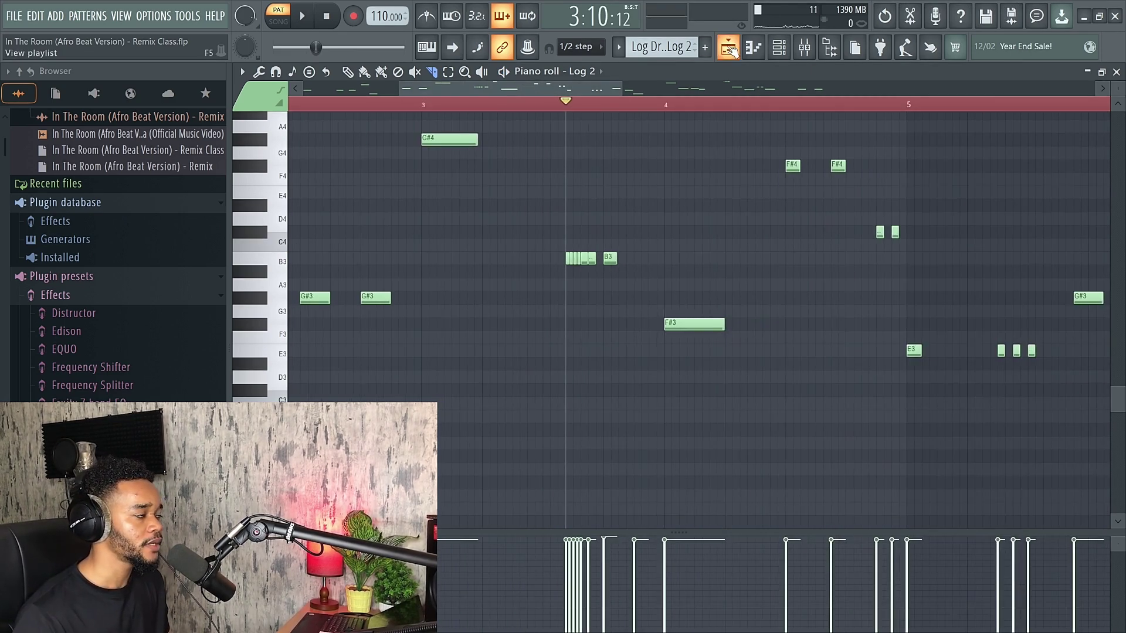
- Return to the playlist, switch to song playback and place the playhead at 28:12:00, just before the Log Drums clip
{"action": "left_click", "coordinate": [727, 47]}
{"action": "scroll", "coordinate": [579, 172], "scroll_direction": "down", "scroll_amount": 3}
{"action": "scroll", "coordinate": [546, 209], "scroll_direction": "down", "scroll_amount": 4}
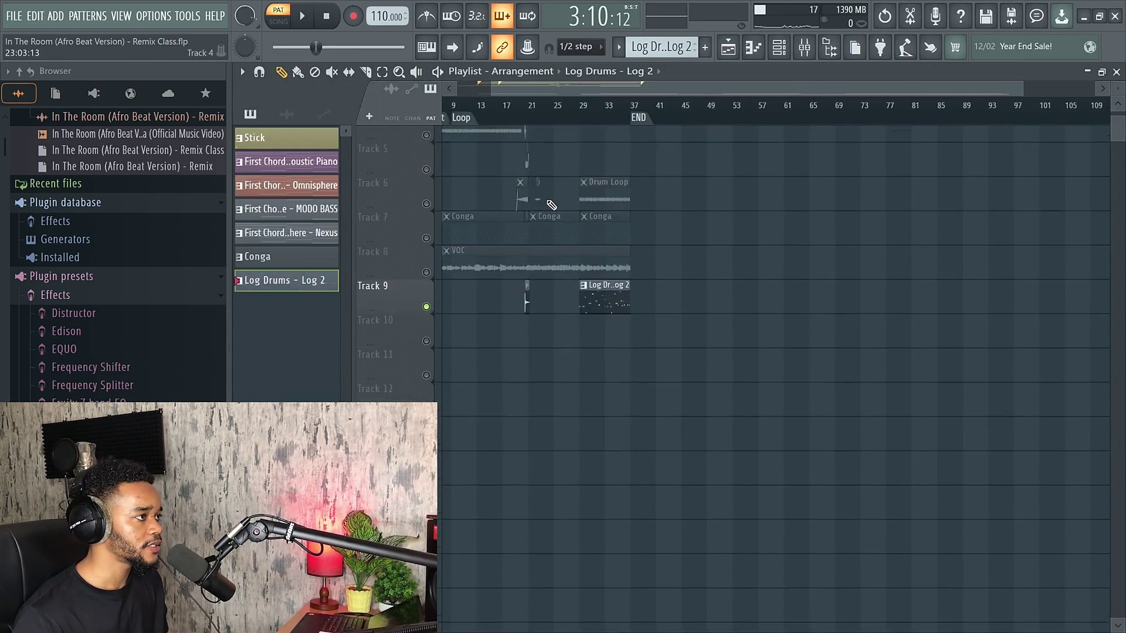
{"action": "scroll", "coordinate": [589, 146], "scroll_direction": "up", "scroll_amount": 5}
{"action": "key", "text": "l"}
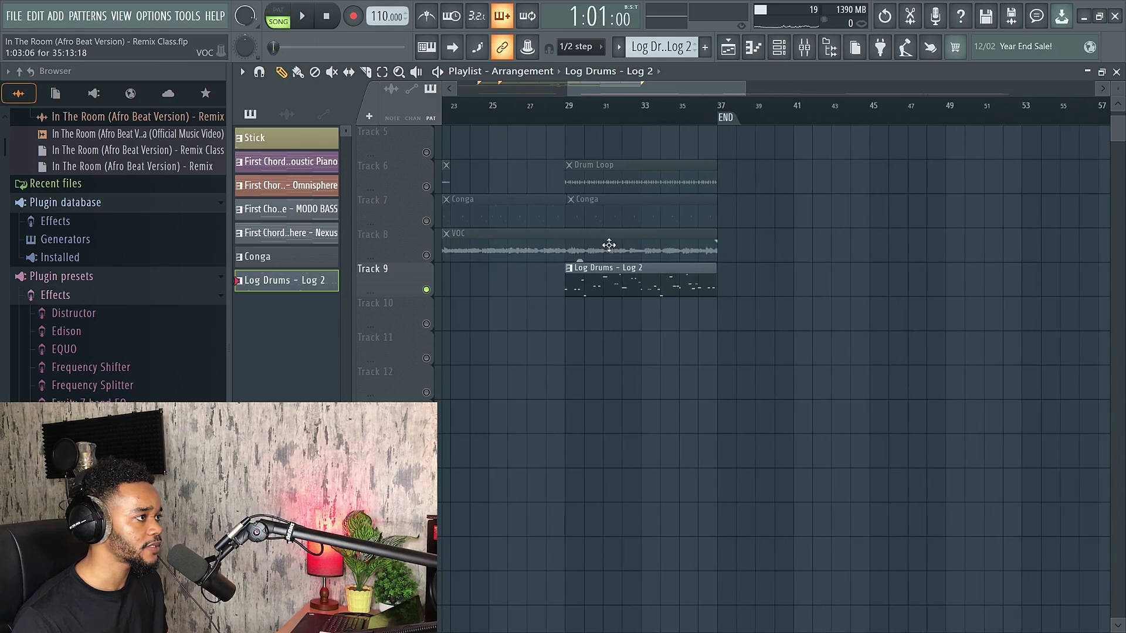
{"action": "scroll", "coordinate": [608, 244], "scroll_direction": "up", "scroll_amount": 3}
{"action": "left_click", "coordinate": [560, 111]}
- Re-enable all playlist tracks and play the drop from 28:12:00 with the log drums and vocals
{"action": "right_click", "coordinate": [427, 358]}
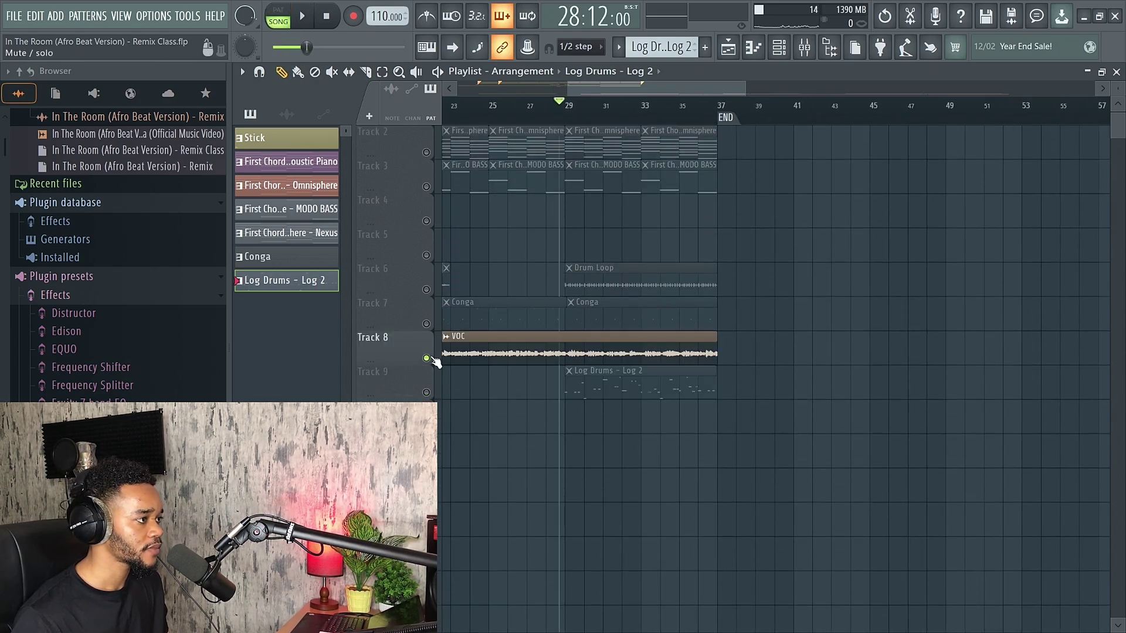
{"action": "right_click", "coordinate": [427, 357]}
{"action": "scroll", "coordinate": [576, 342], "scroll_direction": "up", "scroll_amount": 5}
{"action": "key", "text": "space"}
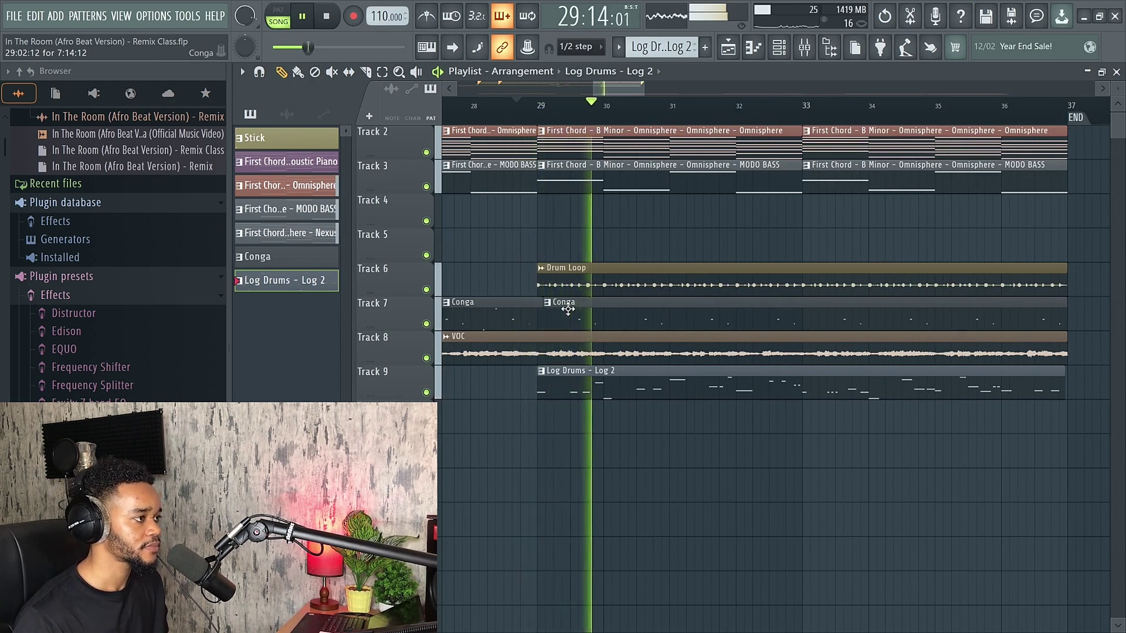
{"action": "key", "text": "space"}
- Solo the log drums on Track 9 and copy the Log 2 channel's notes to the Log 1 channel
{"action": "right_click", "coordinate": [426, 392]}
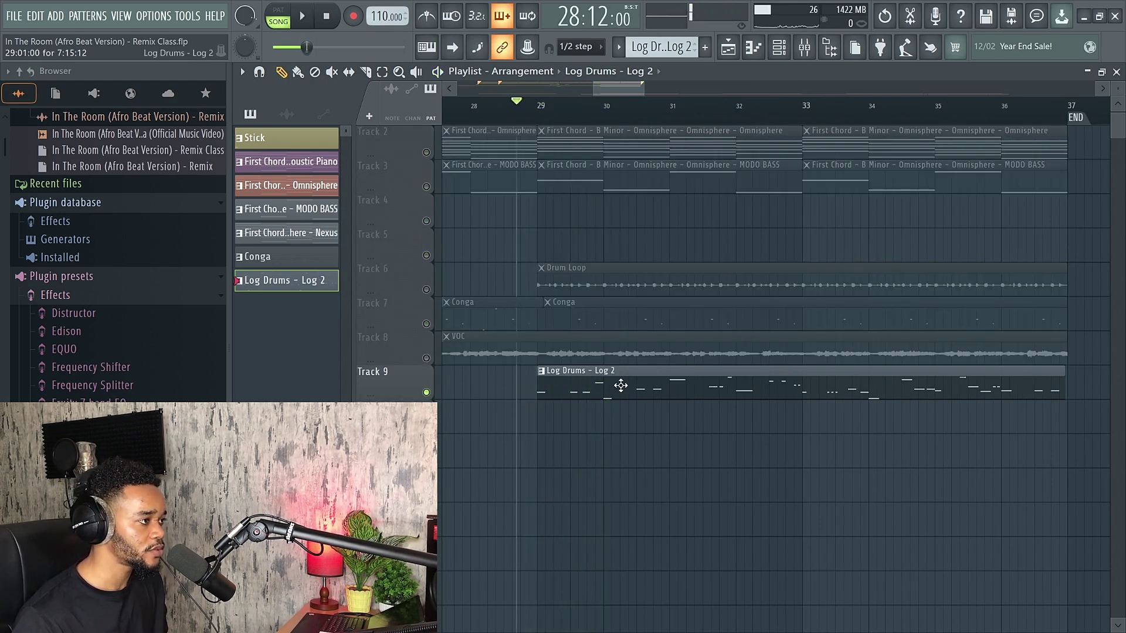
{"action": "left_click", "coordinate": [778, 47]}
{"action": "left_click_drag", "start_coordinate": [730, 122], "coordinate": [290, 101]}
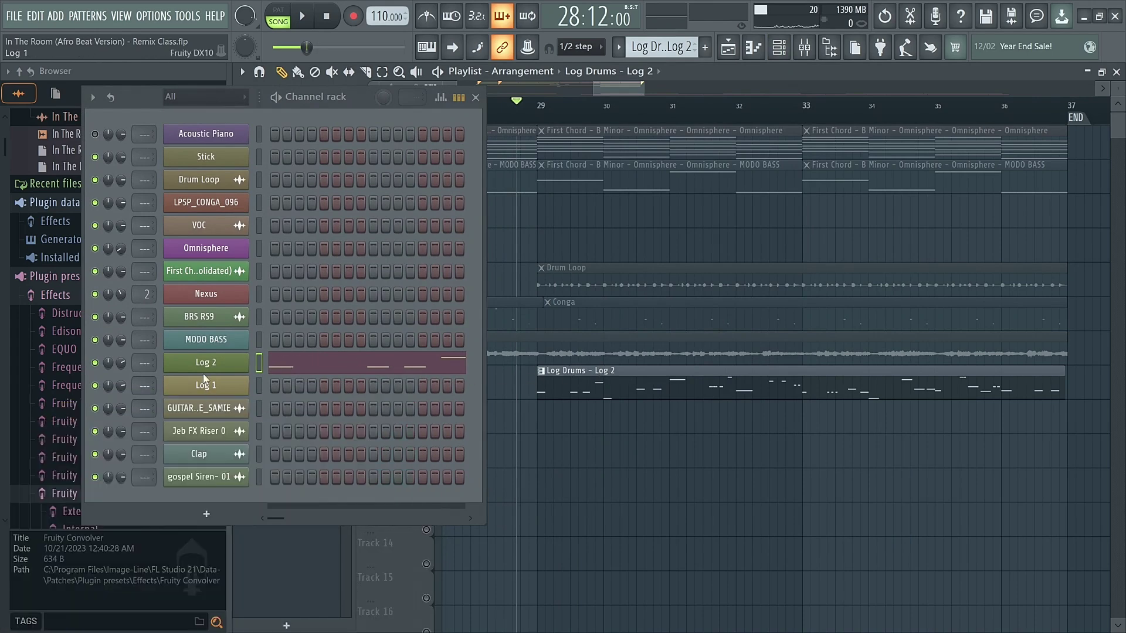
{"action": "right_click", "coordinate": [246, 364]}
{"action": "left_click", "coordinate": [405, 375]}
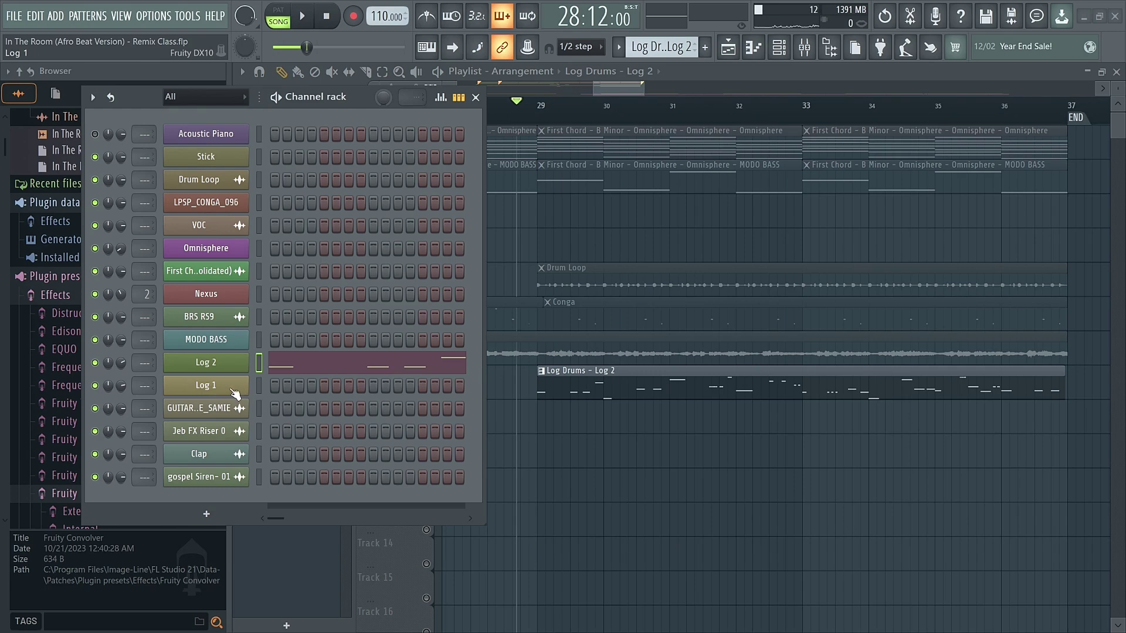
{"action": "key", "text": "ctrl+v"}
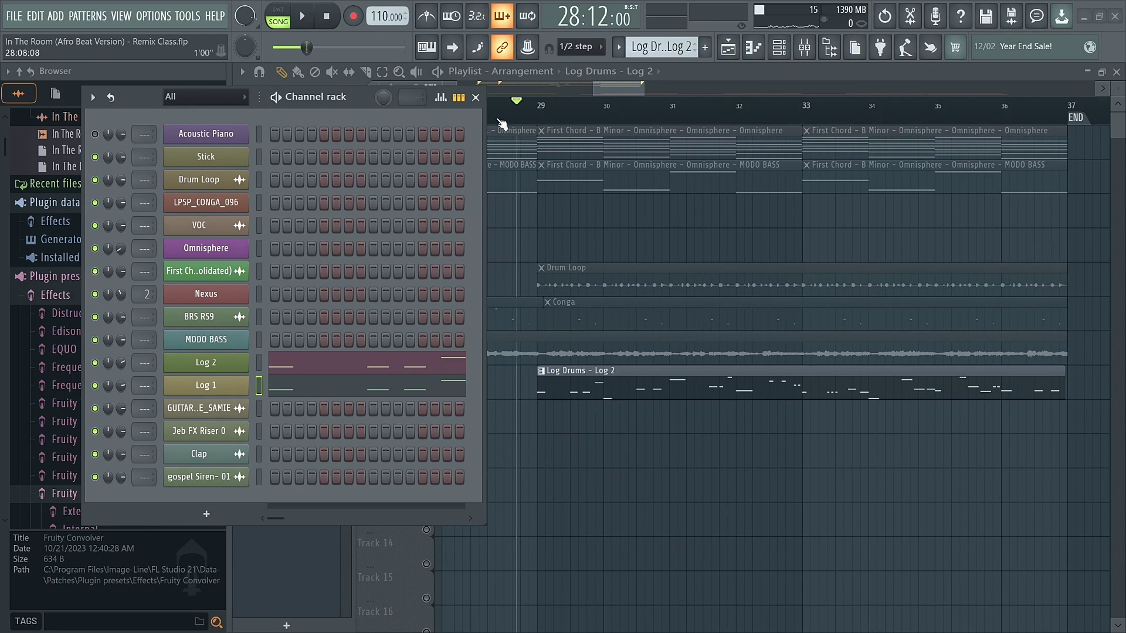
{"action": "left_click", "coordinate": [475, 97]}
- Set the playhead to 28:16:12 and split the Log Drums - Log 2 pattern by channel
{"action": "left_click", "coordinate": [534, 105]}
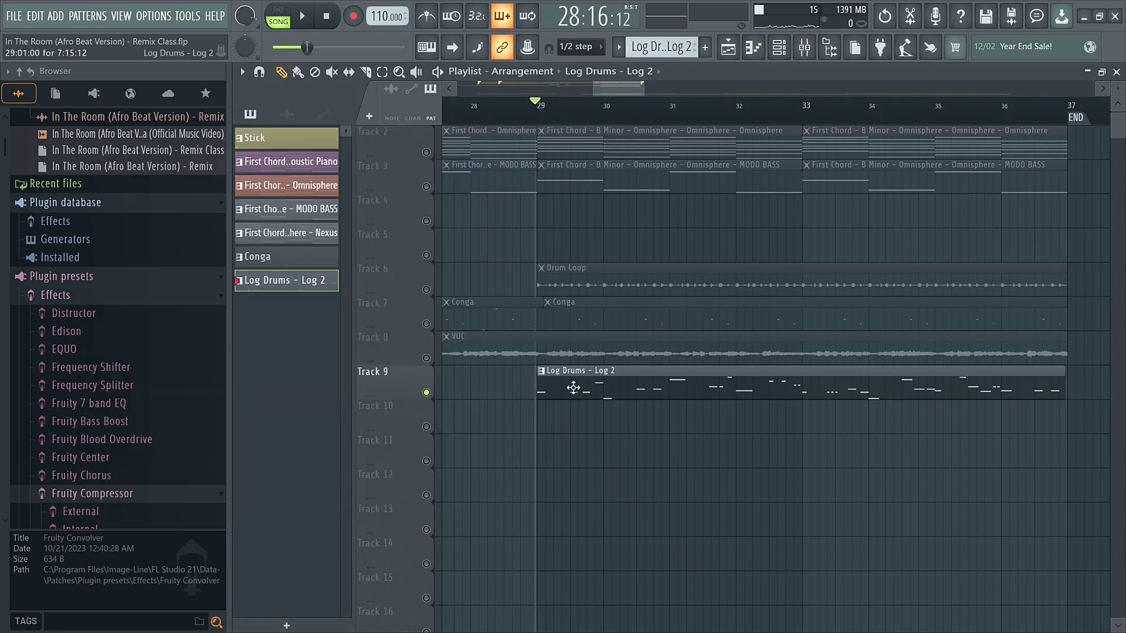
{"action": "right_click", "coordinate": [287, 286]}
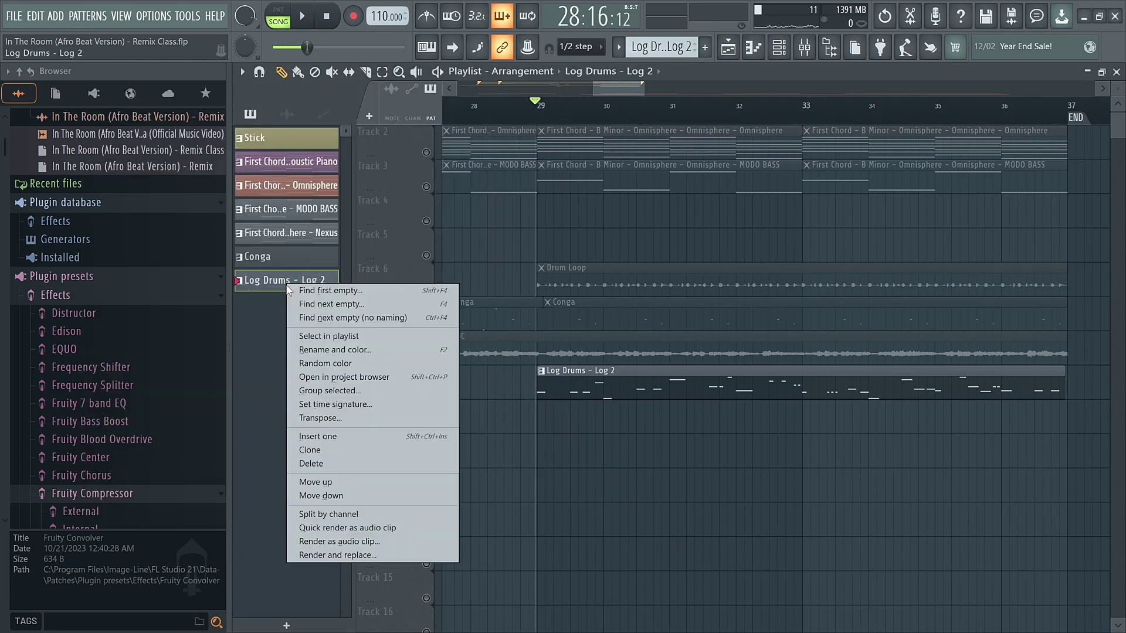
{"action": "left_click", "coordinate": [330, 516]}
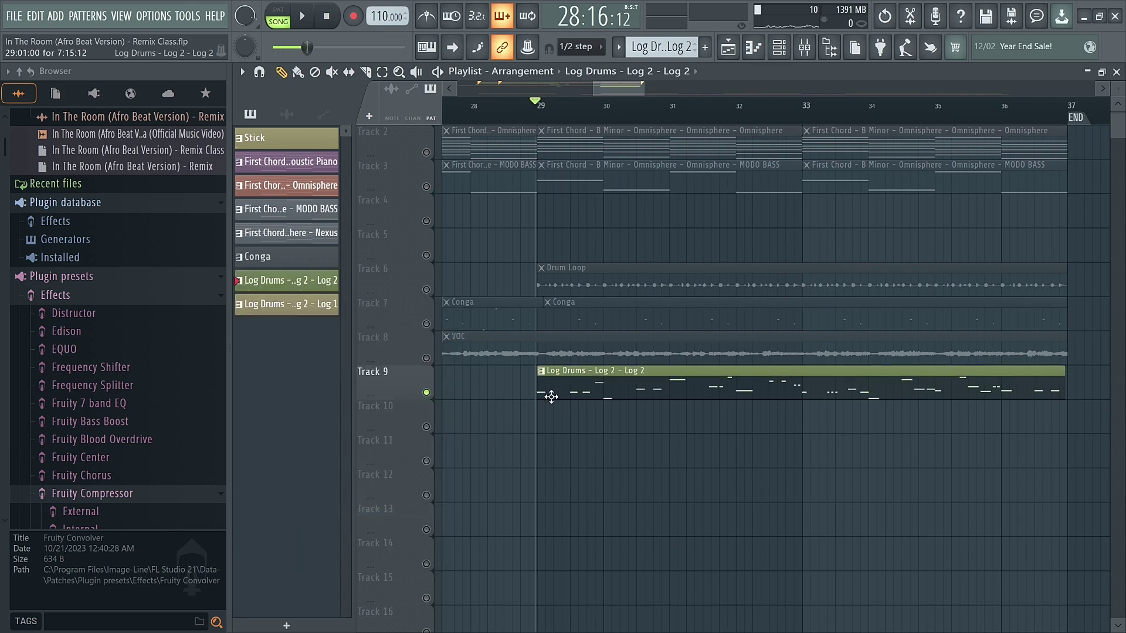
- Arrange the split Log 1 pattern on Track 9 and Log 2 on Track 10 at bar 29, soloing each track to play it
{"action": "left_click", "coordinate": [427, 427]}
{"action": "scroll", "coordinate": [528, 426], "scroll_direction": "up", "scroll_amount": 5}
{"action": "left_click", "coordinate": [427, 428], "text": "ctrl"}
{"action": "key", "text": "space"}
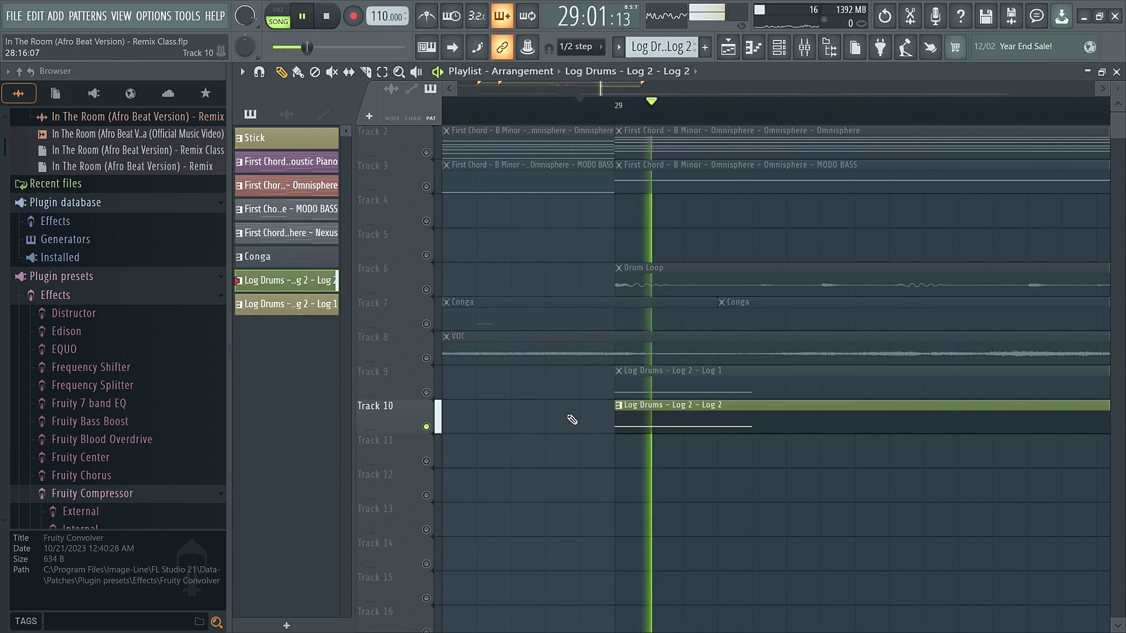
{"action": "left_click", "coordinate": [426, 393], "text": "ctrl"}
{"action": "key", "text": "space"}
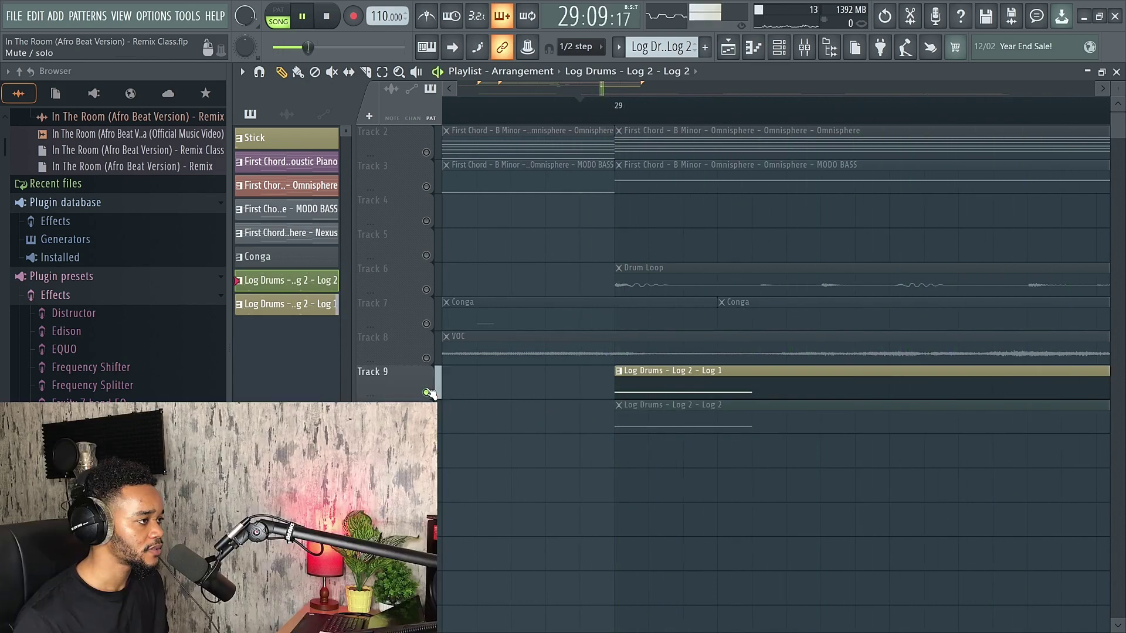
- Swap the two log drum tracks so Log 2 sits on Track 9 above Log 1, and re-enable Track 9
{"action": "left_click_drag", "start_coordinate": [390, 388], "coordinate": [399, 421]}
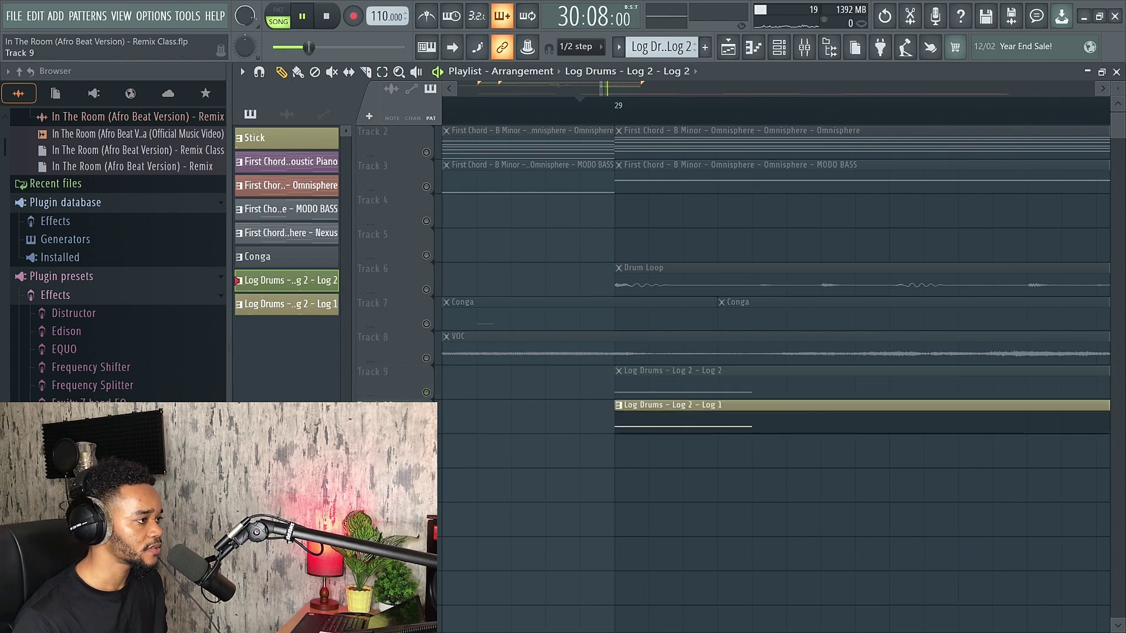
{"action": "scroll", "coordinate": [538, 423], "scroll_direction": "down", "scroll_amount": 3}
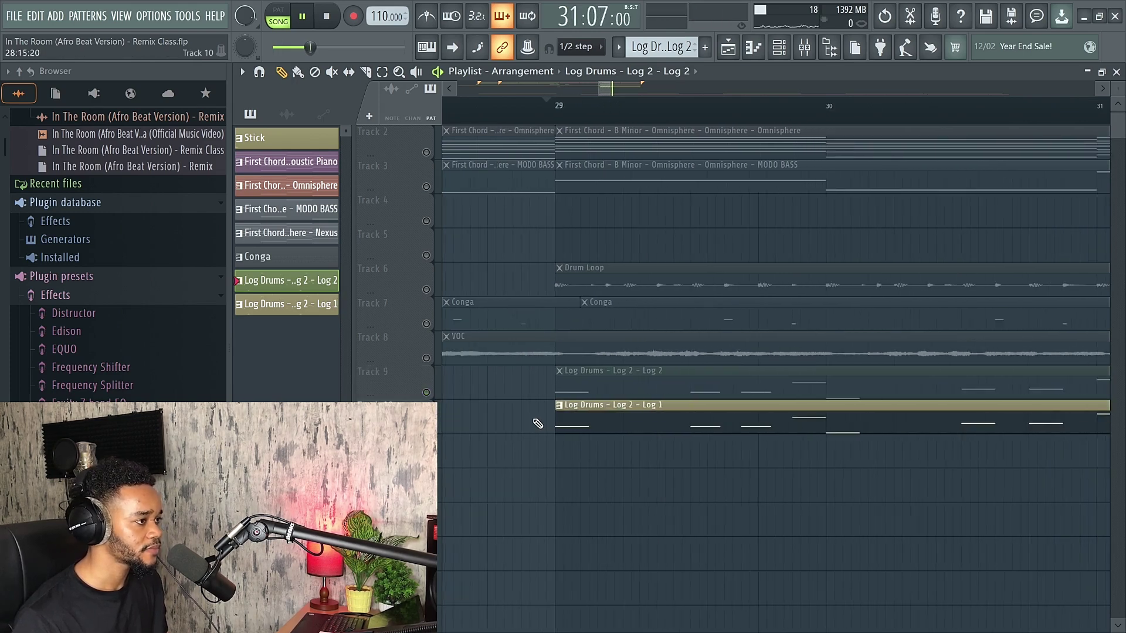
{"action": "scroll", "coordinate": [536, 427], "scroll_direction": "down", "scroll_amount": 1}
{"action": "key", "text": "space"}
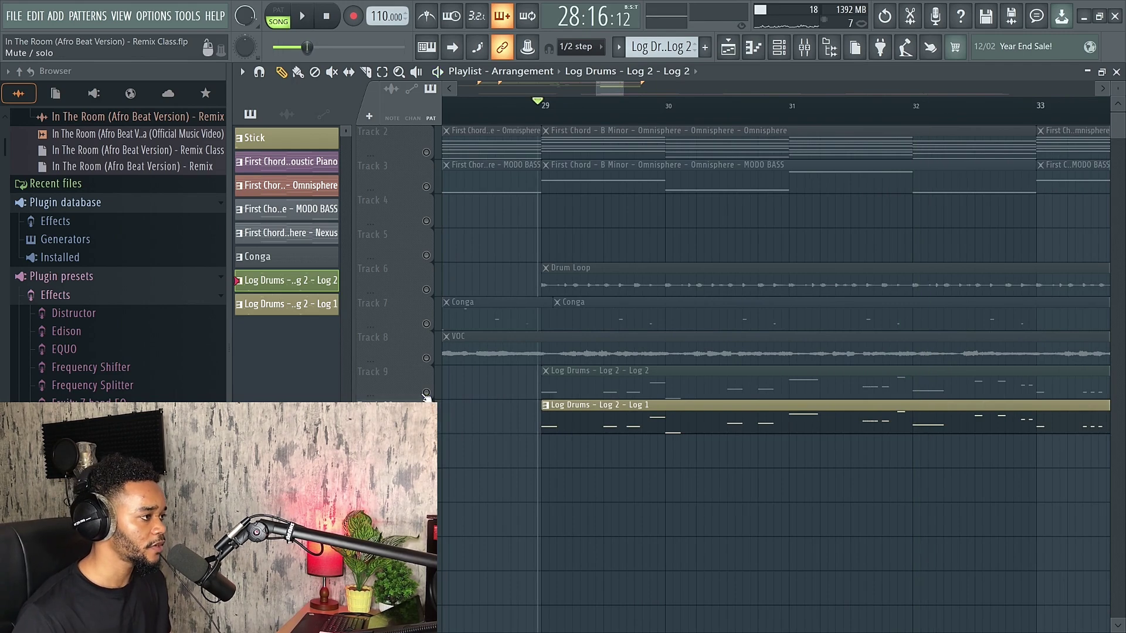
{"action": "left_click", "coordinate": [426, 392]}
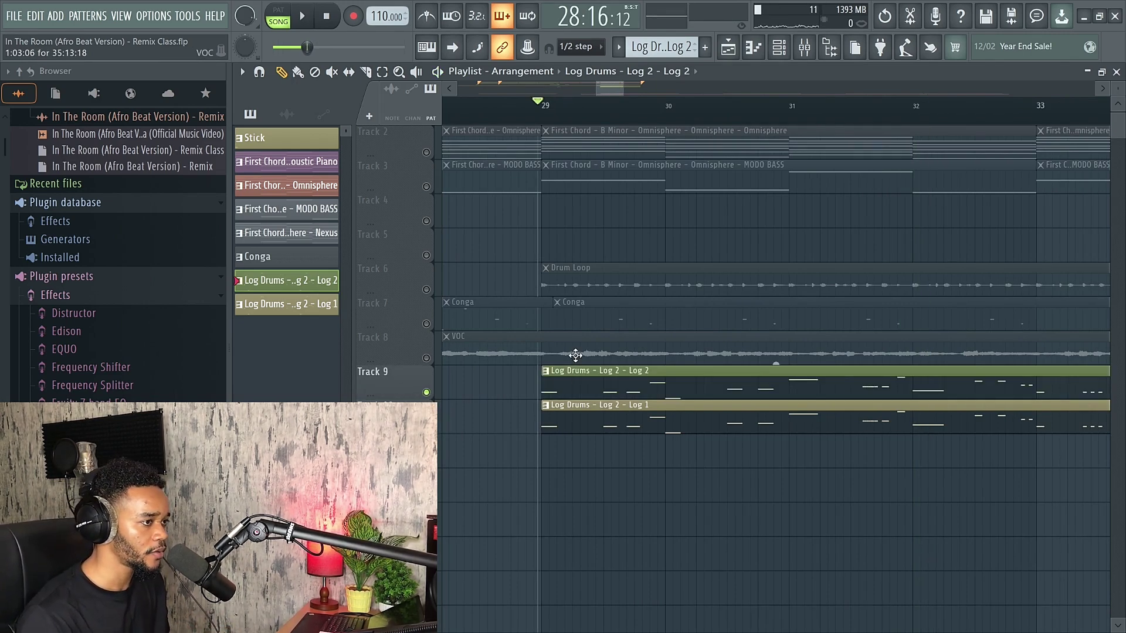
{"action": "scroll", "coordinate": [575, 355], "scroll_direction": "down", "scroll_amount": 2}
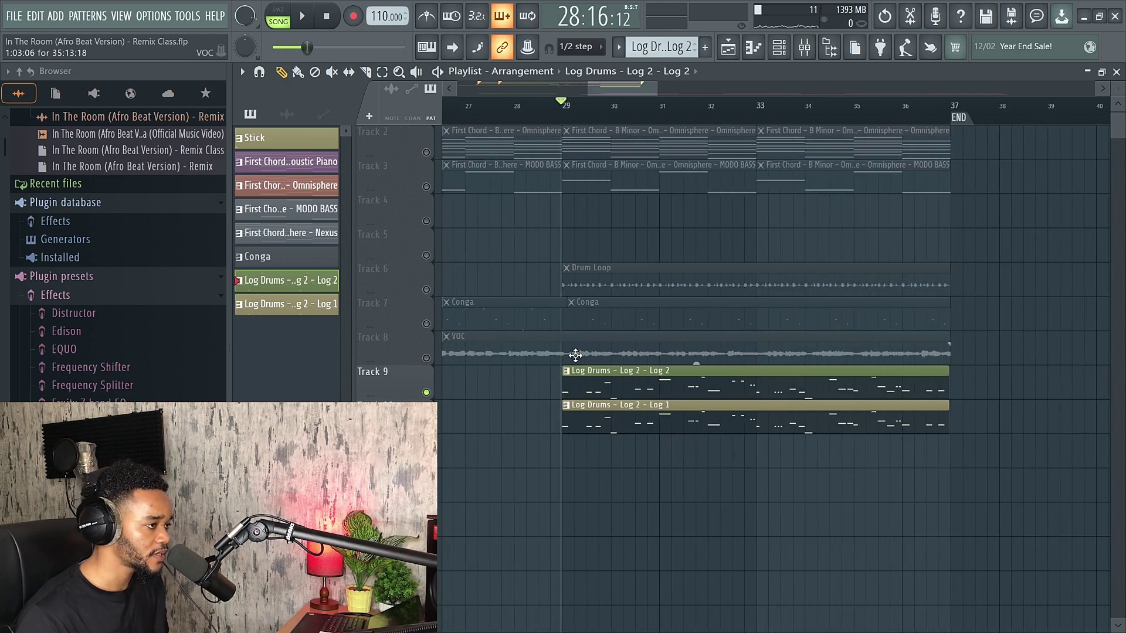
- Open the Log 2 pattern in the piano roll and examine its notes while both log drums play
{"action": "double_click", "coordinate": [602, 387]}
{"action": "scroll", "coordinate": [603, 390], "scroll_direction": "down", "scroll_amount": 4}
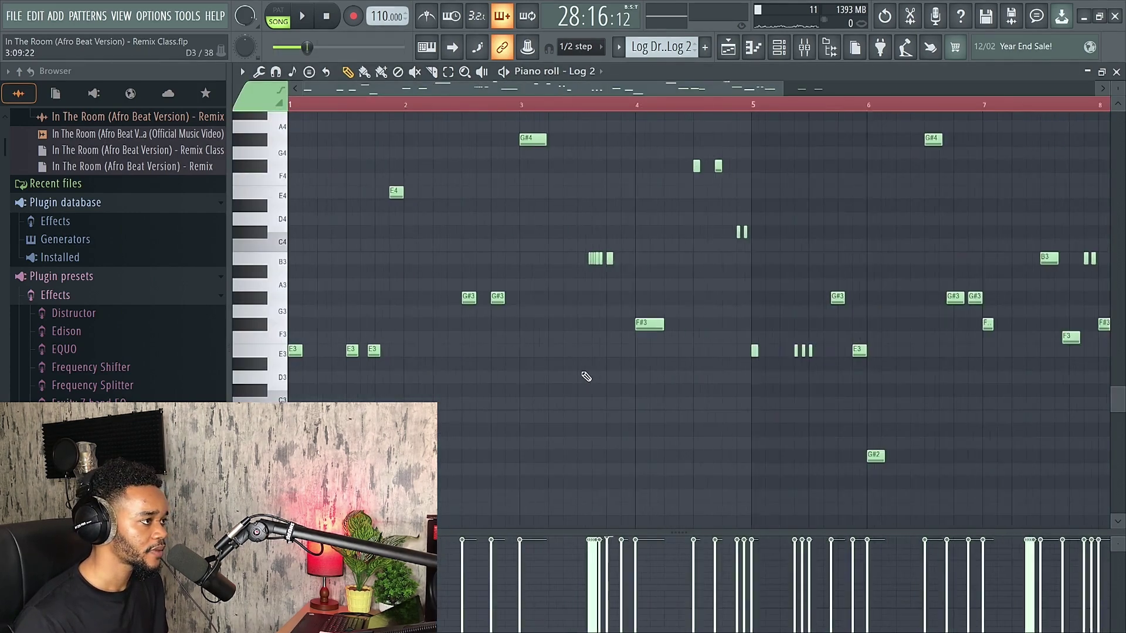
{"action": "scroll", "coordinate": [587, 377], "scroll_direction": "up", "scroll_amount": 5}
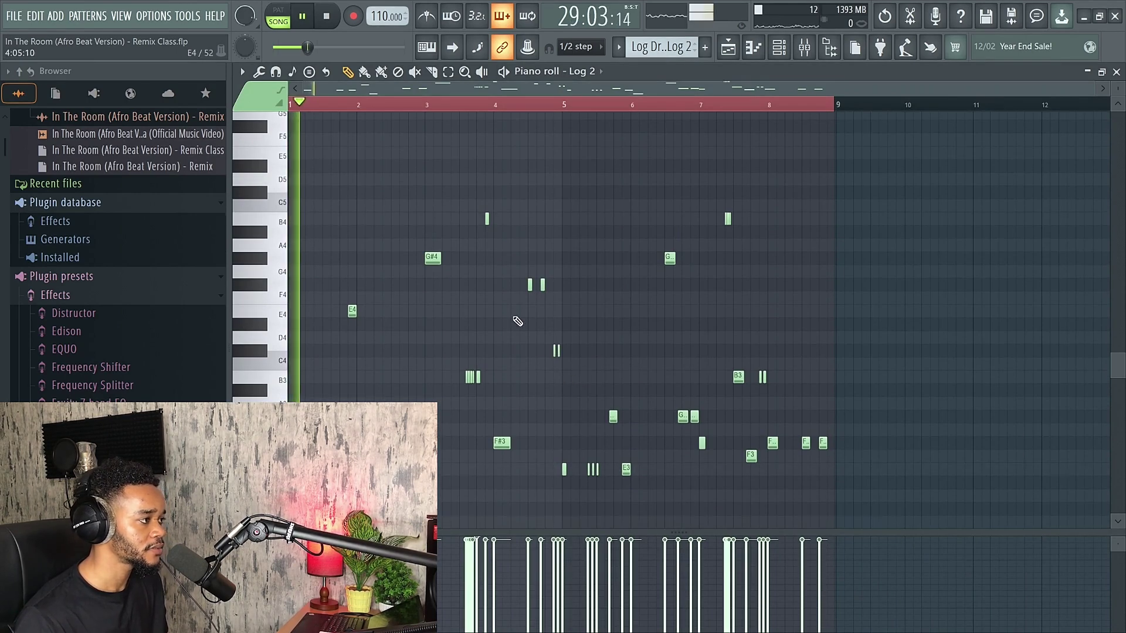
{"action": "scroll", "coordinate": [434, 326], "scroll_direction": "up", "scroll_amount": 2}
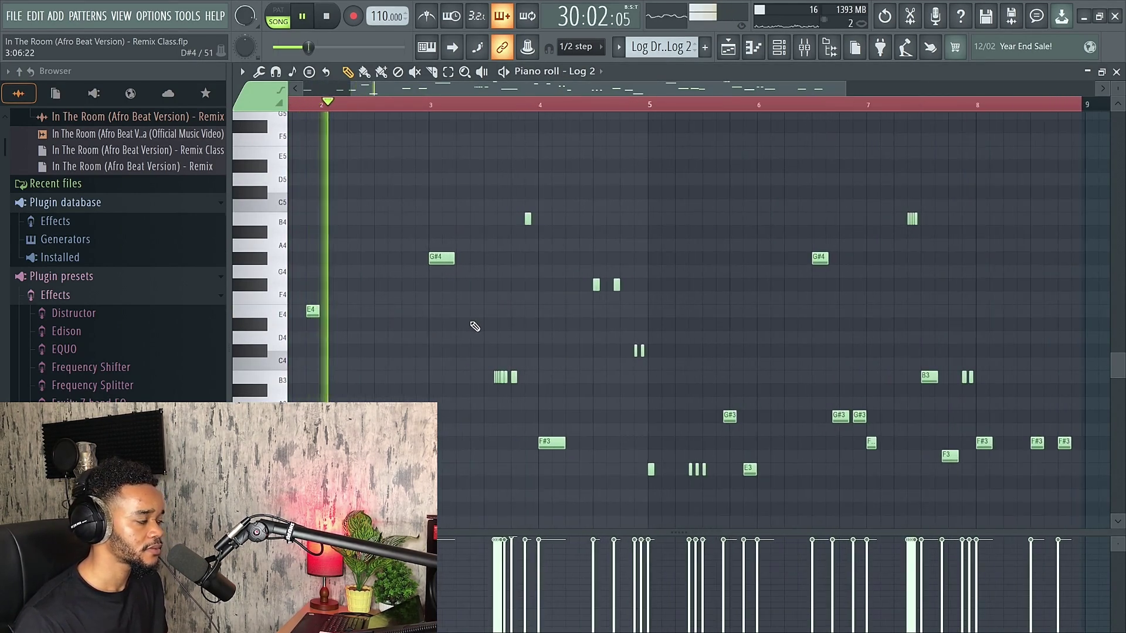
{"action": "scroll", "coordinate": [486, 324], "scroll_direction": "down", "scroll_amount": 2}
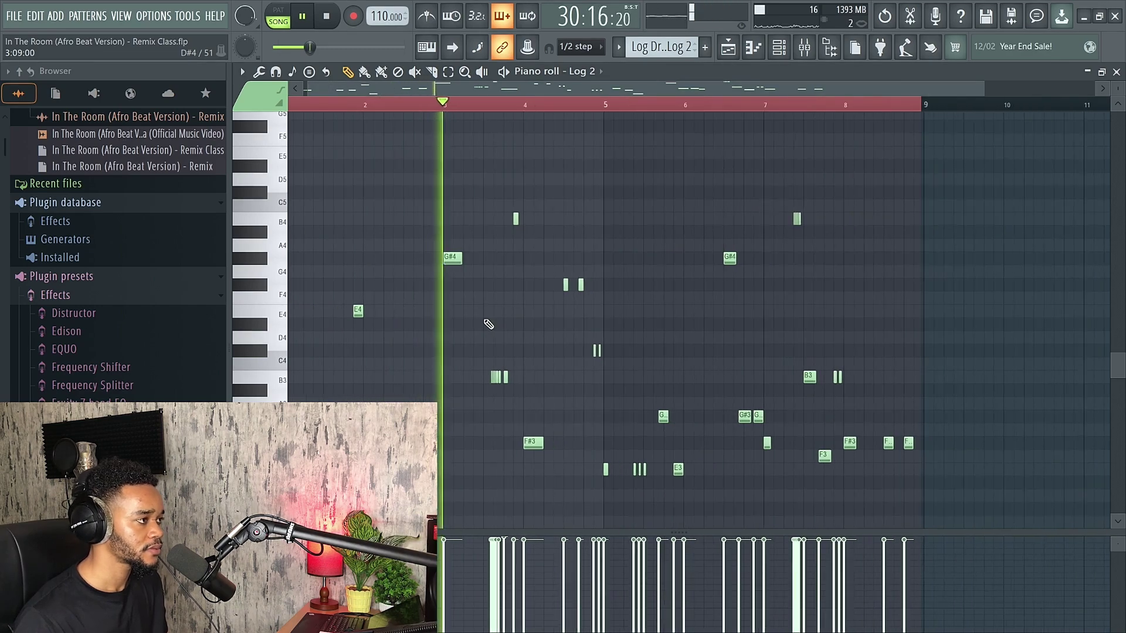
{"action": "scroll", "coordinate": [531, 326], "scroll_direction": "down", "scroll_amount": 2}
{"action": "scroll", "coordinate": [529, 326], "scroll_direction": "up", "scroll_amount": 2}
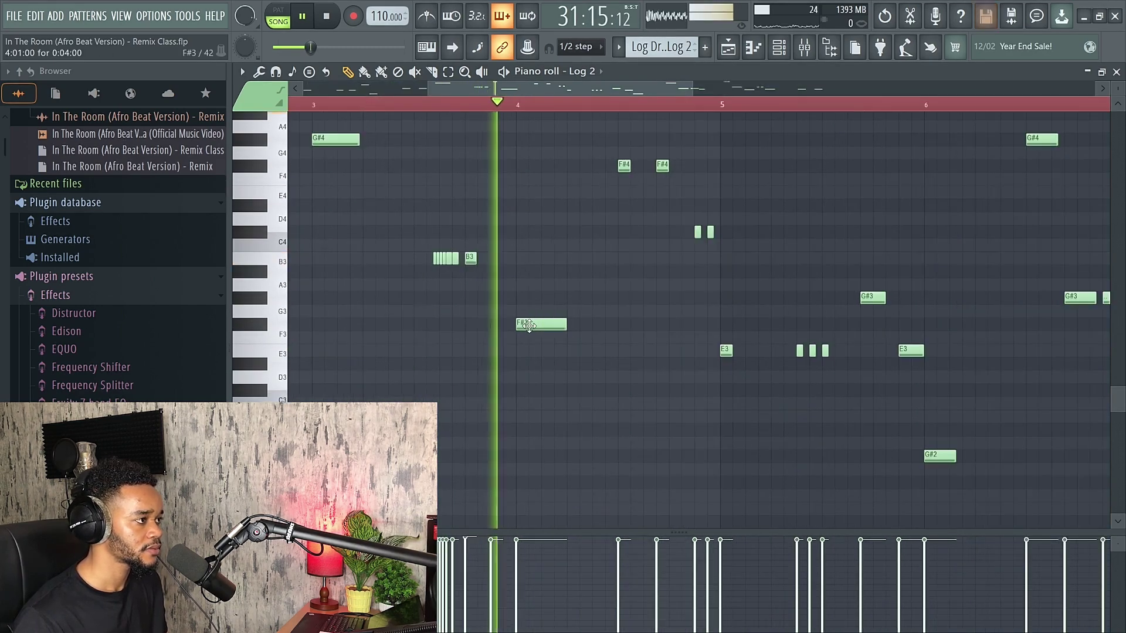
{"action": "scroll", "coordinate": [531, 327], "scroll_direction": "up", "scroll_amount": 4}
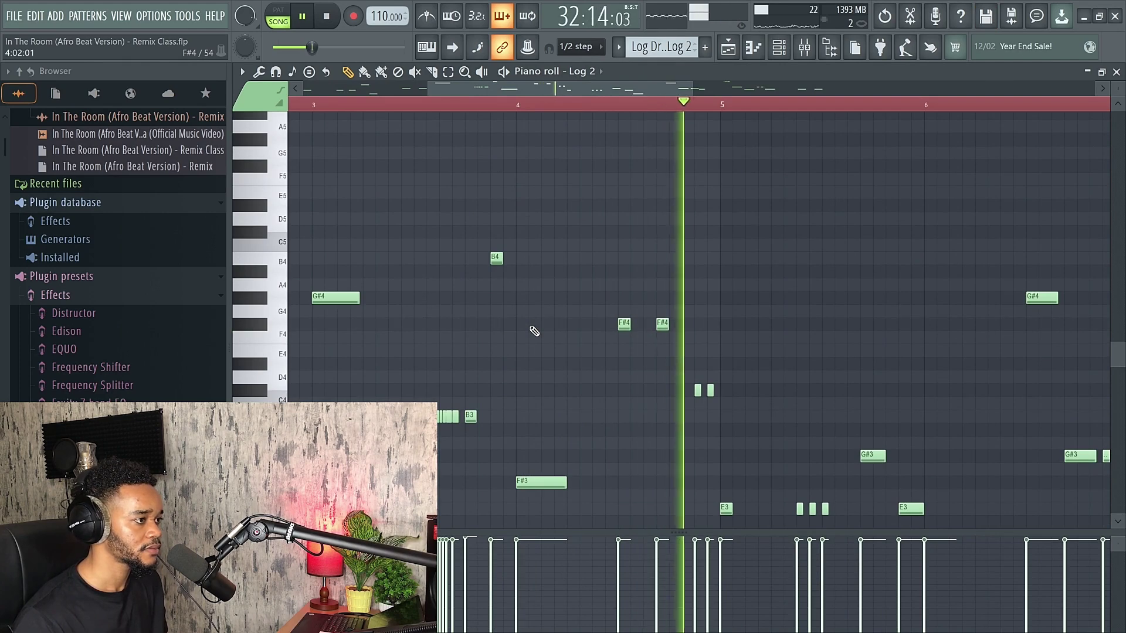
{"action": "scroll", "coordinate": [534, 331], "scroll_direction": "down", "scroll_amount": 3}
{"action": "scroll", "coordinate": [534, 331], "scroll_direction": "down", "scroll_amount": 2}
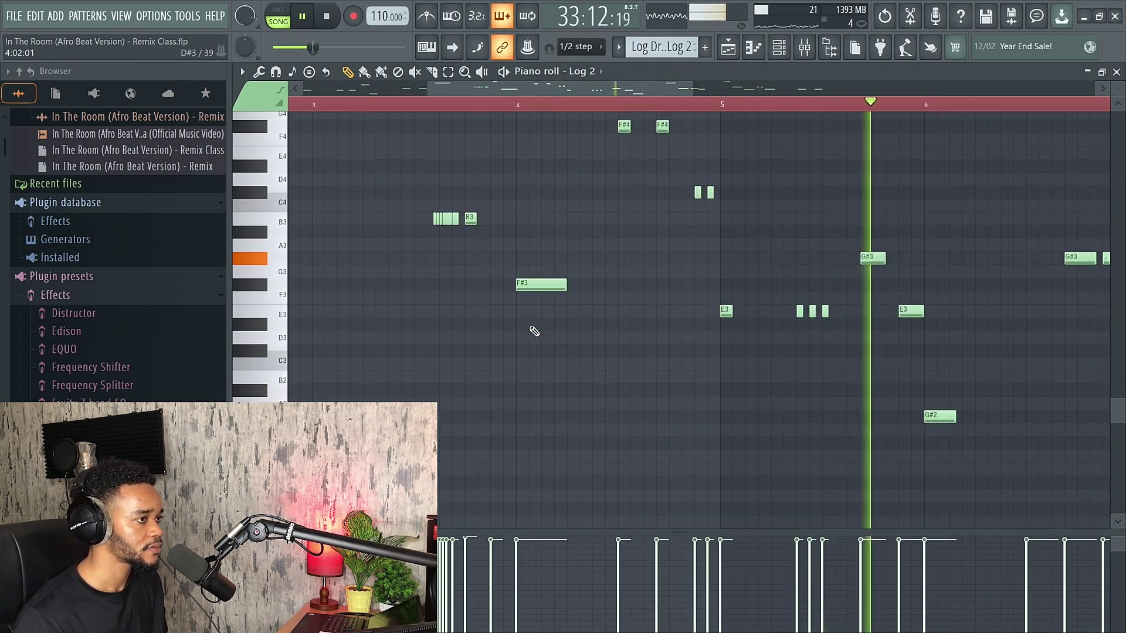
{"action": "scroll", "coordinate": [533, 331], "scroll_direction": "down", "scroll_amount": 2}
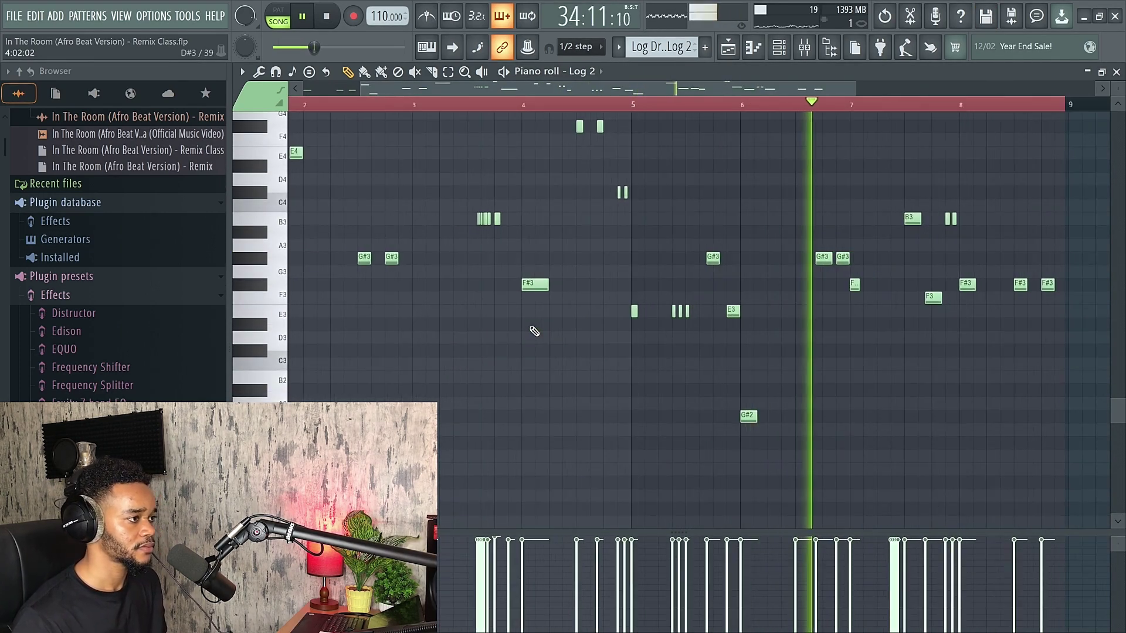
{"action": "scroll", "coordinate": [534, 331], "scroll_direction": "up", "scroll_amount": 2}
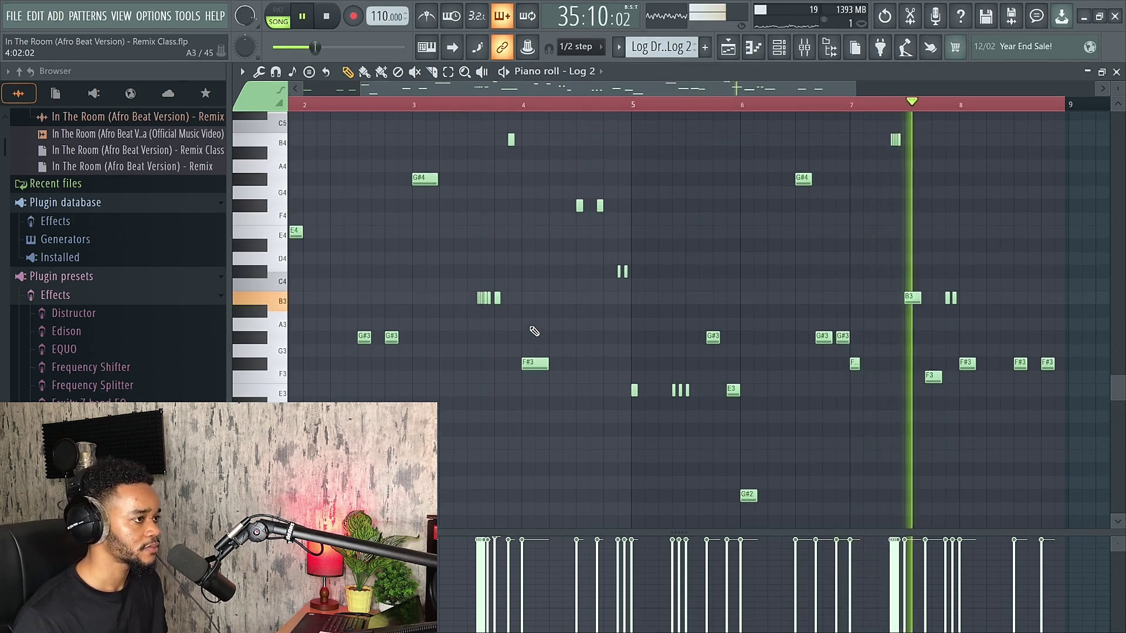
{"action": "key", "text": "space"}
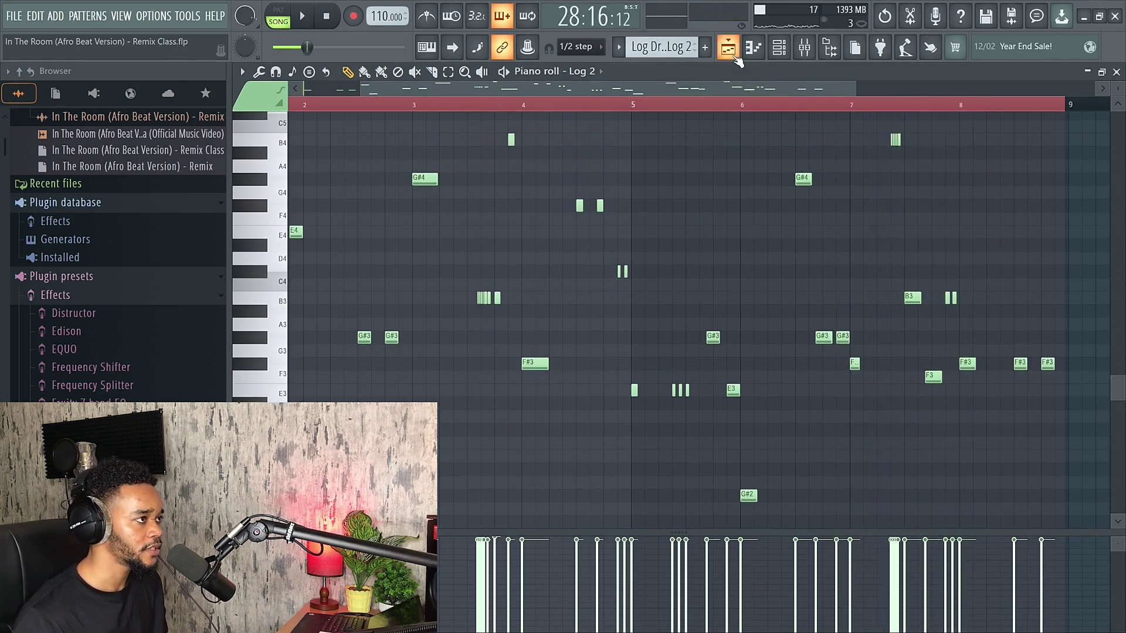
- Return to the playlist, play the layered log drums, and enable the MODO BASS on Track 3 to hear it with them
{"action": "left_click", "coordinate": [729, 50]}
{"action": "key", "text": "space"}
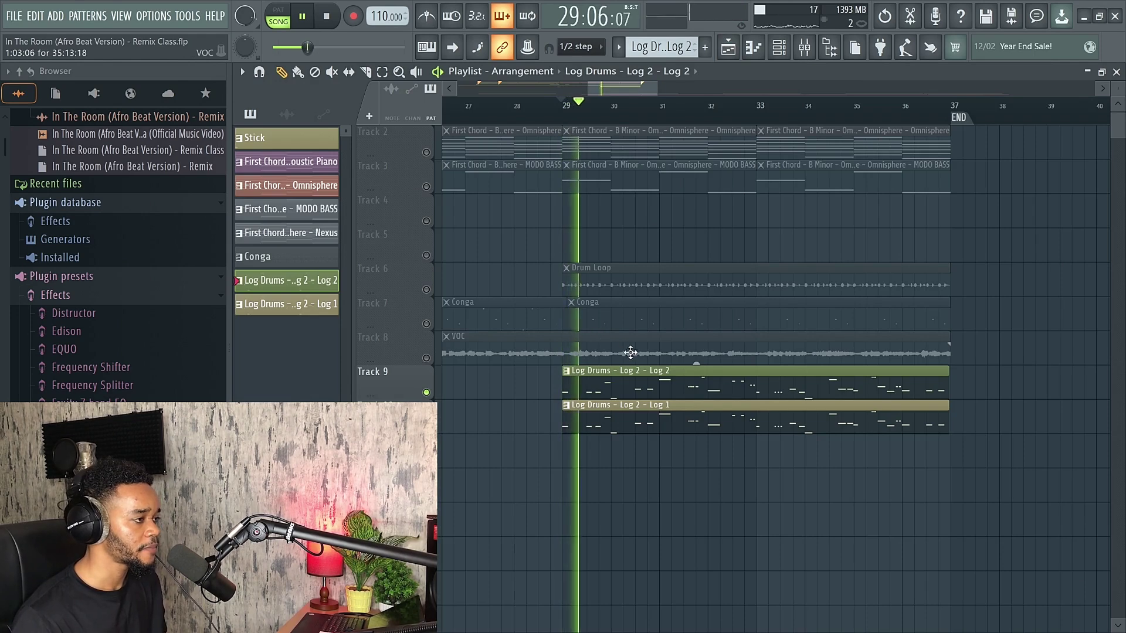
{"action": "scroll", "coordinate": [630, 362], "scroll_direction": "up", "scroll_amount": 1}
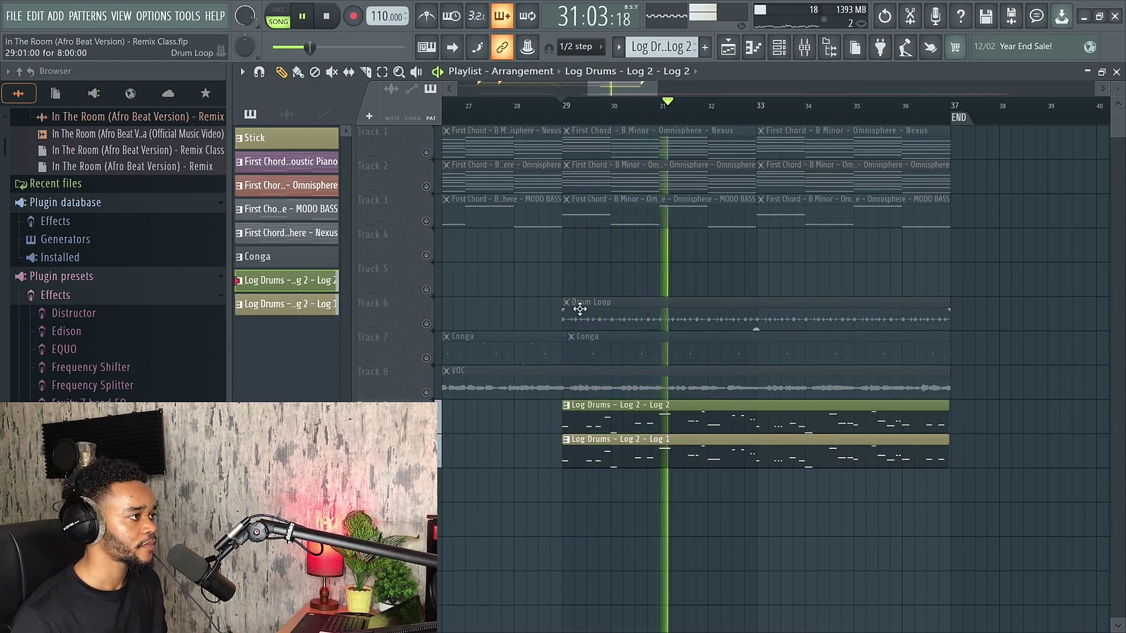
{"action": "key", "text": "space"}
{"action": "left_click", "coordinate": [426, 221]}
{"action": "key", "text": "space"}
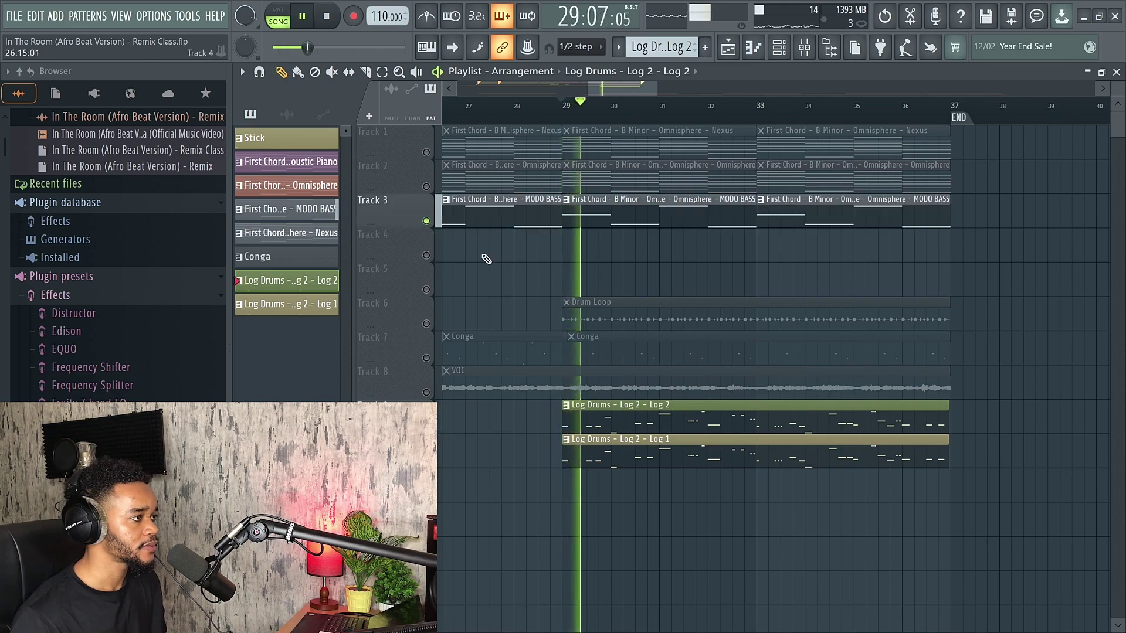
{"action": "scroll", "coordinate": [653, 282], "scroll_direction": "down", "scroll_amount": 4}
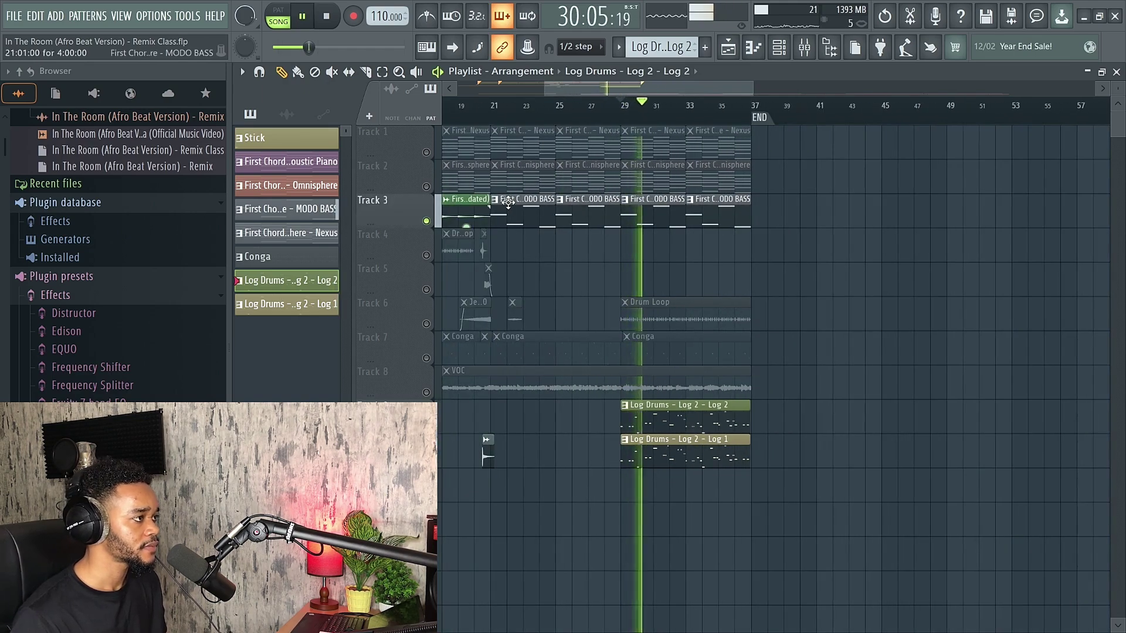
{"action": "scroll", "coordinate": [508, 201], "scroll_direction": "up", "scroll_amount": 4}
{"action": "key", "text": "space"}
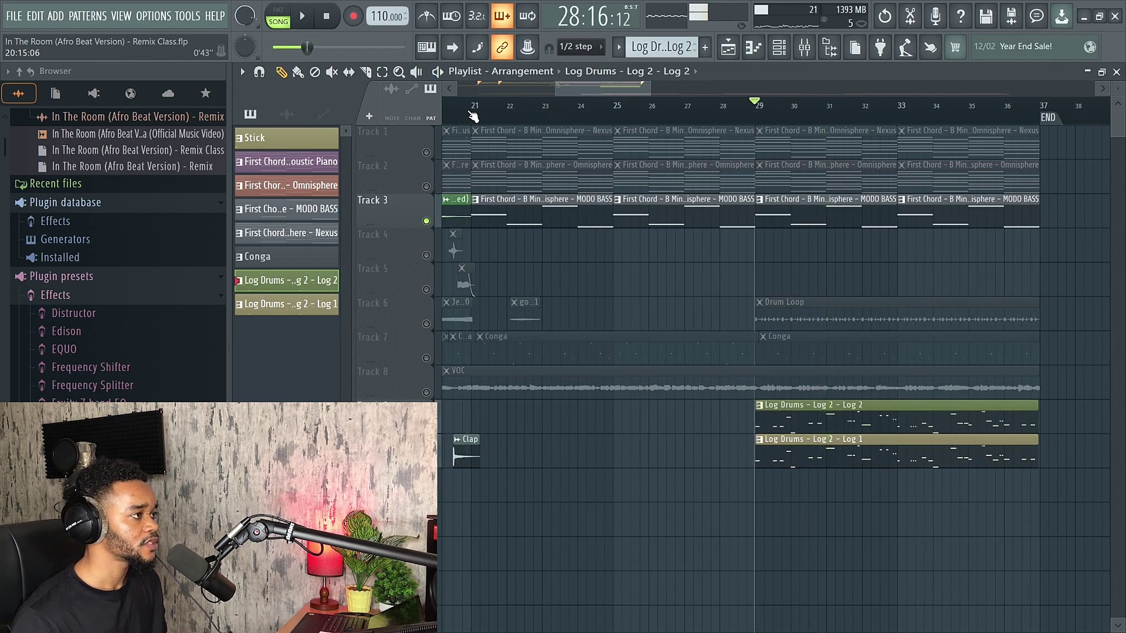
- Open the MODO BASS pattern in the piano roll and play it in pattern mode
{"action": "right_click", "coordinate": [435, 222]}
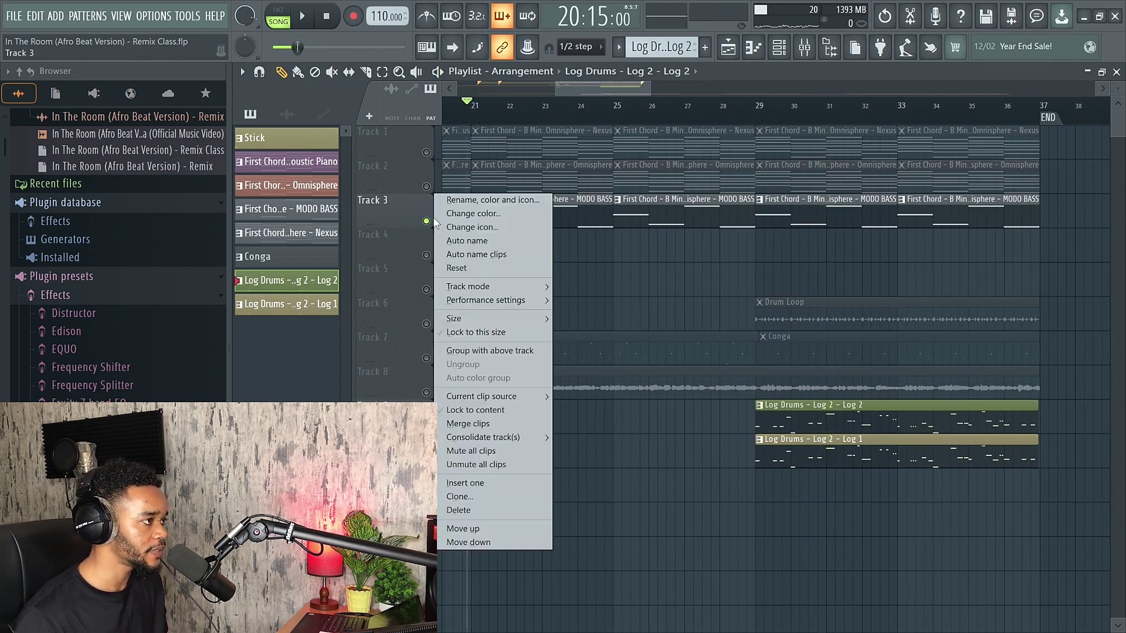
{"action": "left_click", "coordinate": [569, 216]}
{"action": "double_click", "coordinate": [553, 215]}
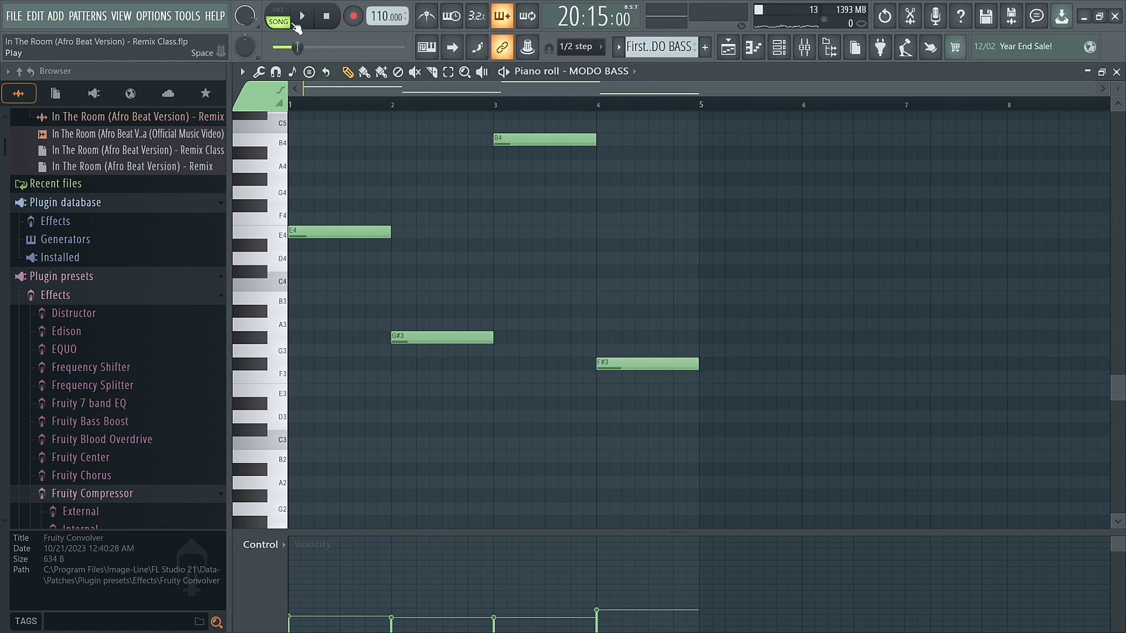
{"action": "key", "text": "space"}
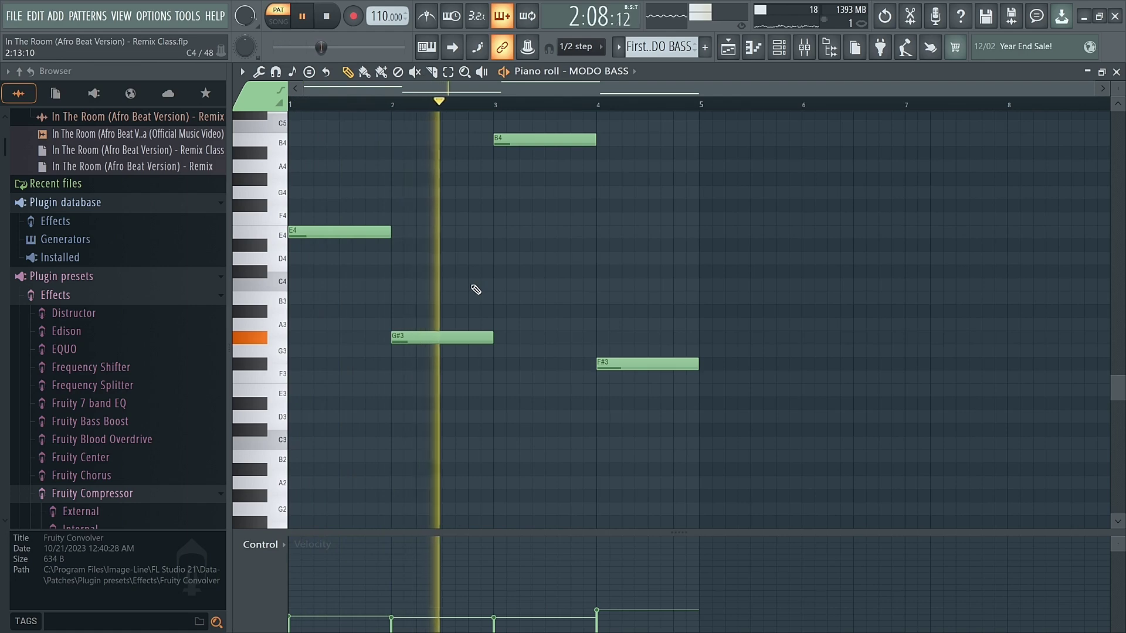
{"action": "key", "text": "space"}
- Scale the velocities of the MODO BASS notes twice with a 200% multiply
{"action": "key", "text": "alt+x"}
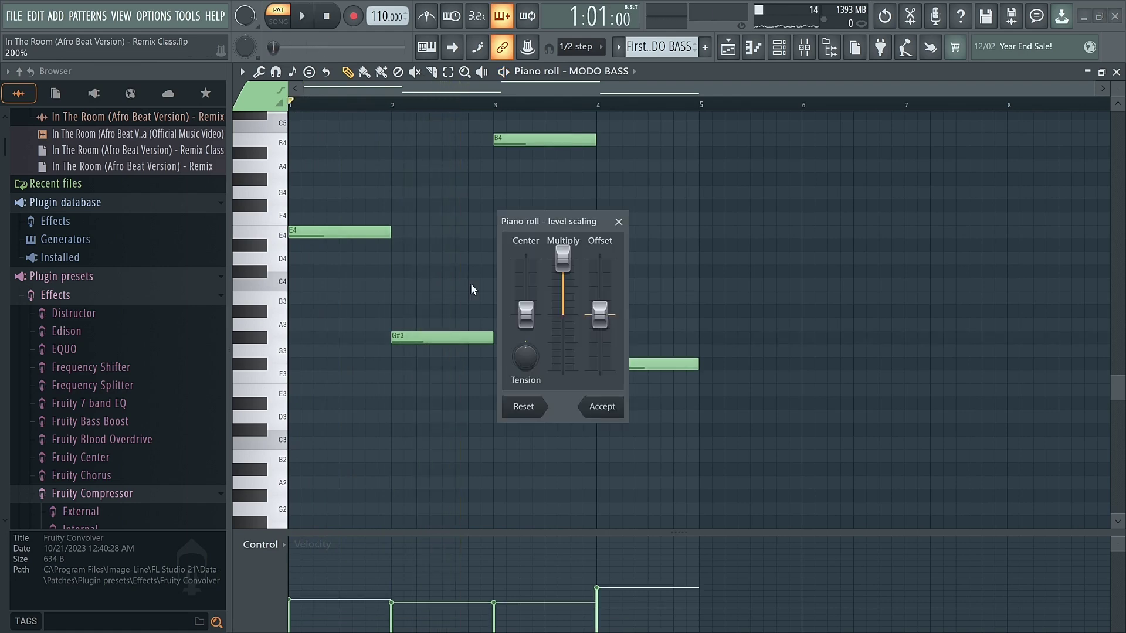
{"action": "left_click", "coordinate": [604, 407]}
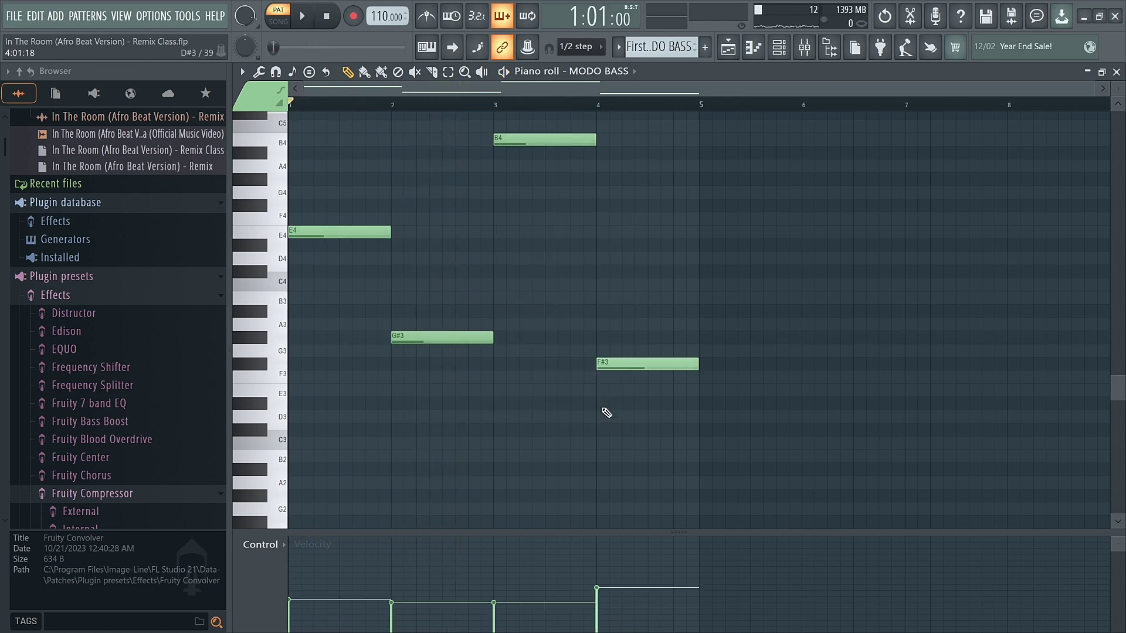
{"action": "key", "text": "alt+x"}
{"action": "key", "text": "space"}
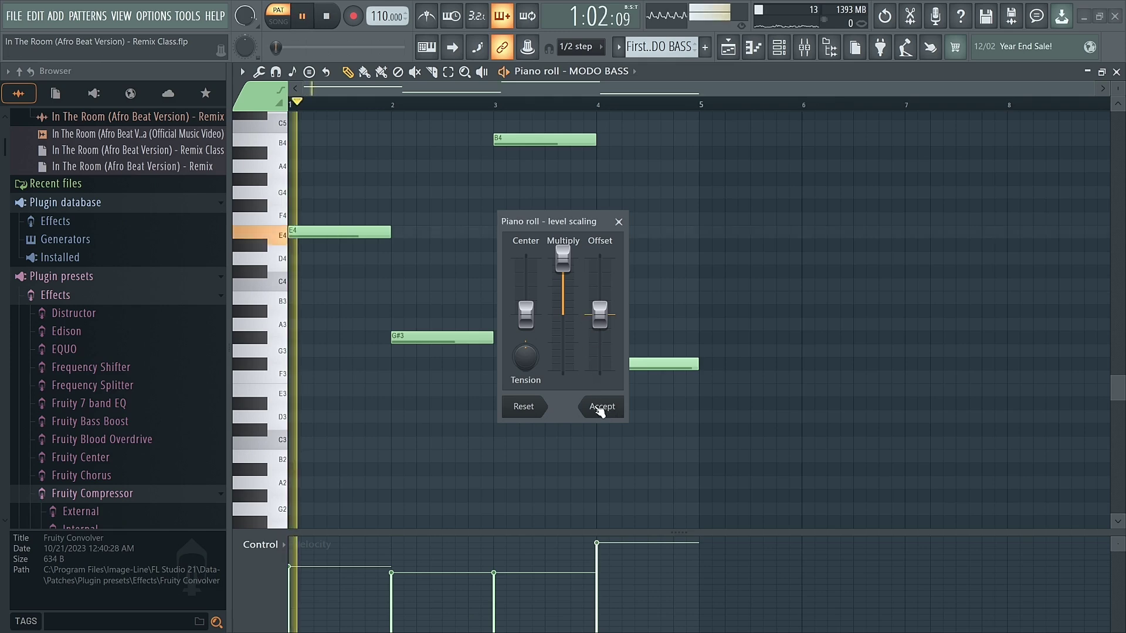
{"action": "key", "text": "space"}
{"action": "left_click", "coordinate": [601, 409]}
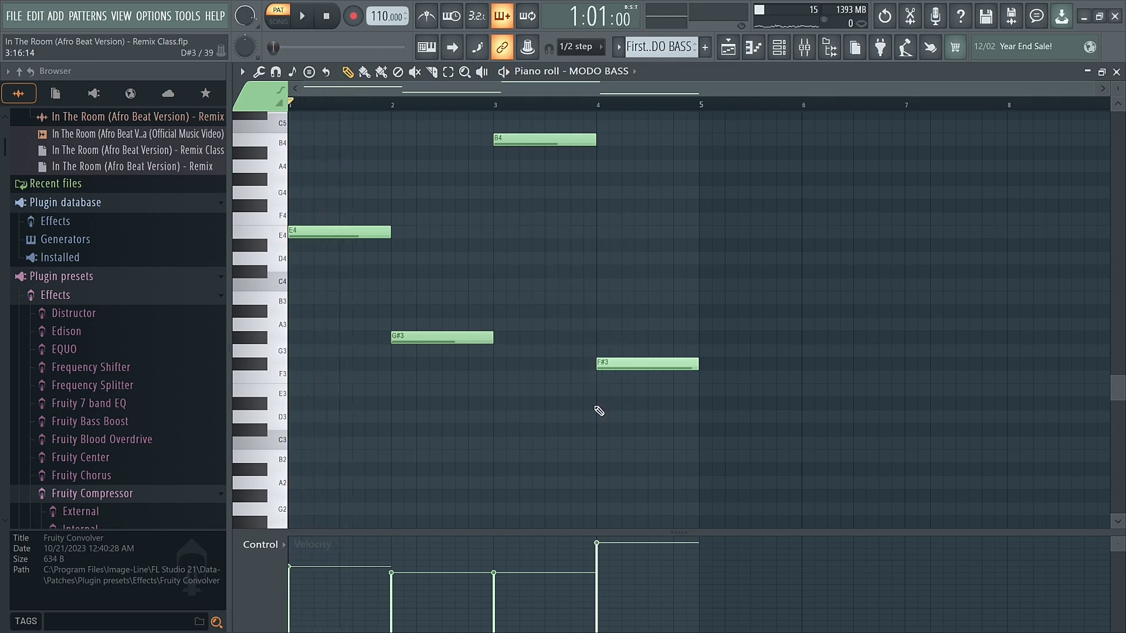
{"action": "key", "text": "alt+x"}
{"action": "left_click", "coordinate": [618, 221]}
- Play the bass pattern, then shorten the G#3 note and add a one-step G#4 note at 2:16:00 leading into B4
{"action": "key", "text": "space"}
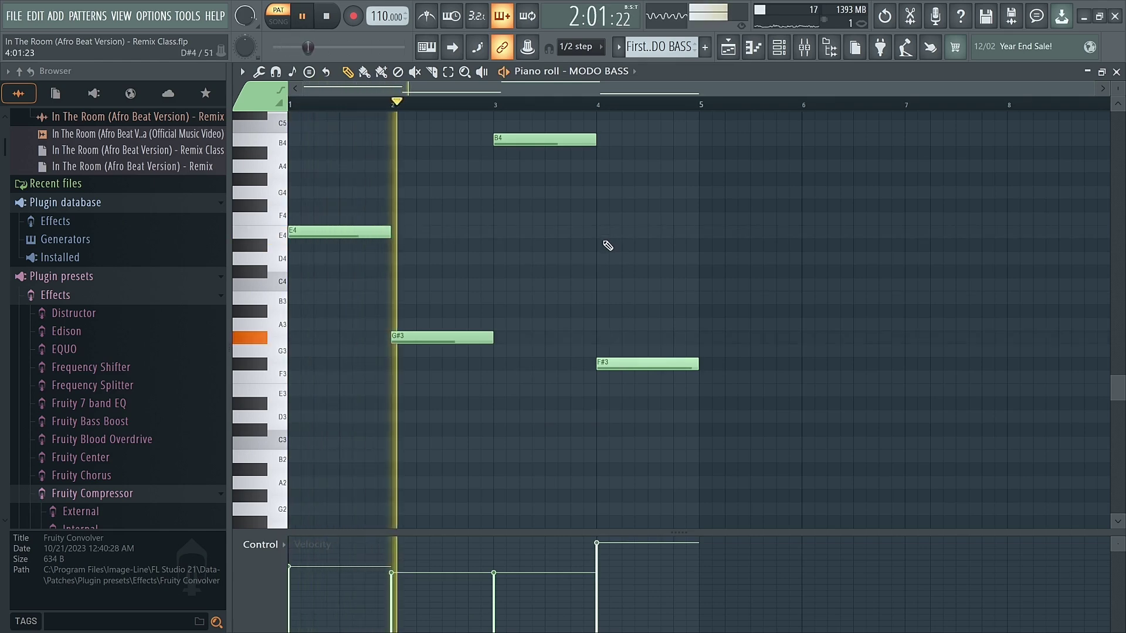
{"action": "scroll", "coordinate": [610, 245], "scroll_direction": "up", "scroll_amount": 5}
{"action": "scroll", "coordinate": [621, 245], "scroll_direction": "down", "scroll_amount": 3}
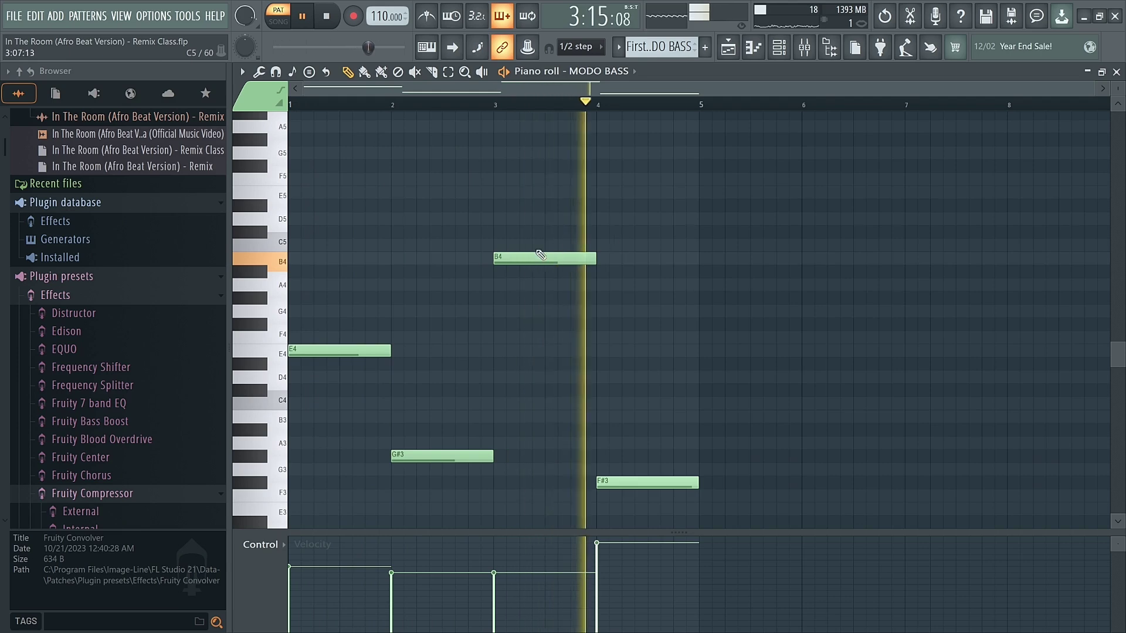
{"action": "key", "text": "space"}
{"action": "scroll", "coordinate": [484, 279], "scroll_direction": "up", "scroll_amount": 5}
{"action": "left_click", "coordinate": [507, 284]}
{"action": "scroll", "coordinate": [516, 286], "scroll_direction": "up", "scroll_amount": 3}
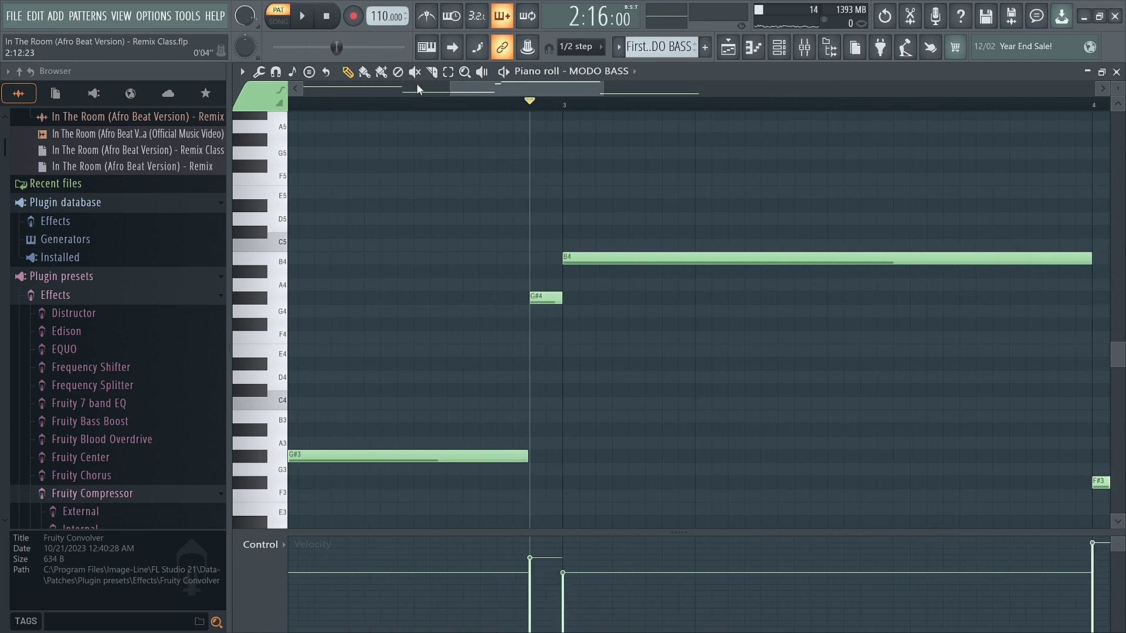
- Play the bass pattern from bar 2 to check the G#4 passing note, and return to the playlist
{"action": "left_click", "coordinate": [425, 105]}
{"action": "key", "text": "space"}
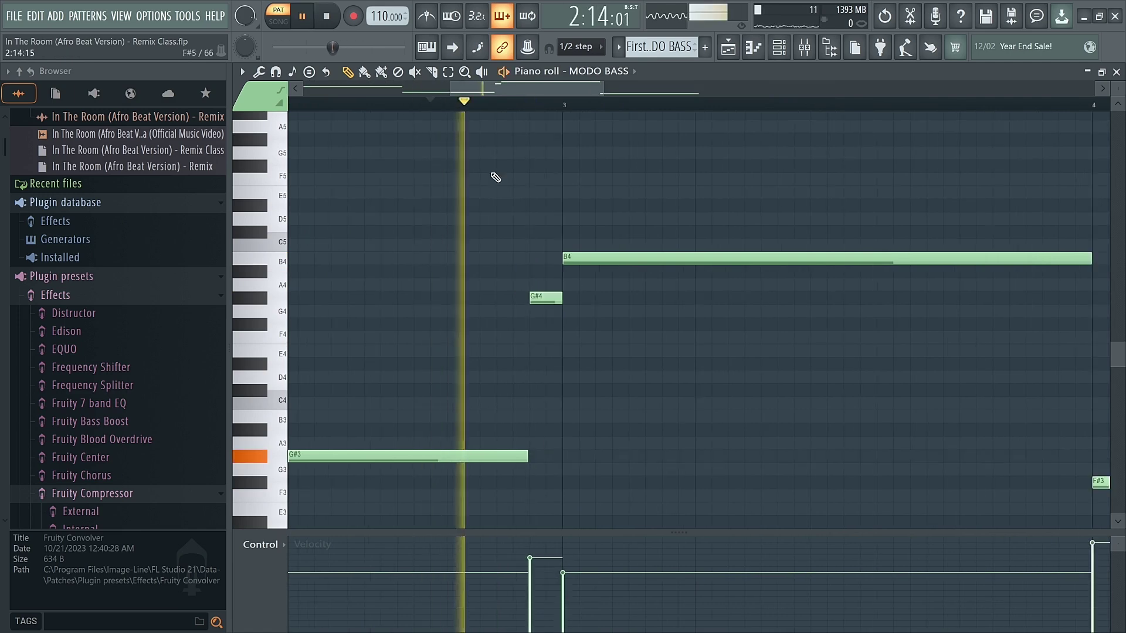
{"action": "scroll", "coordinate": [528, 301], "scroll_direction": "up", "scroll_amount": 3}
{"action": "scroll", "coordinate": [529, 301], "scroll_direction": "down", "scroll_amount": 6}
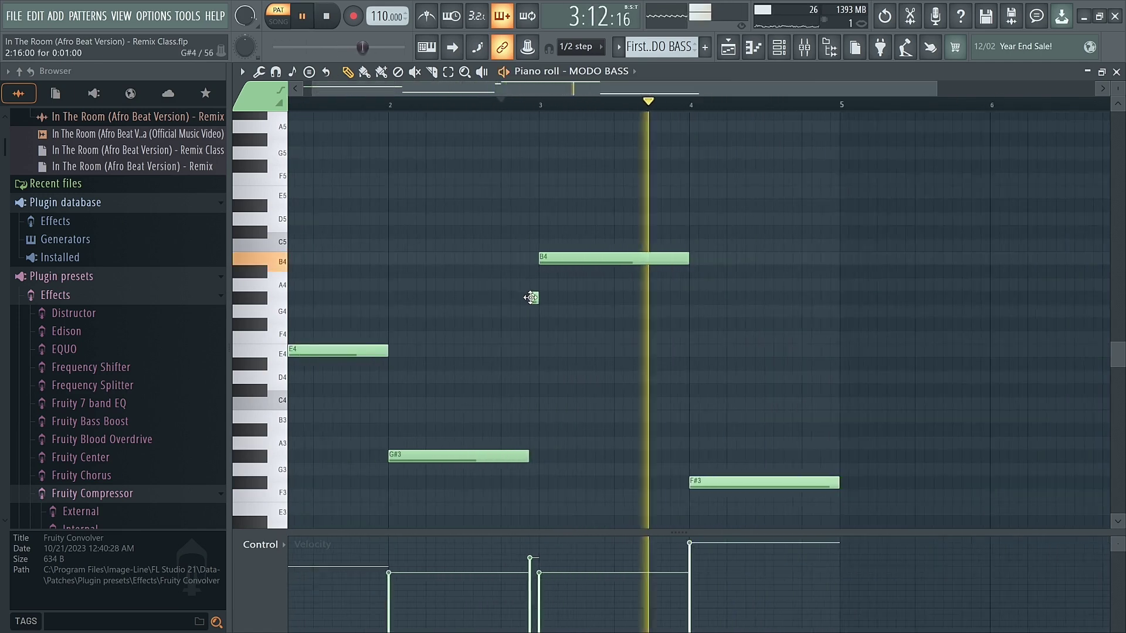
{"action": "left_click", "coordinate": [426, 105]}
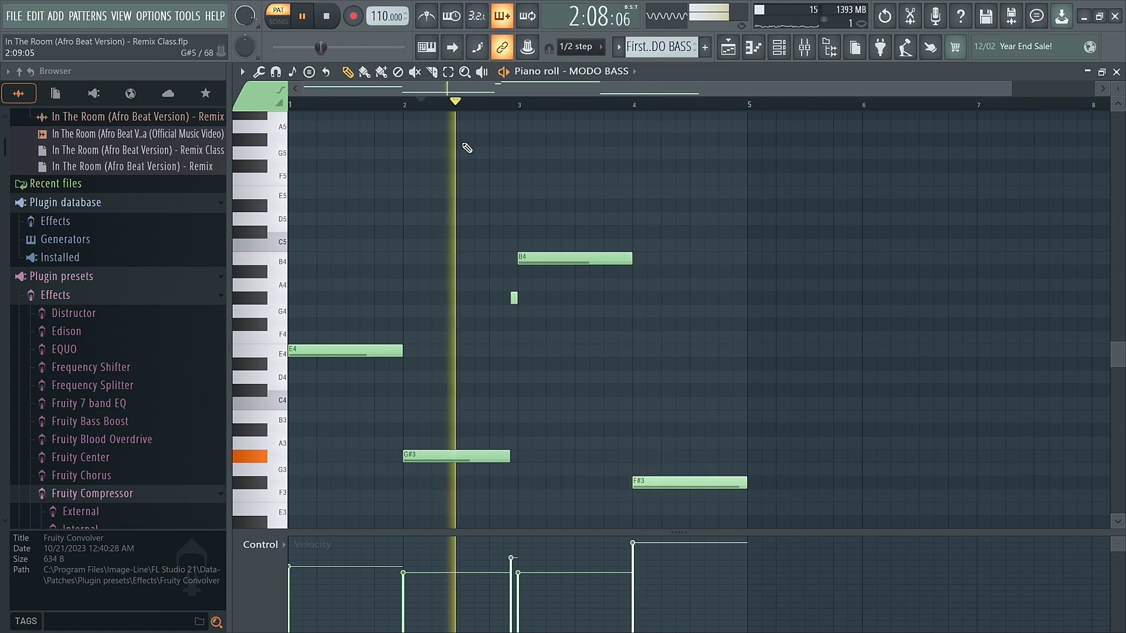
{"action": "scroll", "coordinate": [531, 279], "scroll_direction": "up", "scroll_amount": 8}
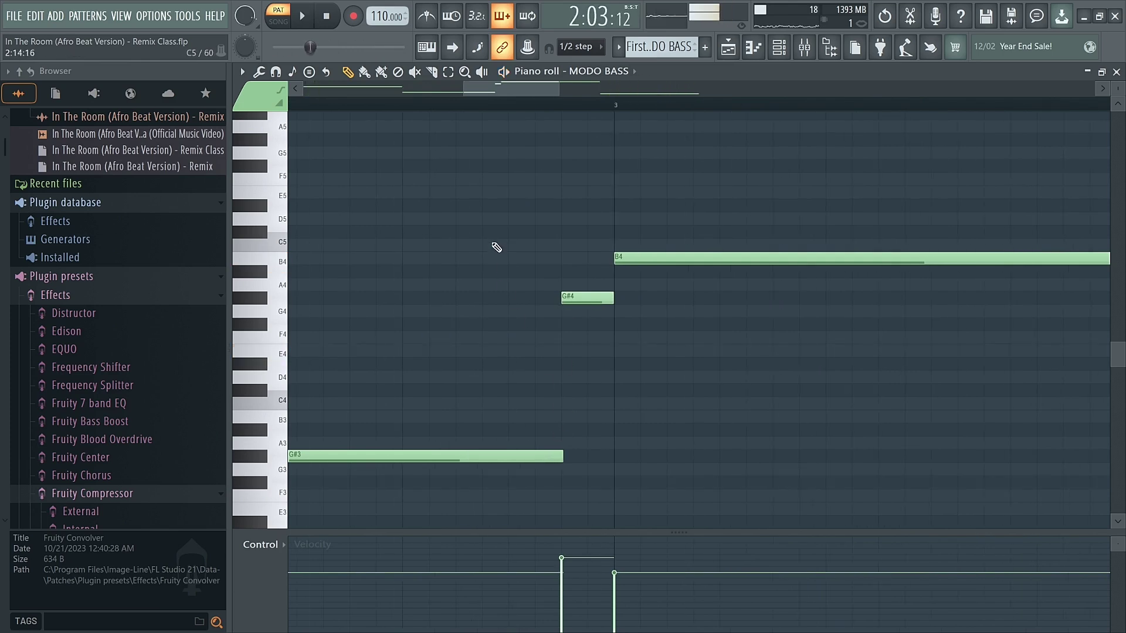
{"action": "key", "text": "space"}
{"action": "key", "text": "F5"}
{"action": "scroll", "coordinate": [604, 271], "scroll_direction": "down", "scroll_amount": 3}
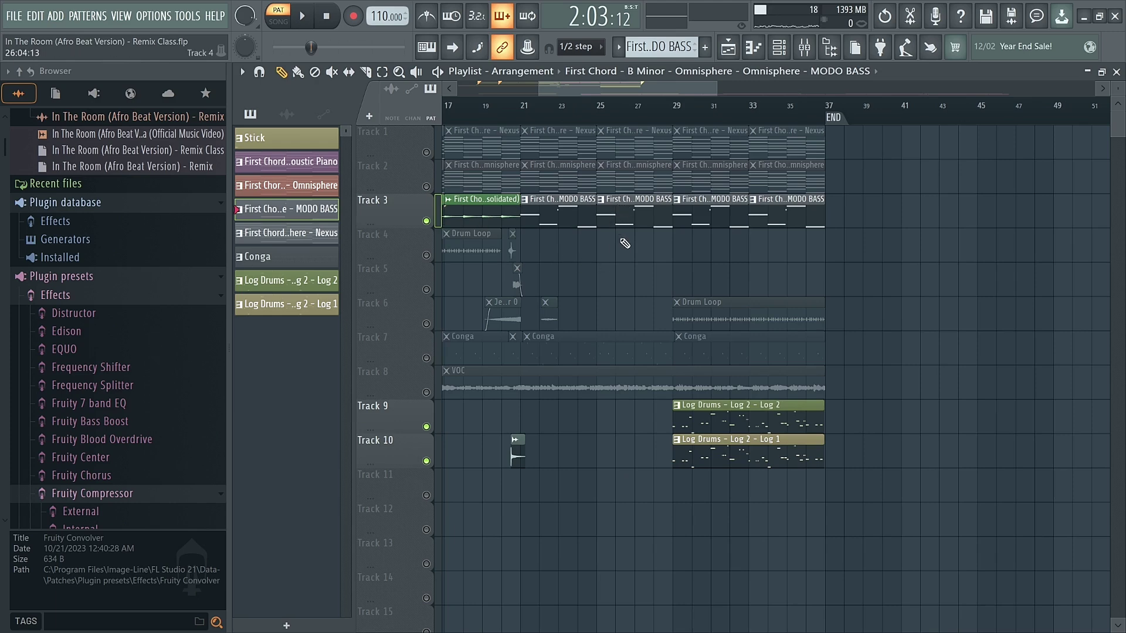
- Solo the Conga track, play it in song mode, and check the conga notes in the piano roll before returning to the playlist
{"action": "left_click", "coordinate": [426, 392]}
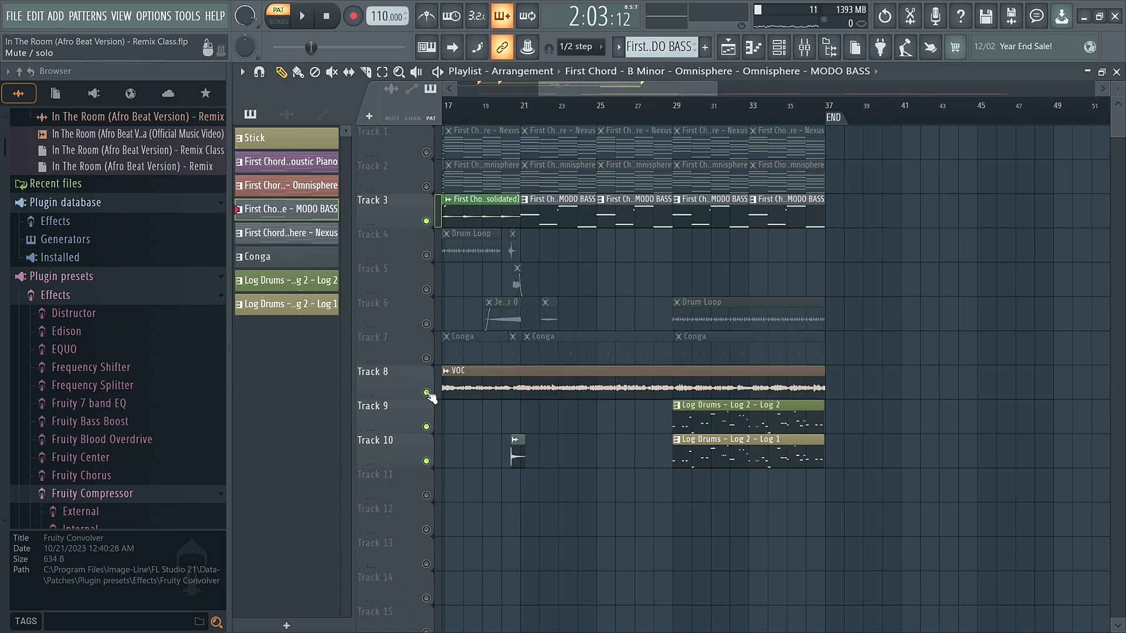
{"action": "right_click", "coordinate": [426, 358]}
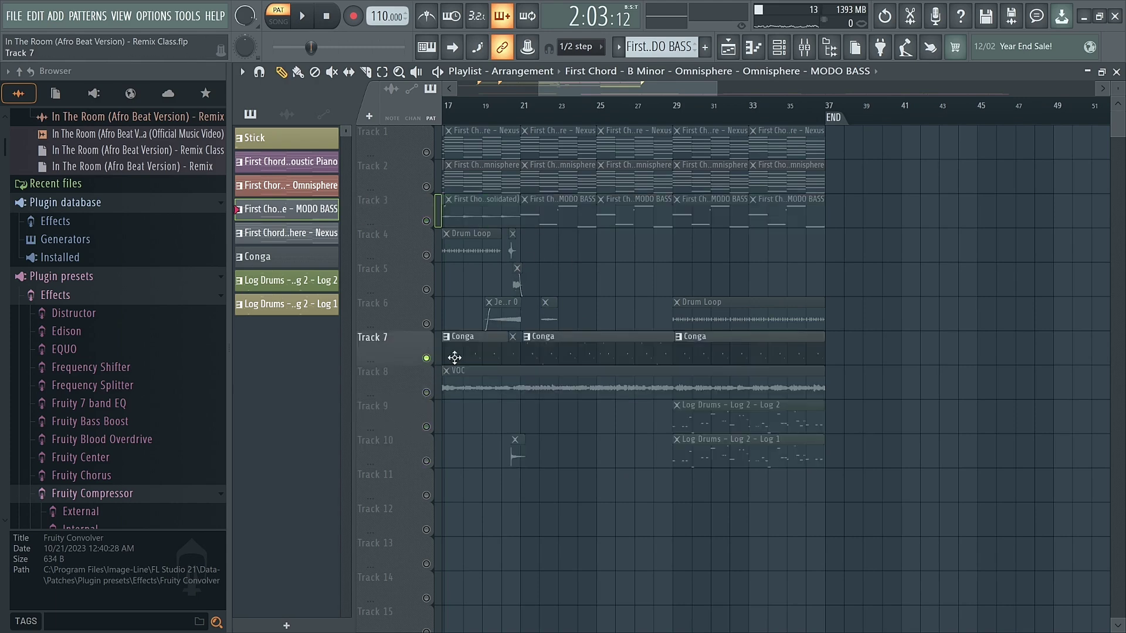
{"action": "key", "text": "space"}
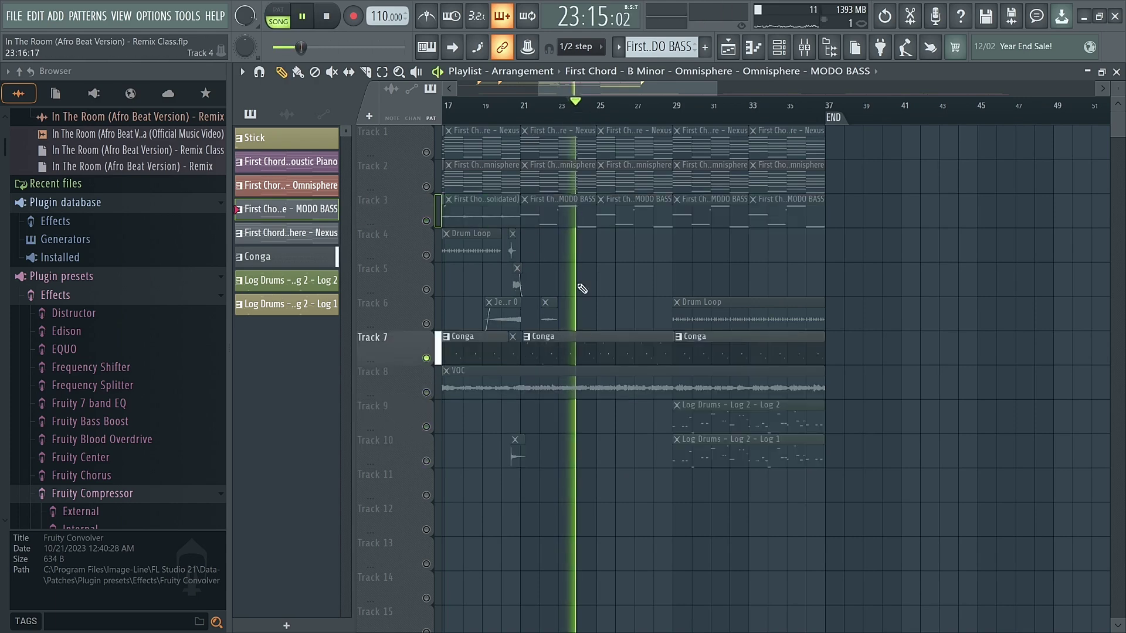
{"action": "double_click", "coordinate": [581, 347]}
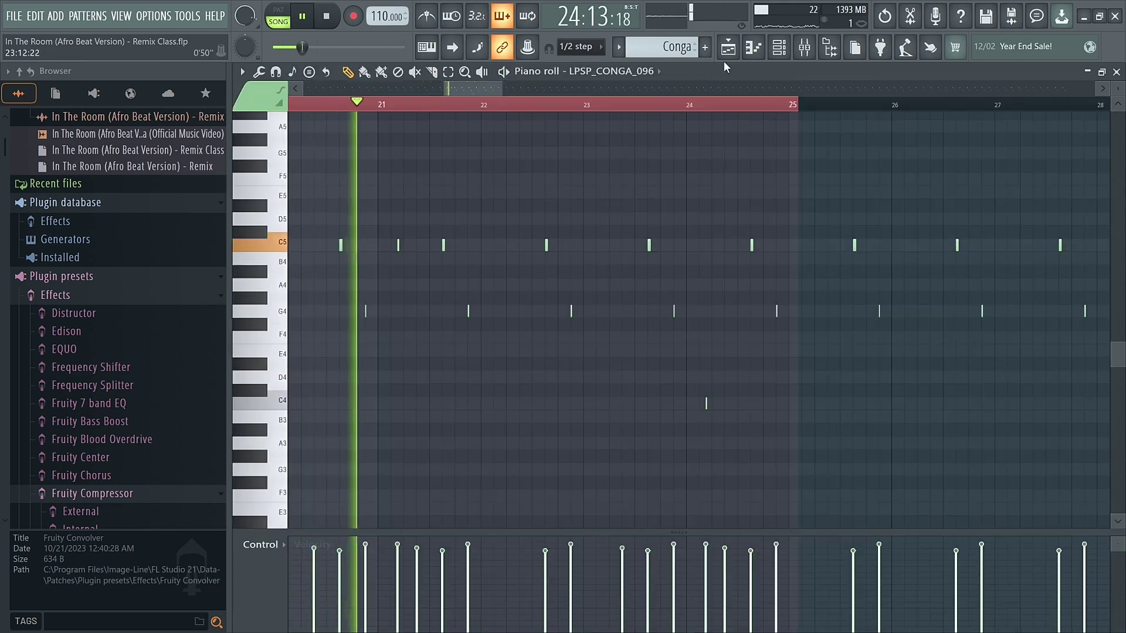
{"action": "key", "text": "F5"}
- Play the conga with the vocal, restore all tracks from solo, and play the full arrangement from bar 20
{"action": "left_click", "coordinate": [428, 392]}
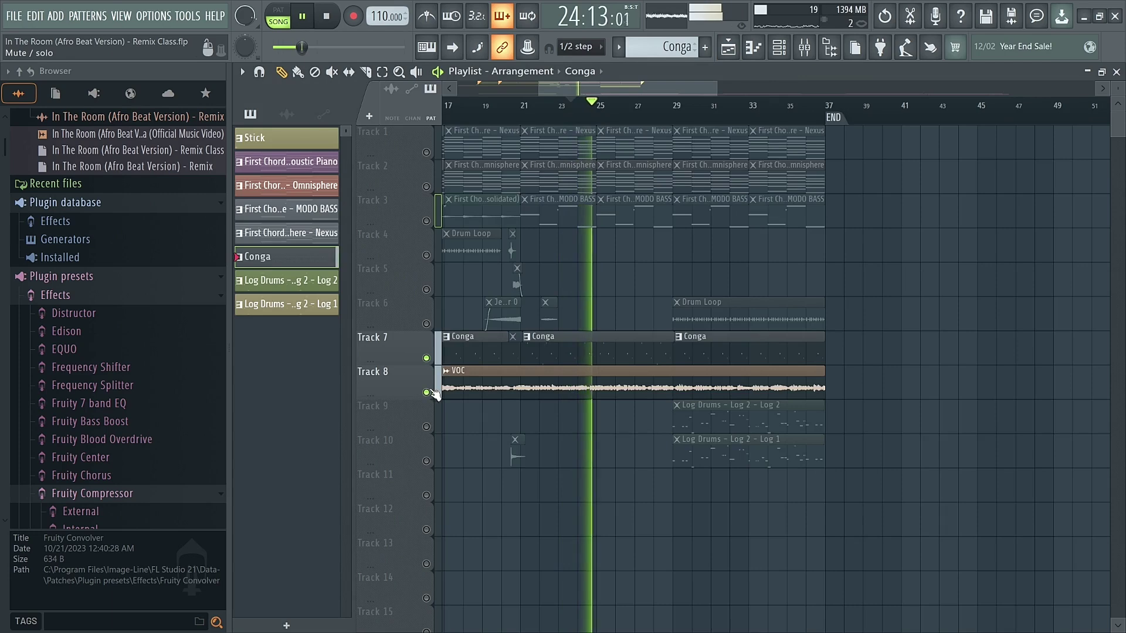
{"action": "left_click", "coordinate": [515, 116]}
{"action": "key", "text": "space"}
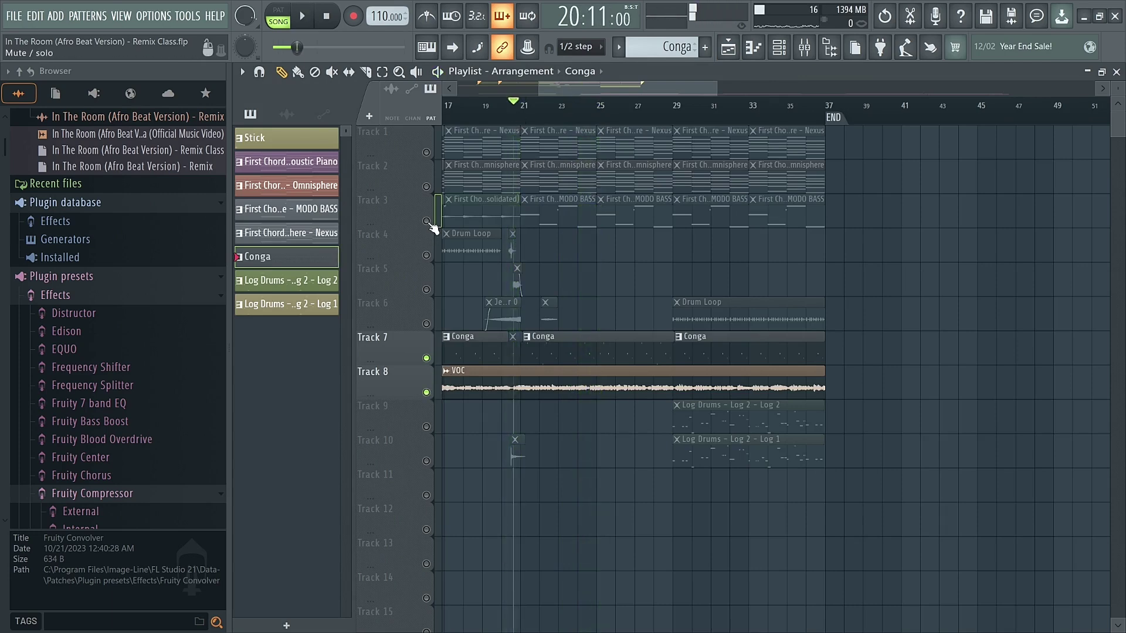
{"action": "right_click", "coordinate": [428, 222]}
{"action": "right_click", "coordinate": [427, 222]}
{"action": "key", "text": "space"}
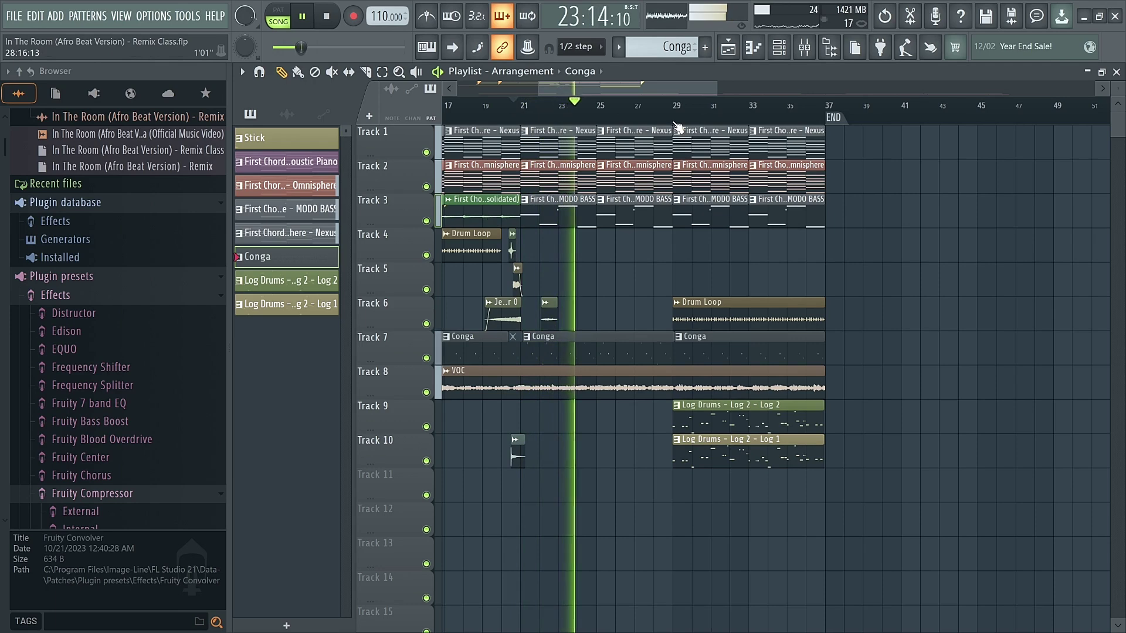
{"action": "key", "text": "space"}
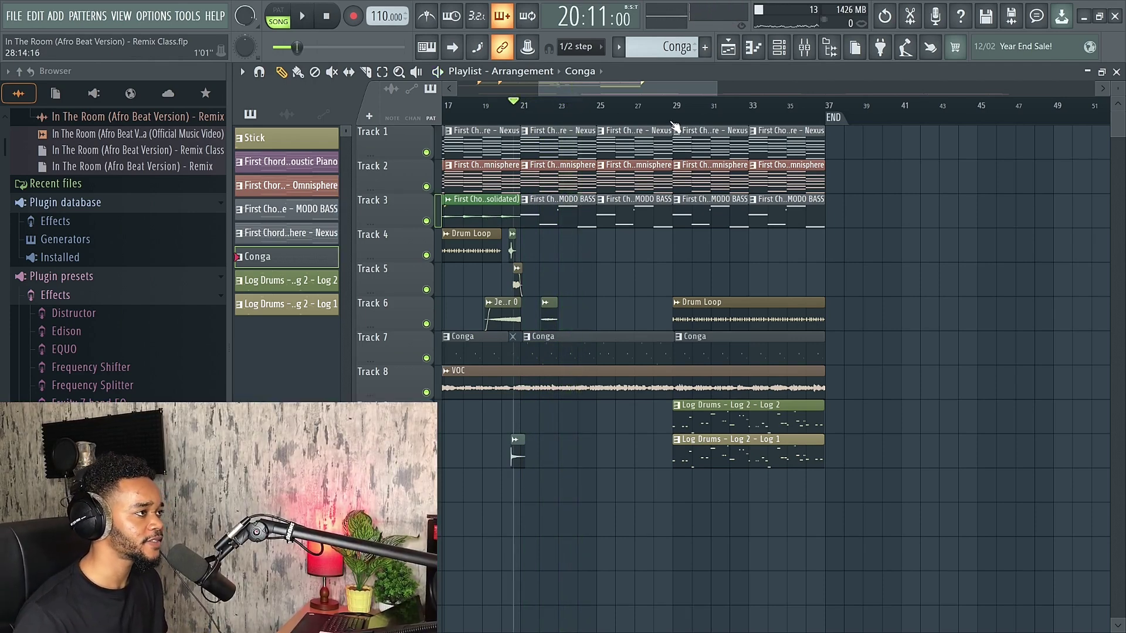
- Play the drop from bar 28 with and without the VOC track, leaving the vocal muted
{"action": "left_click", "coordinate": [664, 119]}
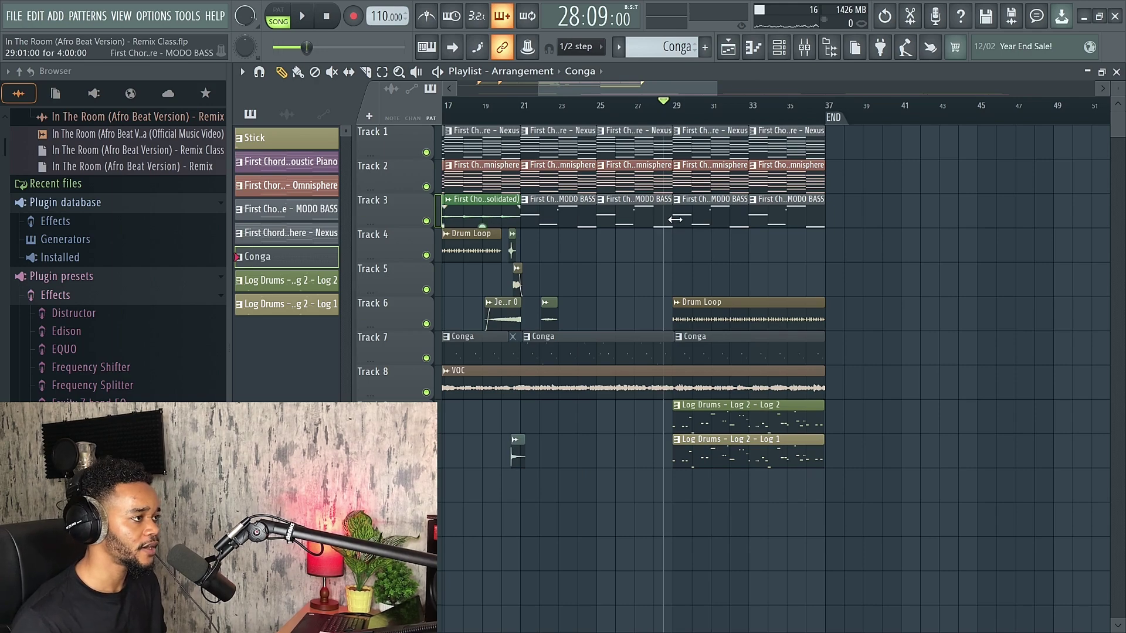
{"action": "scroll", "coordinate": [676, 220], "scroll_direction": "up", "scroll_amount": 2}
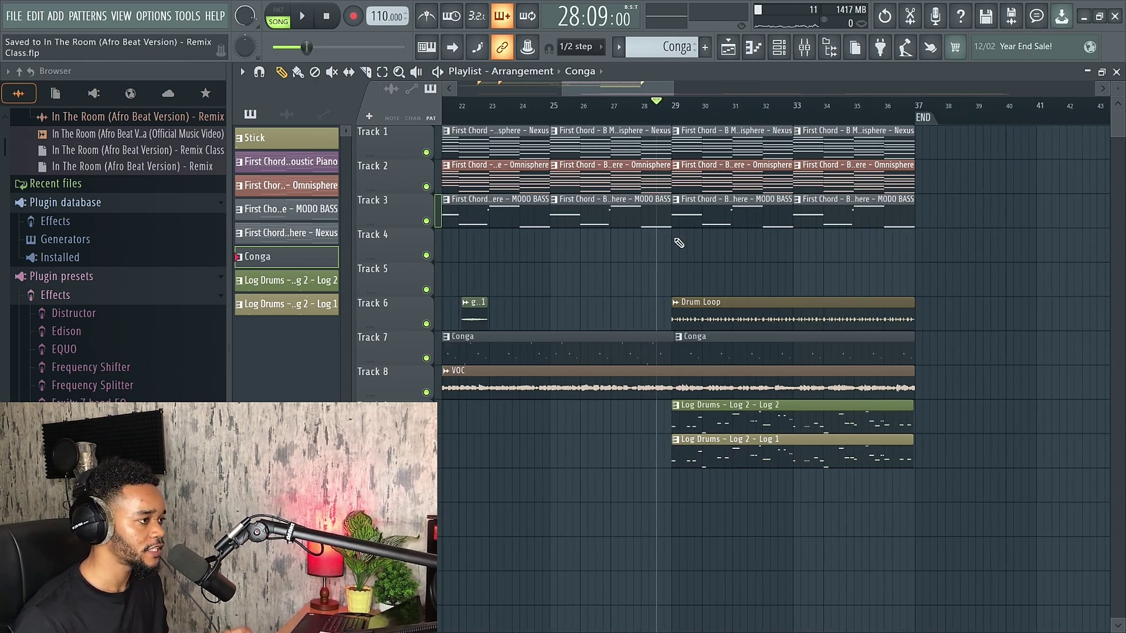
{"action": "key", "text": "space"}
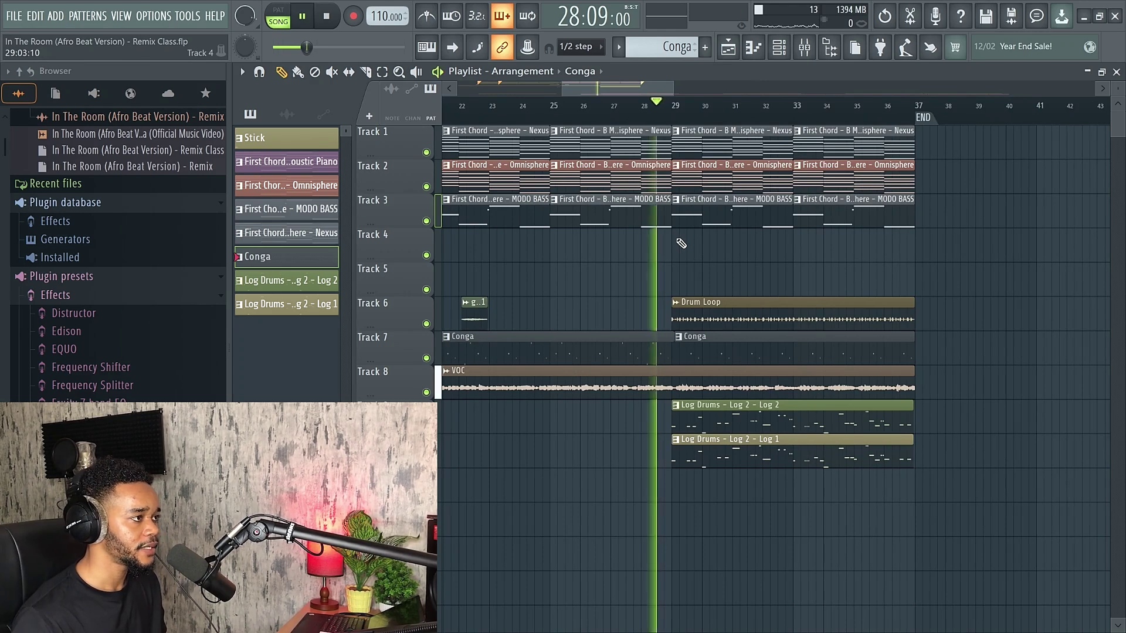
{"action": "left_click", "coordinate": [426, 392]}
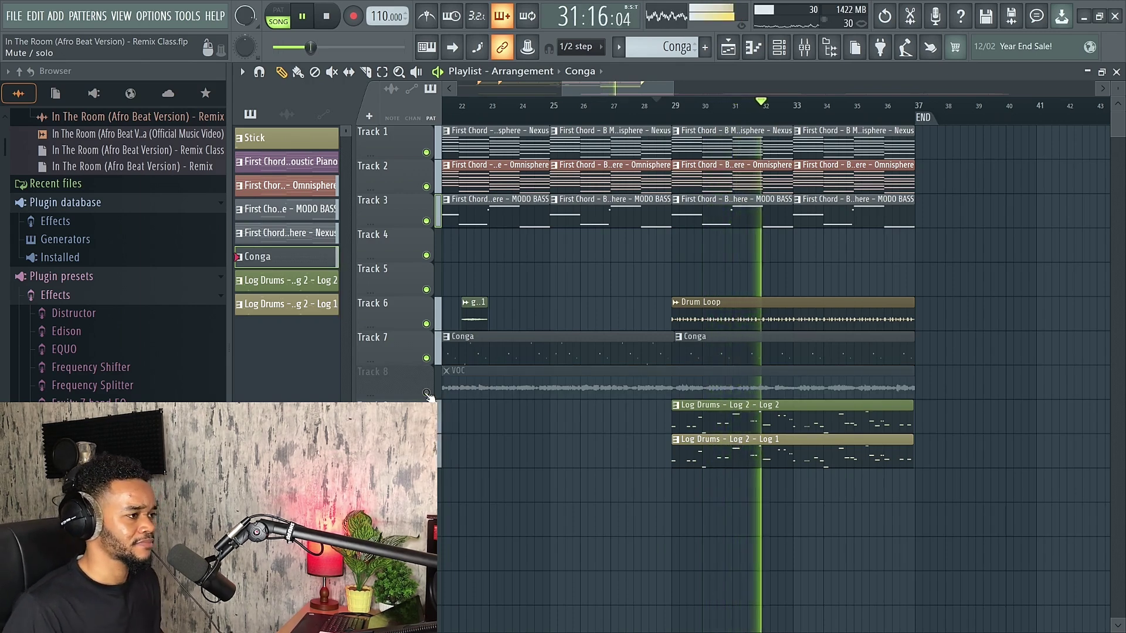
{"action": "left_click", "coordinate": [426, 393]}
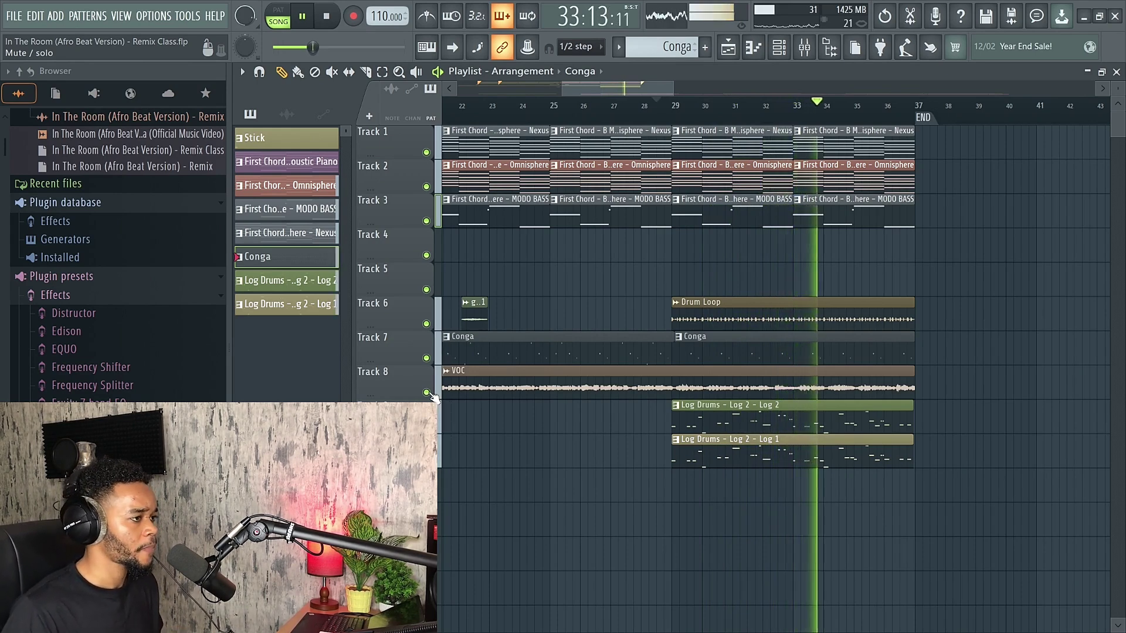
{"action": "left_click", "coordinate": [426, 392]}
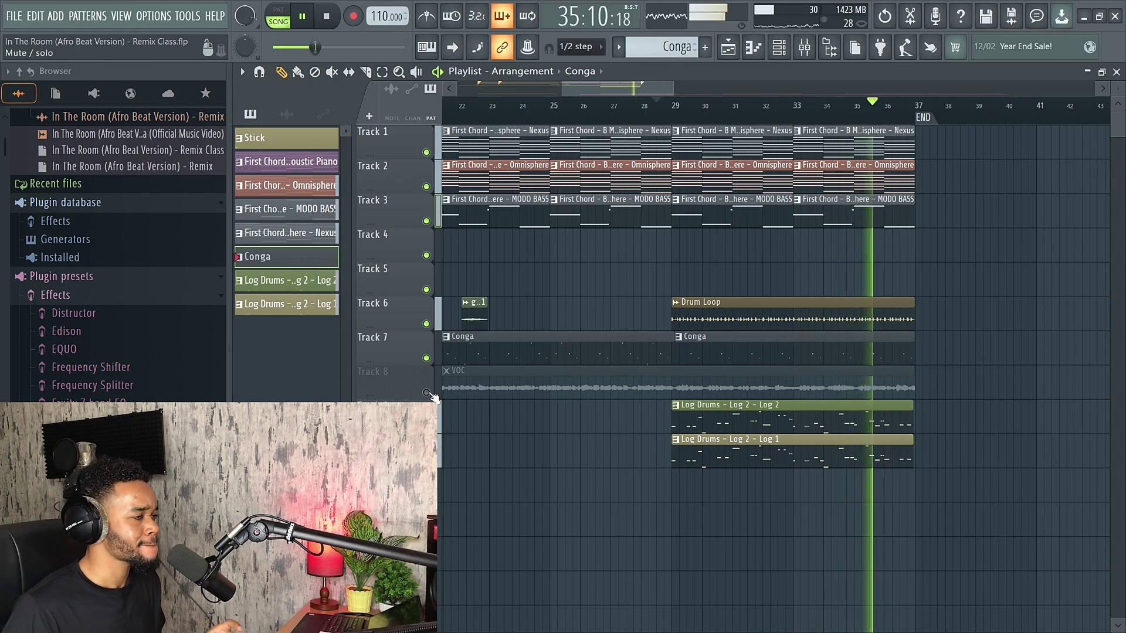
{"action": "key", "text": "space"}
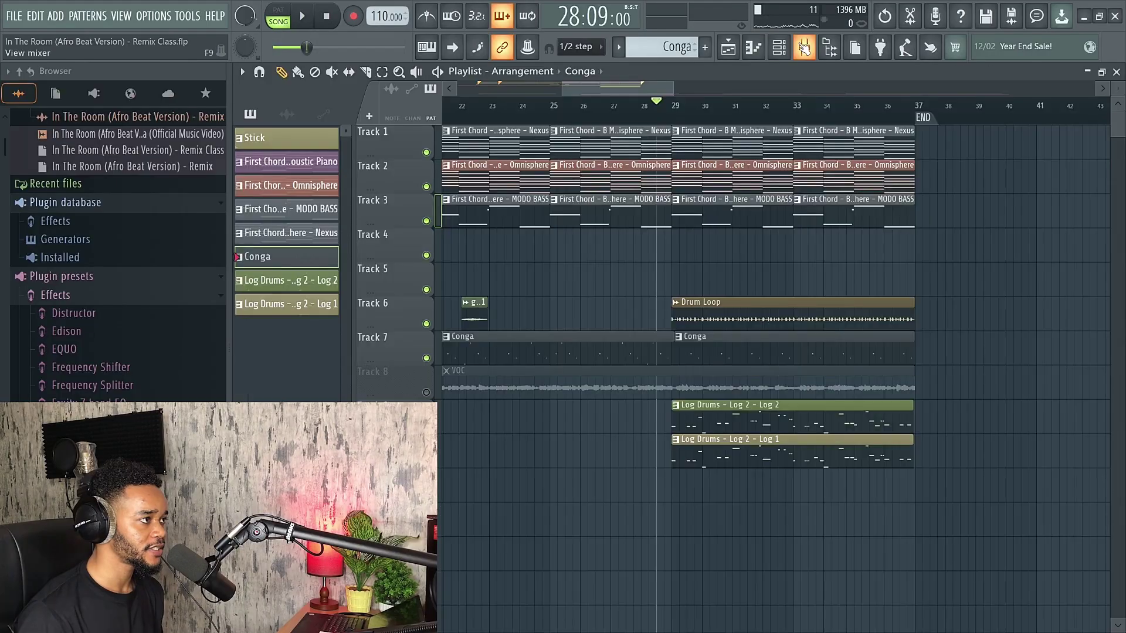
- Select all the clips of the arrangement in the playlist and duplicate them to extend the song
{"action": "left_click", "coordinate": [803, 47]}
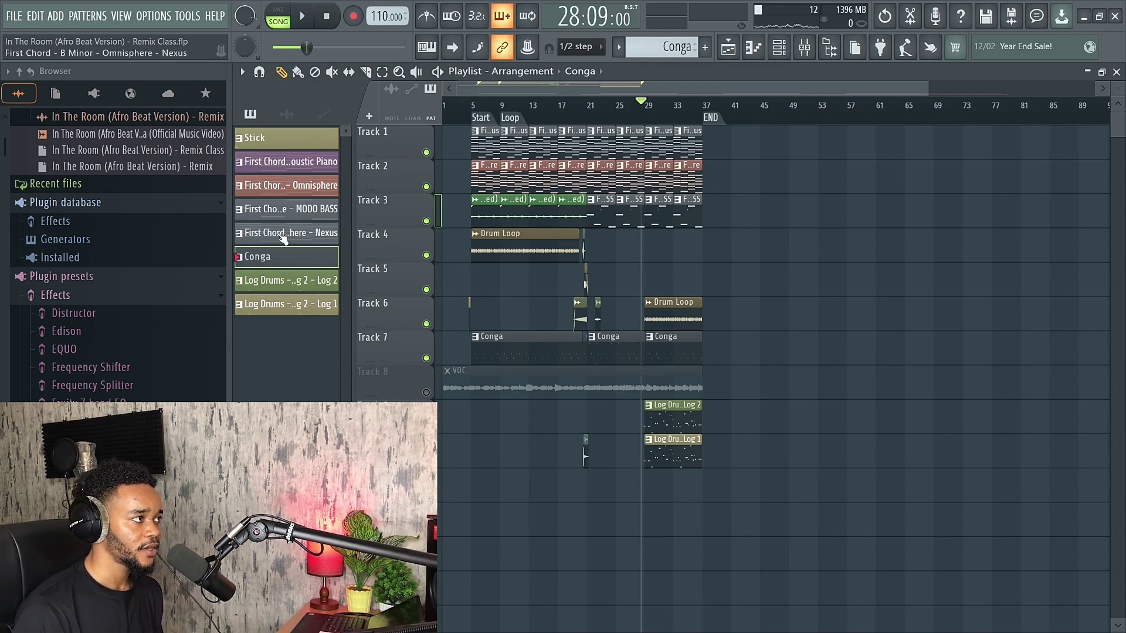
{"action": "left_click_drag", "start_coordinate": [743, 504], "coordinate": [460, 117]}
{"action": "key", "text": "ctrl+b"}
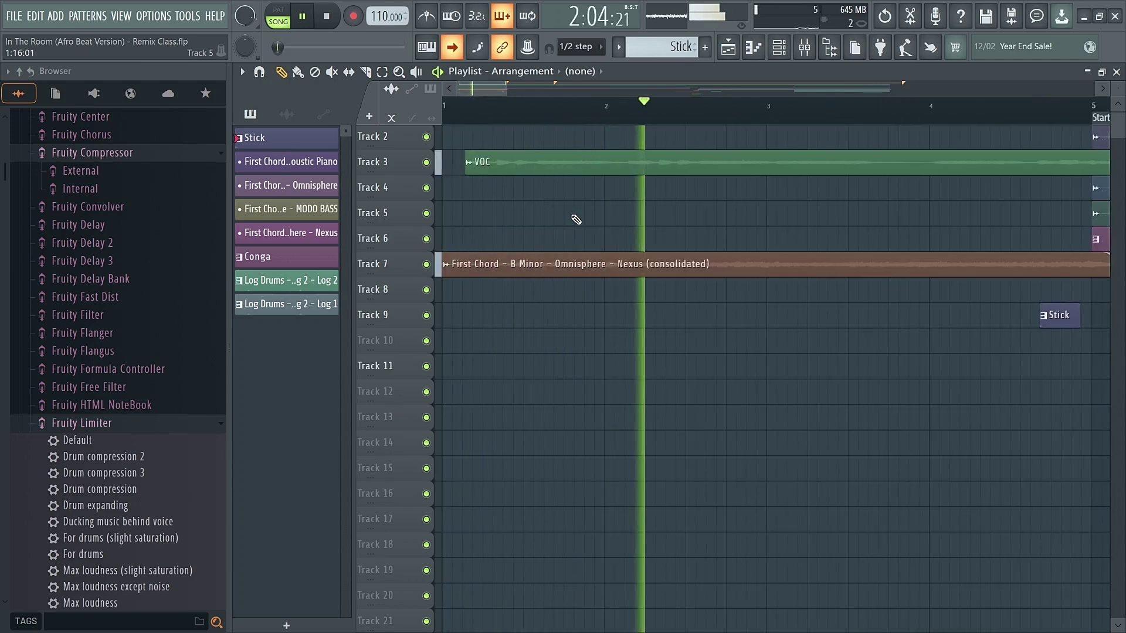
{"action": "scroll", "coordinate": [577, 219], "scroll_direction": "up", "scroll_amount": 4}
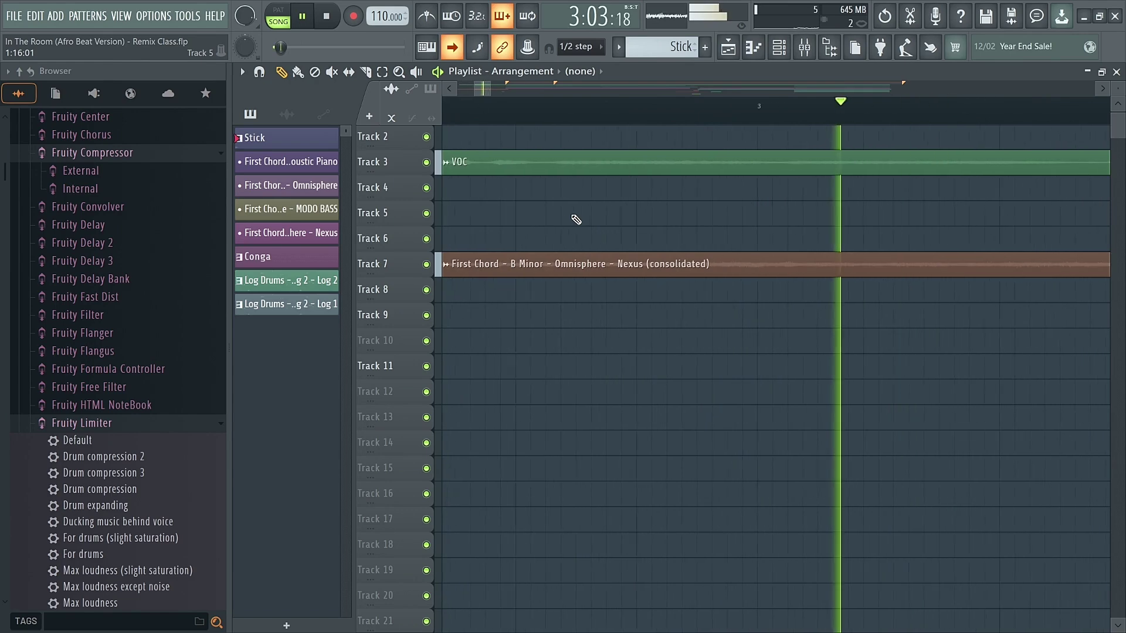